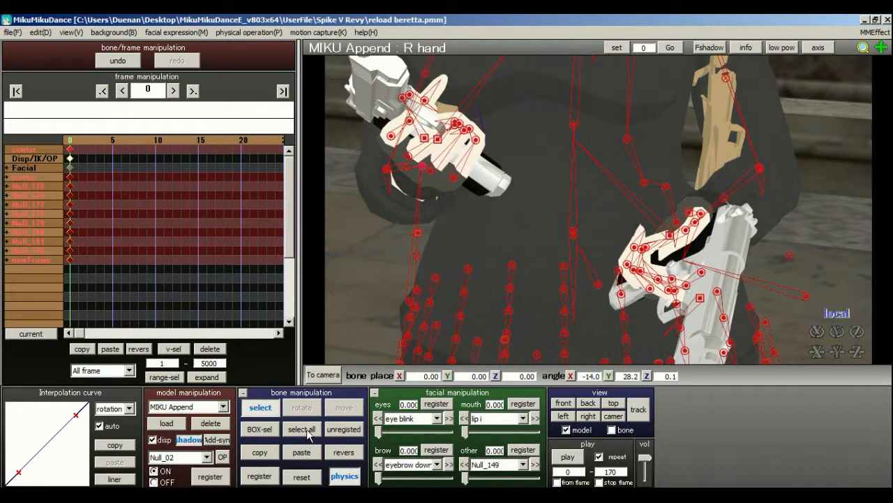
Examine how both hands hold the pistols in the starting pose at frame 0.
{"action": "scroll", "coordinate": [528, 204], "scroll_direction": "down", "scroll_amount": 5}
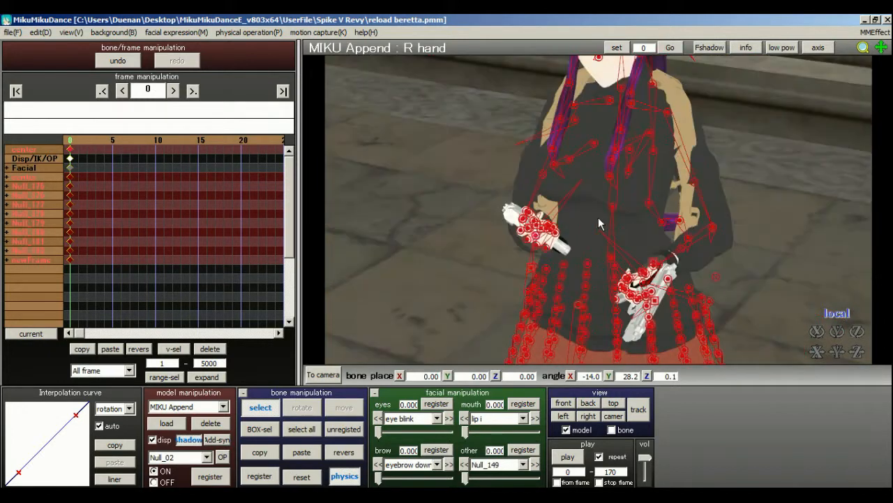
{"action": "scroll", "coordinate": [599, 223], "scroll_direction": "up", "scroll_amount": 5}
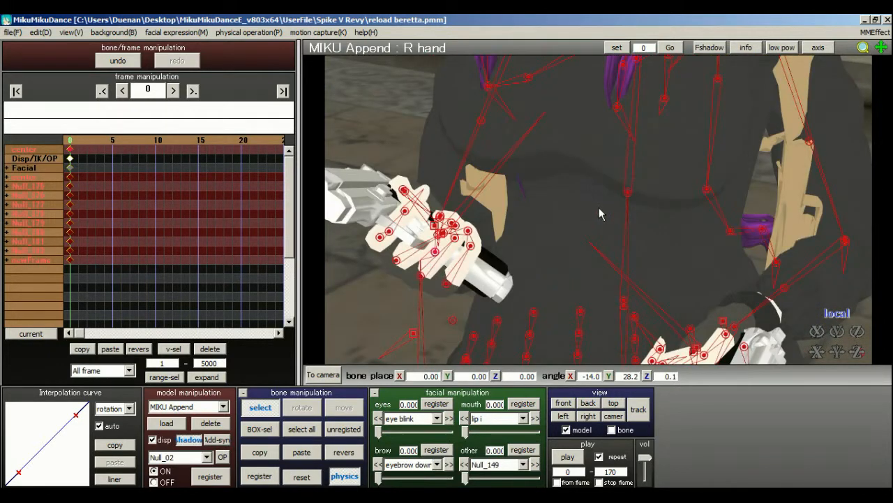
{"action": "right_click_drag", "start_coordinate": [602, 214], "coordinate": [601, 208]}
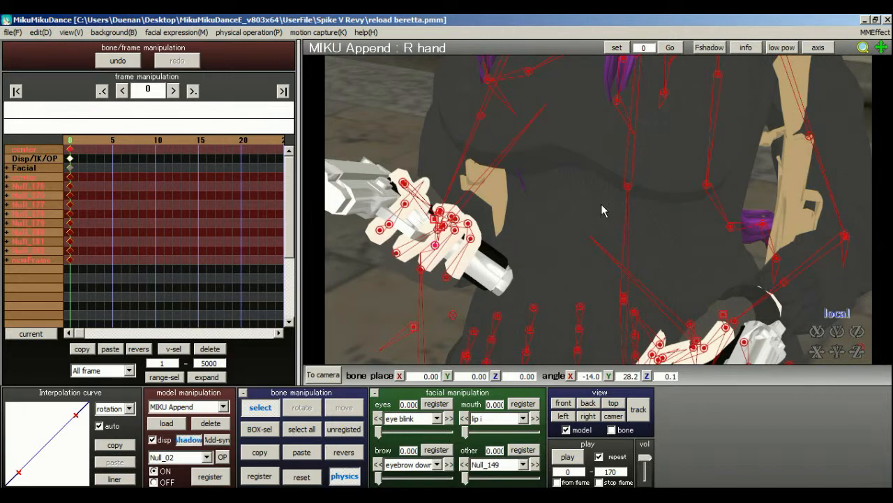
{"action": "middle_click_drag", "start_coordinate": [602, 204], "coordinate": [603, 201]}
{"action": "right_click_drag", "start_coordinate": [463, 217], "coordinate": [409, 215]}
{"action": "middle_click_drag", "start_coordinate": [408, 215], "coordinate": [626, 220]}
{"action": "scroll", "coordinate": [638, 223], "scroll_direction": "up", "scroll_amount": 5}
{"action": "scroll", "coordinate": [626, 220], "scroll_direction": "down", "scroll_amount": 5}
At frame 3, rotate the right thumb's base bone Null_28 to about X -16.3, Y 2.6, Z 1.6.
{"action": "left_click", "coordinate": [96, 145]}
{"action": "mouse_move", "coordinate": [599, 210]}
{"action": "right_mouse_down"}
{"action": "mouse_move", "coordinate": [585, 206]}
{"action": "mouse_move", "coordinate": [601, 210]}
{"action": "right_mouse_up"}
{"action": "scroll", "coordinate": [601, 210], "scroll_direction": "up", "scroll_amount": 5}
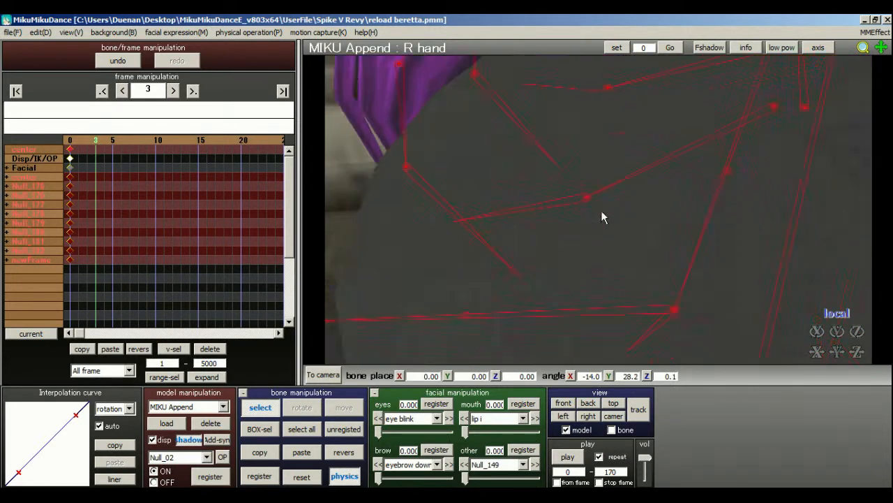
{"action": "middle_click_drag", "start_coordinate": [601, 211], "coordinate": [613, 214]}
{"action": "scroll", "coordinate": [613, 214], "scroll_direction": "down", "scroll_amount": 5}
{"action": "scroll", "coordinate": [516, 220], "scroll_direction": "down", "scroll_amount": 3}
{"action": "scroll", "coordinate": [434, 256], "scroll_direction": "up", "scroll_amount": 3}
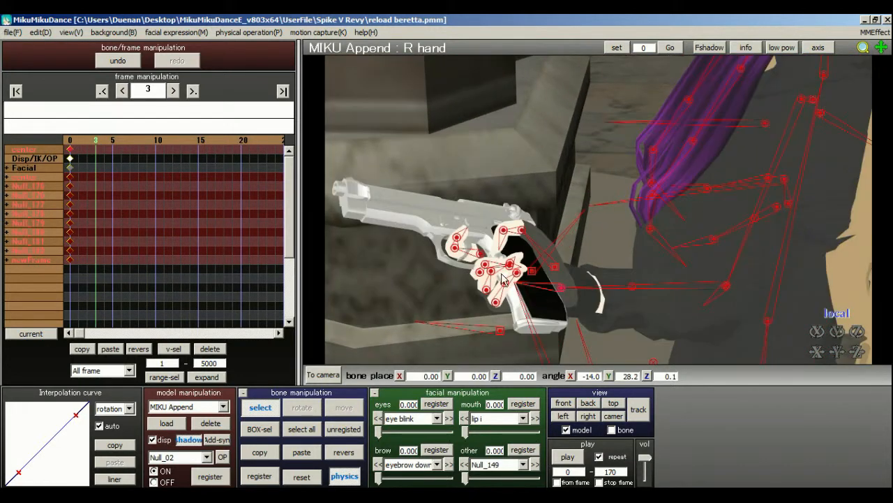
{"action": "scroll", "coordinate": [505, 273], "scroll_direction": "up", "scroll_amount": 3}
{"action": "middle_click_drag", "start_coordinate": [505, 273], "coordinate": [628, 219]}
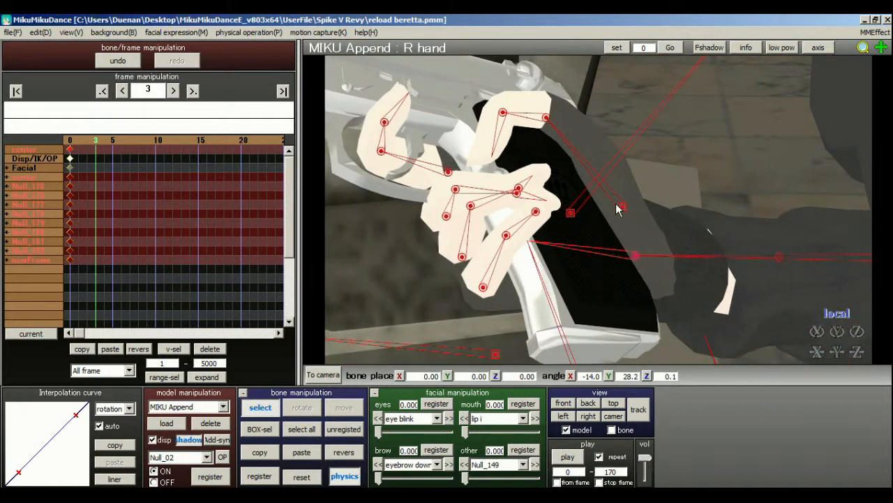
{"action": "left_click", "coordinate": [622, 206]}
{"action": "left_click", "coordinate": [302, 407]}
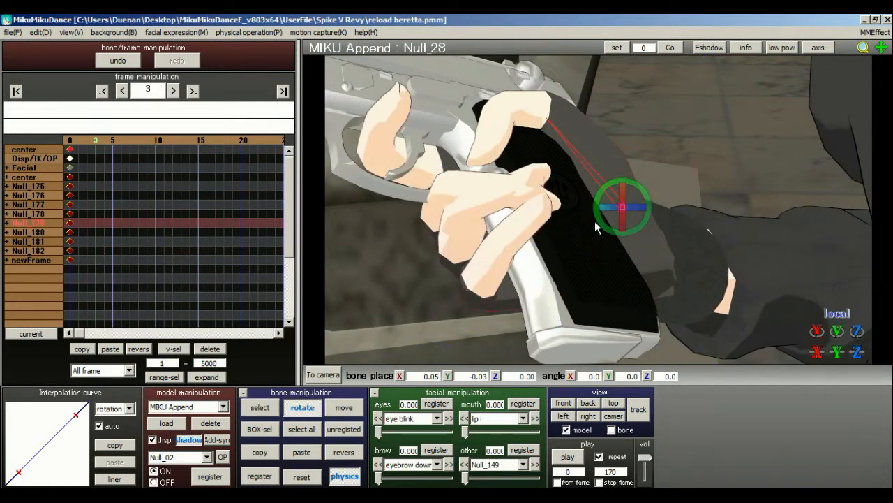
{"action": "left_click_drag", "start_coordinate": [621, 217], "coordinate": [419, 267]}
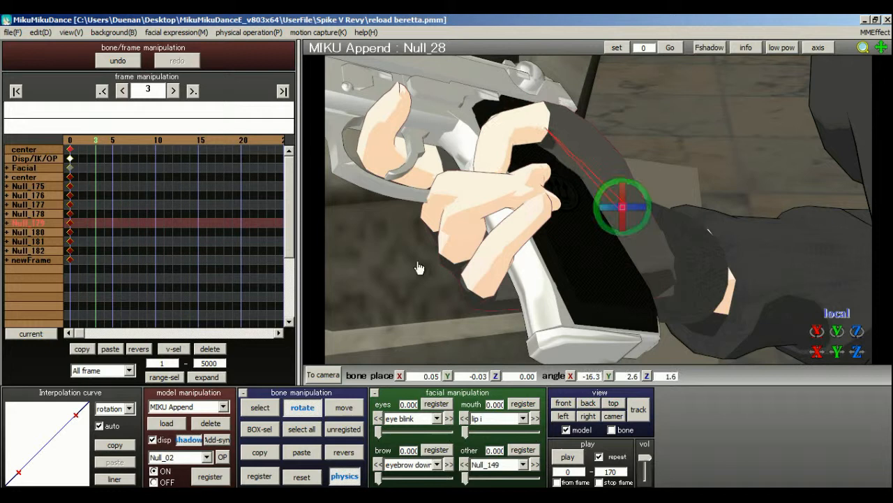
Rotate the right thumb's tip bone Null_30 to about X -5.7, Y -28.6, Z 11.6.
{"action": "left_click", "coordinate": [260, 408]}
{"action": "left_click", "coordinate": [501, 136]}
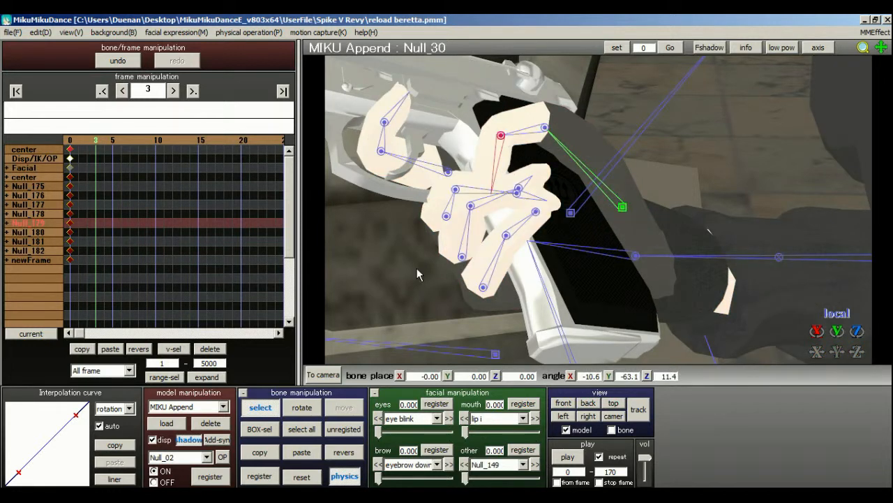
{"action": "left_click", "coordinate": [302, 407]}
{"action": "left_click_drag", "start_coordinate": [532, 135], "coordinate": [555, 138]}
{"action": "left_click", "coordinate": [260, 409]}
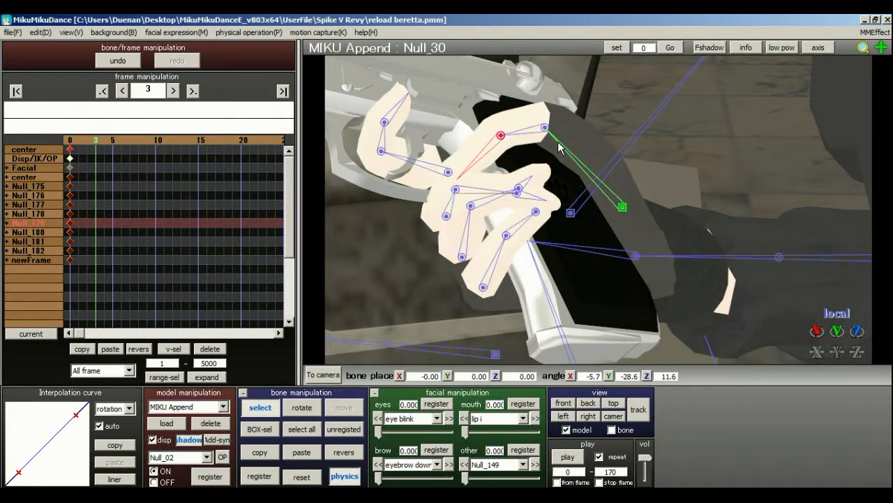
{"action": "left_click", "coordinate": [302, 406]}
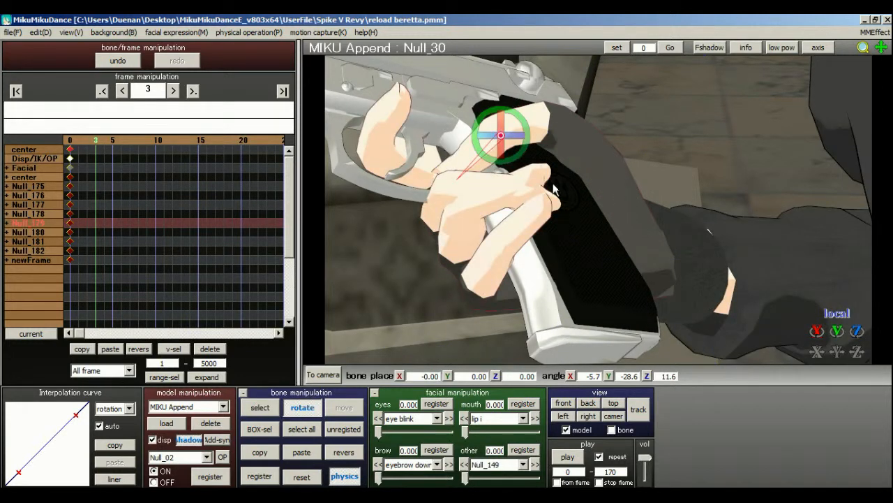
{"action": "left_click", "coordinate": [260, 407]}
Rotate the right thumb's base bone Null_28 further, to about X -29.9, Y 12.9, Z -5.3.
{"action": "left_click", "coordinate": [623, 208]}
{"action": "left_click", "coordinate": [300, 407]}
{"action": "mouse_move", "coordinate": [628, 224]}
{"action": "left_mouse_down"}
{"action": "mouse_move", "coordinate": [643, 195]}
{"action": "mouse_move", "coordinate": [637, 206]}
{"action": "mouse_move", "coordinate": [648, 214]}
{"action": "mouse_move", "coordinate": [627, 221]}
{"action": "left_mouse_up"}
{"action": "right_click_drag", "start_coordinate": [508, 136], "coordinate": [655, 211]}
{"action": "left_click", "coordinate": [260, 407]}
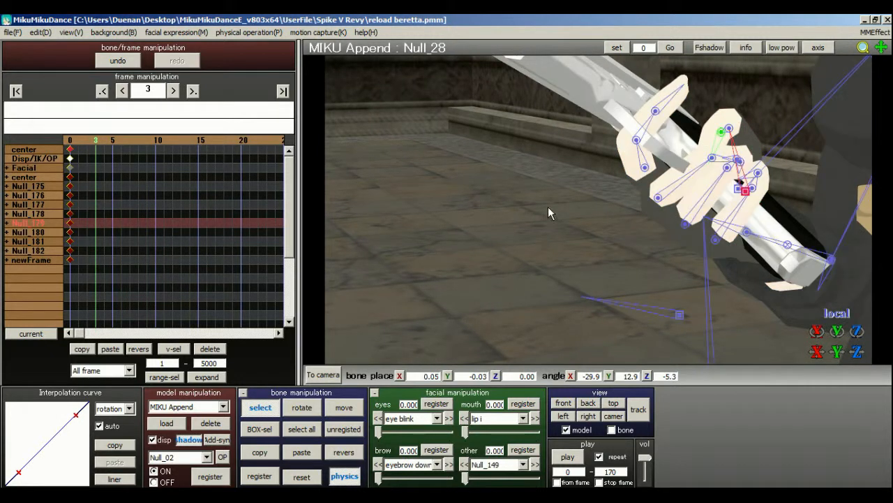
Straighten the right index finger off the trigger by resetting its bones Null_44 and Null_45.
{"action": "left_click", "coordinate": [644, 168]}
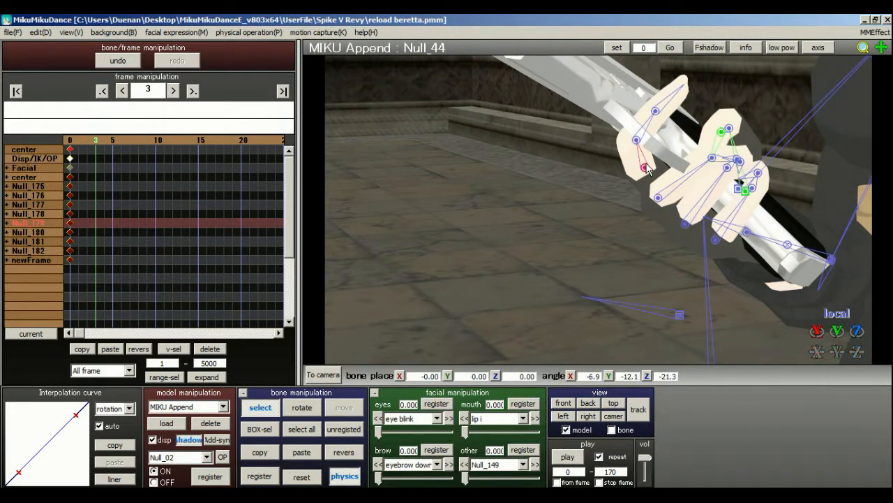
{"action": "left_click", "coordinate": [301, 477]}
{"action": "left_click", "coordinate": [603, 149]}
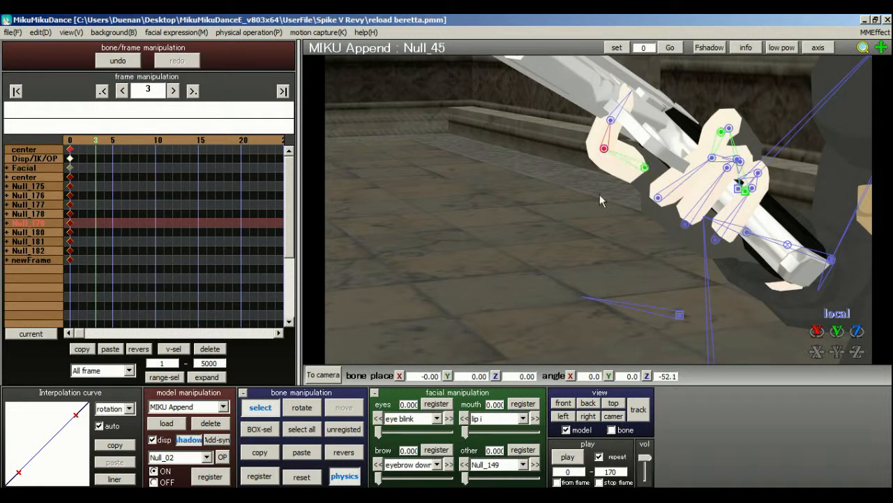
{"action": "left_click", "coordinate": [332, 448]}
Rotate the R hand bone to about X -34.7, Y 45.5, Z -8.9 to tilt the pistol upward.
{"action": "scroll", "coordinate": [557, 208], "scroll_direction": "down", "scroll_amount": 5}
{"action": "right_click_drag", "start_coordinate": [556, 209], "coordinate": [527, 171]}
{"action": "scroll", "coordinate": [566, 214], "scroll_direction": "up", "scroll_amount": 5}
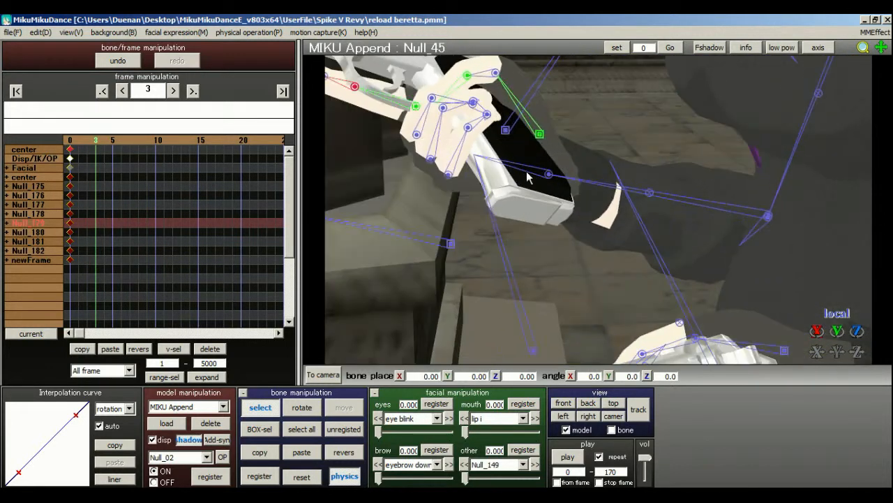
{"action": "left_click", "coordinate": [549, 174]}
{"action": "left_click", "coordinate": [314, 409]}
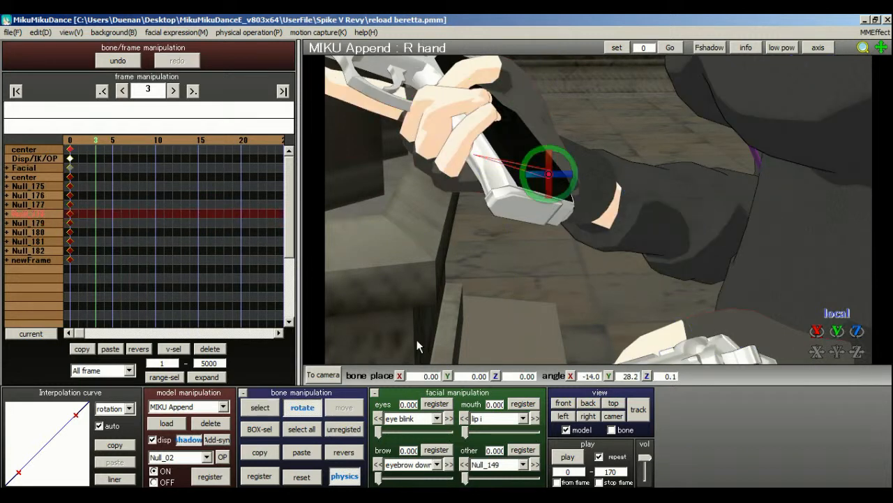
{"action": "left_click_drag", "start_coordinate": [546, 205], "coordinate": [577, 169]}
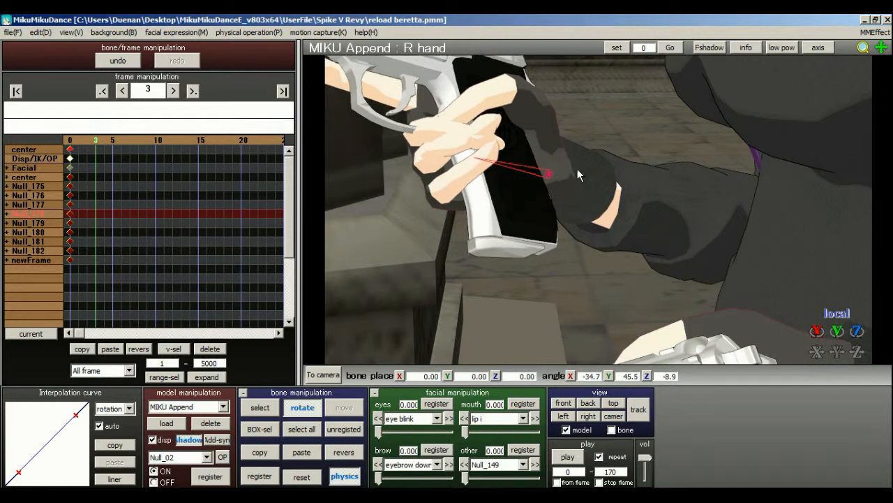
Try a slight rotation of the right shoulder bone shoulderP_R, then undo it.
{"action": "scroll", "coordinate": [611, 172], "scroll_direction": "down", "scroll_amount": 5}
{"action": "right_click_drag", "start_coordinate": [613, 172], "coordinate": [587, 210]}
{"action": "left_click", "coordinate": [258, 409]}
{"action": "right_click_drag", "start_coordinate": [663, 253], "coordinate": [523, 297]}
{"action": "left_click", "coordinate": [528, 101]}
{"action": "right_click_drag", "start_coordinate": [525, 110], "coordinate": [355, 316]}
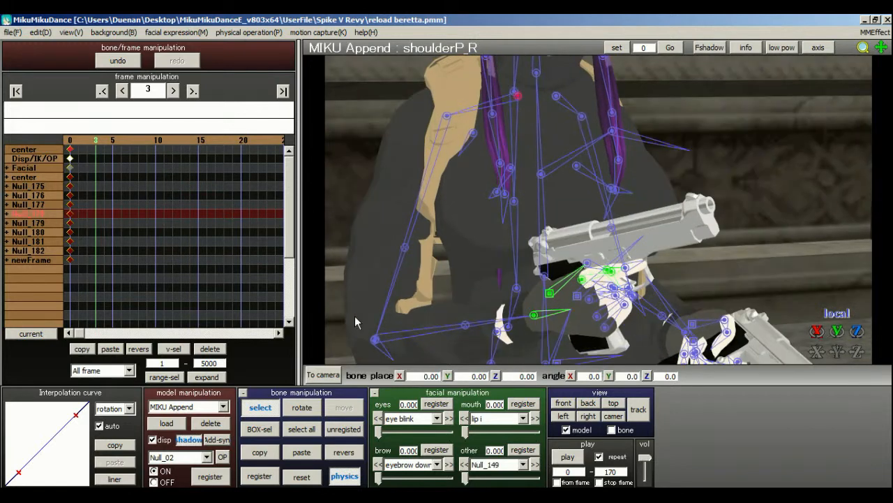
{"action": "left_click", "coordinate": [314, 405]}
{"action": "left_click_drag", "start_coordinate": [547, 90], "coordinate": [564, 99]}
{"action": "right_click_drag", "start_coordinate": [565, 100], "coordinate": [464, 115]}
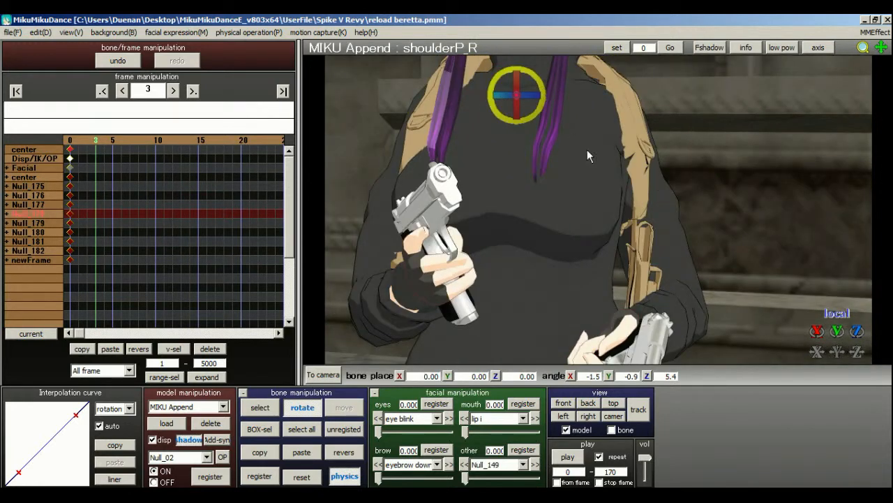
{"action": "key", "text": "ctrl+z"}
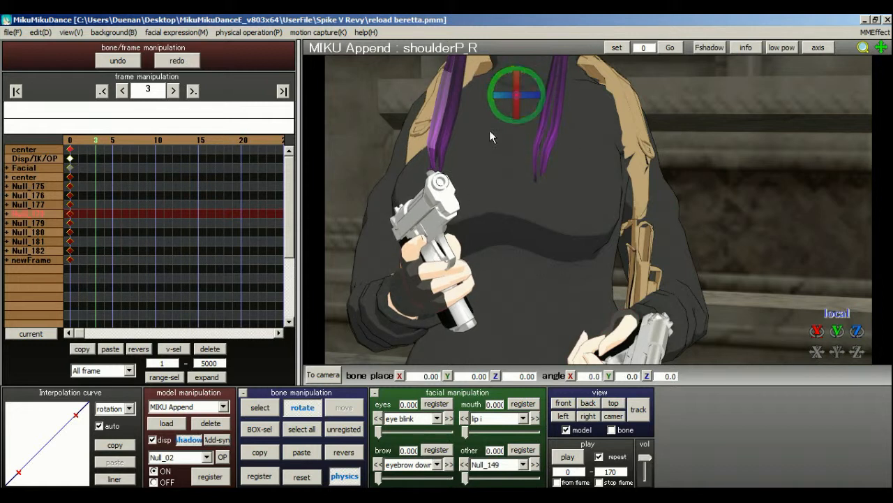
Register a keyframe for all bones at frame 3 and shift it to frame 5.
{"action": "left_click", "coordinate": [301, 429]}
{"action": "left_click", "coordinate": [259, 476]}
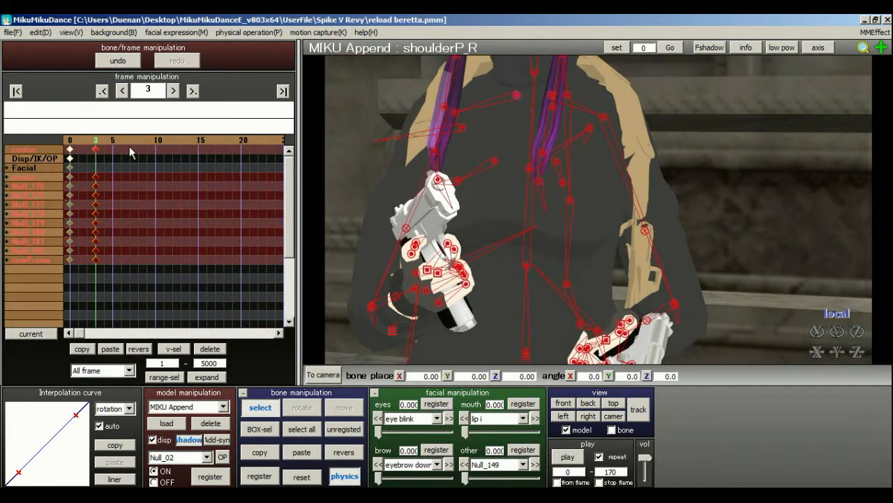
{"action": "left_click_drag", "start_coordinate": [99, 150], "coordinate": [113, 150]}
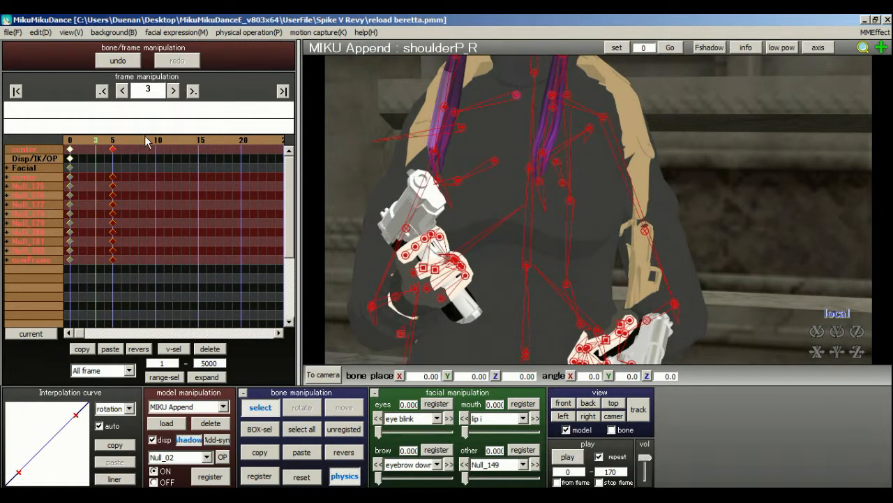
At frame 9, rotate the right shoulder bone shoulderP_R to about X 0.6, Y -1.3, Z 4.7.
{"action": "left_click", "coordinate": [148, 145]}
{"action": "right_click_drag", "start_coordinate": [395, 152], "coordinate": [444, 153]}
{"action": "left_click", "coordinate": [510, 99]}
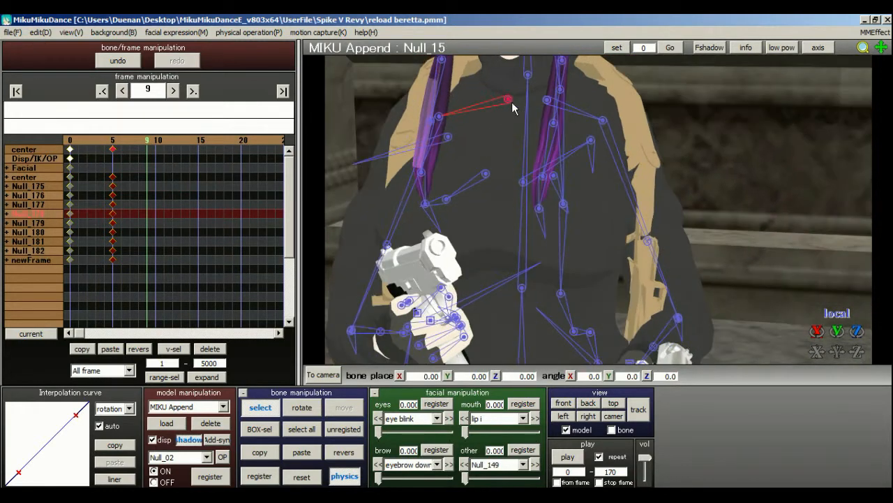
{"action": "left_click", "coordinate": [510, 102]}
{"action": "scroll", "coordinate": [543, 135], "scroll_direction": "up", "scroll_amount": 2}
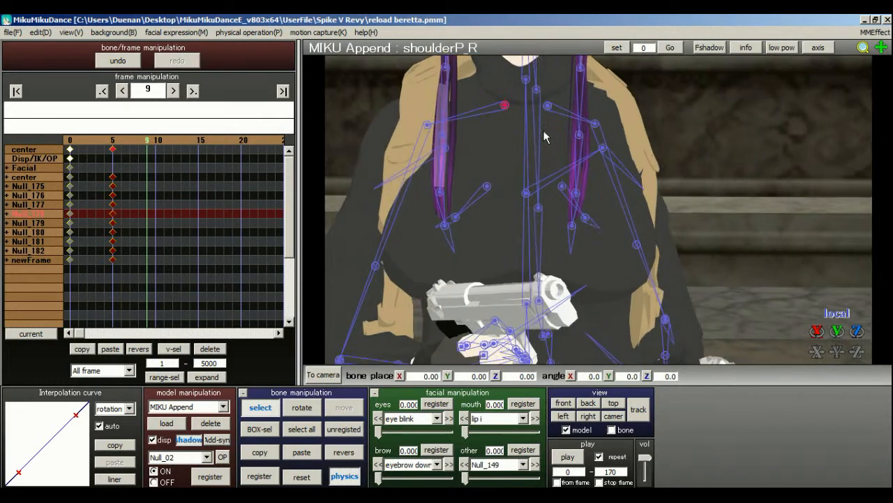
{"action": "left_click", "coordinate": [504, 106]}
{"action": "mouse_move", "coordinate": [513, 150]}
{"action": "right_mouse_down"}
{"action": "mouse_move", "coordinate": [529, 150]}
{"action": "mouse_move", "coordinate": [518, 143]}
{"action": "right_mouse_up"}
{"action": "left_click", "coordinate": [492, 120]}
{"action": "scroll", "coordinate": [478, 126], "scroll_direction": "up", "scroll_amount": 2}
{"action": "left_click", "coordinate": [302, 407]}
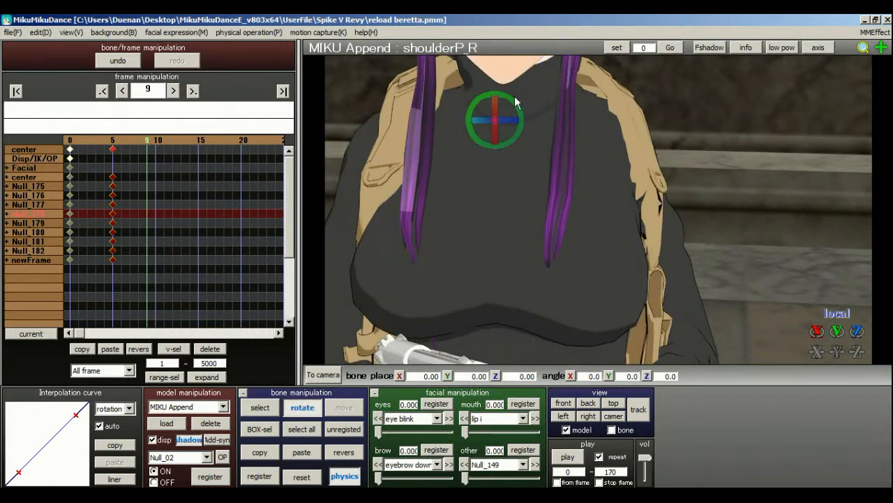
{"action": "left_click_drag", "start_coordinate": [517, 100], "coordinate": [512, 119]}
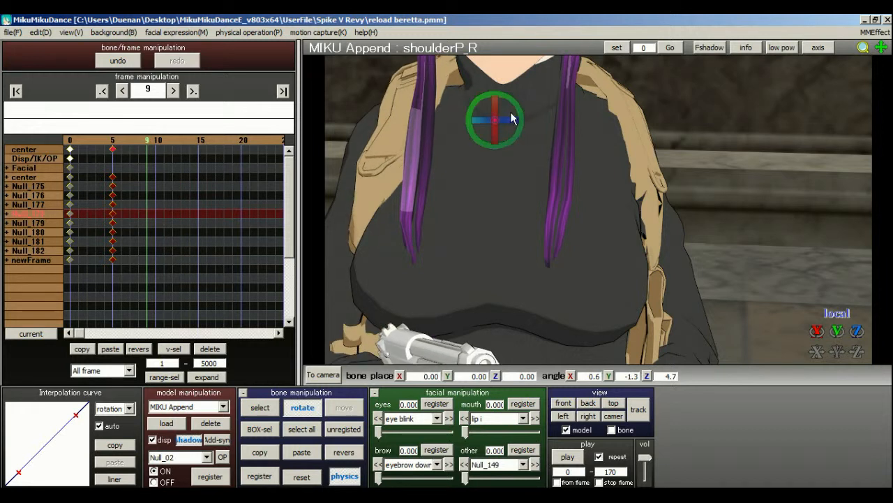
{"action": "left_click", "coordinate": [512, 120]}
Rotate the right shoulder bone Null_15 to about X 3.7, Y 1.9, Z 0.3.
{"action": "left_click", "coordinate": [259, 407]}
{"action": "left_click", "coordinate": [493, 127]}
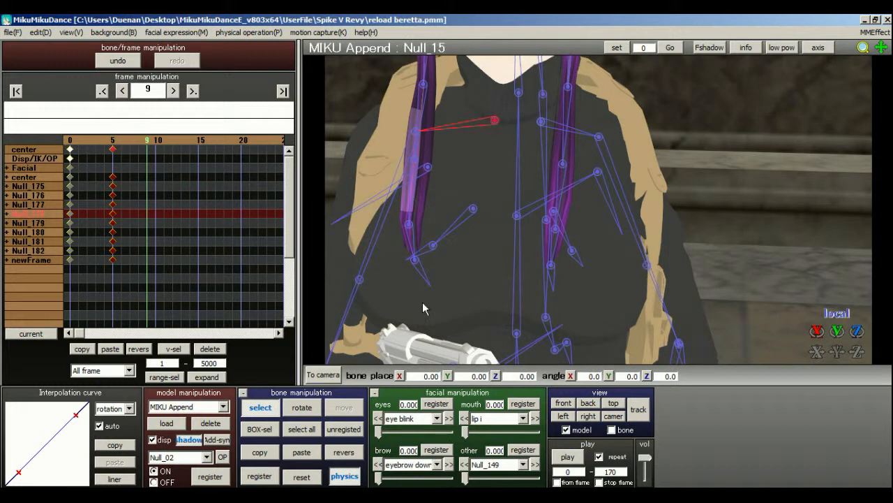
{"action": "left_click", "coordinate": [303, 407]}
{"action": "left_click_drag", "start_coordinate": [514, 123], "coordinate": [491, 149]}
{"action": "right_click_drag", "start_coordinate": [492, 150], "coordinate": [405, 128]}
Rotate the right elbow bone Null_23 to about X 35.5, Y -45.5, Z -125.6 to raise the forearm.
{"action": "middle_click_drag", "start_coordinate": [513, 233], "coordinate": [633, 200]}
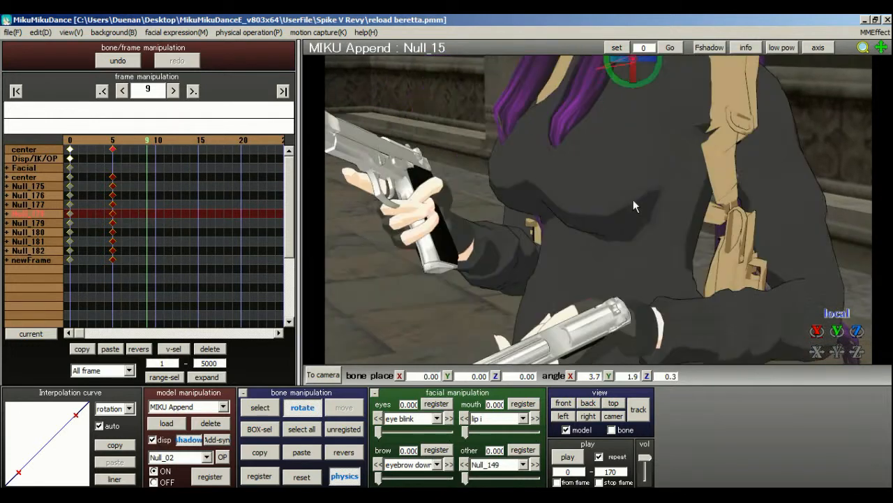
{"action": "right_click_drag", "start_coordinate": [633, 200], "coordinate": [595, 208]}
{"action": "left_click", "coordinate": [259, 407]}
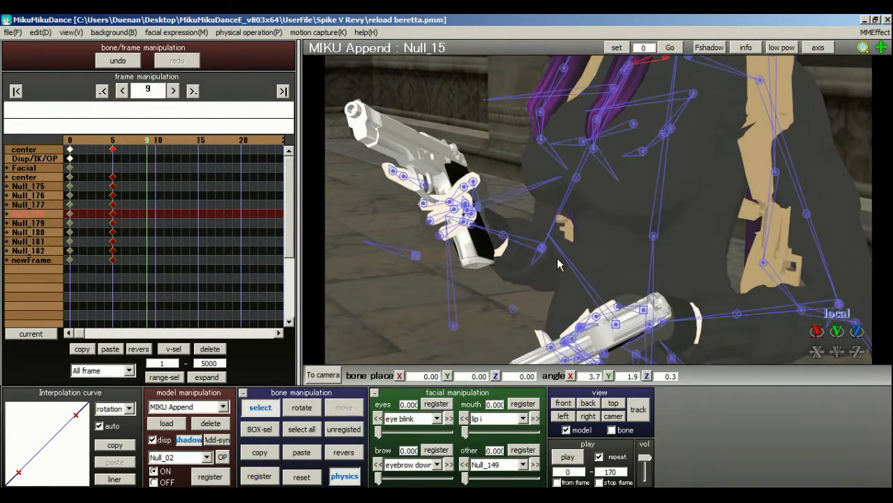
{"action": "left_click", "coordinate": [543, 250]}
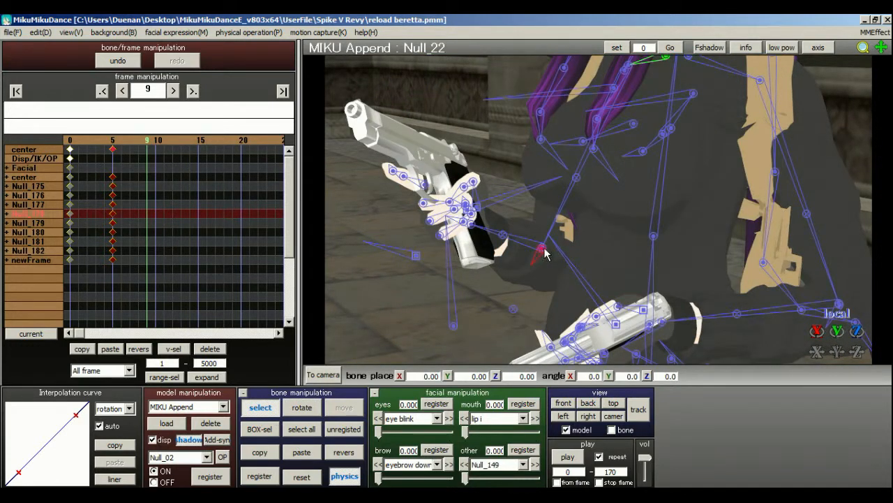
{"action": "left_click", "coordinate": [307, 408]}
{"action": "mouse_move", "coordinate": [544, 254]}
{"action": "left_mouse_down"}
{"action": "mouse_move", "coordinate": [527, 255]}
{"action": "mouse_move", "coordinate": [536, 244]}
{"action": "left_mouse_up"}
{"action": "right_click_drag", "start_coordinate": [556, 252], "coordinate": [572, 208]}
Rotate the right thumb's middle bone Null_29 to about X -30.8, Y -18.1, Z 7.4.
{"action": "scroll", "coordinate": [519, 253], "scroll_direction": "up", "scroll_amount": 5}
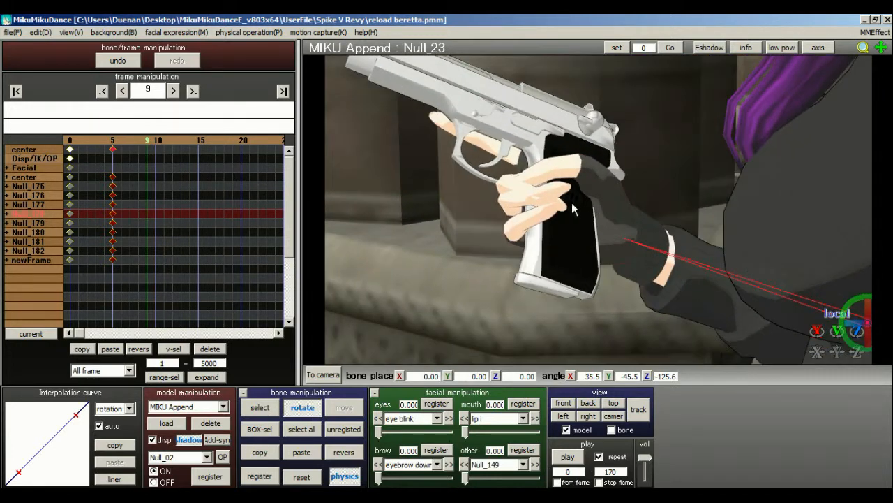
{"action": "left_click", "coordinate": [259, 407]}
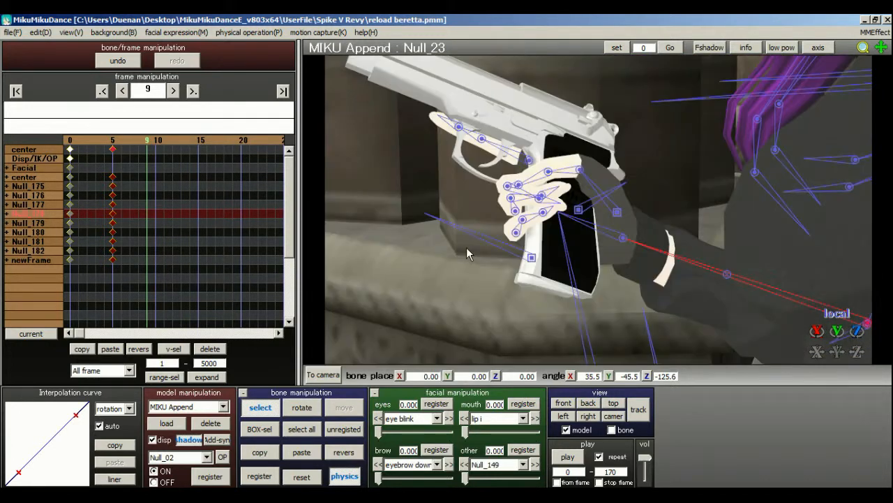
{"action": "left_click", "coordinate": [580, 170]}
{"action": "left_click", "coordinate": [301, 407]}
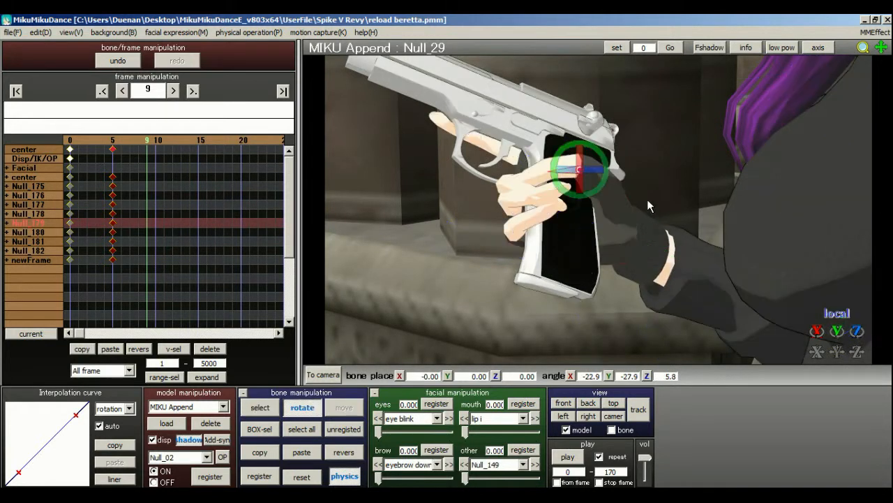
{"action": "mouse_move", "coordinate": [585, 192]}
{"action": "left_mouse_down"}
{"action": "mouse_move", "coordinate": [597, 163]}
{"action": "mouse_move", "coordinate": [580, 169]}
{"action": "mouse_move", "coordinate": [579, 190]}
{"action": "left_mouse_up"}
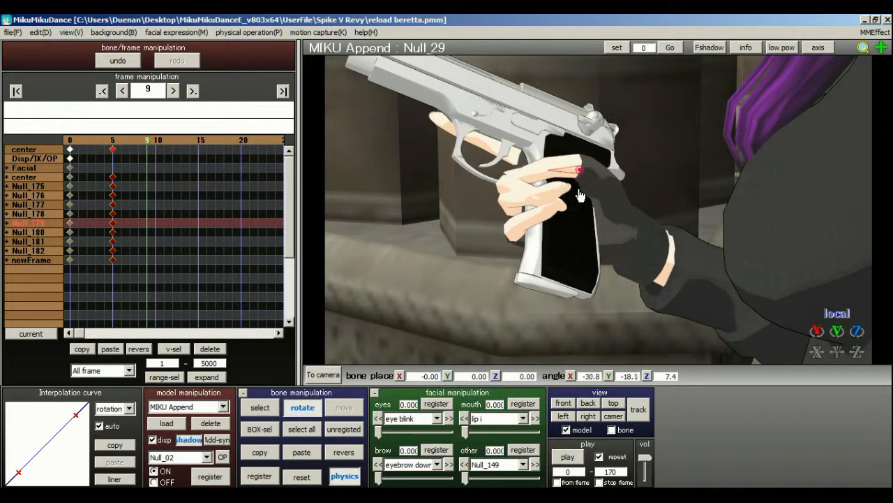
Rotate the left shoulder bone shoulderP_L to about X 4.7, Y 1.3, Z 3.8 at frame 9.
{"action": "left_click", "coordinate": [307, 428]}
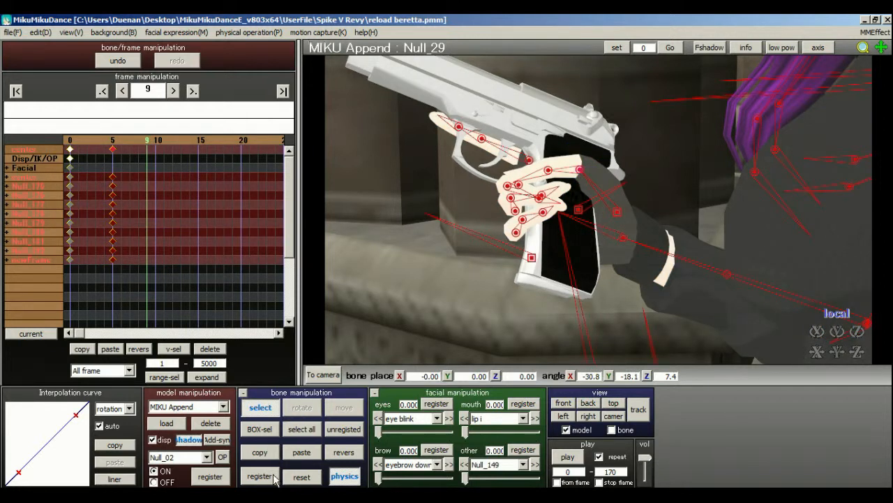
{"action": "right_click_drag", "start_coordinate": [599, 215], "coordinate": [774, 87]}
{"action": "left_click", "coordinate": [772, 88]}
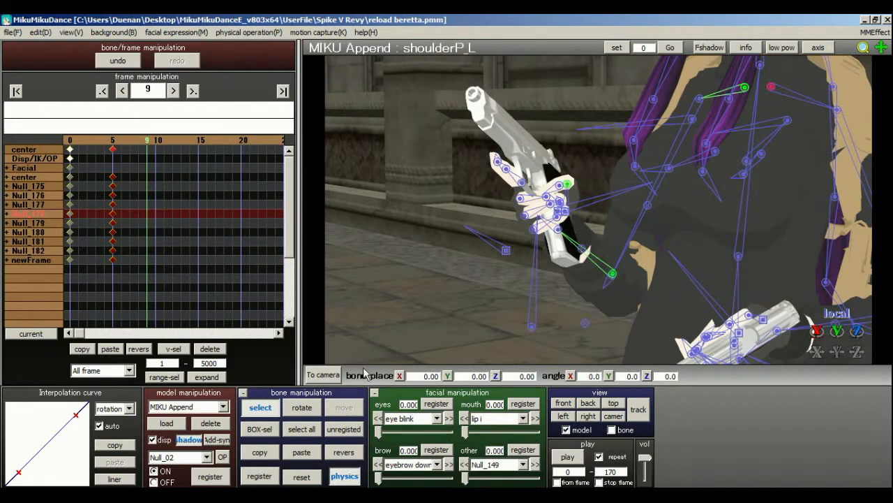
{"action": "left_click", "coordinate": [301, 412]}
{"action": "left_click_drag", "start_coordinate": [780, 86], "coordinate": [857, 134]}
{"action": "middle_click_drag", "start_coordinate": [651, 232], "coordinate": [527, 184]}
{"action": "left_click", "coordinate": [265, 406]}
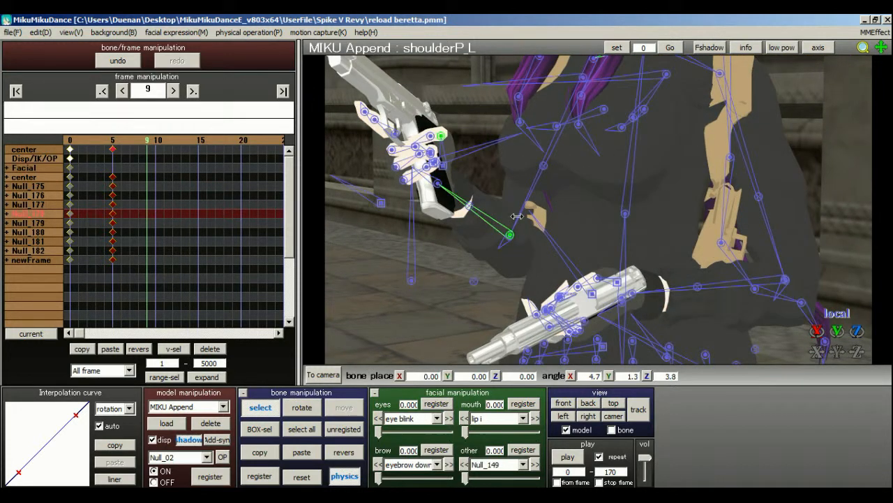
Rotate the left arm bone Null_50 to about X 20.8, Y 14.2, Z 22.6, and register all bones at frame 9.
{"action": "right_click_drag", "start_coordinate": [620, 133], "coordinate": [608, 128]}
{"action": "left_click", "coordinate": [716, 75]}
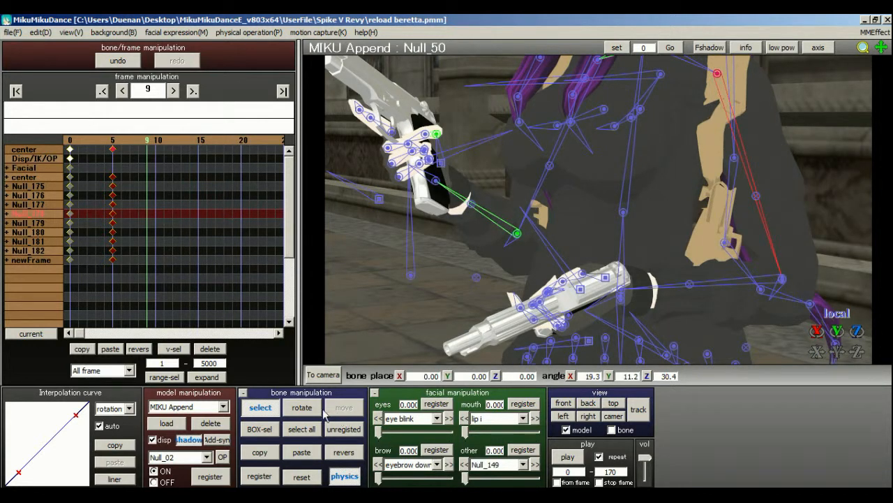
{"action": "left_click", "coordinate": [302, 407]}
{"action": "left_click_drag", "start_coordinate": [732, 83], "coordinate": [744, 69]}
{"action": "left_click", "coordinate": [299, 432]}
{"action": "left_click", "coordinate": [259, 476]}
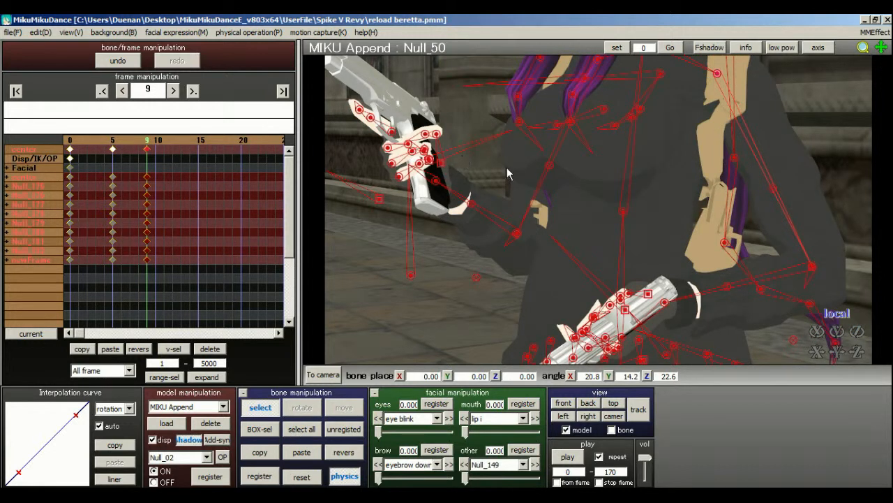
Make the M92F pistol the active model and copy its slide bone (スライド) keyframe from frame 15 to frame 0.
{"action": "left_click", "coordinate": [195, 407]}
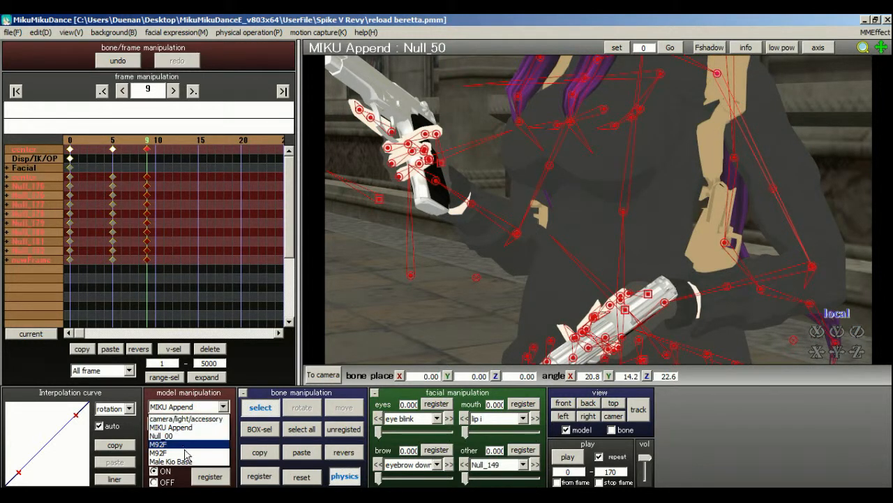
{"action": "left_click", "coordinate": [194, 445]}
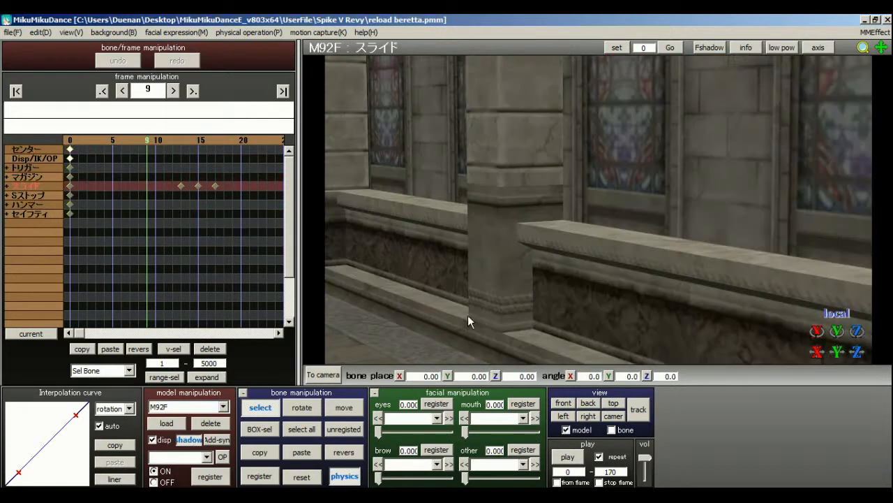
{"action": "middle_click_drag", "start_coordinate": [597, 255], "coordinate": [599, 179]}
{"action": "scroll", "coordinate": [563, 95], "scroll_direction": "up", "scroll_amount": 4}
{"action": "scroll", "coordinate": [598, 180], "scroll_direction": "down", "scroll_amount": 1}
{"action": "scroll", "coordinate": [412, 196], "scroll_direction": "up", "scroll_amount": 3}
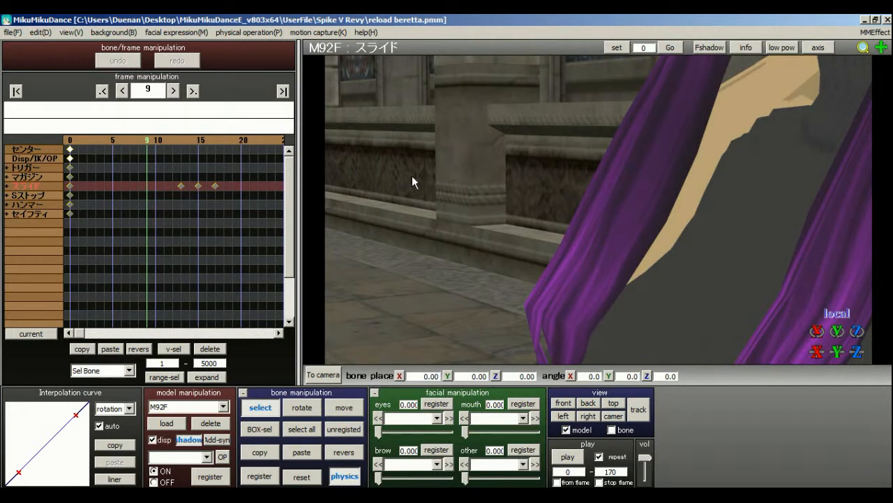
{"action": "scroll", "coordinate": [604, 214], "scroll_direction": "down", "scroll_amount": 2}
{"action": "left_click", "coordinate": [199, 141]}
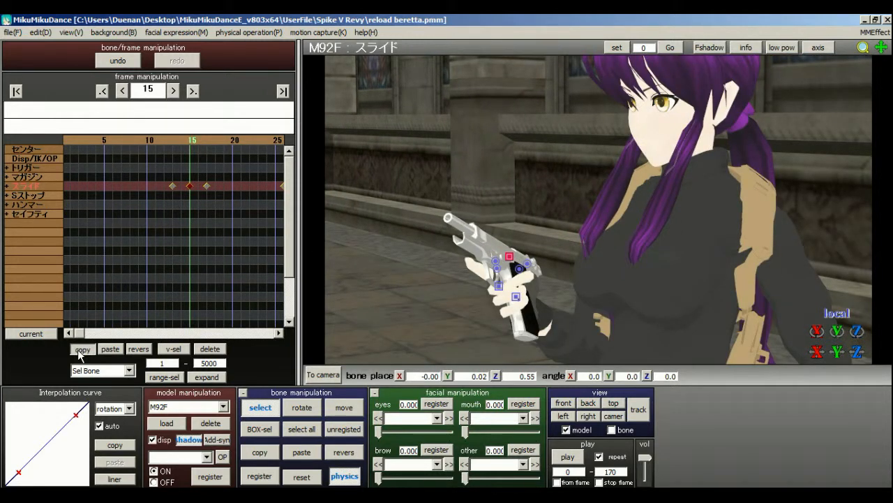
{"action": "left_click", "coordinate": [15, 90]}
{"action": "left_click", "coordinate": [110, 348]}
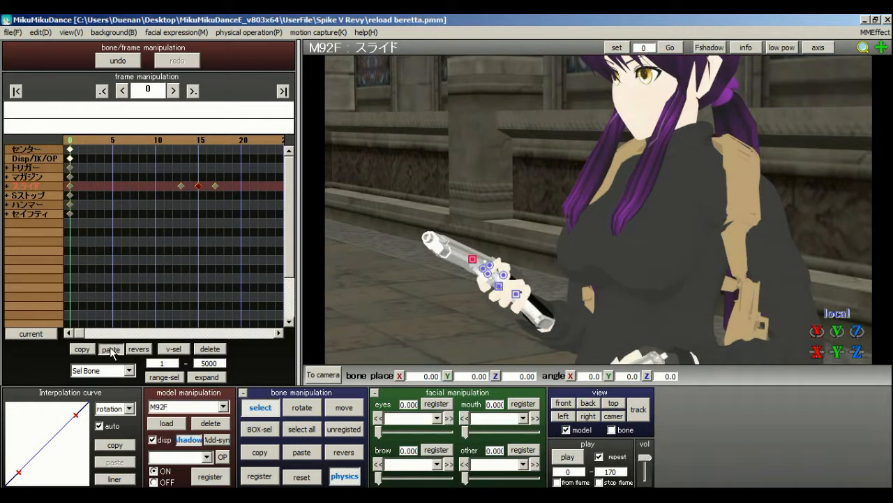
Delete all of the M92F pistol's keyframes in the range from frame 3 to 5000.
{"action": "middle_click_drag", "start_coordinate": [601, 215], "coordinate": [604, 190]}
{"action": "right_click_drag", "start_coordinate": [604, 190], "coordinate": [554, 215]}
{"action": "scroll", "coordinate": [554, 206], "scroll_direction": "up", "scroll_amount": 3}
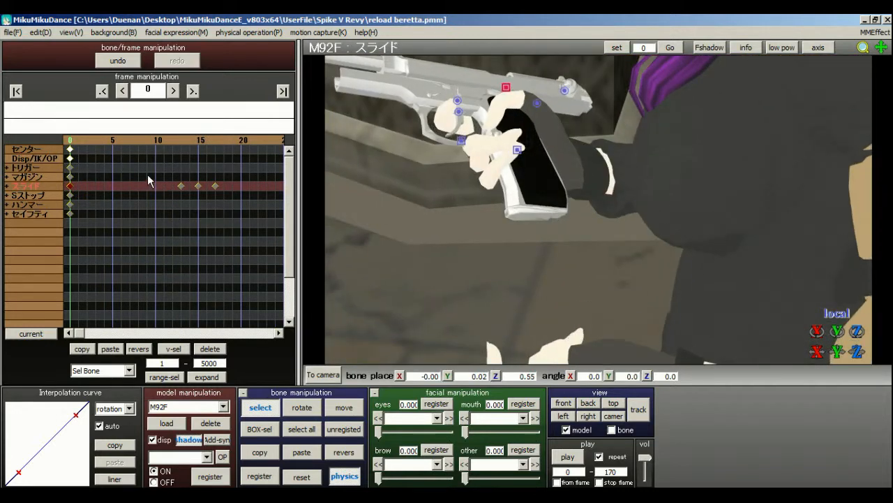
{"action": "left_click", "coordinate": [96, 149]}
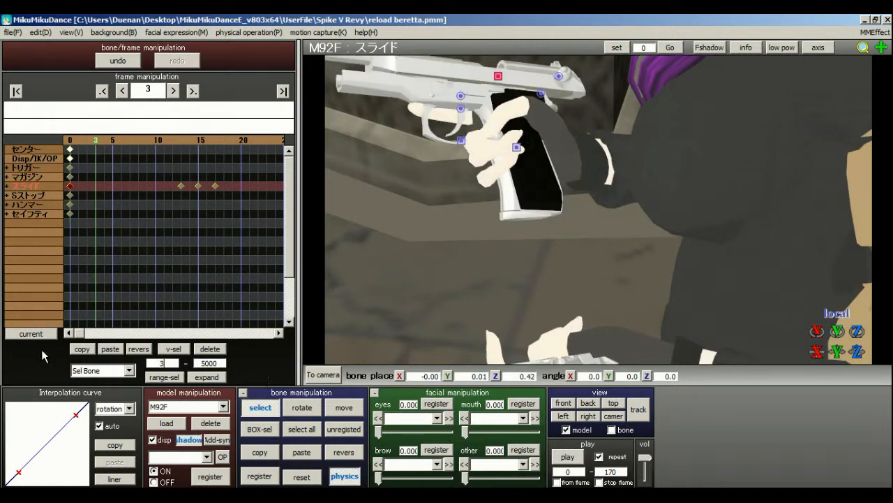
{"action": "left_click", "coordinate": [96, 370]}
{"action": "left_click", "coordinate": [104, 384]}
{"action": "left_click", "coordinate": [164, 377]}
{"action": "left_click", "coordinate": [209, 348]}
{"action": "mouse_move", "coordinate": [601, 214]}
{"action": "middle_mouse_down"}
{"action": "mouse_move", "coordinate": [604, 235]}
{"action": "mouse_move", "coordinate": [591, 218]}
{"action": "middle_mouse_up"}
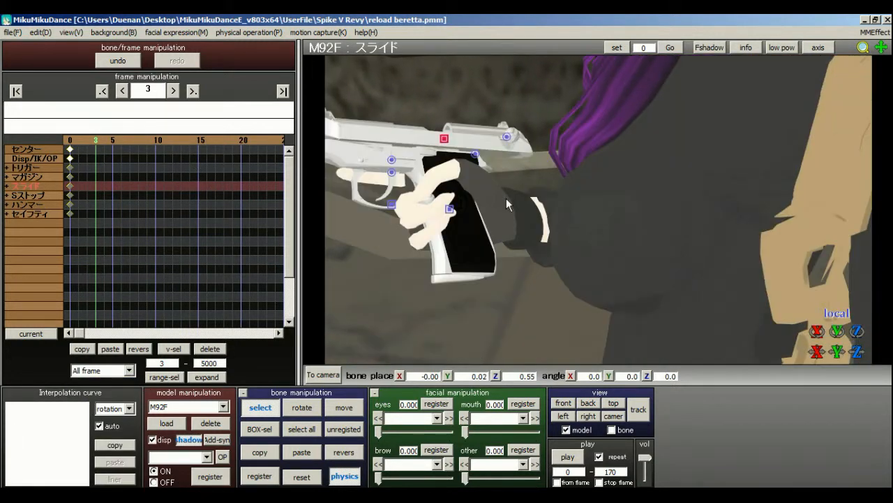
{"action": "scroll", "coordinate": [608, 210], "scroll_direction": "up", "scroll_amount": 5}
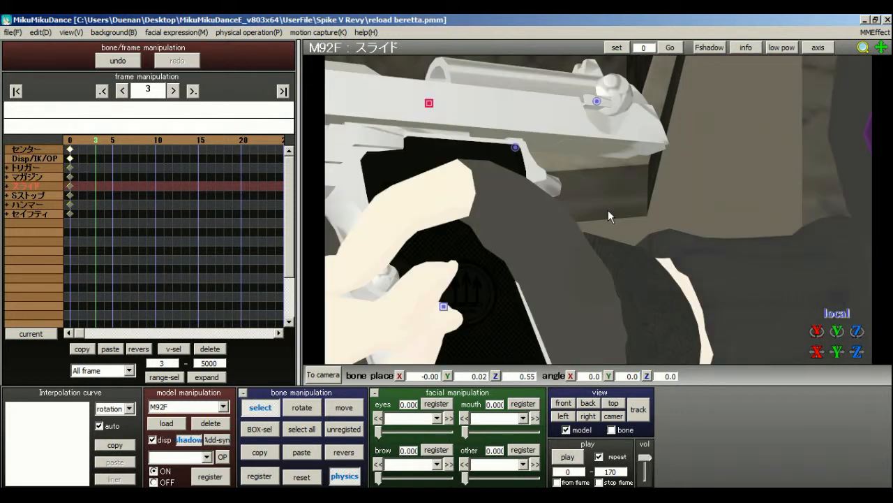
{"action": "scroll", "coordinate": [603, 207], "scroll_direction": "down", "scroll_amount": 5}
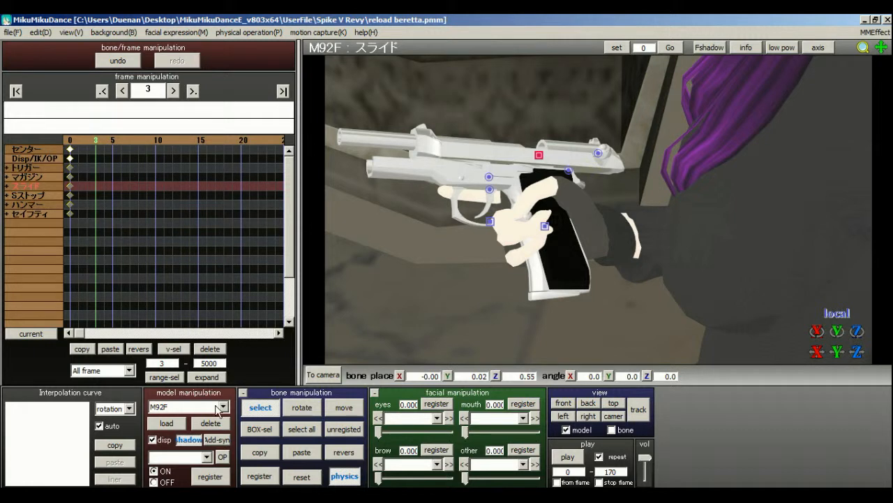
Make MIKU Append the active model and examine the right hand and pistol pose at frames 5, 7 and 9.
{"action": "left_click", "coordinate": [217, 407]}
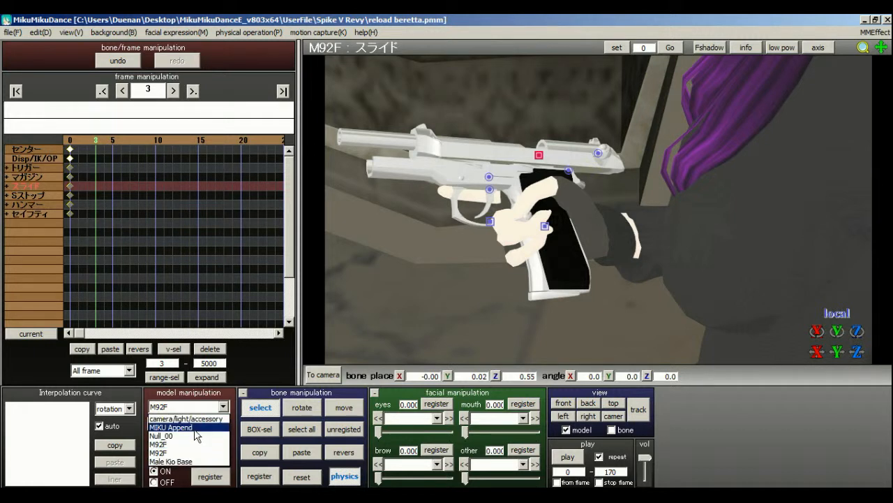
{"action": "left_click", "coordinate": [196, 429]}
{"action": "left_click", "coordinate": [114, 145]}
{"action": "middle_click_drag", "start_coordinate": [610, 221], "coordinate": [638, 339]}
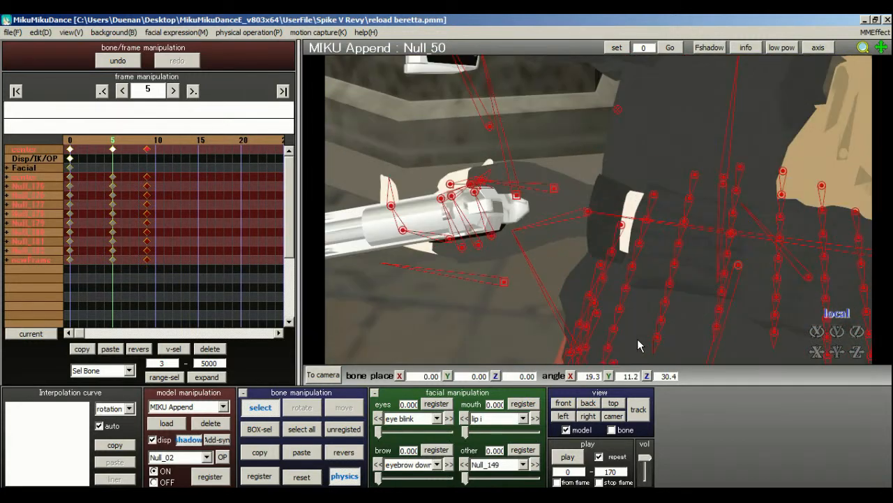
{"action": "right_click_drag", "start_coordinate": [637, 340], "coordinate": [606, 244]}
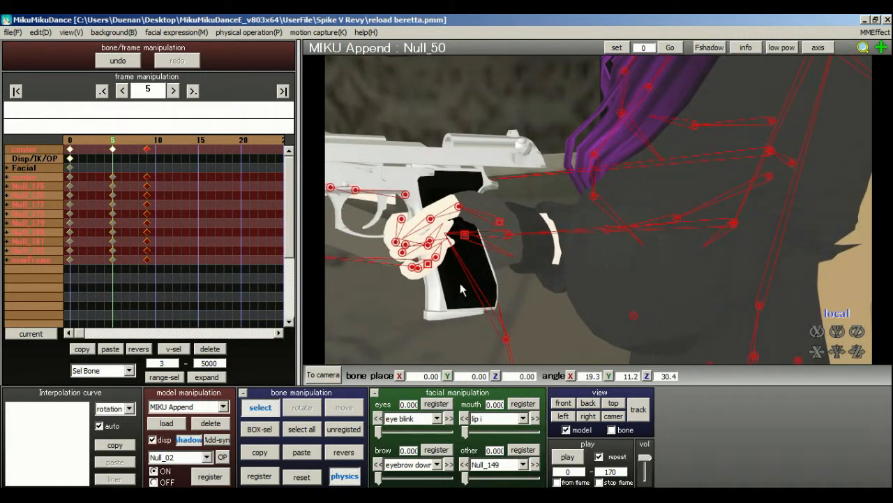
{"action": "left_click", "coordinate": [132, 147]}
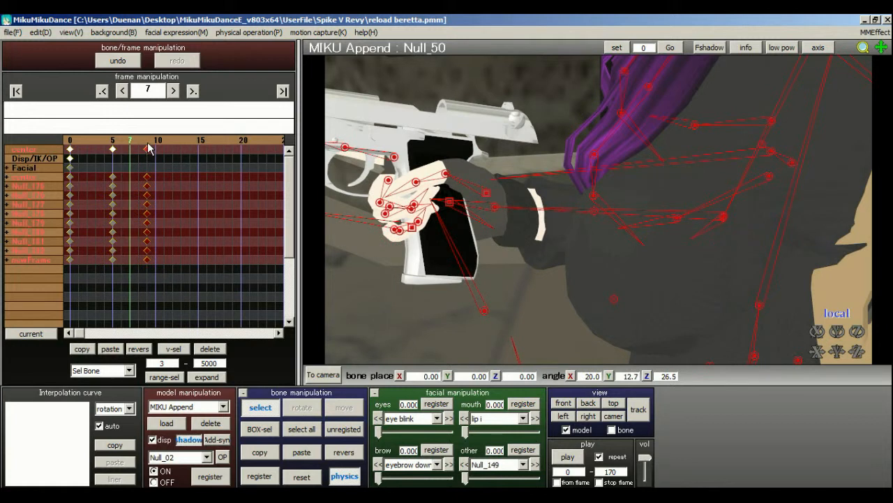
{"action": "left_click", "coordinate": [148, 148]}
{"action": "scroll", "coordinate": [604, 219], "scroll_direction": "up", "scroll_amount": 3}
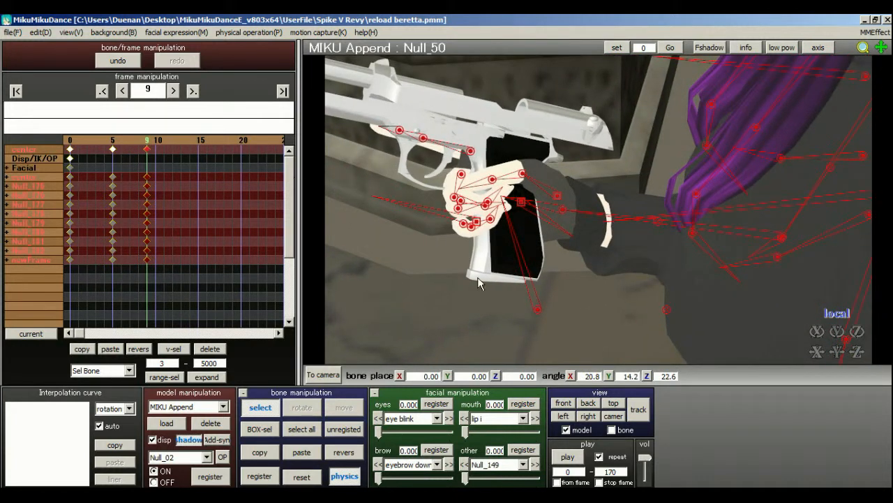
Return to the M92F pistol and register its slide bone's current position as a keyframe at frame 7.
{"action": "left_click", "coordinate": [223, 406]}
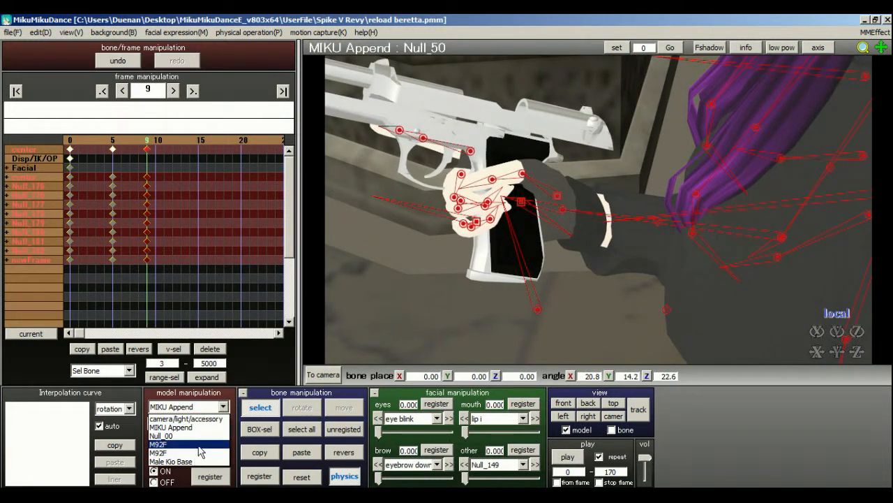
{"action": "left_click", "coordinate": [200, 452]}
{"action": "mouse_move", "coordinate": [599, 209]}
{"action": "right_mouse_down"}
{"action": "mouse_move", "coordinate": [614, 186]}
{"action": "mouse_move", "coordinate": [472, 106]}
{"action": "mouse_move", "coordinate": [621, 204]}
{"action": "mouse_move", "coordinate": [734, 228]}
{"action": "mouse_move", "coordinate": [557, 233]}
{"action": "mouse_move", "coordinate": [609, 212]}
{"action": "right_mouse_up"}
{"action": "middle_click_drag", "start_coordinate": [610, 213], "coordinate": [617, 214]}
{"action": "left_click", "coordinate": [268, 476]}
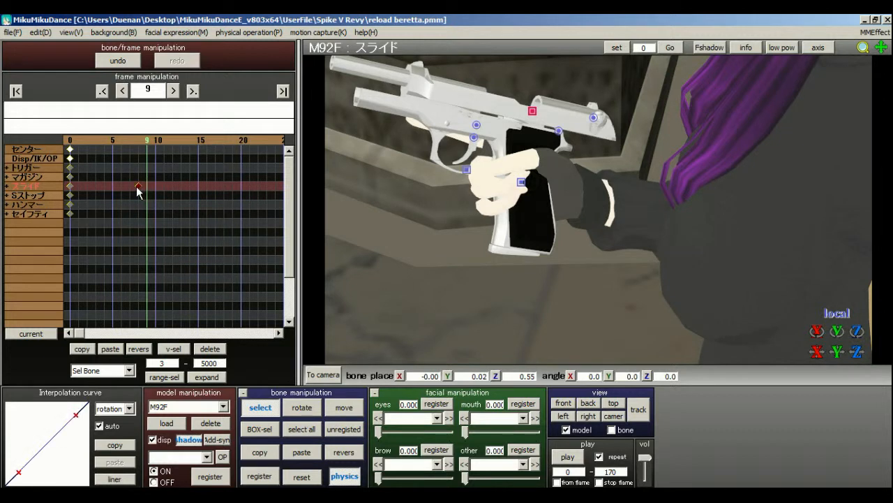
At frame 9, move the magazine bone (マガジン) down out of the grip to about X 0.04, Y -1.05, Z 0.19.
{"action": "left_click", "coordinate": [522, 182]}
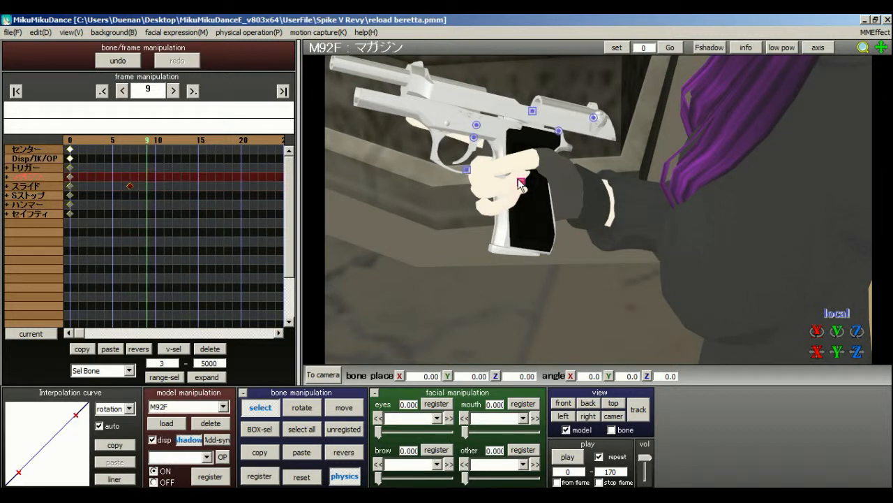
{"action": "left_click_drag", "start_coordinate": [526, 187], "coordinate": [590, 235]}
{"action": "mouse_move", "coordinate": [590, 235]}
{"action": "right_mouse_down"}
{"action": "mouse_move", "coordinate": [678, 208]}
{"action": "mouse_move", "coordinate": [591, 249]}
{"action": "right_mouse_up"}
{"action": "left_click_drag", "start_coordinate": [523, 264], "coordinate": [522, 282]}
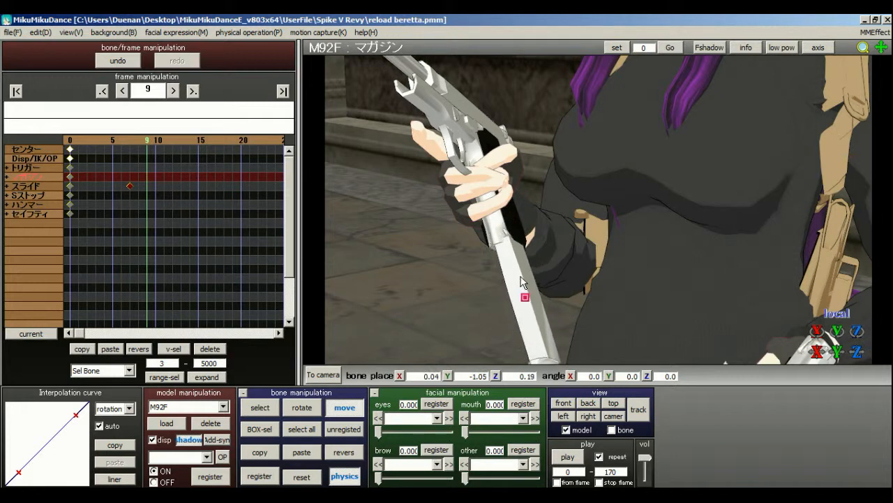
Fine-tune the magazine bone's position to about X 0.00, Y -1.13, Z 0.22 and register it at frame 9.
{"action": "right_click_drag", "start_coordinate": [536, 237], "coordinate": [871, 241]}
{"action": "scroll", "coordinate": [522, 256], "scroll_direction": "up", "scroll_amount": 5}
{"action": "scroll", "coordinate": [613, 192], "scroll_direction": "down", "scroll_amount": 2}
{"action": "scroll", "coordinate": [596, 228], "scroll_direction": "down", "scroll_amount": 3}
{"action": "scroll", "coordinate": [740, 215], "scroll_direction": "down", "scroll_amount": 5}
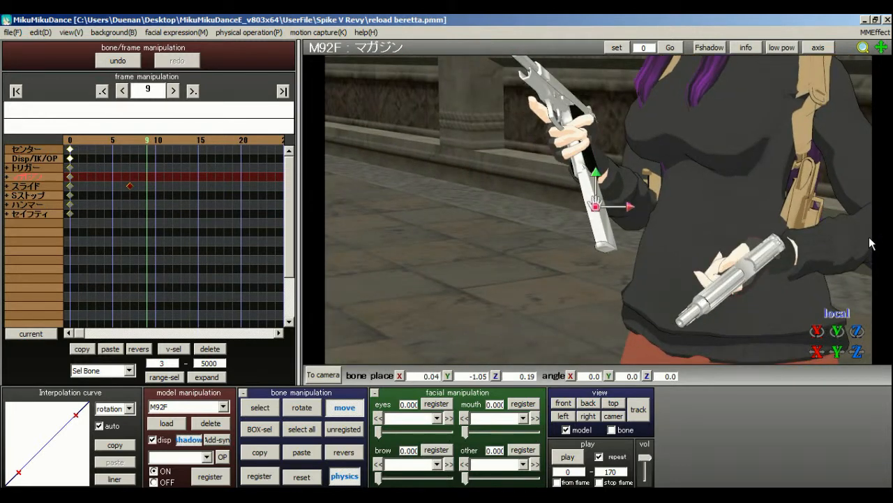
{"action": "scroll", "coordinate": [794, 226], "scroll_direction": "up", "scroll_amount": 5}
{"action": "right_click_drag", "start_coordinate": [794, 227], "coordinate": [815, 220]}
{"action": "scroll", "coordinate": [815, 220], "scroll_direction": "down", "scroll_amount": 3}
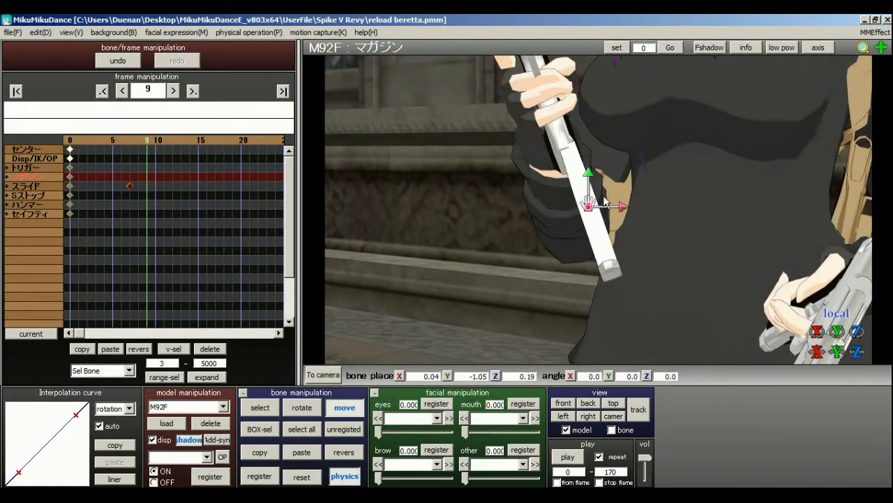
{"action": "left_click_drag", "start_coordinate": [588, 207], "coordinate": [592, 211]}
{"action": "left_click", "coordinate": [257, 477]}
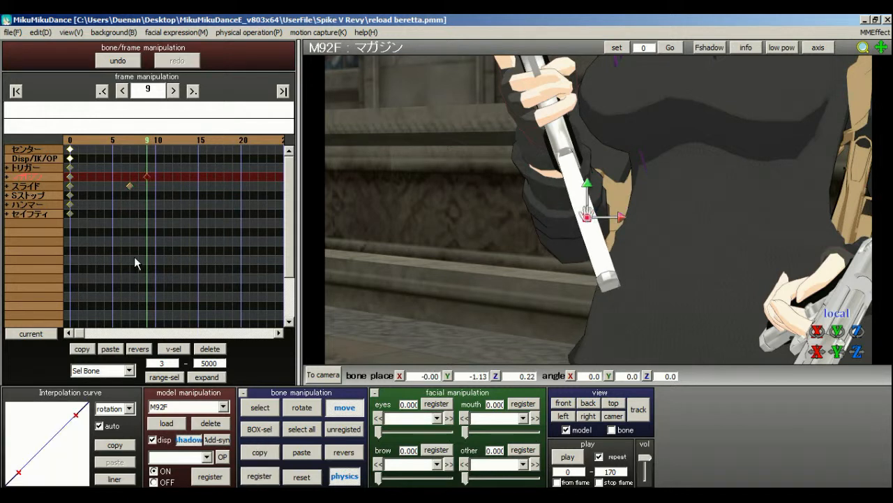
At frame 7, reset the magazine bone to its original position inside the grip and register it.
{"action": "left_click", "coordinate": [130, 147]}
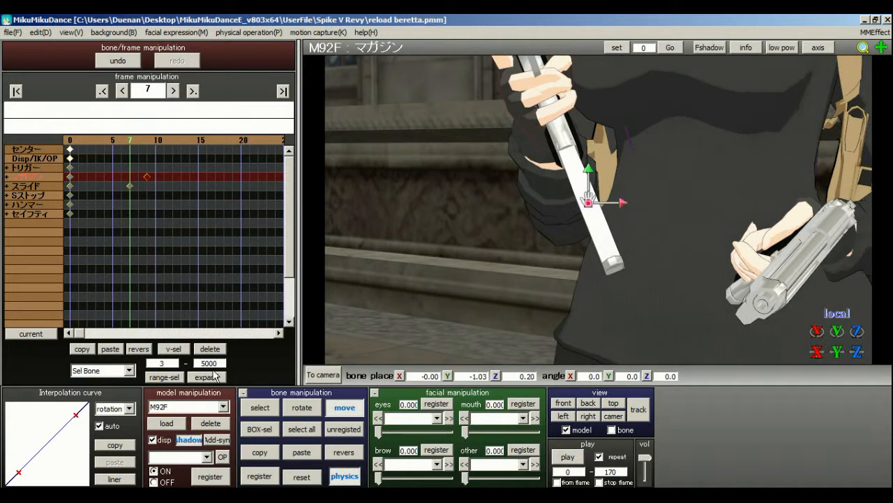
{"action": "left_click", "coordinate": [299, 478]}
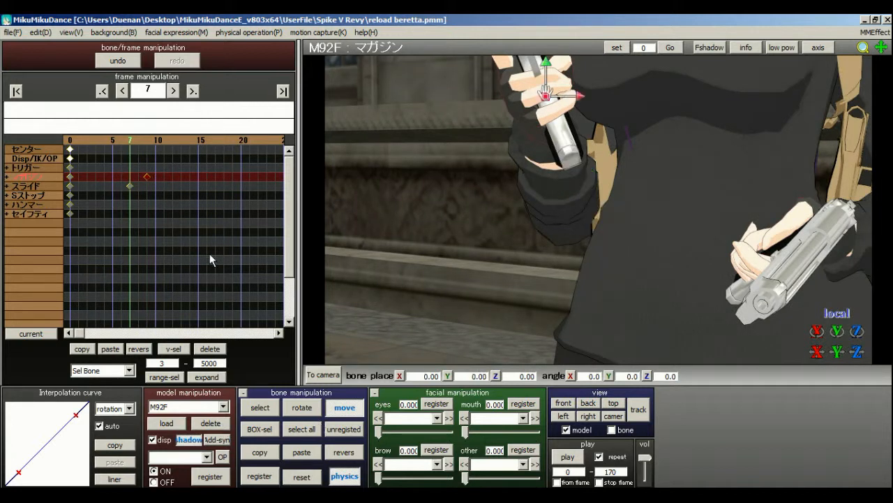
{"action": "left_click", "coordinate": [273, 480]}
At frame 14, drop the magazine bone beside the boots to about X -3.57, Y -12.45, Z 4.23 and register it.
{"action": "left_click", "coordinate": [147, 142]}
{"action": "left_click", "coordinate": [181, 142]}
{"action": "left_click", "coordinate": [190, 142]}
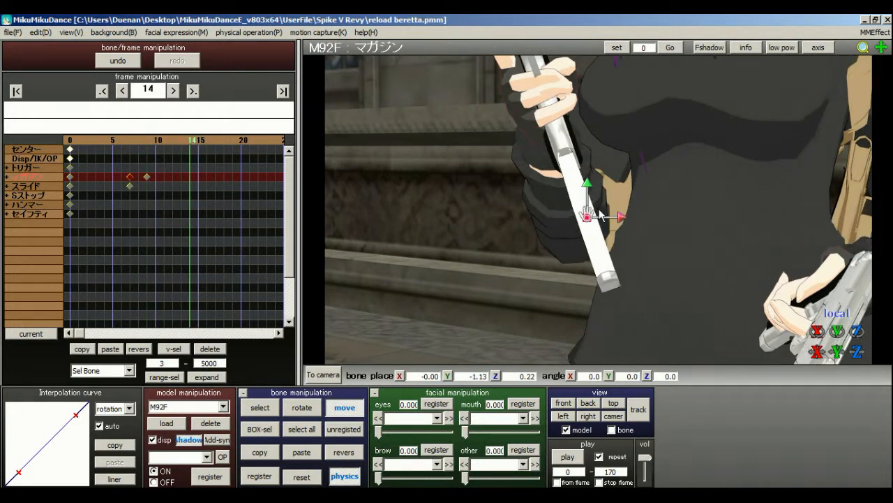
{"action": "scroll", "coordinate": [600, 210], "scroll_direction": "down", "scroll_amount": 5}
{"action": "middle_click_drag", "start_coordinate": [600, 210], "coordinate": [599, 178]}
{"action": "left_click_drag", "start_coordinate": [579, 71], "coordinate": [600, 204]}
{"action": "middle_click_drag", "start_coordinate": [599, 205], "coordinate": [603, 241]}
{"action": "left_click_drag", "start_coordinate": [543, 131], "coordinate": [567, 345]}
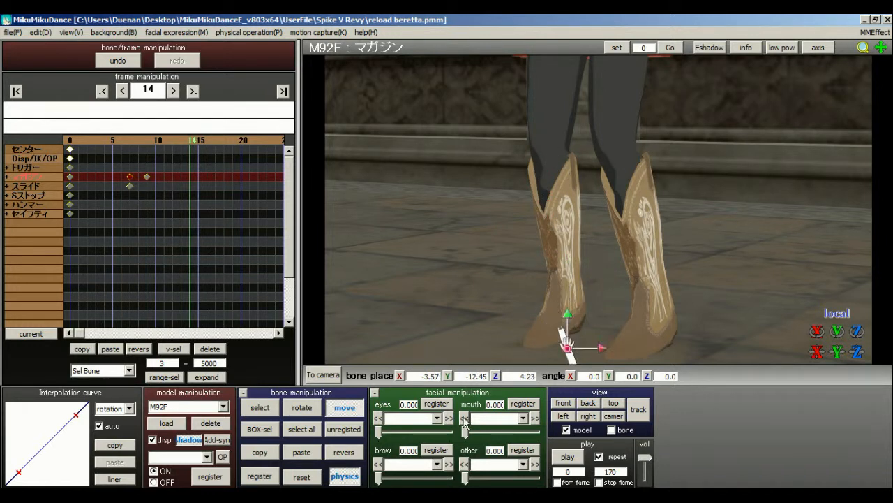
{"action": "left_click", "coordinate": [265, 476]}
Lower the magazine bone onto the floor to about X -3.83, Y -13.14, Z 4.57 and register it again at frame 14.
{"action": "right_click_drag", "start_coordinate": [775, 245], "coordinate": [744, 229]}
{"action": "middle_click_drag", "start_coordinate": [593, 97], "coordinate": [599, 349]}
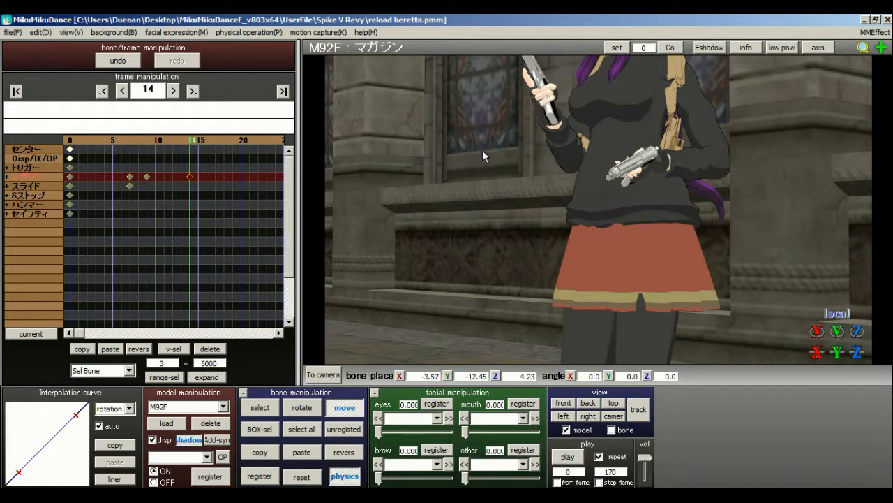
{"action": "middle_click_drag", "start_coordinate": [598, 184], "coordinate": [597, 28]}
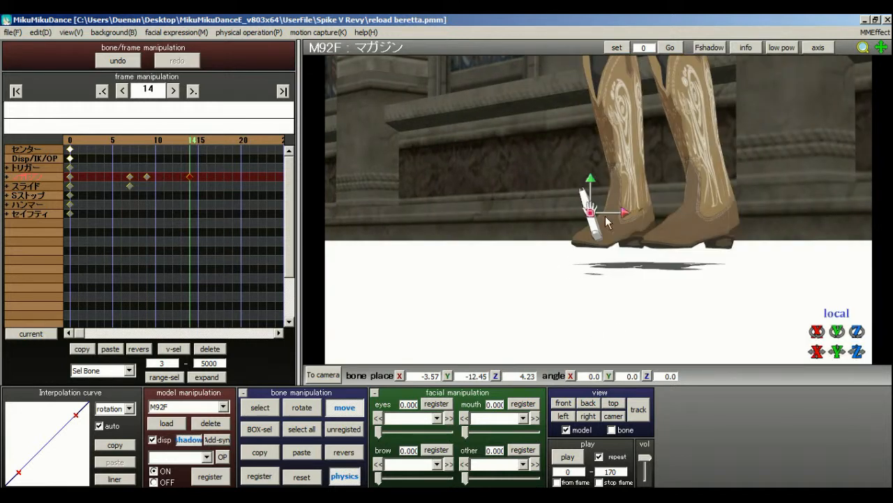
{"action": "right_click_drag", "start_coordinate": [606, 222], "coordinate": [577, 243]}
{"action": "mouse_move", "coordinate": [595, 284]}
{"action": "left_mouse_down"}
{"action": "mouse_move", "coordinate": [598, 293]}
{"action": "mouse_move", "coordinate": [594, 283]}
{"action": "left_mouse_up"}
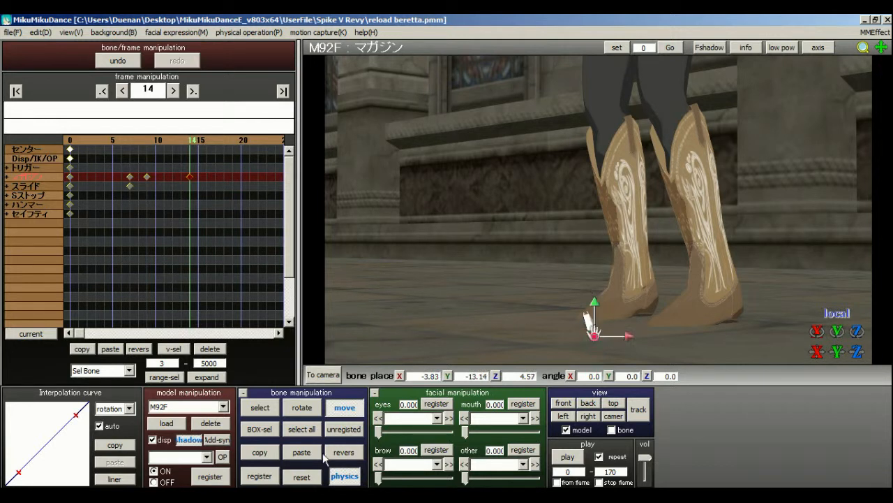
{"action": "left_click", "coordinate": [259, 476]}
Review the magazine's fall from the grip between frames 9 and 11, viewing the hands and the floor.
{"action": "middle_click_drag", "start_coordinate": [599, 240], "coordinate": [600, 275]}
{"action": "left_click", "coordinate": [148, 141]}
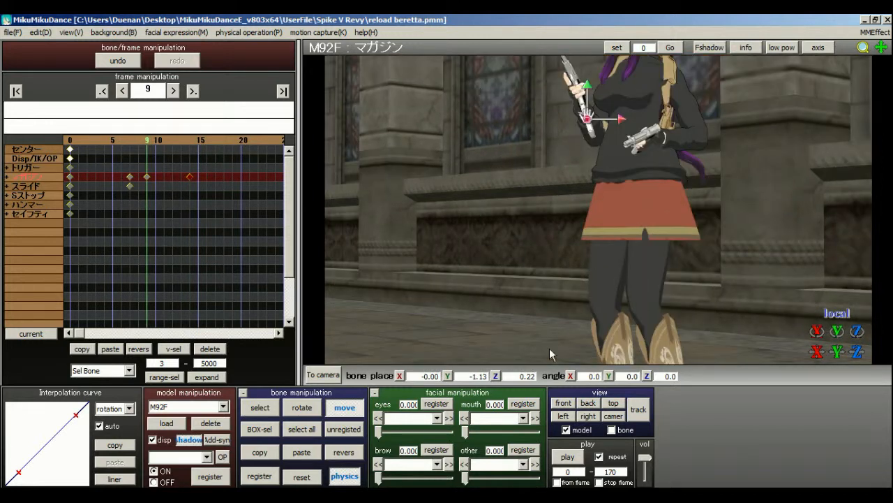
{"action": "middle_click_drag", "start_coordinate": [549, 354], "coordinate": [497, 238]}
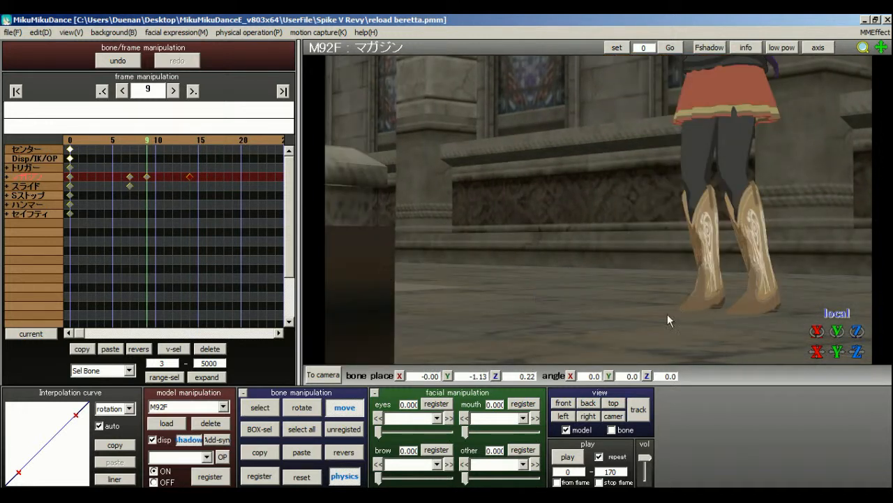
{"action": "middle_click_drag", "start_coordinate": [711, 300], "coordinate": [400, 213]}
{"action": "left_click_drag", "start_coordinate": [159, 140], "coordinate": [164, 140]}
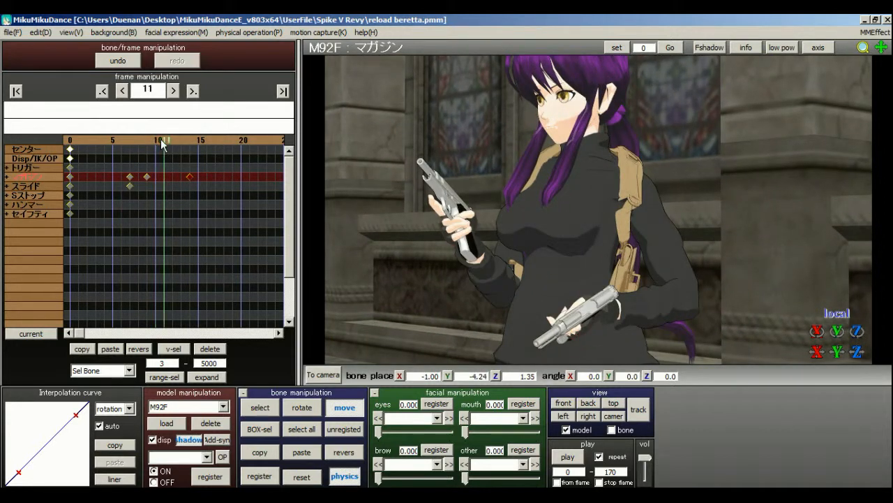
{"action": "left_click", "coordinate": [148, 140]}
{"action": "left_click", "coordinate": [156, 140]}
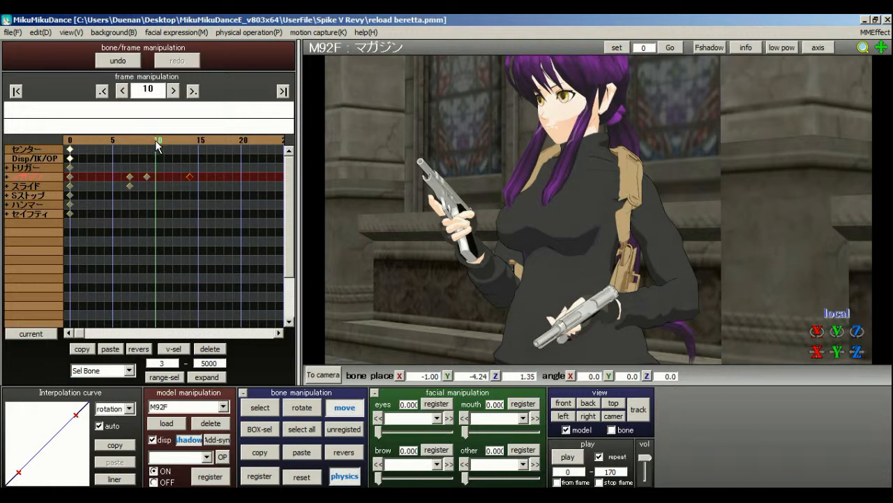
{"action": "middle_click_drag", "start_coordinate": [609, 171], "coordinate": [624, 63]}
{"action": "scroll", "coordinate": [608, 208], "scroll_direction": "down", "scroll_amount": 5}
{"action": "middle_click_drag", "start_coordinate": [598, 190], "coordinate": [602, 166]}
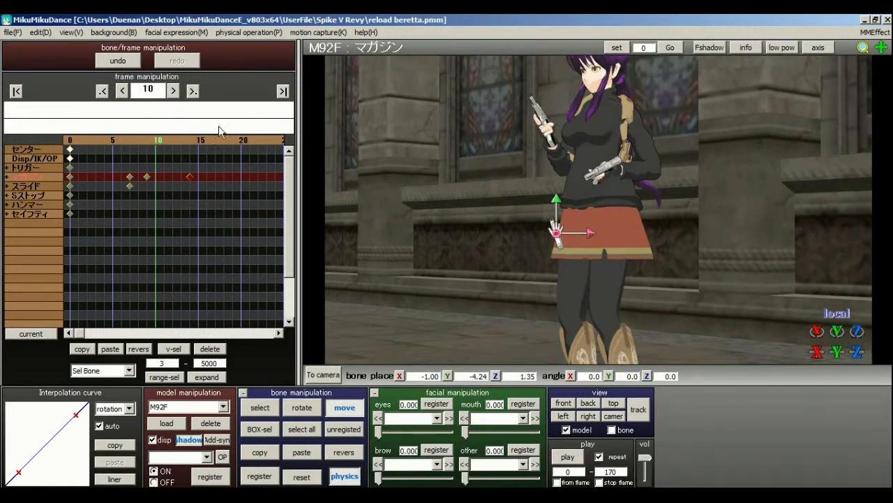
Shift the magazine bone's floor keyframe to frame 17, then scrub through the slower fall and stop at frame 13.
{"action": "left_click", "coordinate": [171, 142]}
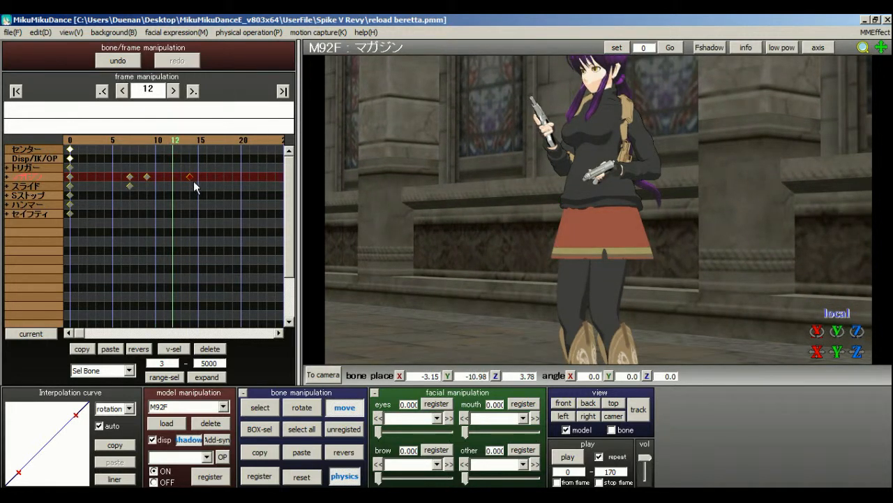
{"action": "left_click", "coordinate": [148, 140]}
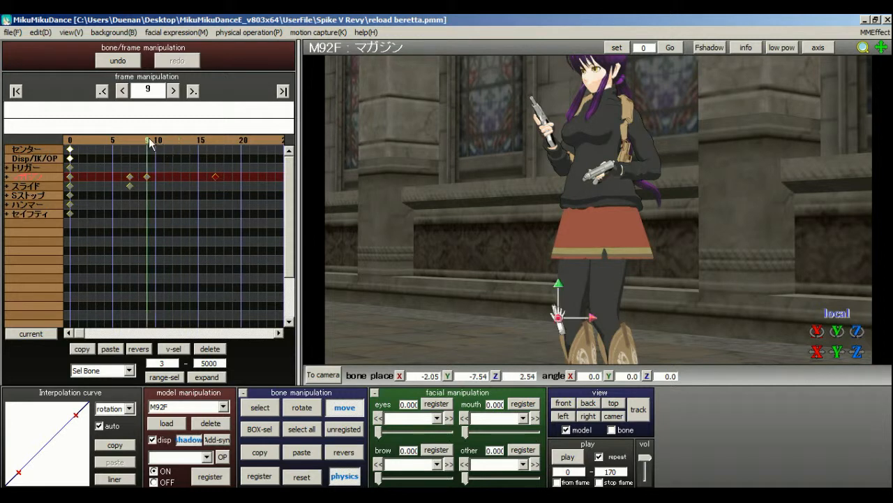
{"action": "left_click_drag", "start_coordinate": [158, 142], "coordinate": [183, 142]}
Switch to the MIKU Append model and rotate forearm bone Null_56 at frame 13 to about X 16.0, Y -42.7, Z 54.5.
{"action": "left_click", "coordinate": [192, 408]}
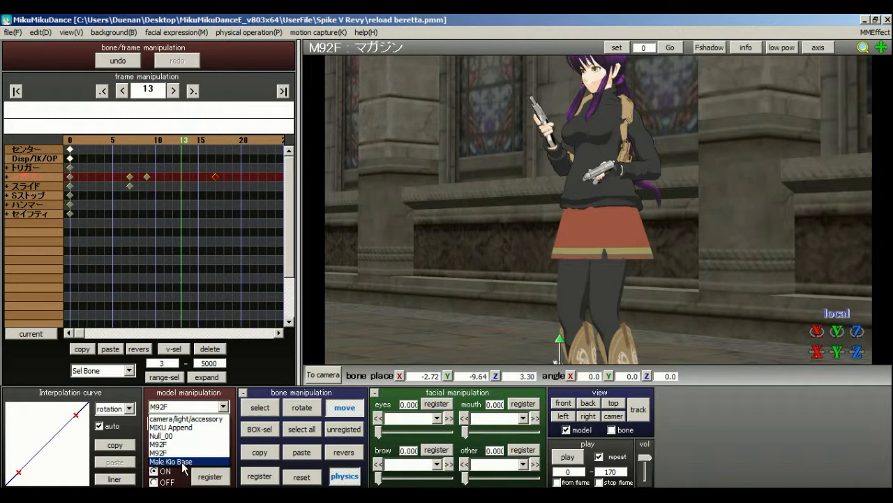
{"action": "left_click", "coordinate": [171, 427]}
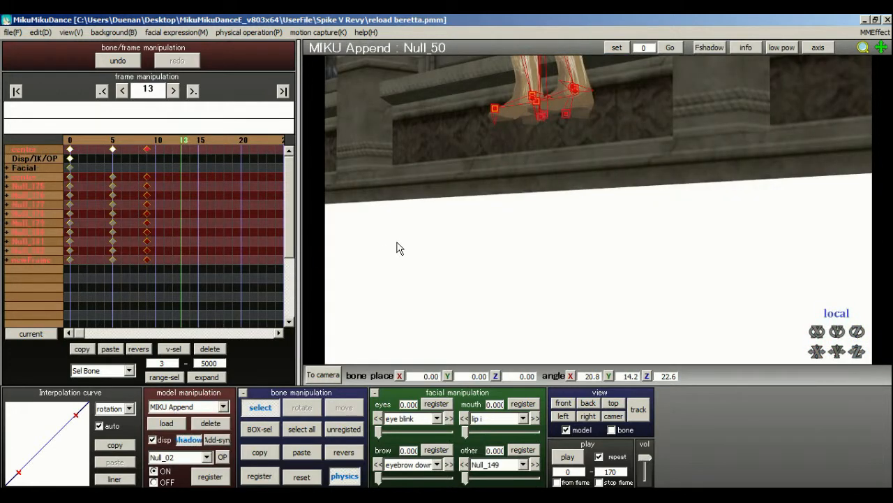
{"action": "middle_click_drag", "start_coordinate": [600, 218], "coordinate": [617, 387]}
{"action": "scroll", "coordinate": [572, 195], "scroll_direction": "up", "scroll_amount": 4}
{"action": "middle_click_drag", "start_coordinate": [617, 262], "coordinate": [610, 298]}
{"action": "right_click_drag", "start_coordinate": [609, 297], "coordinate": [556, 183]}
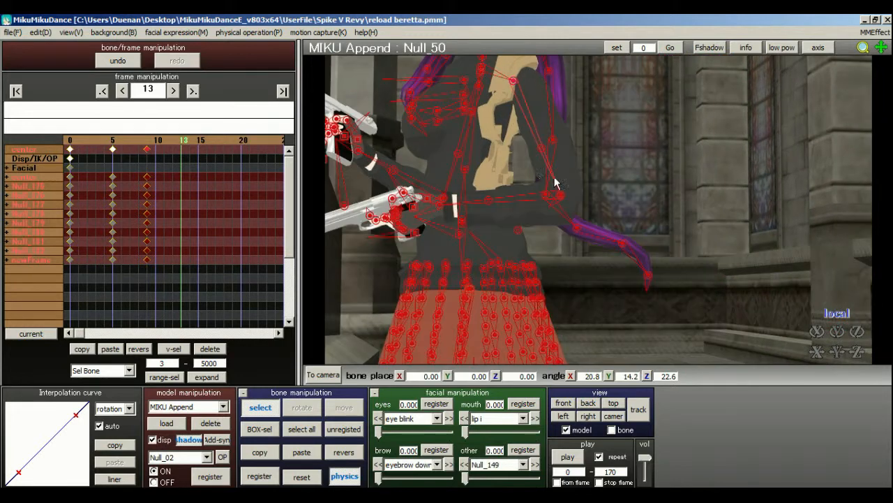
{"action": "right_click_drag", "start_coordinate": [604, 217], "coordinate": [586, 233]}
{"action": "left_click", "coordinate": [578, 238]}
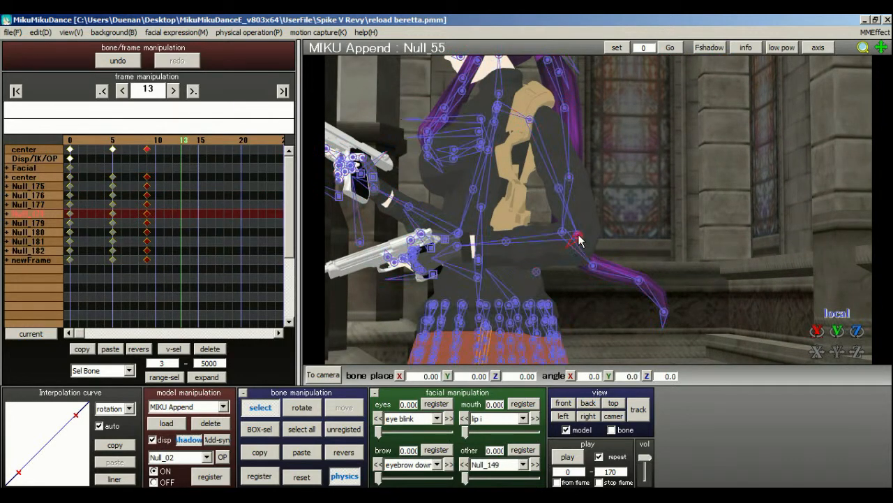
{"action": "left_click", "coordinate": [580, 242]}
{"action": "left_click", "coordinate": [301, 407]}
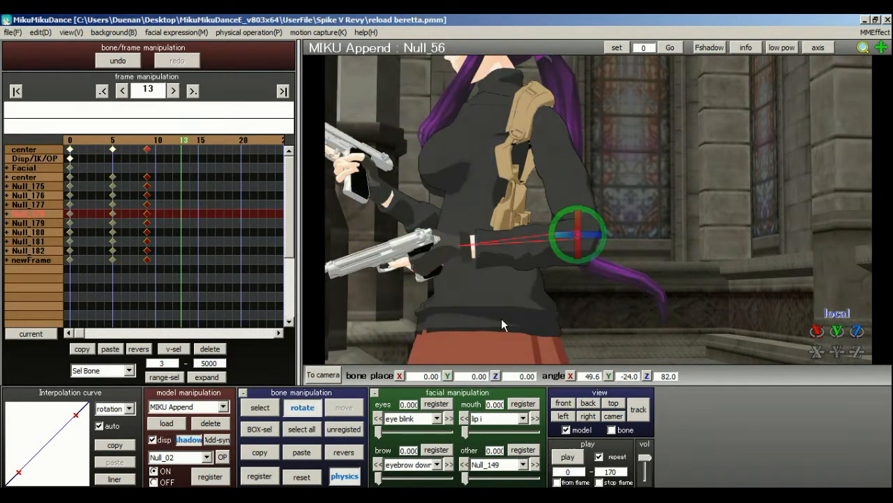
{"action": "left_click_drag", "start_coordinate": [598, 243], "coordinate": [604, 199]}
{"action": "right_click_drag", "start_coordinate": [495, 254], "coordinate": [551, 256]}
Reset collar bone Null_48, then rotate it to about X -11.2, Y 23.7, Z -20.3 to swing the arm outward.
{"action": "left_click", "coordinate": [264, 408]}
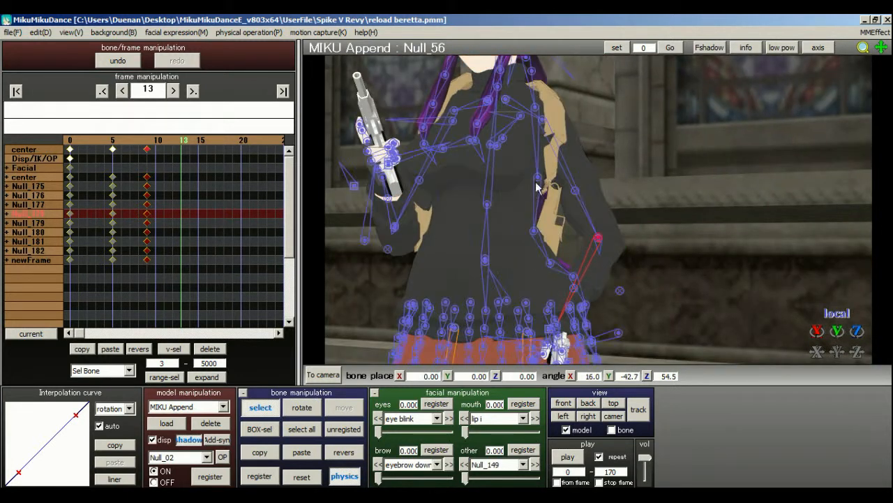
{"action": "left_click", "coordinate": [505, 102]}
{"action": "left_click", "coordinate": [309, 474]}
{"action": "left_click", "coordinate": [507, 100]}
{"action": "left_click", "coordinate": [296, 478]}
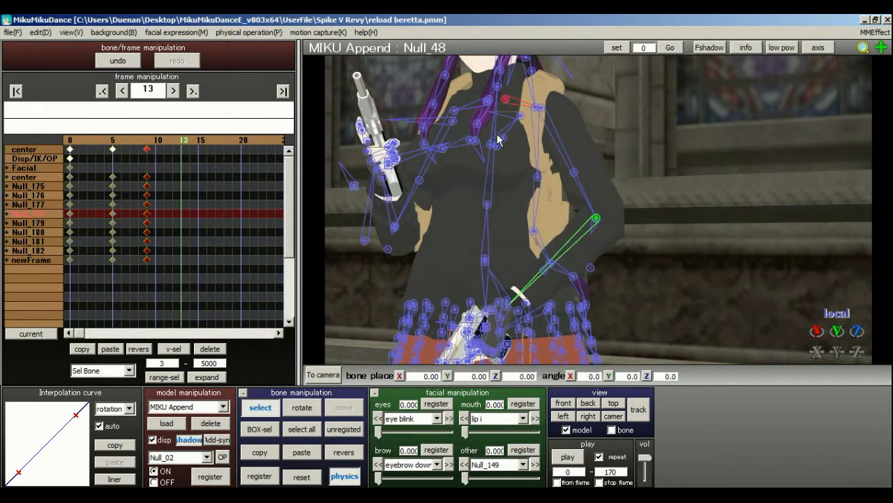
{"action": "left_click", "coordinate": [302, 407]}
{"action": "left_click_drag", "start_coordinate": [518, 96], "coordinate": [543, 102]}
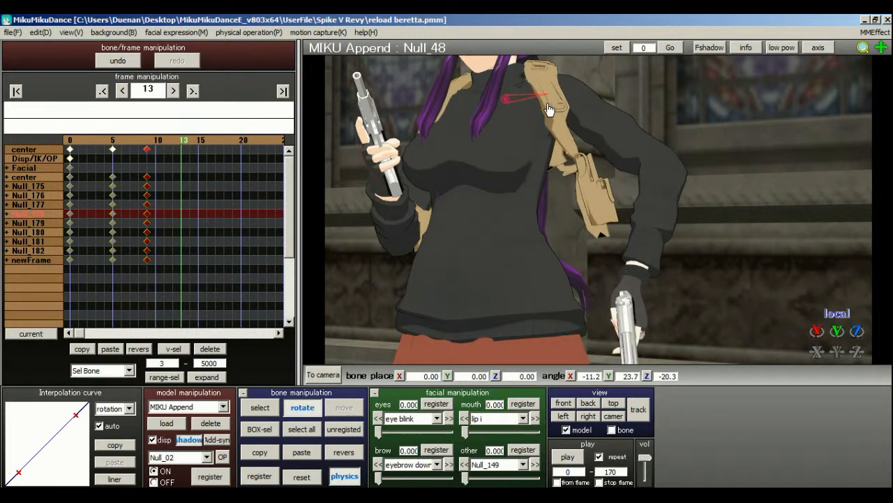
Bend forearm bone Null_56 toward the waist, to about X 12.7, Y -30.2, Z 107.1.
{"action": "left_click", "coordinate": [270, 405]}
{"action": "right_click_drag", "start_coordinate": [646, 184], "coordinate": [618, 187]}
{"action": "left_click", "coordinate": [644, 174]}
{"action": "left_click", "coordinate": [644, 179]}
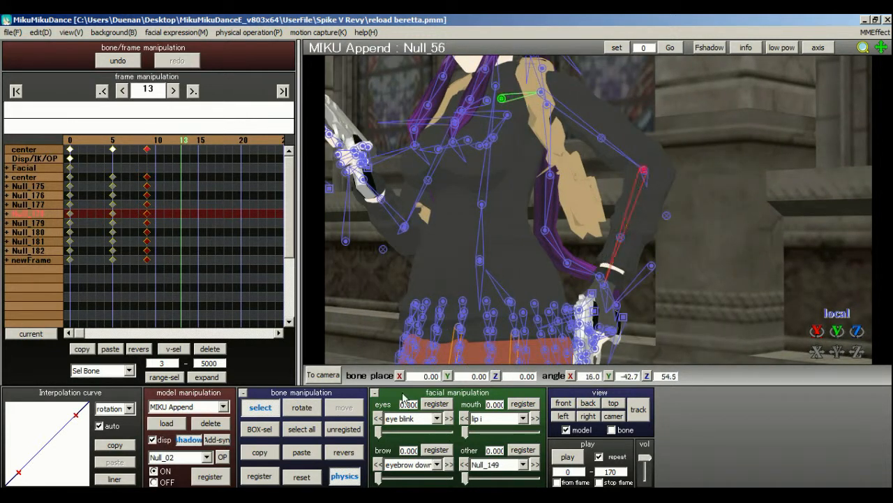
{"action": "left_click", "coordinate": [302, 407]}
{"action": "left_click_drag", "start_coordinate": [646, 193], "coordinate": [653, 234]}
{"action": "left_click_drag", "start_coordinate": [674, 166], "coordinate": [672, 184]}
Rotate the L hand bone to about X -17.9, Y -43.3, Z 0.4 at frame 13.
{"action": "left_click", "coordinate": [261, 408]}
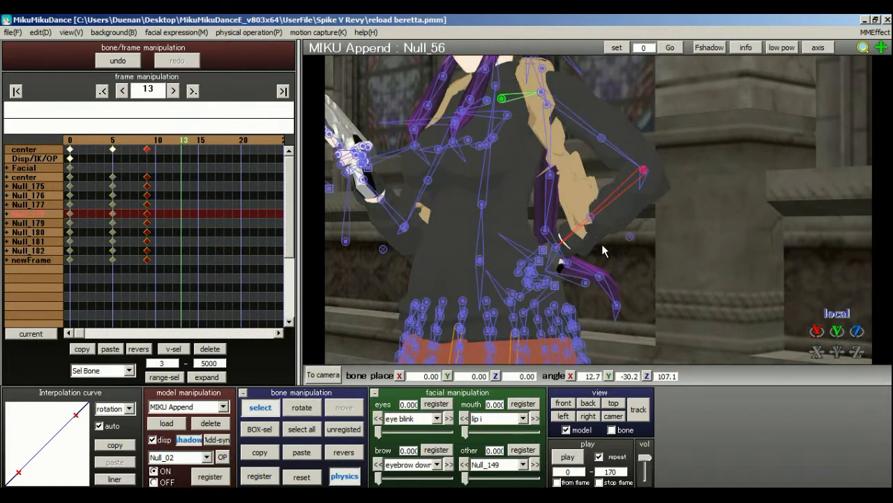
{"action": "right_click_drag", "start_coordinate": [598, 239], "coordinate": [562, 241]}
{"action": "left_click", "coordinate": [564, 252]}
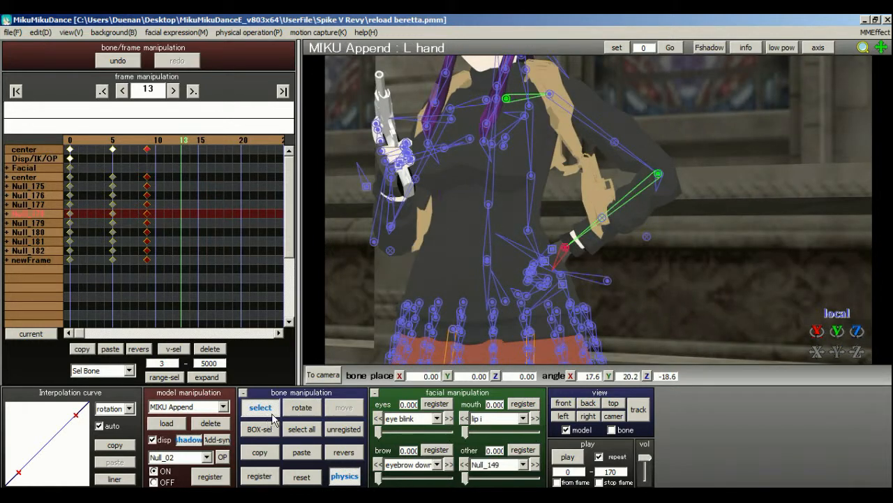
{"action": "left_click", "coordinate": [301, 409]}
{"action": "right_click_drag", "start_coordinate": [550, 310], "coordinate": [628, 285]}
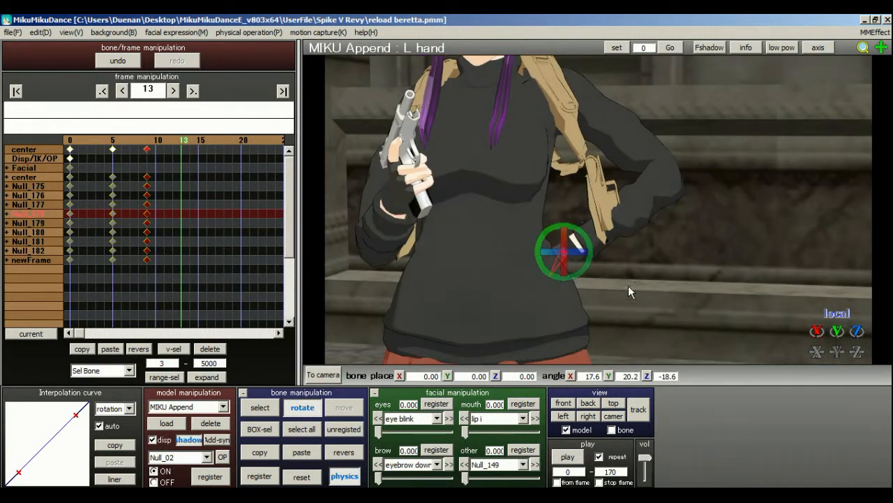
{"action": "left_click", "coordinate": [260, 407]}
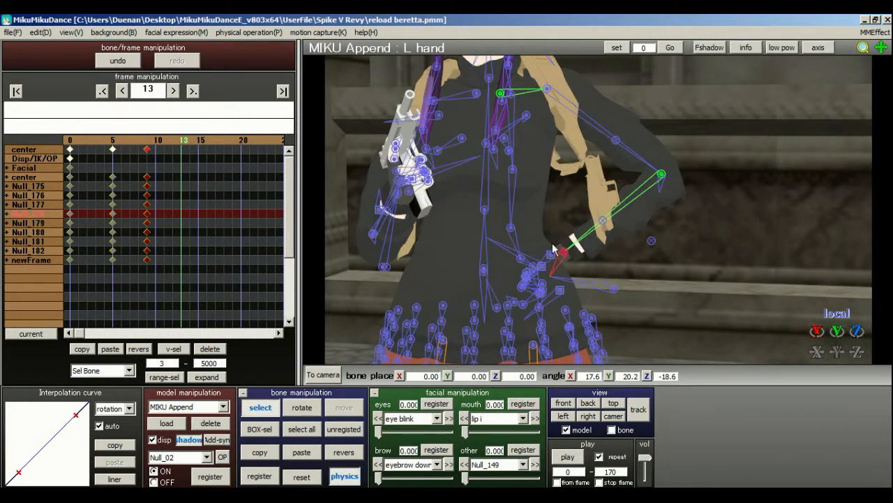
{"action": "left_click", "coordinate": [303, 409]}
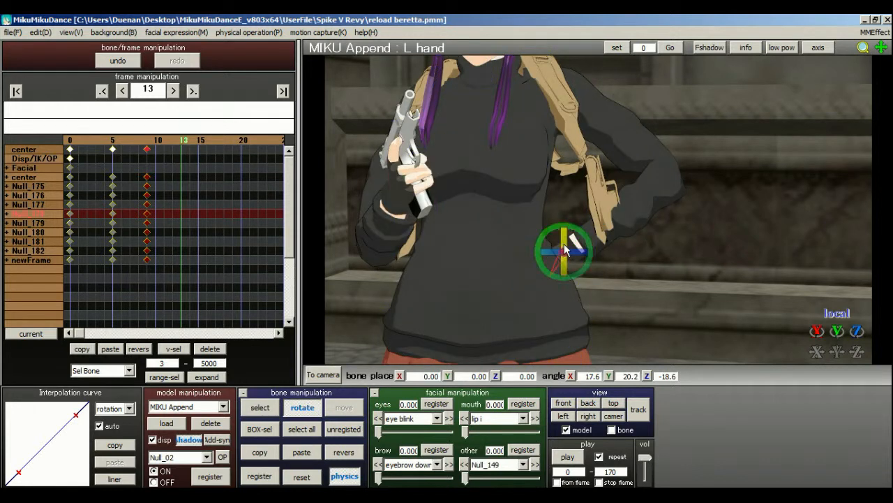
{"action": "left_click_drag", "start_coordinate": [553, 171], "coordinate": [553, 168]}
{"action": "left_click_drag", "start_coordinate": [549, 259], "coordinate": [509, 256]}
{"action": "key", "text": "c"}
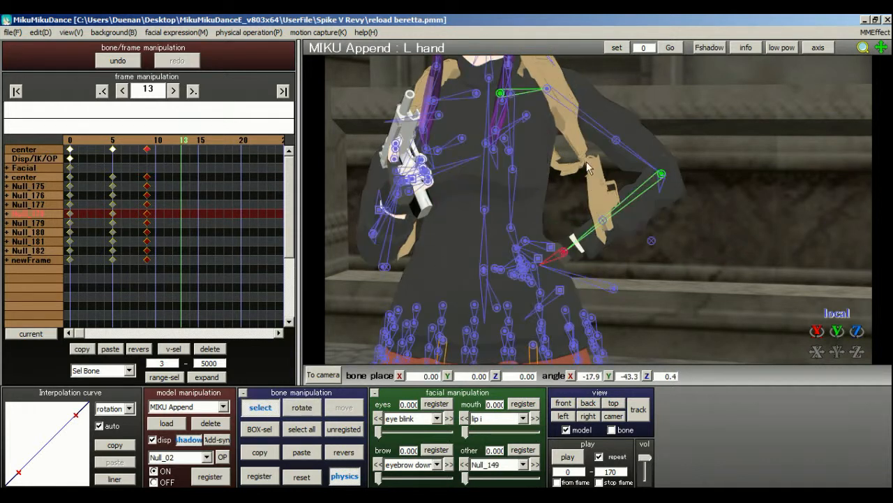
Rotate upper arm bone Null_50 to about X 19.3, Y 43.9, Z 14.8.
{"action": "left_click", "coordinate": [666, 177]}
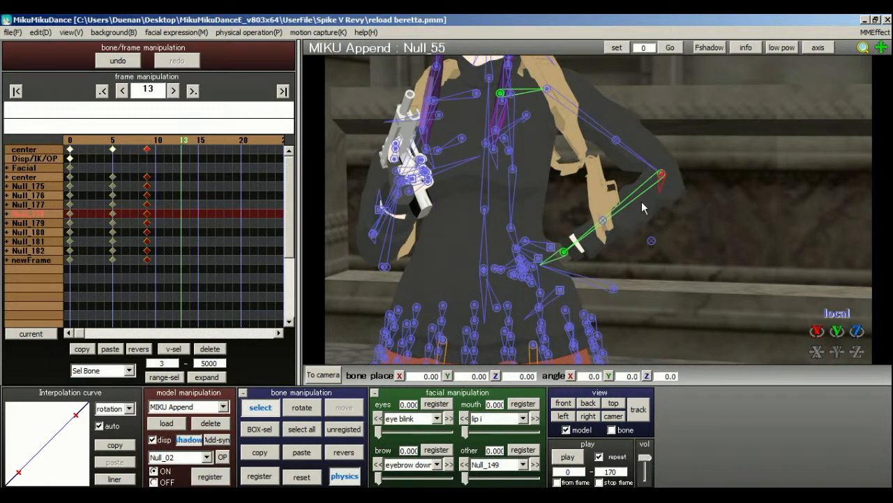
{"action": "left_click", "coordinate": [661, 176]}
{"action": "left_click", "coordinate": [547, 89]}
{"action": "left_click", "coordinate": [299, 409]}
{"action": "left_click_drag", "start_coordinate": [562, 96], "coordinate": [569, 78]}
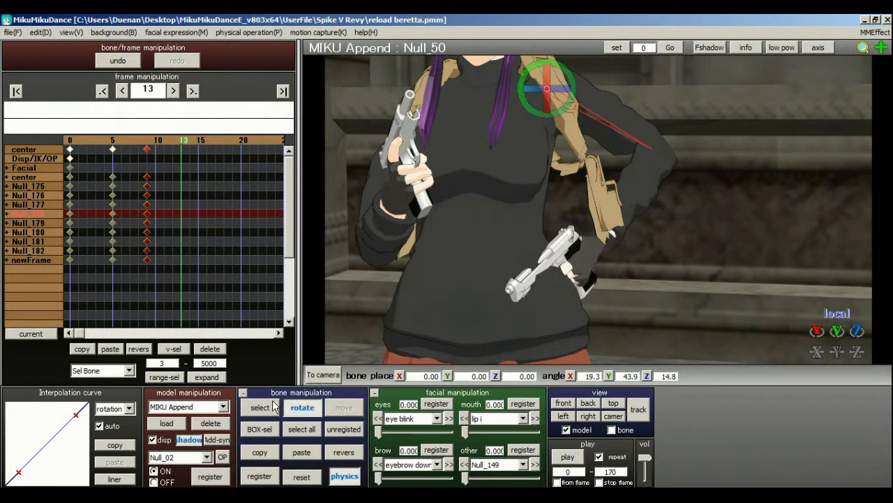
Rotate forearm bone Null_56 to about X -3.3, Y -13.4, Z 95.8, then register all the model's bones at frame 13.
{"action": "left_click", "coordinate": [275, 406]}
{"action": "left_click", "coordinate": [652, 149]}
{"action": "left_click", "coordinate": [654, 152]}
{"action": "left_click", "coordinate": [301, 407]}
{"action": "left_click_drag", "start_coordinate": [656, 150], "coordinate": [654, 192]}
{"action": "left_click", "coordinate": [292, 429]}
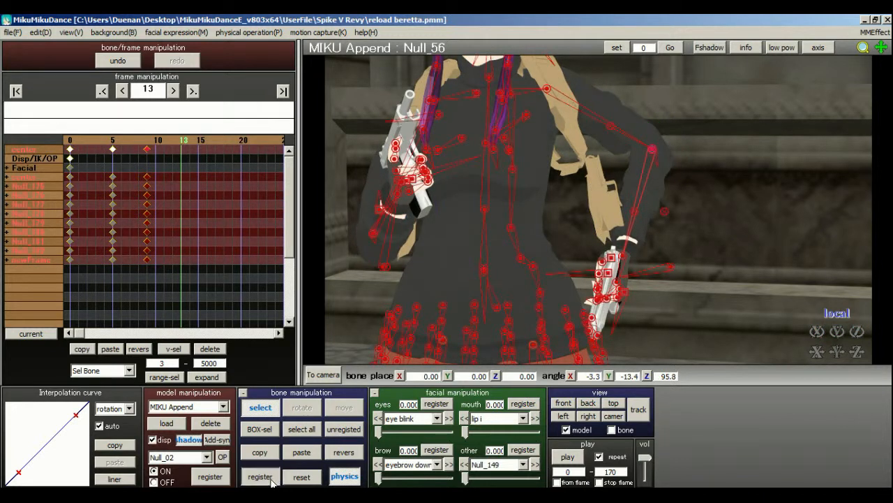
Return to frame 0, switch to camera editing and make the camera follow the MIKU Append model's Null_00 bone.
{"action": "left_click", "coordinate": [69, 145]}
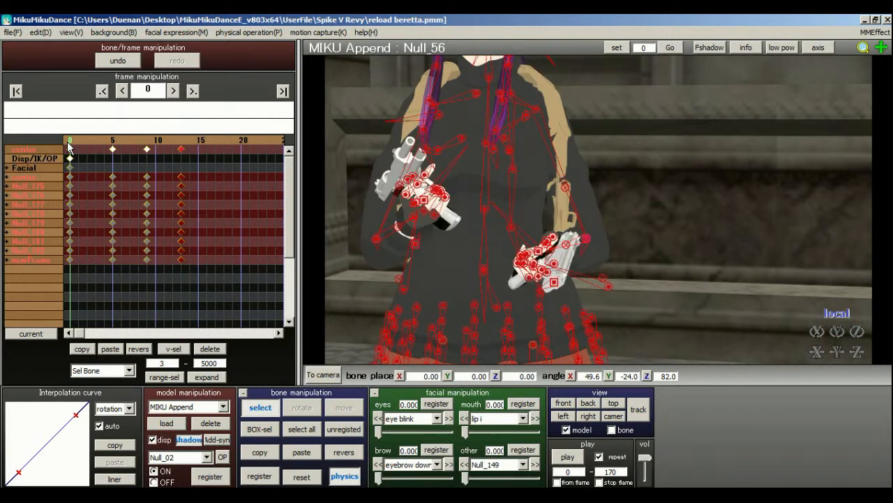
{"action": "left_click", "coordinate": [312, 379]}
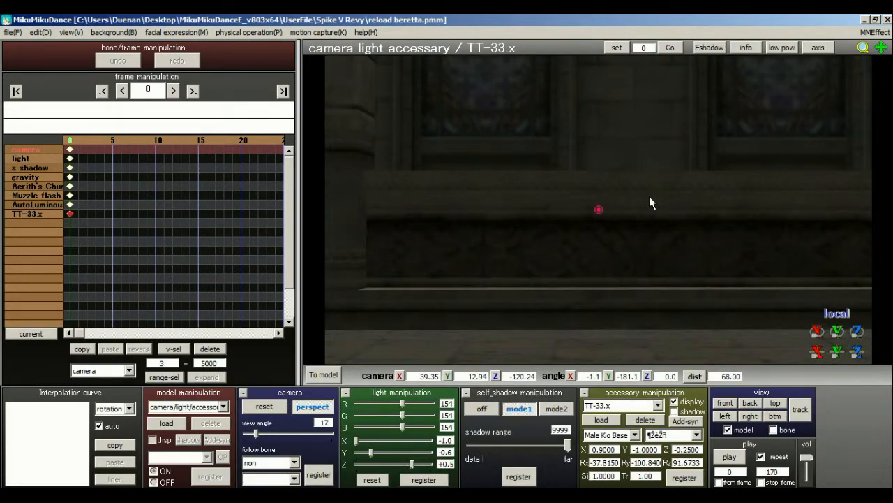
{"action": "left_click", "coordinate": [279, 462]}
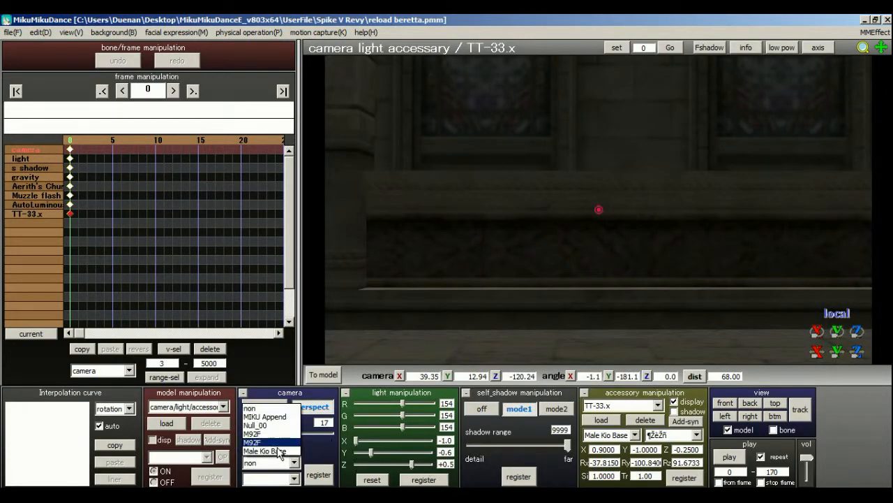
{"action": "left_click", "coordinate": [264, 416]}
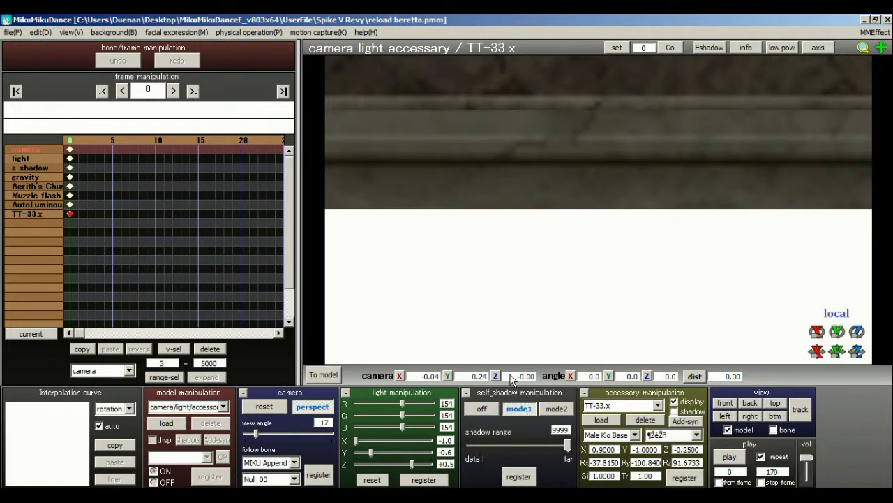
Position the camera looking down at the model's upper body, at about X 0.47, Y 9.34, Z 24.00.
{"action": "scroll", "coordinate": [594, 306], "scroll_direction": "down", "scroll_amount": 4}
{"action": "middle_click_drag", "start_coordinate": [605, 207], "coordinate": [558, 299]}
{"action": "scroll", "coordinate": [558, 299], "scroll_direction": "up", "scroll_amount": 6}
{"action": "right_click_drag", "start_coordinate": [558, 299], "coordinate": [510, 298]}
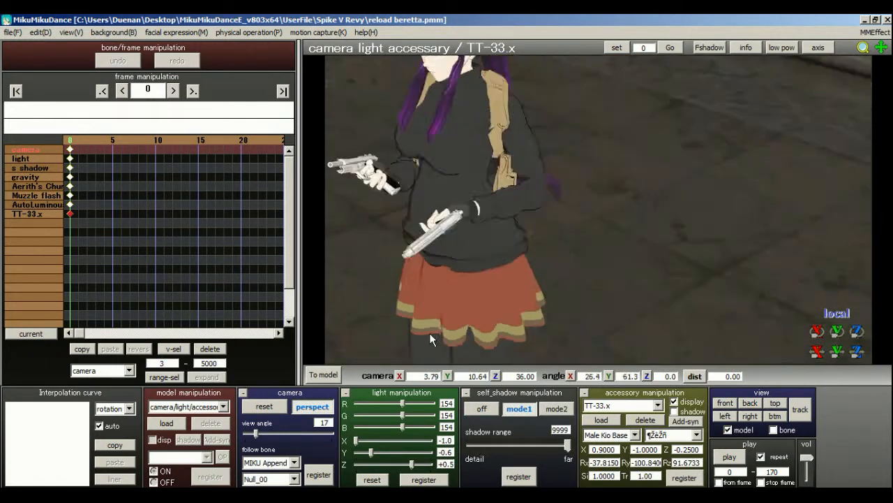
{"action": "middle_click_drag", "start_coordinate": [510, 298], "coordinate": [568, 295]}
{"action": "right_click_drag", "start_coordinate": [568, 295], "coordinate": [568, 271]}
{"action": "middle_click_drag", "start_coordinate": [568, 271], "coordinate": [617, 246]}
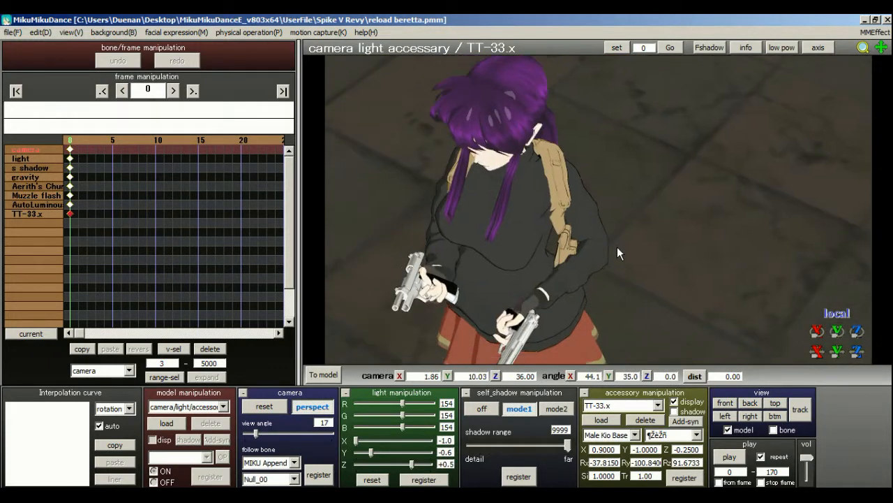
{"action": "scroll", "coordinate": [493, 295], "scroll_direction": "up", "scroll_amount": 4}
{"action": "middle_click_drag", "start_coordinate": [493, 295], "coordinate": [601, 247]}
{"action": "right_click_drag", "start_coordinate": [600, 247], "coordinate": [515, 260]}
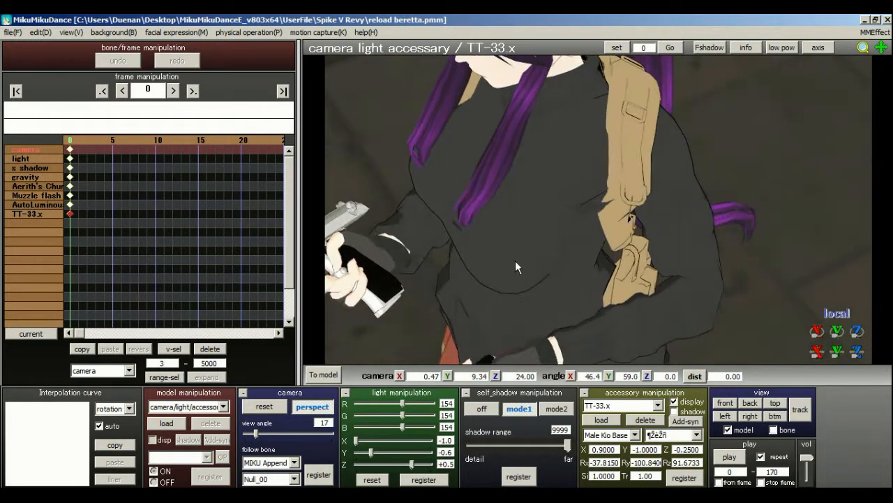
Frame a close-up of the raised pistol at about X -2.63, Y 9.30, Z 18.00 with view angle 21, and register the camera at frame 0.
{"action": "middle_click_drag", "start_coordinate": [438, 277], "coordinate": [546, 255]}
{"action": "right_click_drag", "start_coordinate": [545, 254], "coordinate": [523, 248]}
{"action": "middle_click_drag", "start_coordinate": [523, 249], "coordinate": [584, 291]}
{"action": "right_click_drag", "start_coordinate": [583, 291], "coordinate": [536, 266]}
{"action": "scroll", "coordinate": [535, 266], "scroll_direction": "up", "scroll_amount": 2}
{"action": "middle_click_drag", "start_coordinate": [535, 266], "coordinate": [592, 319]}
{"action": "right_click_drag", "start_coordinate": [579, 315], "coordinate": [624, 274]}
{"action": "middle_click_drag", "start_coordinate": [624, 274], "coordinate": [550, 285]}
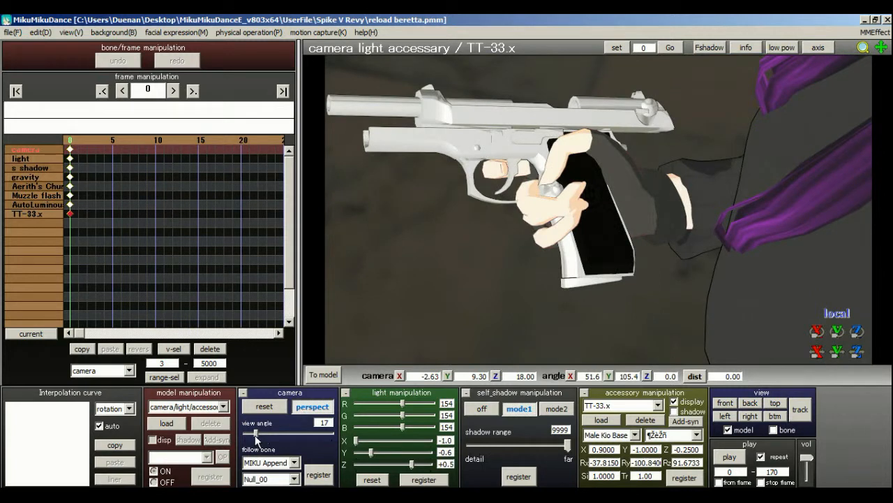
{"action": "left_click_drag", "start_coordinate": [255, 435], "coordinate": [258, 436]}
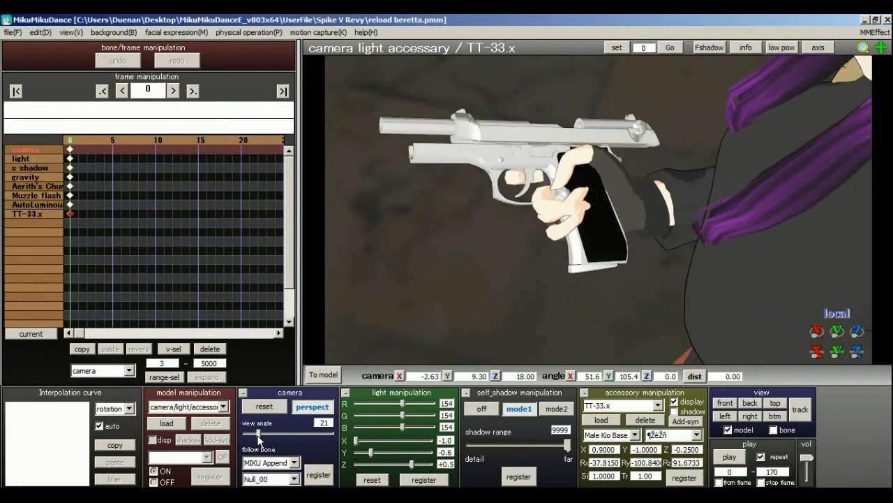
{"action": "left_click", "coordinate": [318, 475]}
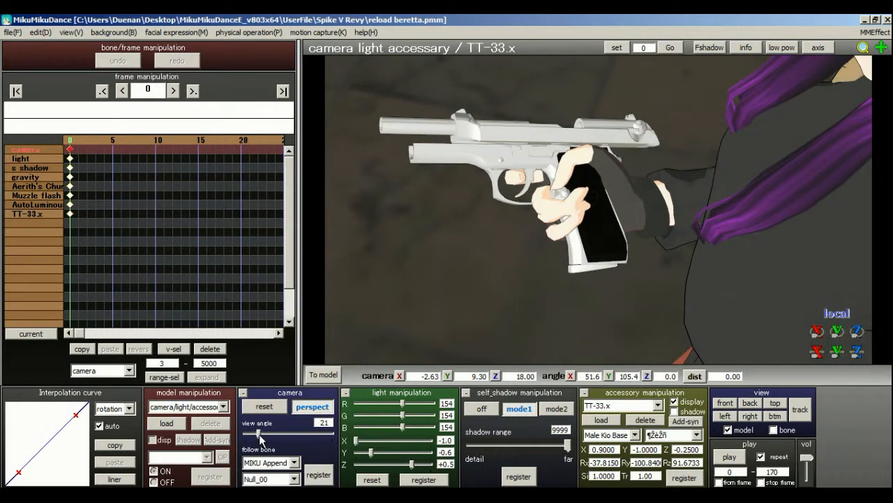
Reduce the camera's view angle to 18, register it again at frame 0, and advance to frame 3.
{"action": "left_click_drag", "start_coordinate": [259, 434], "coordinate": [258, 434]}
{"action": "left_click", "coordinate": [318, 475]}
{"action": "left_click", "coordinate": [79, 141]}
{"action": "left_click", "coordinate": [95, 141]}
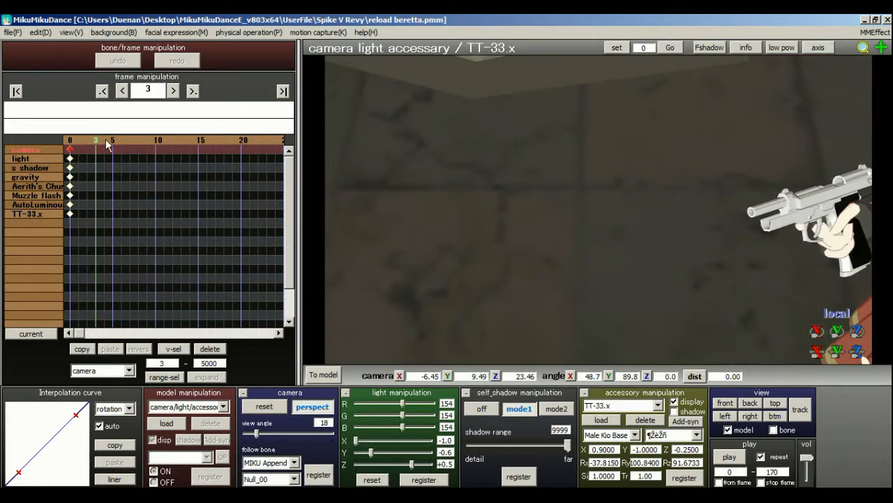
Delete the old camera keyframes at frames 55 and 133.
{"action": "left_click", "coordinate": [193, 90]}
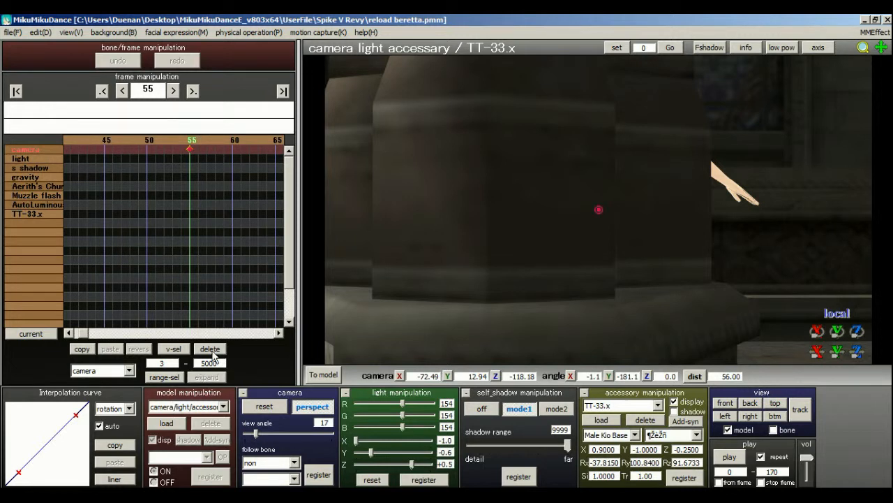
{"action": "left_click", "coordinate": [210, 348]}
{"action": "left_click", "coordinate": [193, 90]}
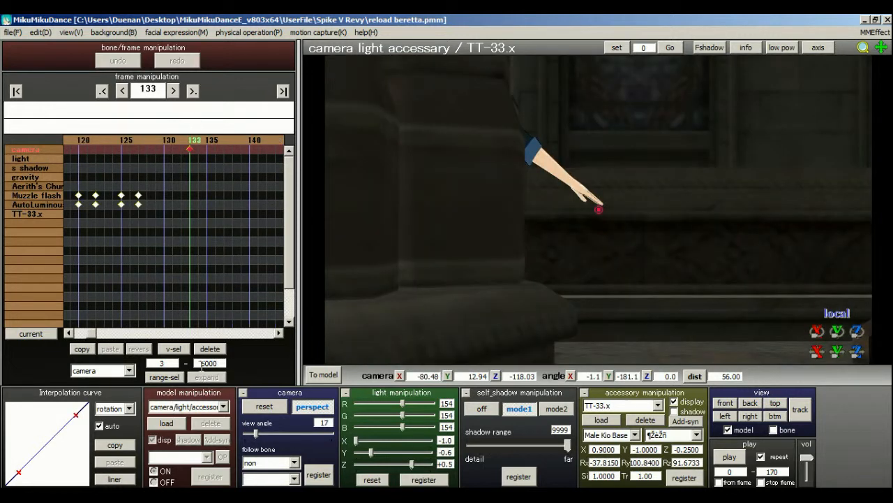
{"action": "left_click", "coordinate": [210, 351]}
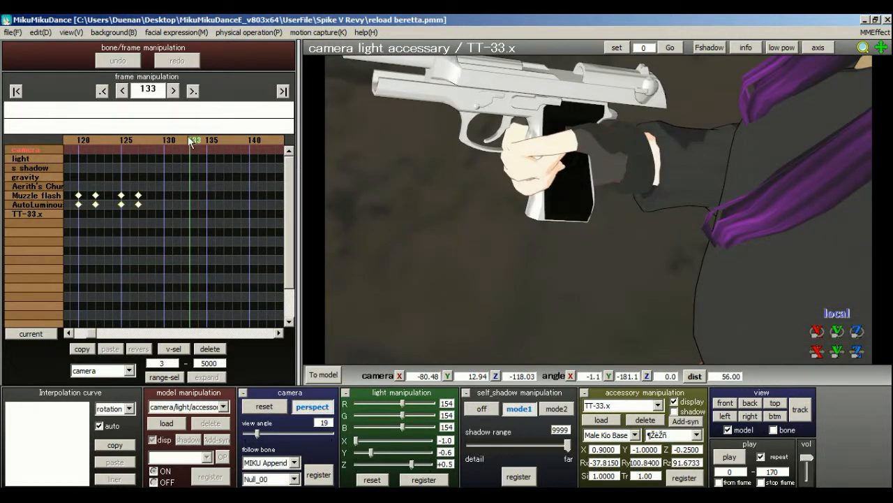
Return to frame 0 and scrub the timeline to frame 16 to check the following camera.
{"action": "left_click", "coordinate": [102, 91]}
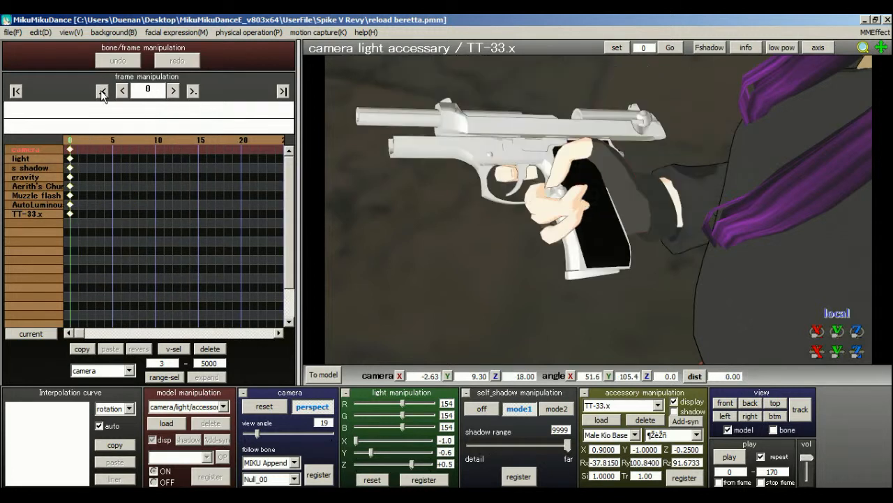
{"action": "left_click_drag", "start_coordinate": [75, 141], "coordinate": [185, 147]}
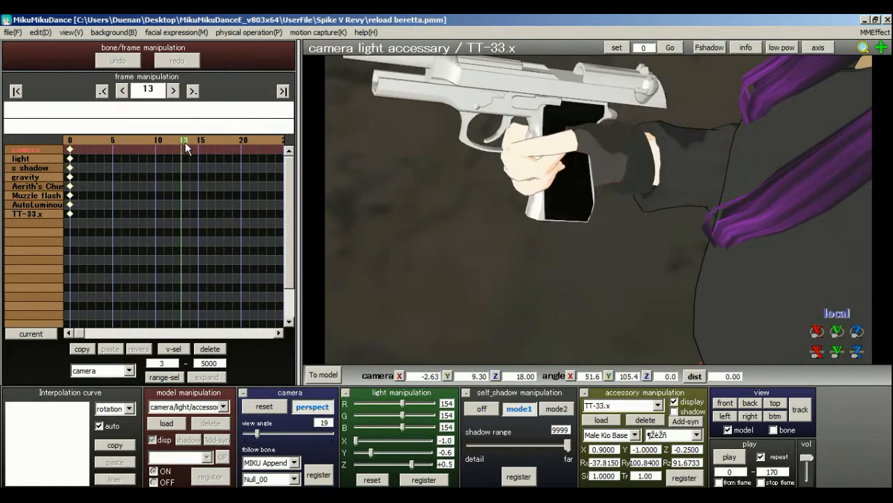
{"action": "left_click", "coordinate": [209, 140]}
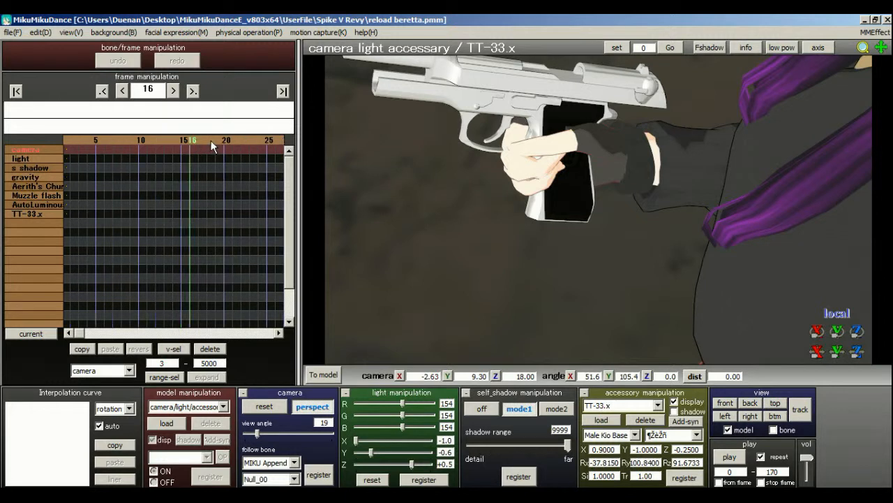
Switch to the MIKU Append model at frame 20 and rotate the shoulderP R bone to about X 1.6, Y -5.4, Z 13.6.
{"action": "left_click", "coordinate": [185, 406]}
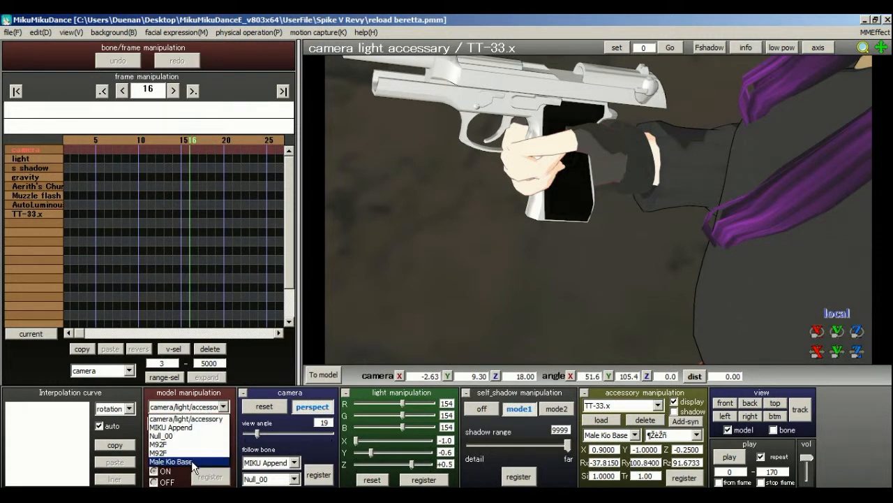
{"action": "left_click", "coordinate": [171, 426]}
{"action": "left_click", "coordinate": [165, 147]}
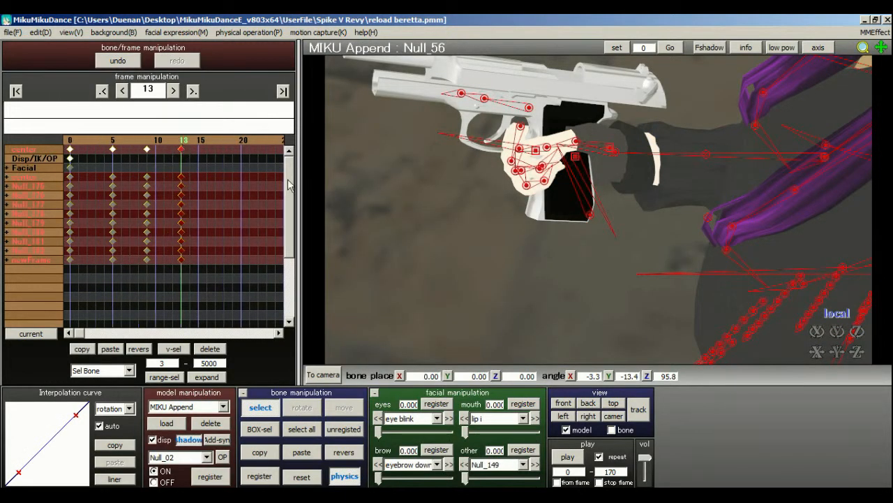
{"action": "scroll", "coordinate": [498, 251], "scroll_direction": "down", "scroll_amount": 5}
{"action": "right_click_drag", "start_coordinate": [498, 251], "coordinate": [558, 155]}
{"action": "left_click", "coordinate": [197, 141]}
{"action": "scroll", "coordinate": [588, 227], "scroll_direction": "up", "scroll_amount": 2}
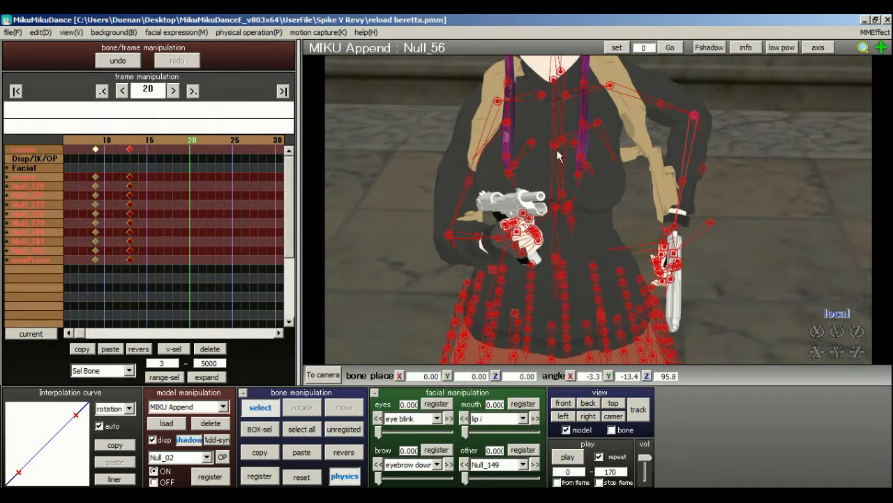
{"action": "left_click", "coordinate": [541, 95]}
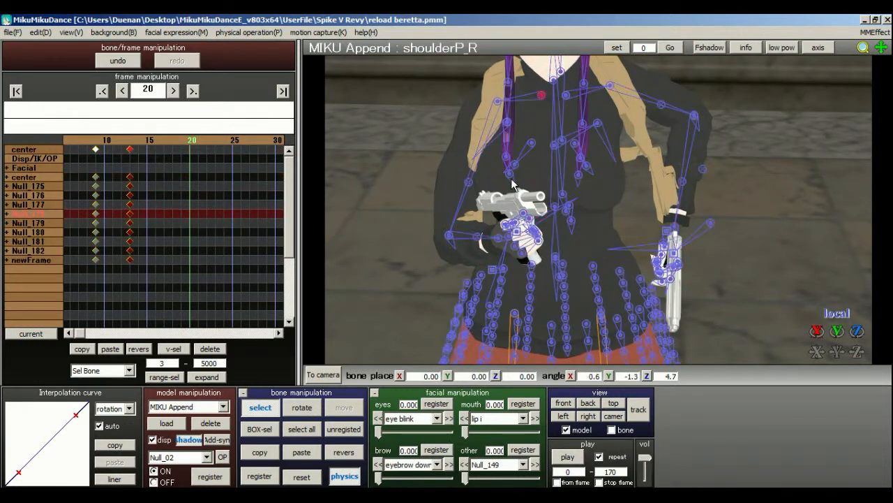
{"action": "left_click", "coordinate": [302, 408]}
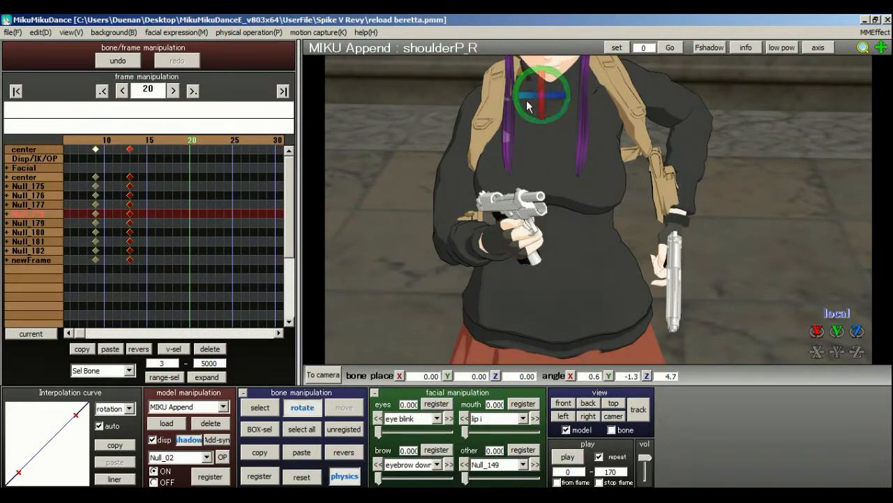
{"action": "left_click_drag", "start_coordinate": [568, 96], "coordinate": [475, 209]}
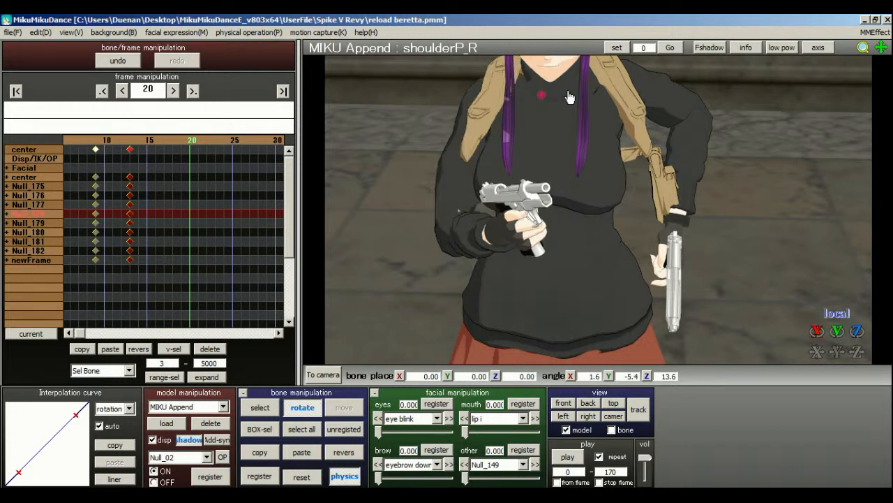
Rotate the right upper arm bone Null_17 to about X 20.5, Y -11.9, Z -36.4.
{"action": "left_click", "coordinate": [278, 408]}
{"action": "left_click", "coordinate": [499, 94]}
{"action": "left_click", "coordinate": [302, 408]}
{"action": "mouse_move", "coordinate": [497, 94]}
{"action": "left_mouse_down"}
{"action": "mouse_move", "coordinate": [498, 84]}
{"action": "mouse_move", "coordinate": [483, 97]}
{"action": "left_mouse_up"}
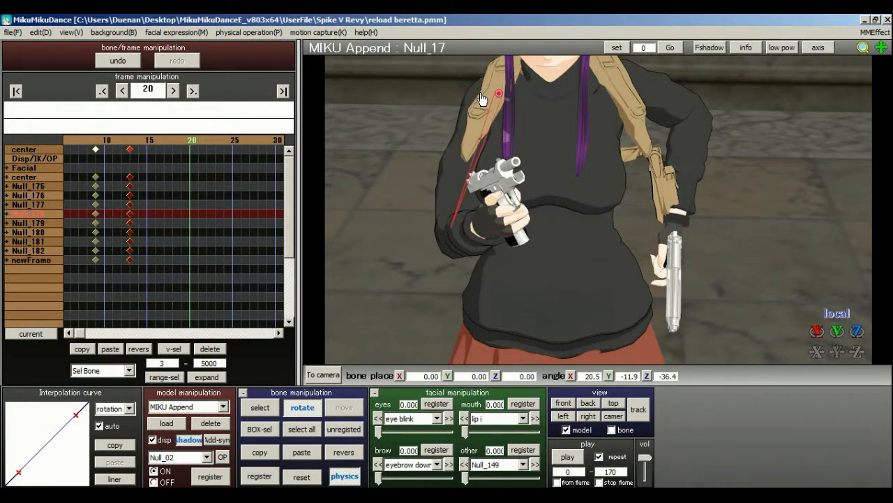
Bend the right elbow bone Null_23 to about X 22.8, Y -50.6, Z -127.5, bringing the pistol beside the torso.
{"action": "left_click", "coordinate": [261, 409]}
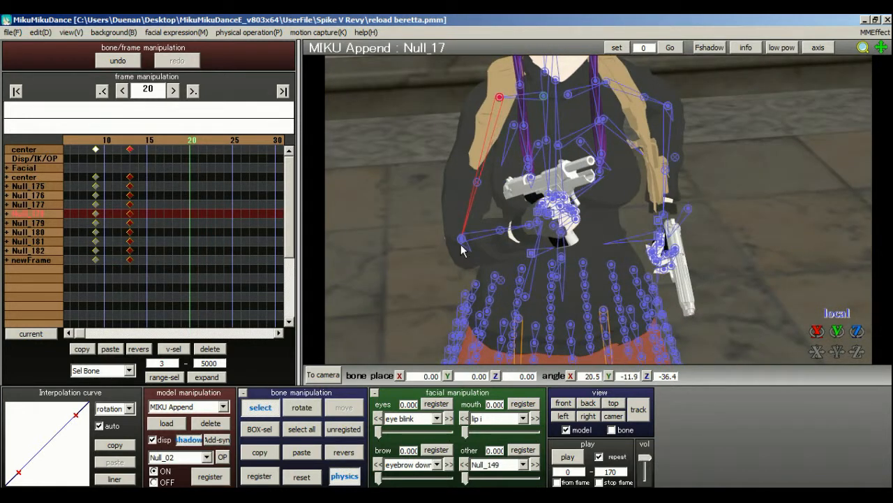
{"action": "left_click", "coordinate": [461, 240]}
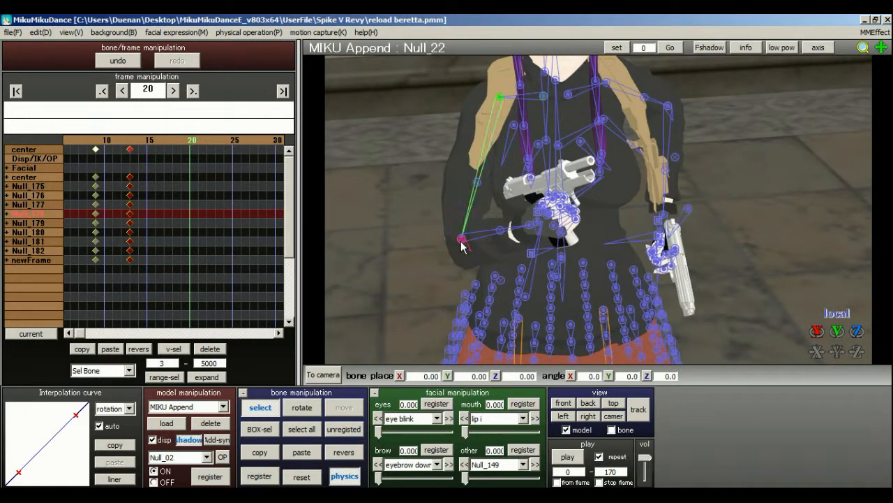
{"action": "left_click", "coordinate": [315, 410]}
{"action": "right_click_drag", "start_coordinate": [558, 259], "coordinate": [525, 262]}
{"action": "left_click_drag", "start_coordinate": [476, 218], "coordinate": [474, 213]}
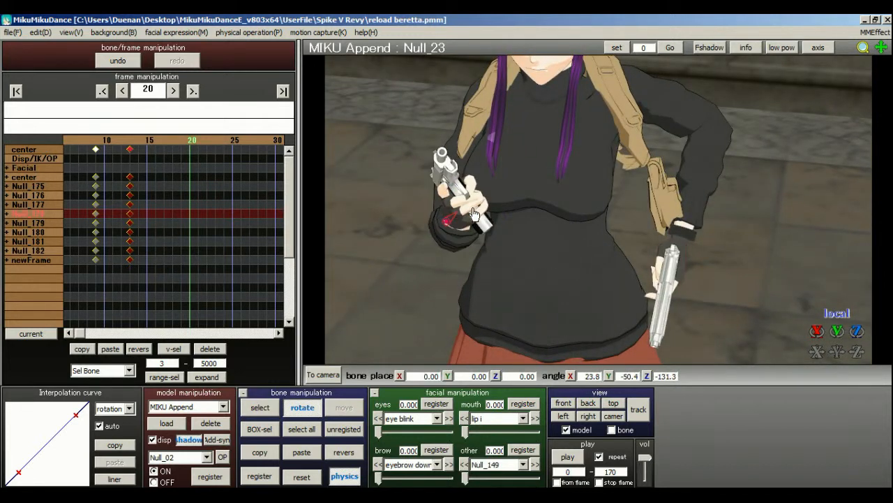
{"action": "left_click_drag", "start_coordinate": [446, 243], "coordinate": [447, 242]}
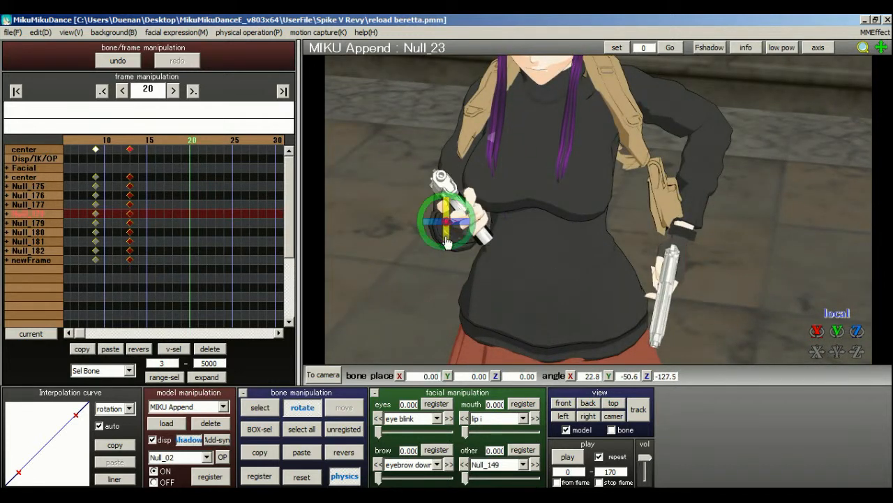
Rotate the R hand bone to tilt the right pistol outward.
{"action": "left_click", "coordinate": [259, 407]}
{"action": "right_click_drag", "start_coordinate": [488, 279], "coordinate": [511, 222]}
{"action": "left_click", "coordinate": [495, 220]}
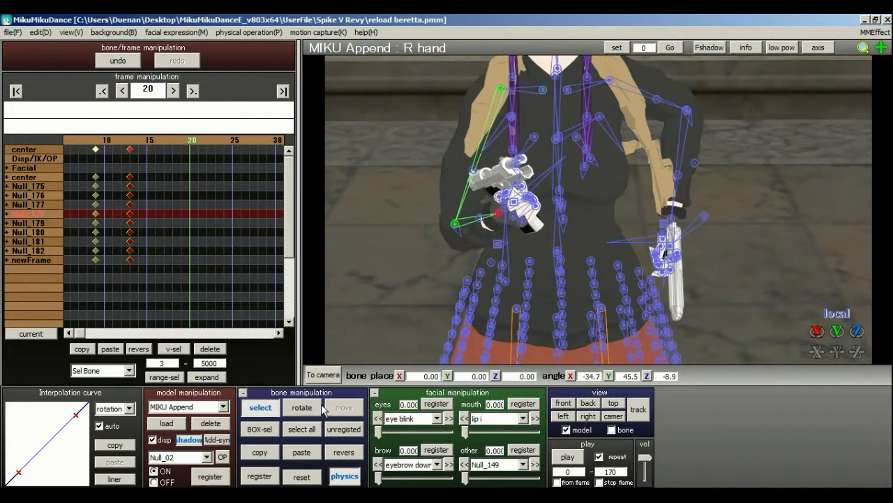
{"action": "key", "text": "x"}
{"action": "left_click_drag", "start_coordinate": [519, 204], "coordinate": [526, 243]}
Lower the left upper arm by rotating Null_50 to about X 22.0, Y 65.3, Z 58.9.
{"action": "left_click", "coordinate": [268, 407]}
{"action": "right_click_drag", "start_coordinate": [513, 224], "coordinate": [600, 196]}
{"action": "left_click", "coordinate": [704, 123]}
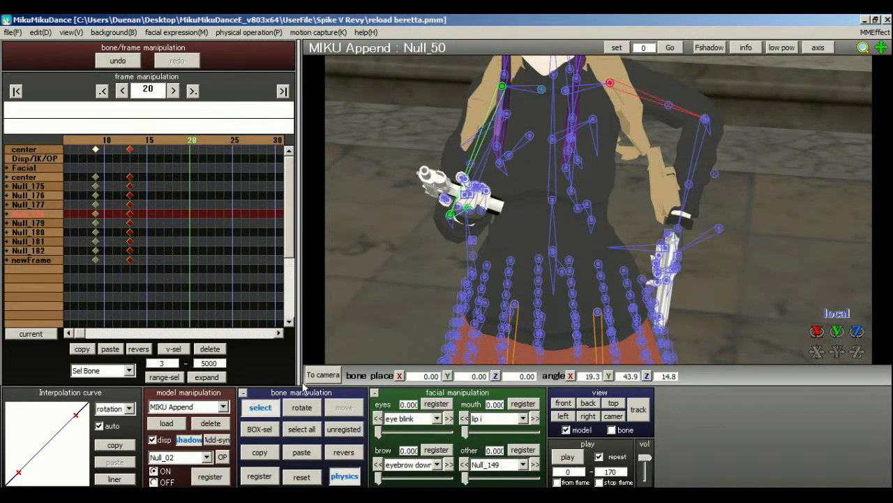
{"action": "key", "text": "x"}
{"action": "left_click_drag", "start_coordinate": [612, 81], "coordinate": [607, 162]}
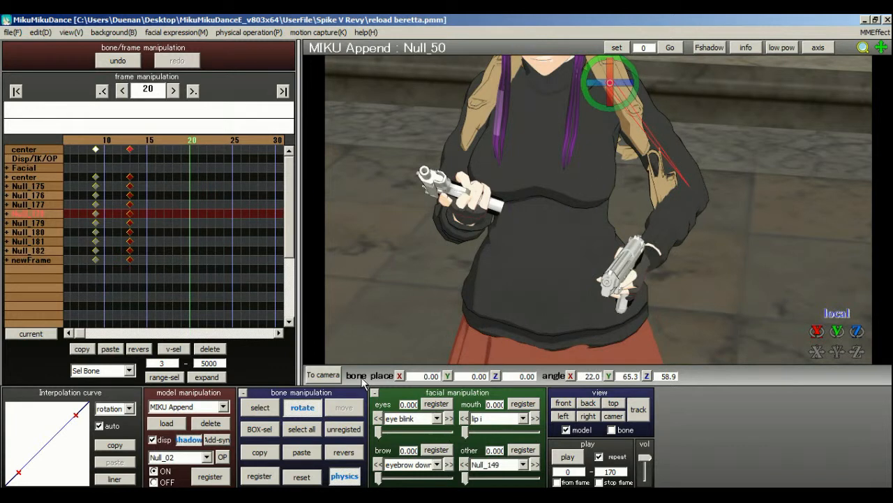
Rotate the left elbow bone Null_56 to raise the forearm and point the left pistol outward.
{"action": "left_click", "coordinate": [260, 407]}
{"action": "left_click", "coordinate": [690, 187]}
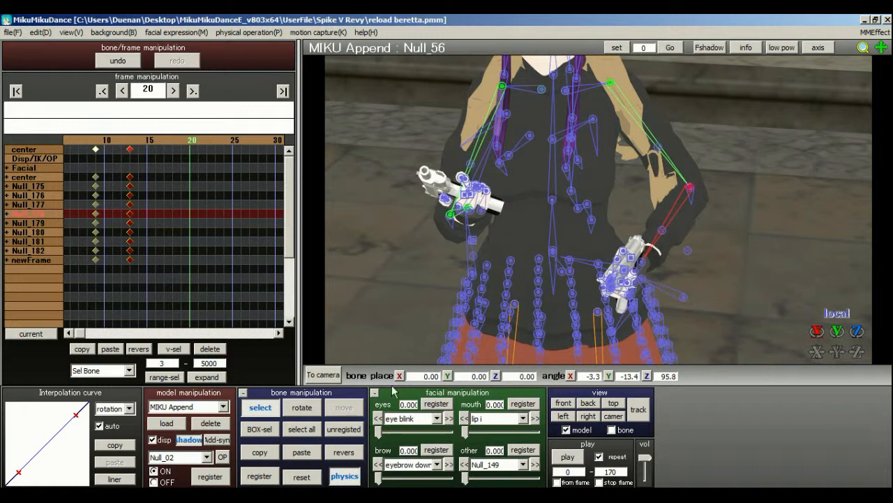
{"action": "left_click", "coordinate": [301, 406]}
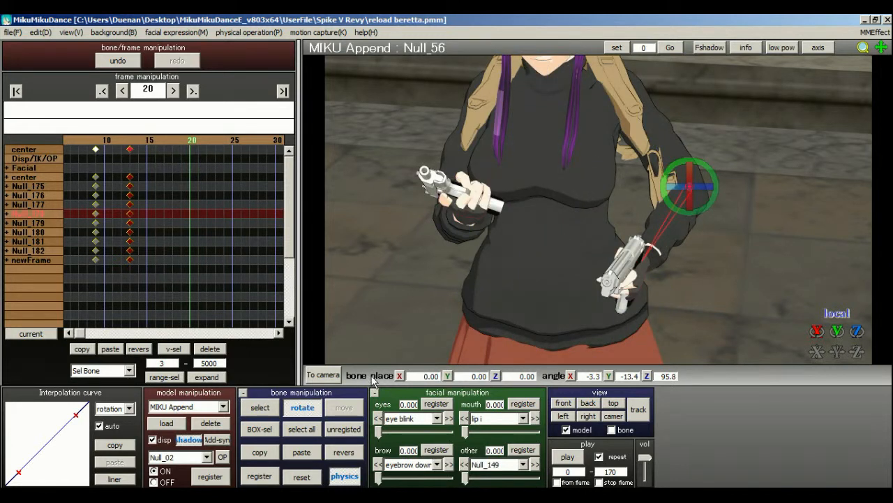
{"action": "left_click_drag", "start_coordinate": [719, 190], "coordinate": [689, 213]}
{"action": "right_click_drag", "start_coordinate": [682, 196], "coordinate": [604, 195]}
Refine the left upper arm bone Null_50 to about X 18.0, Y 71.7, Z 59.3.
{"action": "left_click", "coordinate": [259, 407]}
{"action": "left_click", "coordinate": [600, 86]}
{"action": "key", "text": "x"}
{"action": "left_click_drag", "start_coordinate": [616, 78], "coordinate": [627, 89]}
{"action": "right_click_drag", "start_coordinate": [627, 89], "coordinate": [728, 172]}
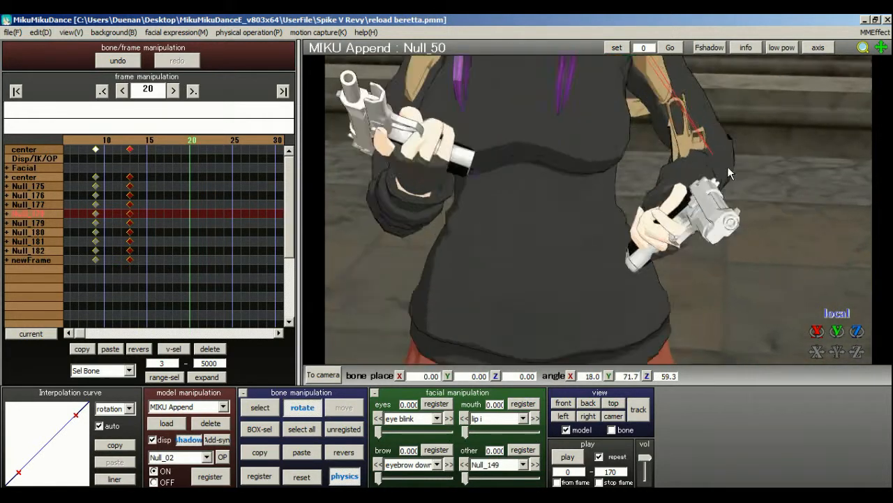
{"action": "scroll", "coordinate": [728, 172], "scroll_direction": "up", "scroll_amount": 3}
Reset the left thumb's base bone and its next joint Null_62 to their default rotation.
{"action": "left_click", "coordinate": [270, 407]}
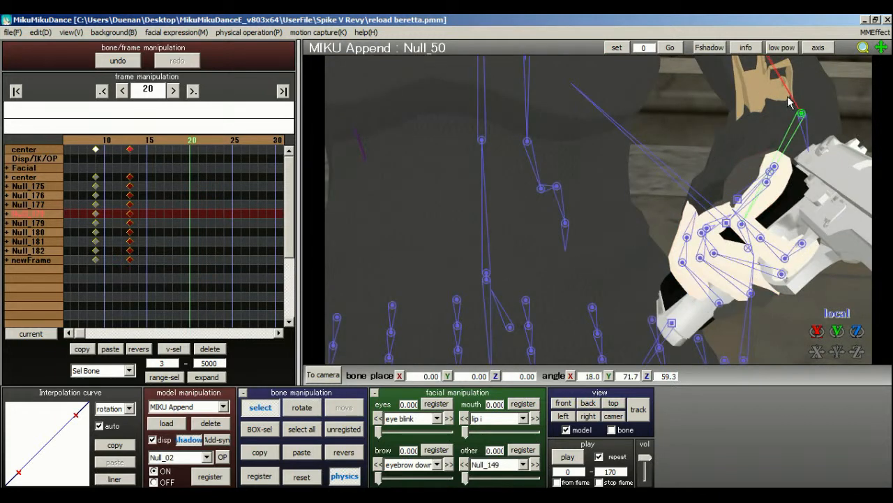
{"action": "right_click_drag", "start_coordinate": [765, 154], "coordinate": [797, 159]}
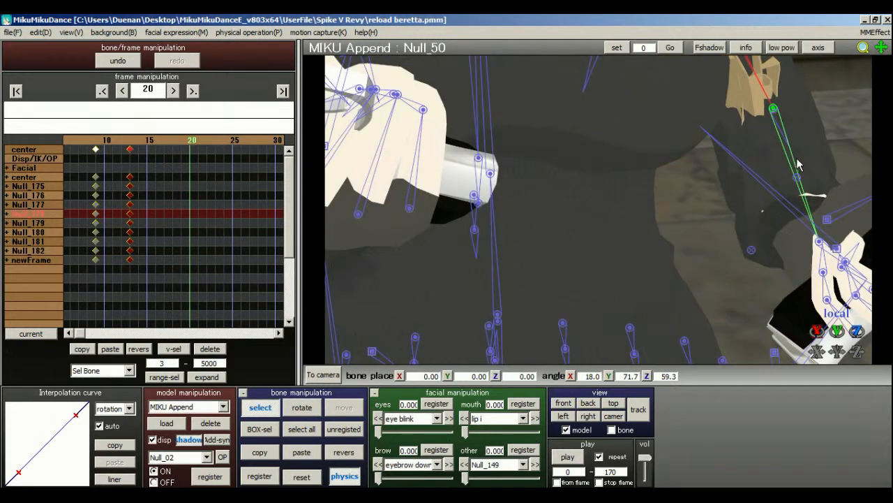
{"action": "left_click", "coordinate": [827, 220]}
{"action": "left_click", "coordinate": [291, 481]}
{"action": "right_click_drag", "start_coordinate": [592, 213], "coordinate": [588, 241]}
{"action": "left_click", "coordinate": [651, 268]}
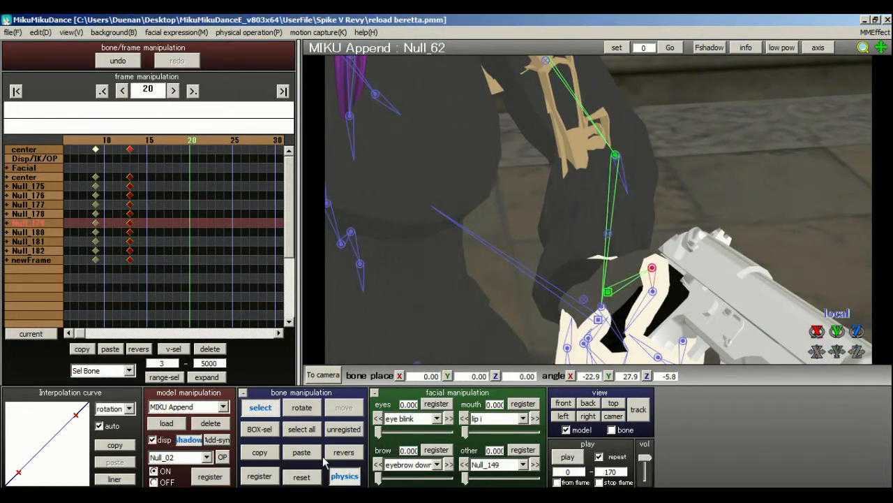
{"action": "left_click", "coordinate": [314, 477]}
{"action": "right_click_drag", "start_coordinate": [657, 275], "coordinate": [580, 225]}
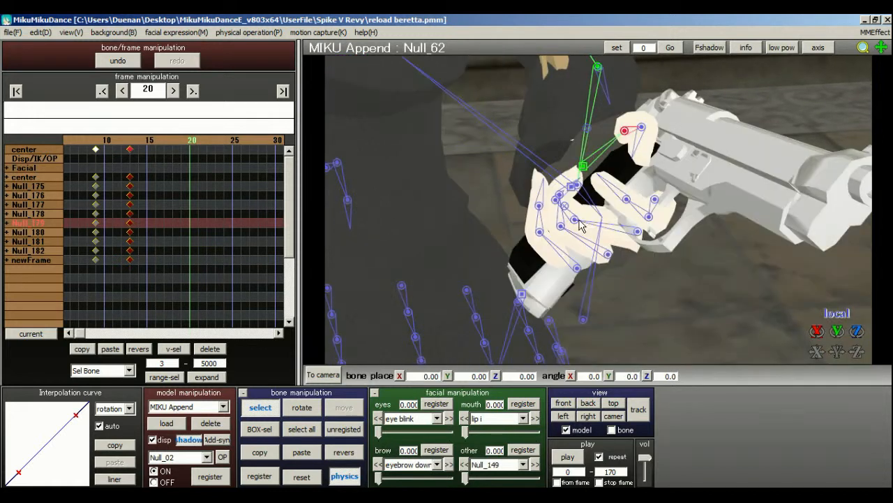
Reset the left index finger bone Null_77 and straighten the finger's two remaining joints.
{"action": "left_click", "coordinate": [649, 216]}
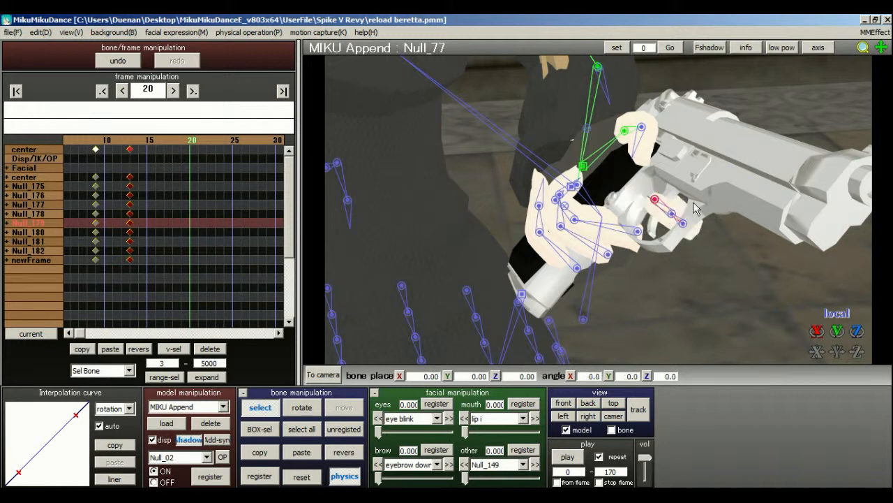
{"action": "right_click_drag", "start_coordinate": [691, 222], "coordinate": [728, 224]}
{"action": "left_click", "coordinate": [736, 286]}
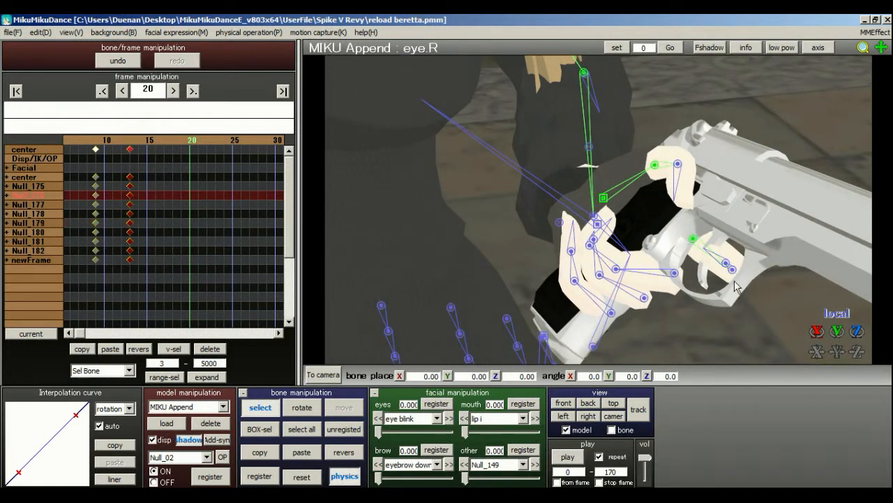
{"action": "left_click", "coordinate": [732, 273]}
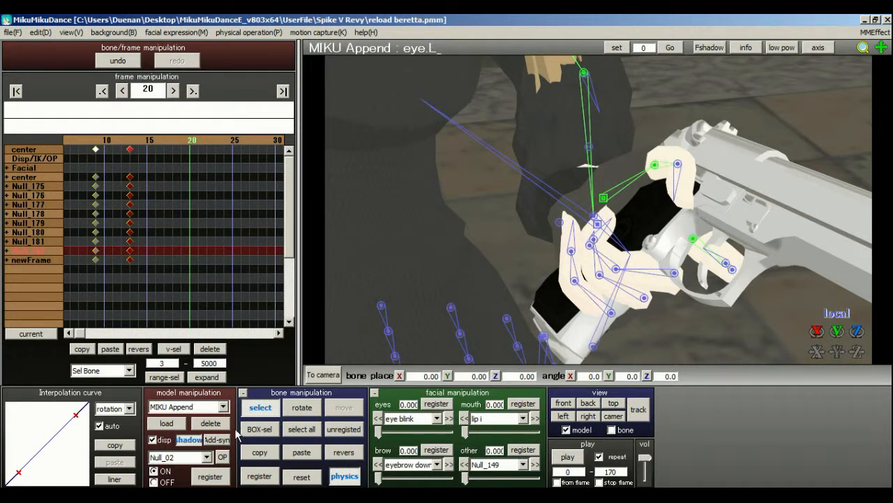
{"action": "left_click", "coordinate": [259, 428]}
{"action": "left_click_drag", "start_coordinate": [757, 241], "coordinate": [710, 304]}
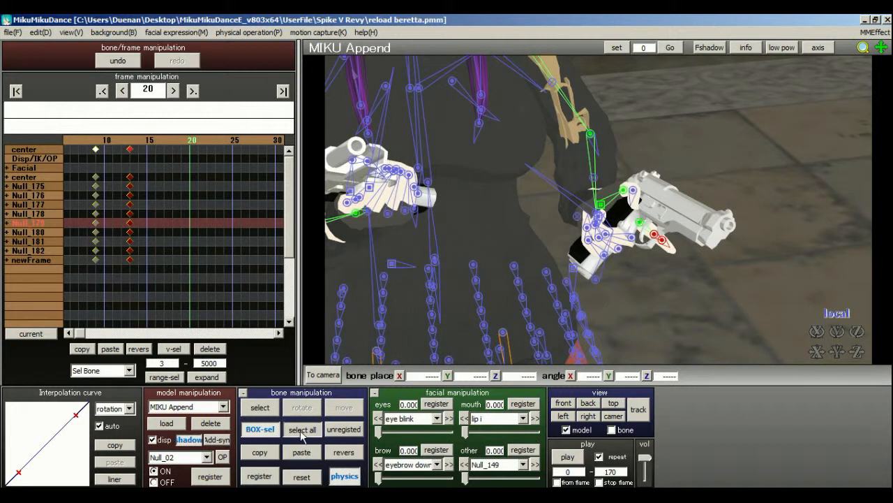
Register all of the model's bones at frame 20 and save the project.
{"action": "left_click", "coordinate": [303, 429]}
{"action": "left_click", "coordinate": [259, 475]}
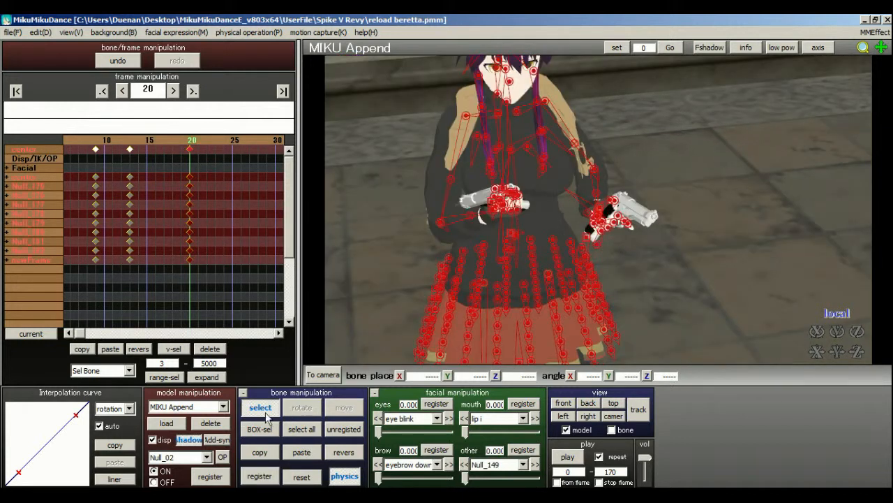
{"action": "left_click", "coordinate": [12, 32]}
{"action": "left_click", "coordinate": [27, 68]}
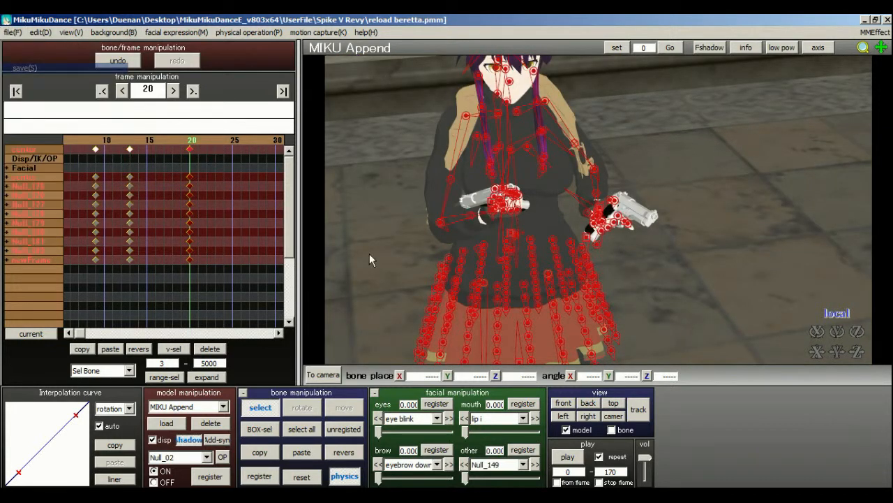
View the frame 20 pose through the following camera and return to model editing.
{"action": "left_click", "coordinate": [338, 375]}
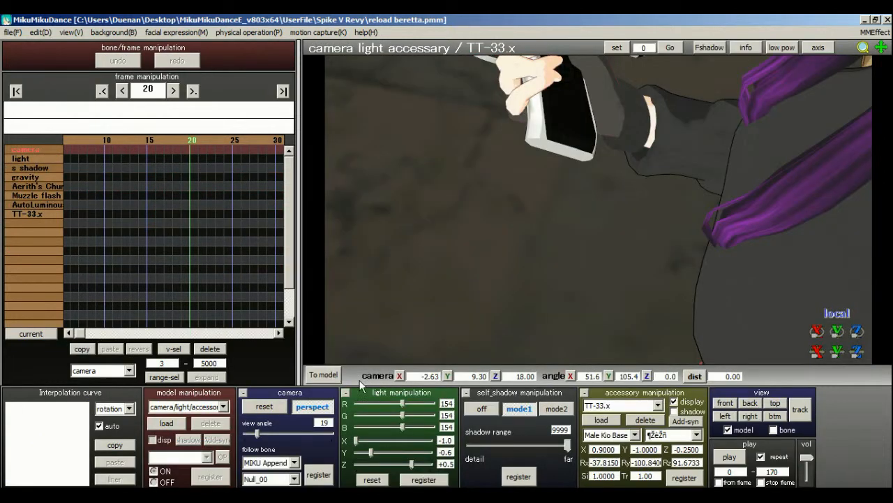
{"action": "left_click", "coordinate": [332, 374]}
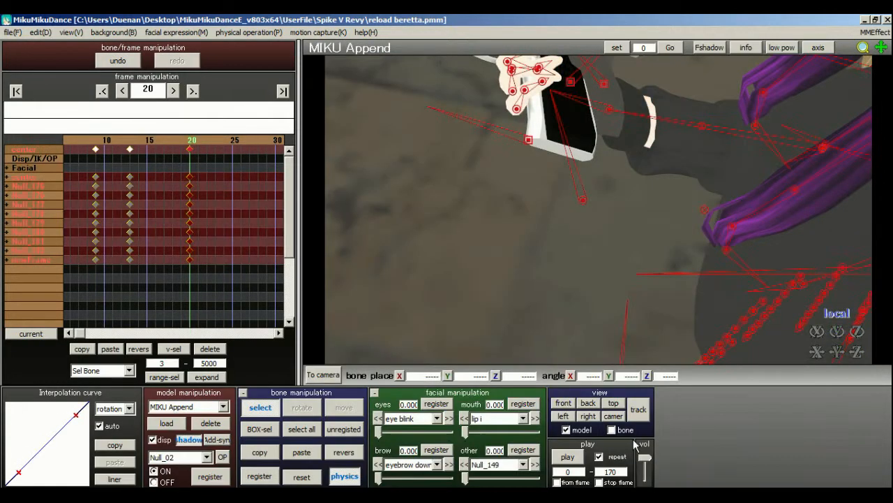
Load the mag model from the Beretta folder into the project.
{"action": "left_click", "coordinate": [331, 374]}
{"action": "left_click", "coordinate": [330, 375]}
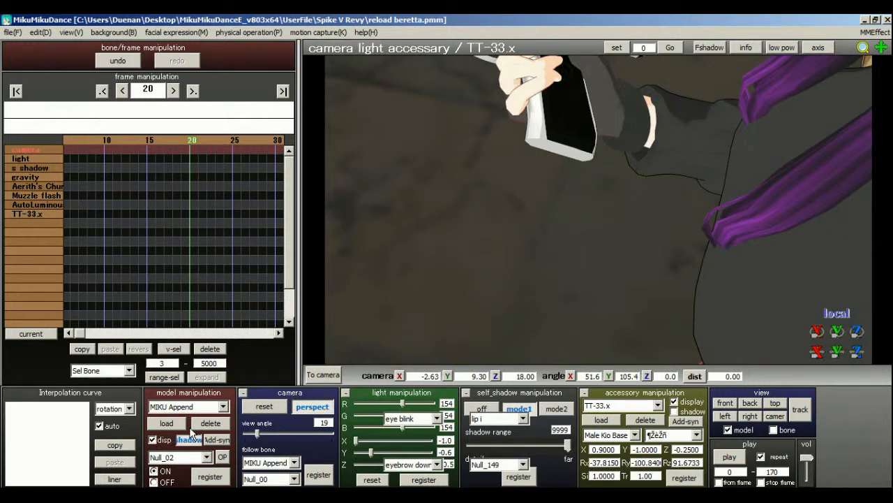
{"action": "left_click", "coordinate": [176, 425]}
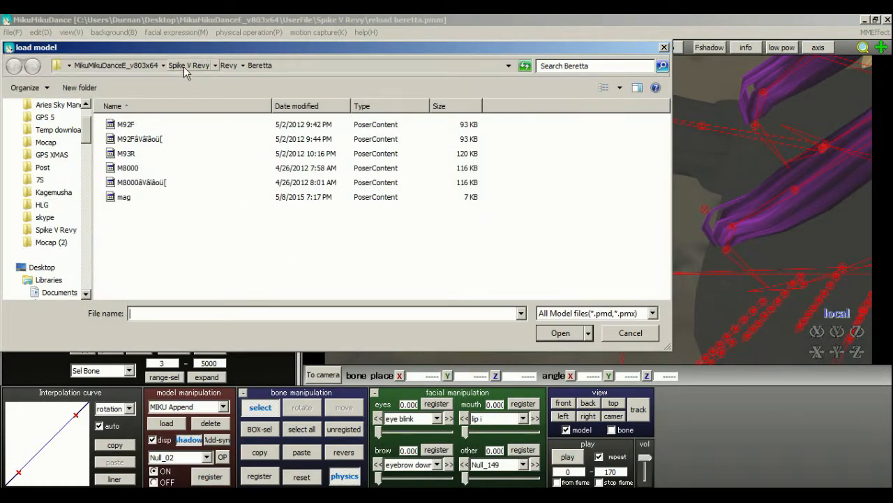
{"action": "left_click", "coordinate": [133, 197]}
{"action": "left_click", "coordinate": [560, 332]}
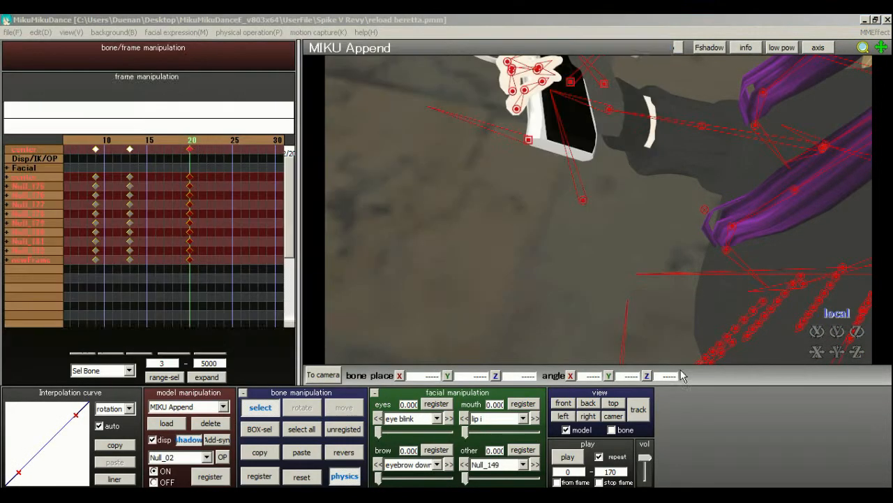
{"action": "left_click", "coordinate": [455, 301]}
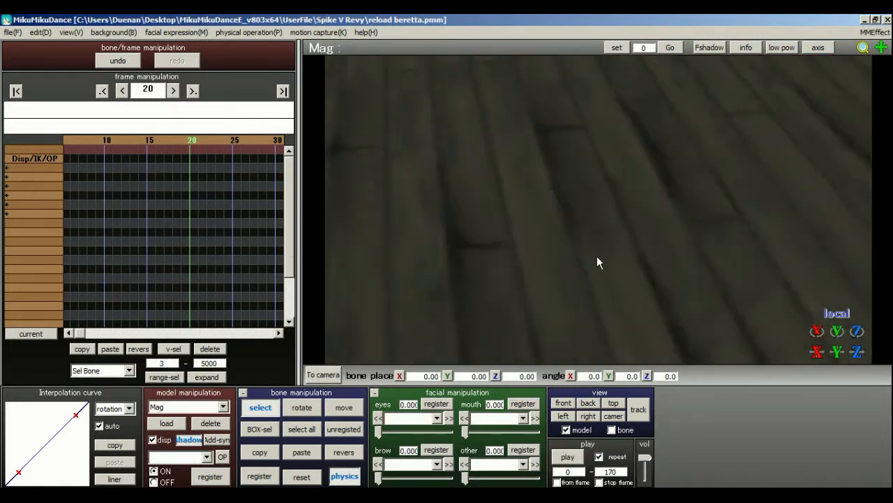
Register MIKU Append's L hand bone as the magazine's outside parent at frame 20.
{"action": "left_click", "coordinate": [222, 457]}
{"action": "left_click", "coordinate": [424, 225]}
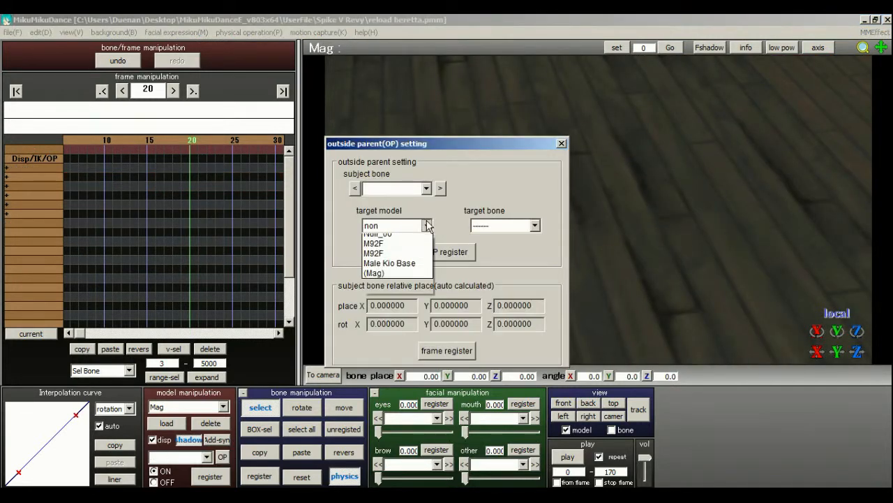
{"action": "left_click", "coordinate": [405, 258]}
{"action": "left_click", "coordinate": [534, 225]}
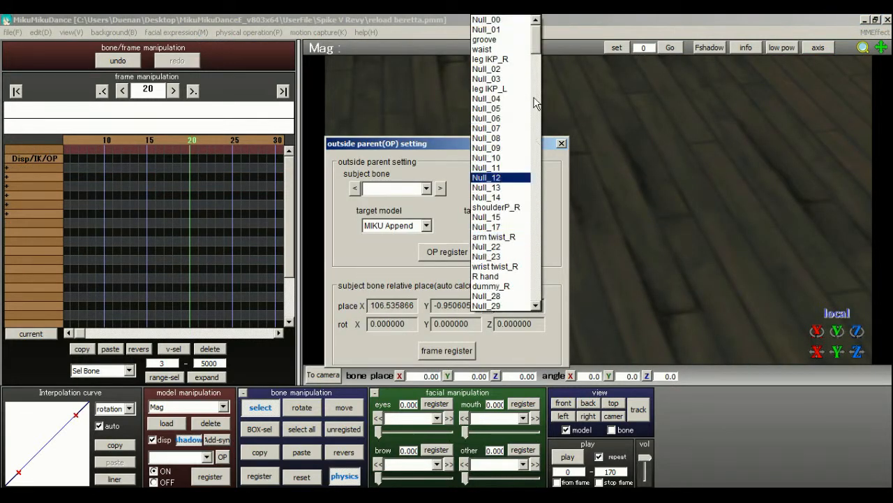
{"action": "left_click_drag", "start_coordinate": [538, 48], "coordinate": [536, 86]}
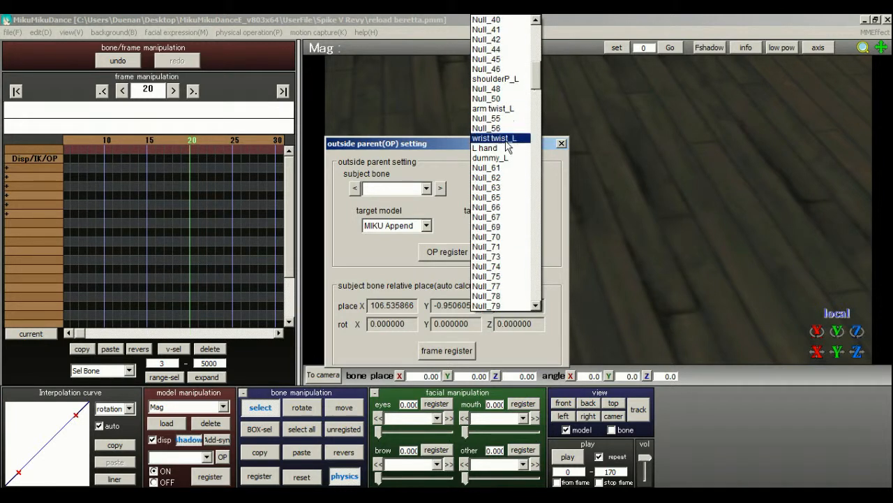
{"action": "left_click", "coordinate": [485, 147]}
{"action": "left_click", "coordinate": [426, 252]}
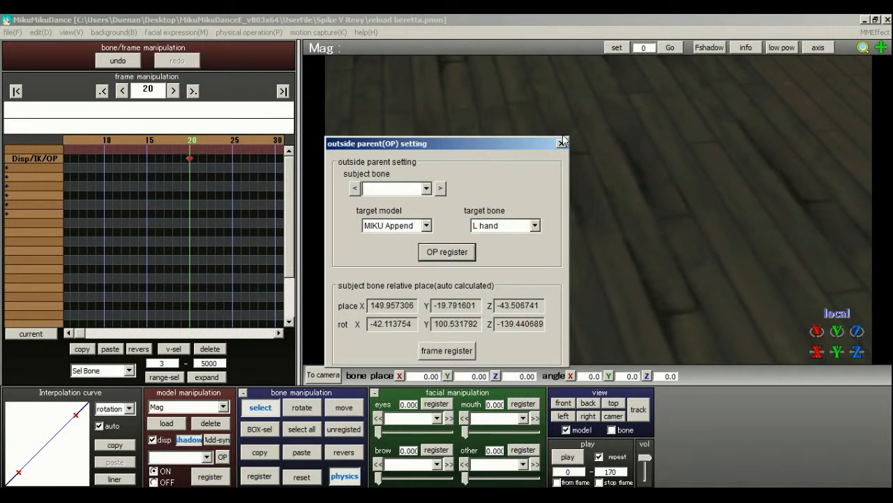
{"action": "left_click", "coordinate": [562, 143]}
Move the magazine in front of the torso beside the left hand, to about X -0.79, Y -0.60, Z 0.63.
{"action": "middle_click_drag", "start_coordinate": [558, 147], "coordinate": [576, 61]}
{"action": "right_click_drag", "start_coordinate": [588, 147], "coordinate": [665, 144]}
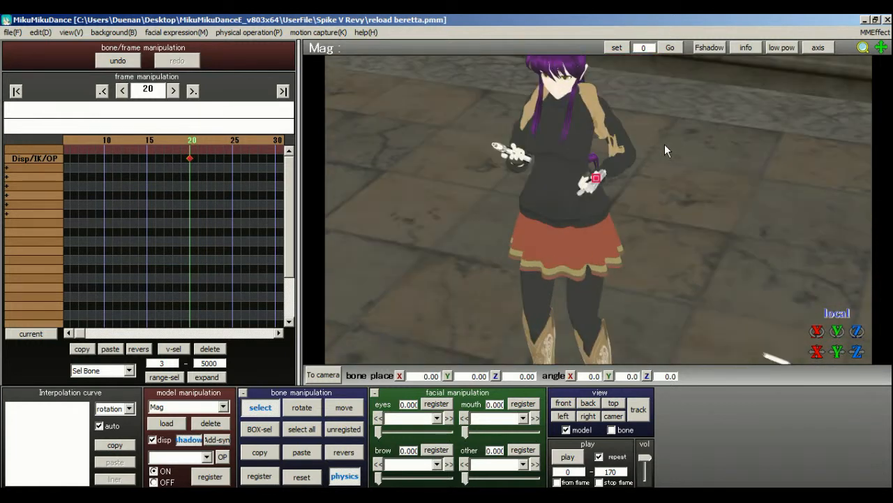
{"action": "scroll", "coordinate": [665, 144], "scroll_direction": "up", "scroll_amount": 5}
{"action": "scroll", "coordinate": [661, 144], "scroll_direction": "down", "scroll_amount": 5}
{"action": "right_click_drag", "start_coordinate": [606, 219], "coordinate": [626, 220]}
{"action": "scroll", "coordinate": [624, 221], "scroll_direction": "up", "scroll_amount": 6}
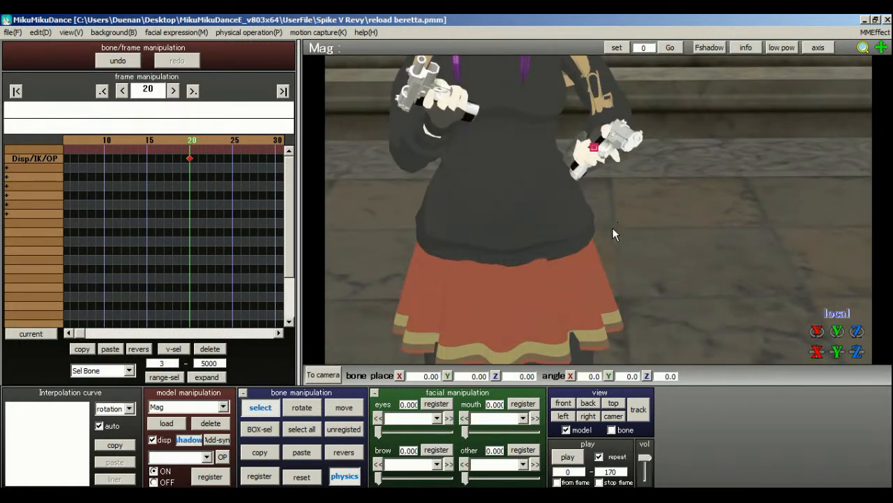
{"action": "left_click", "coordinate": [344, 407]}
{"action": "right_click_drag", "start_coordinate": [582, 186], "coordinate": [587, 212]}
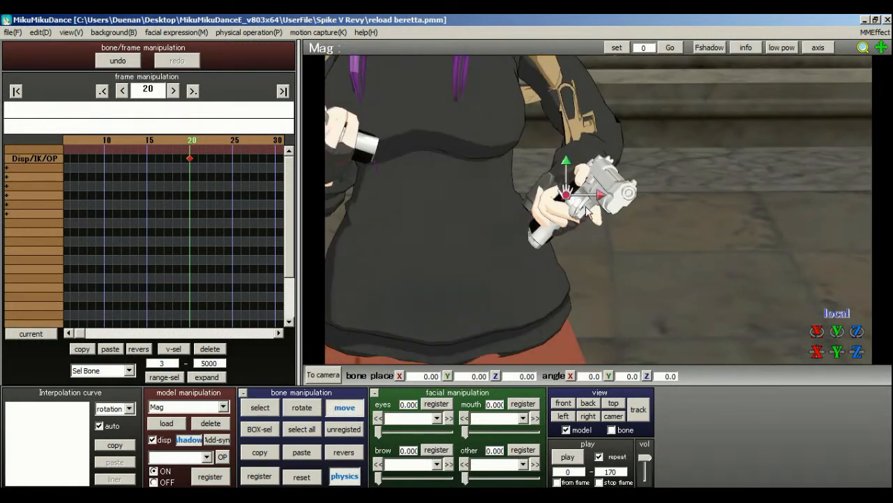
{"action": "left_click_drag", "start_coordinate": [567, 193], "coordinate": [521, 179]}
{"action": "right_click_drag", "start_coordinate": [520, 179], "coordinate": [566, 202]}
Rotate the magazine to about X -45.2, Y 70.6, Z -177.9.
{"action": "left_click", "coordinate": [301, 407]}
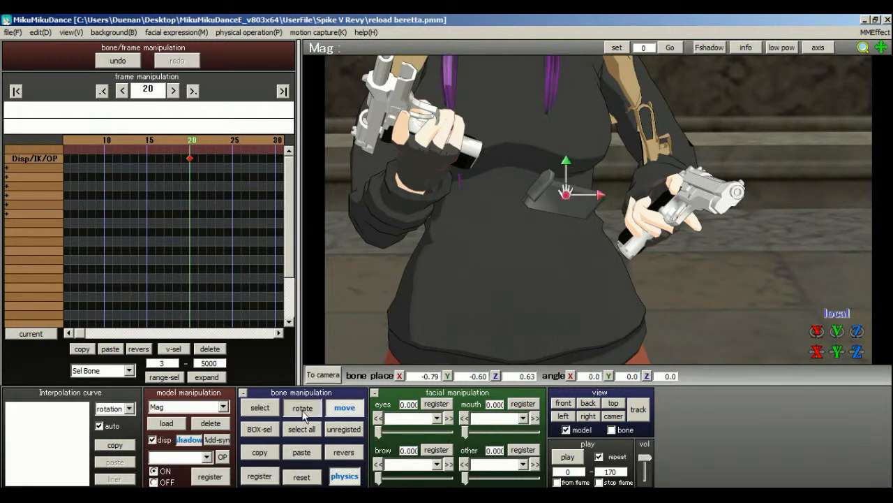
{"action": "left_click_drag", "start_coordinate": [574, 201], "coordinate": [569, 249]}
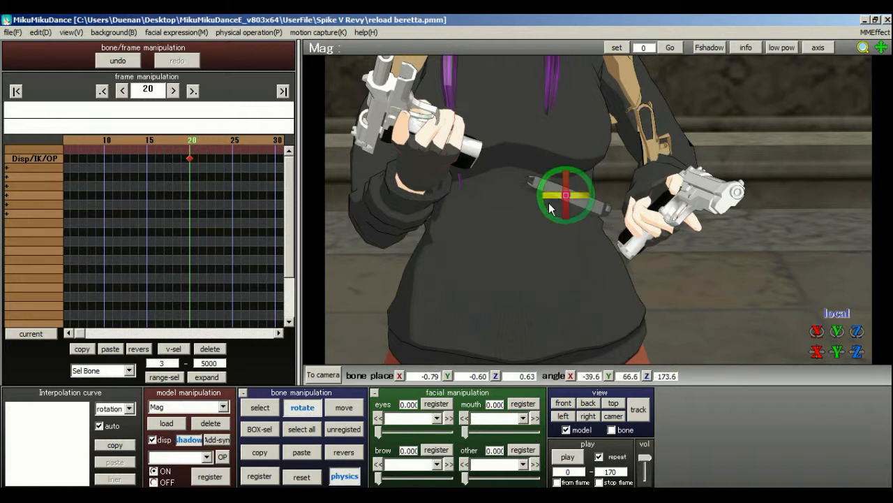
{"action": "left_click_drag", "start_coordinate": [550, 198], "coordinate": [528, 198]}
{"action": "left_click_drag", "start_coordinate": [590, 187], "coordinate": [596, 209]}
Move the magazine up against the left hand, to about X 0.04, Y -0.92, Z 0.21.
{"action": "key", "text": "c"}
{"action": "right_click_drag", "start_coordinate": [560, 296], "coordinate": [628, 278]}
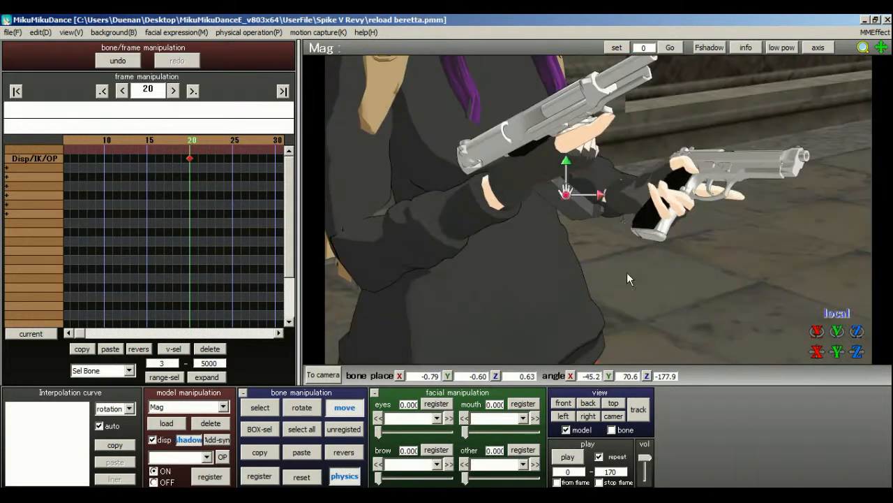
{"action": "left_click_drag", "start_coordinate": [601, 198], "coordinate": [634, 203]}
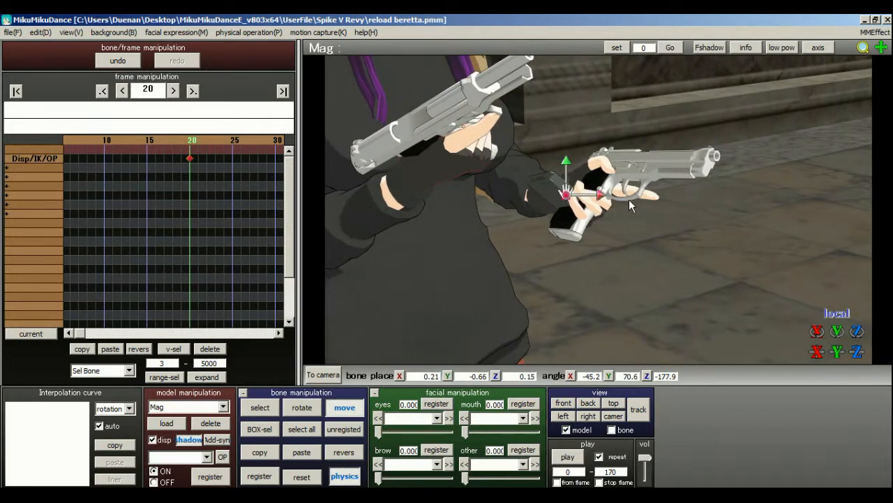
{"action": "right_click_drag", "start_coordinate": [634, 203], "coordinate": [567, 199]}
{"action": "left_click_drag", "start_coordinate": [568, 203], "coordinate": [559, 196]}
{"action": "right_click_drag", "start_coordinate": [559, 195], "coordinate": [521, 277]}
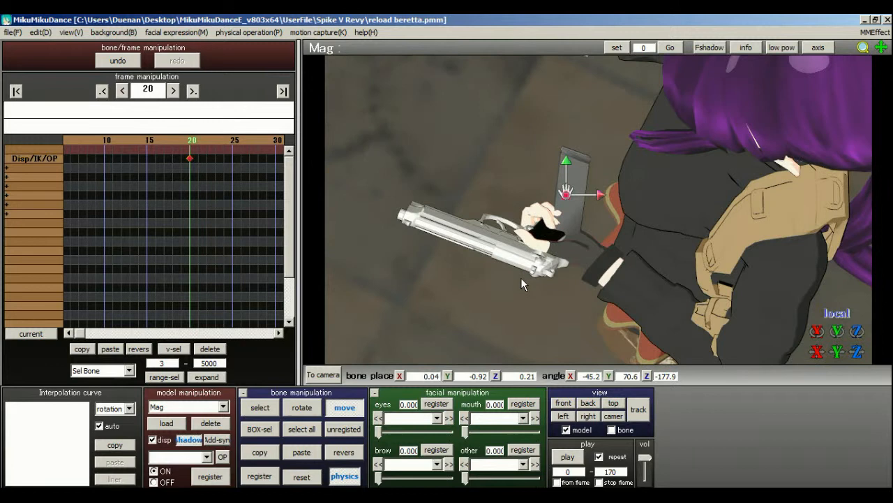
Nudge the magazine toward the left thumb from several view angles, to about X 0.08, Y -0.85, Z -0.12.
{"action": "scroll", "coordinate": [564, 242], "scroll_direction": "up", "scroll_amount": 3}
{"action": "scroll", "coordinate": [564, 242], "scroll_direction": "down", "scroll_amount": 1}
{"action": "left_click_drag", "start_coordinate": [573, 183], "coordinate": [566, 185]}
{"action": "right_click_drag", "start_coordinate": [568, 185], "coordinate": [689, 163]}
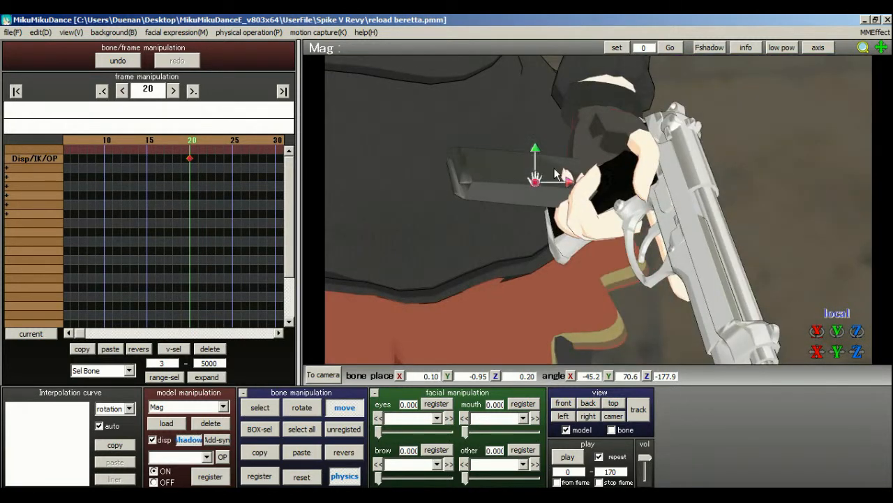
{"action": "left_click_drag", "start_coordinate": [539, 158], "coordinate": [538, 145]}
{"action": "right_click_drag", "start_coordinate": [538, 148], "coordinate": [627, 174]}
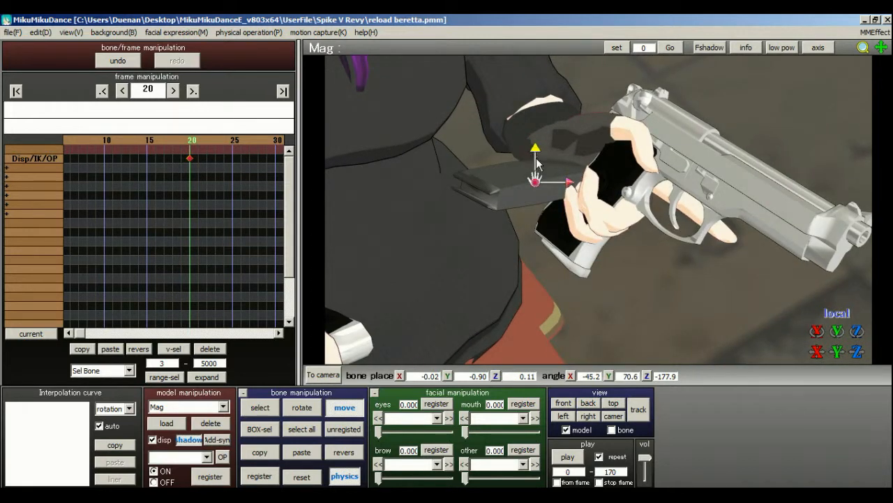
{"action": "left_click_drag", "start_coordinate": [537, 157], "coordinate": [538, 147]}
{"action": "left_click_drag", "start_coordinate": [572, 186], "coordinate": [587, 189]}
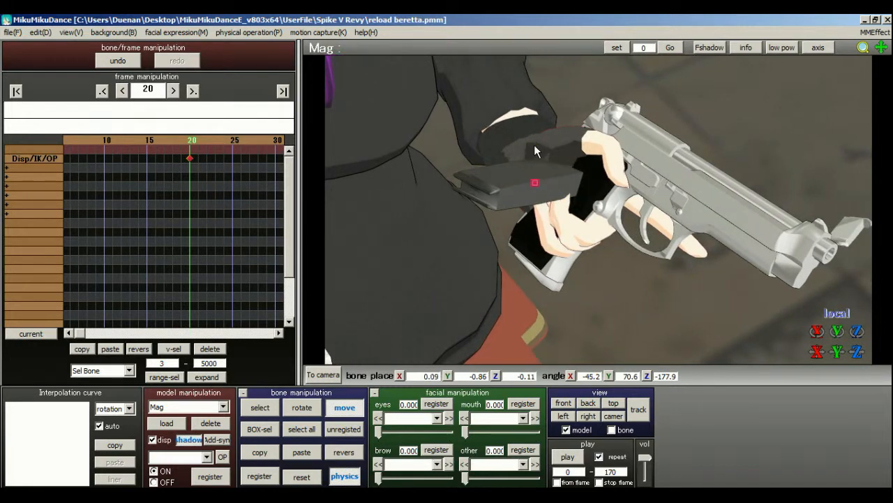
{"action": "left_click_drag", "start_coordinate": [534, 146], "coordinate": [534, 144]}
Shift the magazine so its end sits by the left fingers, at about X 0.10, Y -1.12, Z -0.02.
{"action": "right_click_drag", "start_coordinate": [524, 181], "coordinate": [417, 205]}
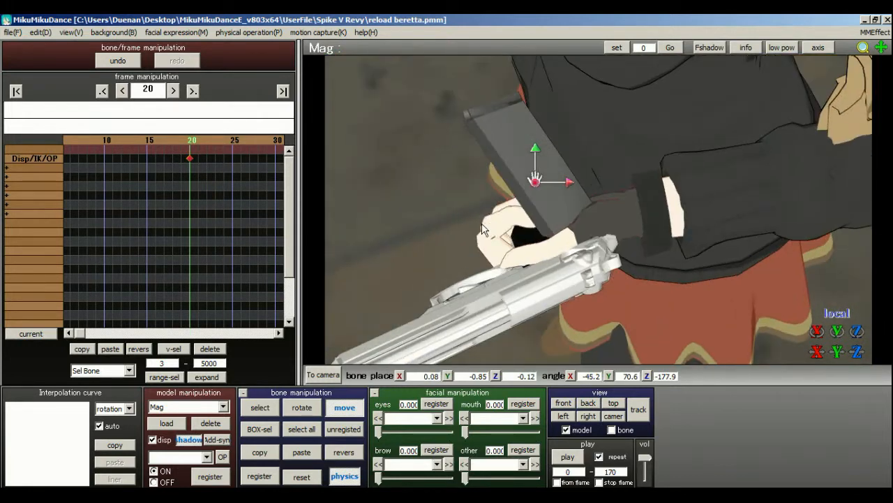
{"action": "right_click_drag", "start_coordinate": [482, 224], "coordinate": [559, 195]}
{"action": "left_click_drag", "start_coordinate": [571, 188], "coordinate": [557, 184]}
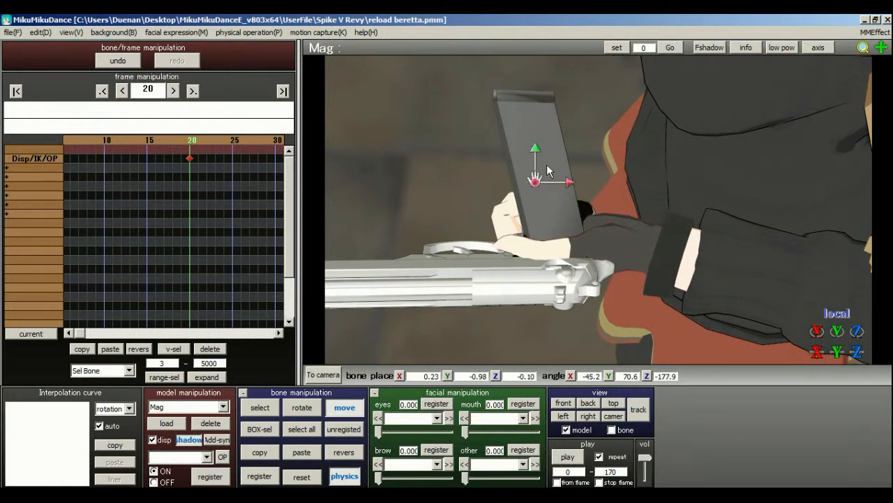
{"action": "left_click_drag", "start_coordinate": [534, 150], "coordinate": [536, 138]}
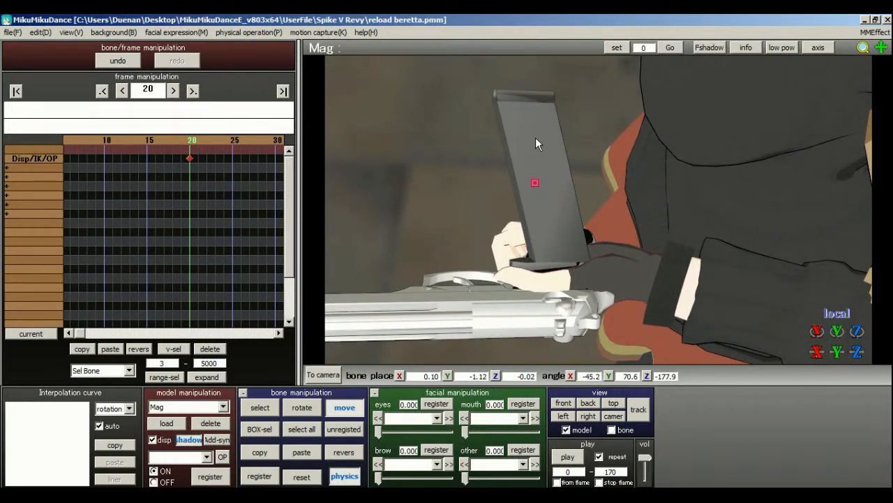
{"action": "right_click_drag", "start_coordinate": [602, 209], "coordinate": [672, 194]}
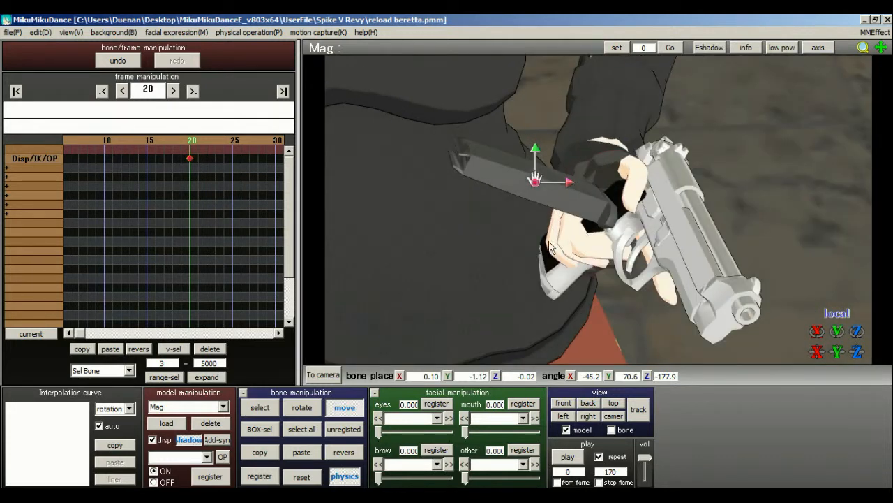
Rotate the magazine to about X -43.8, Y 70.8, Z -166.6 and reposition it at about X 0.06, Y -1.12, Z -0.20.
{"action": "left_click", "coordinate": [303, 409]}
{"action": "right_click_drag", "start_coordinate": [603, 224], "coordinate": [557, 175]}
{"action": "left_click_drag", "start_coordinate": [560, 175], "coordinate": [541, 178]}
{"action": "left_click", "coordinate": [338, 412]}
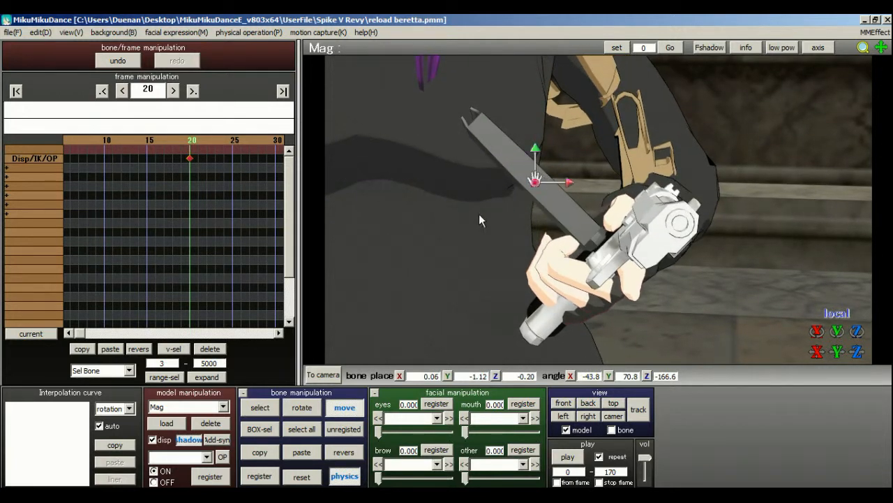
{"action": "right_click_drag", "start_coordinate": [479, 221], "coordinate": [421, 236]}
Register the magazine's pose at frame 20 and transfer its bone and outside parent keyframes to frame 0, deleting those at frame 20.
{"action": "left_click", "coordinate": [258, 479]}
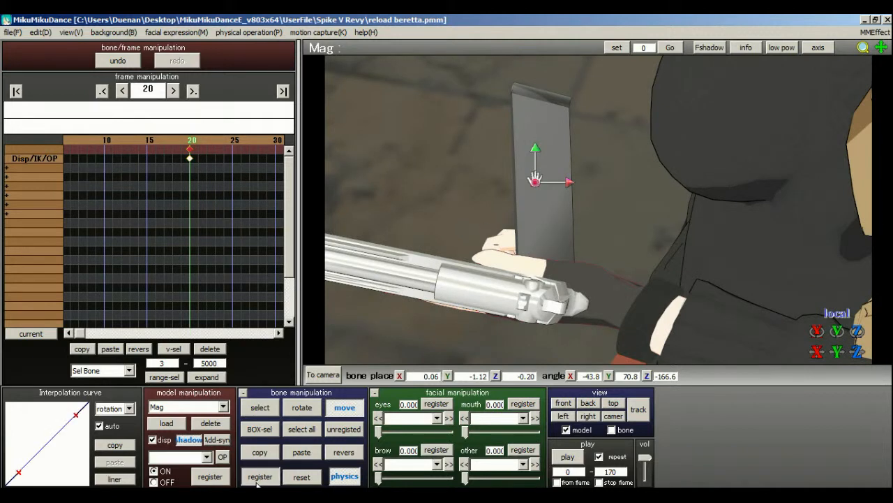
{"action": "left_click", "coordinate": [270, 478]}
{"action": "left_click_drag", "start_coordinate": [219, 172], "coordinate": [172, 106]}
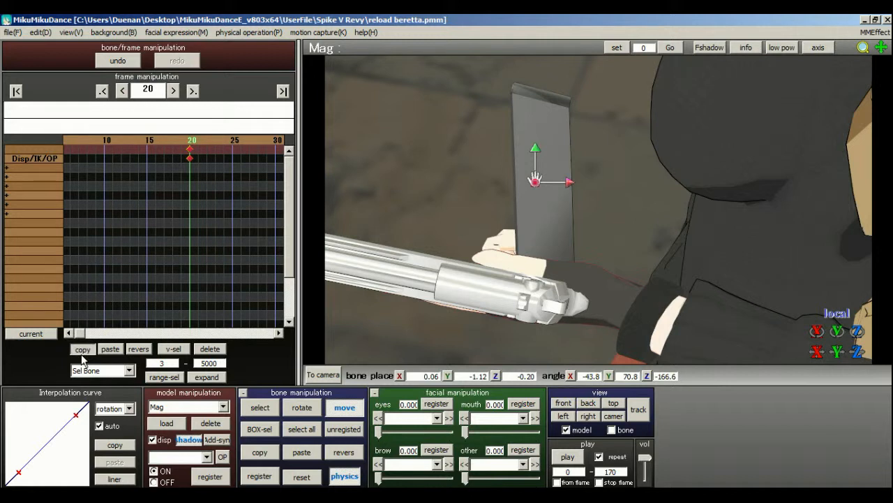
{"action": "left_click", "coordinate": [17, 92]}
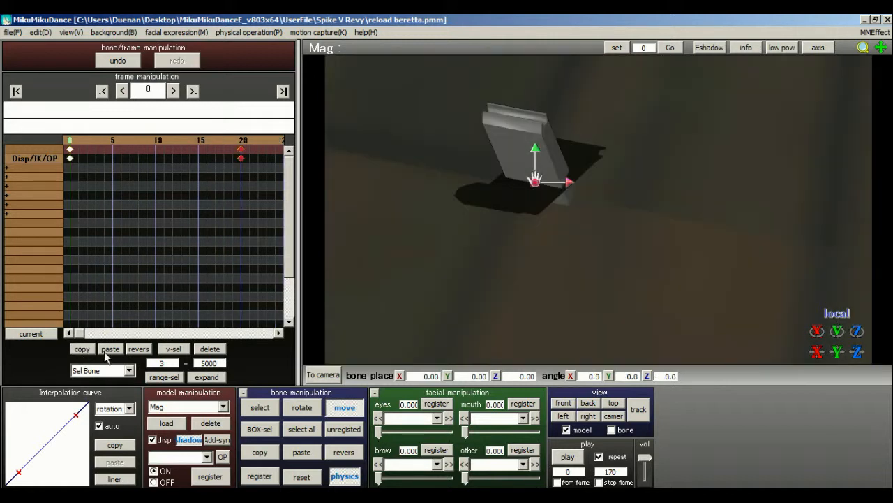
{"action": "left_click", "coordinate": [111, 351]}
{"action": "left_click_drag", "start_coordinate": [253, 177], "coordinate": [222, 145]}
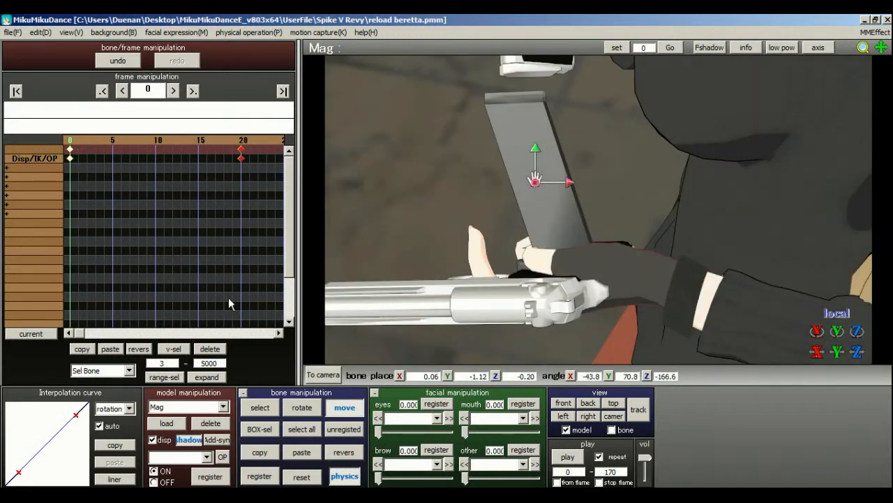
{"action": "left_click", "coordinate": [206, 351]}
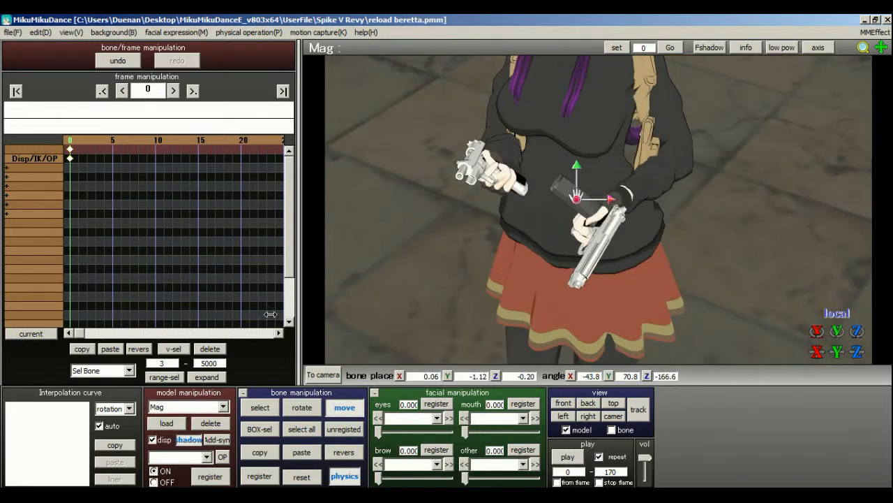
Make MIKU Append the active model and go to frame 20 with the left hand in view.
{"action": "left_click", "coordinate": [224, 406]}
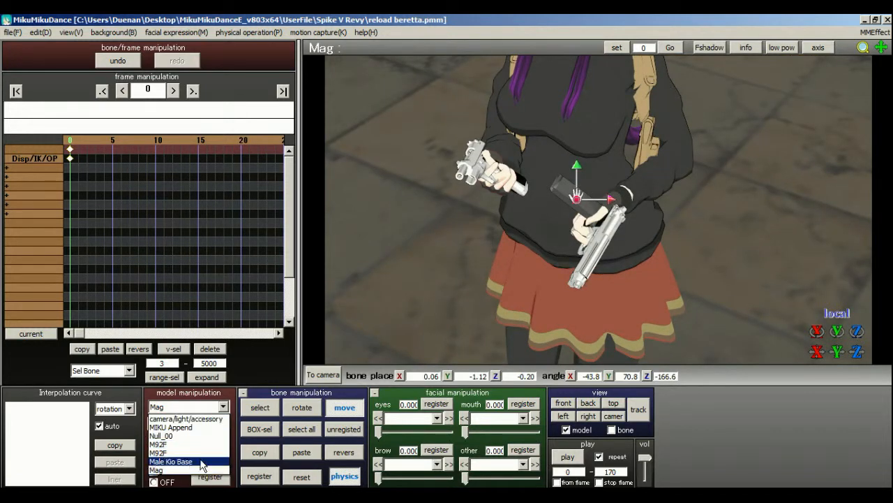
{"action": "left_click", "coordinate": [171, 427]}
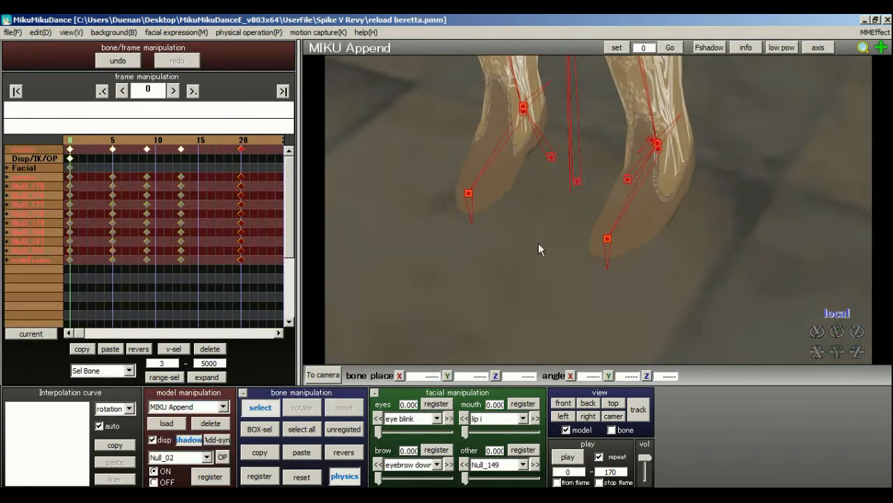
{"action": "middle_click_drag", "start_coordinate": [596, 217], "coordinate": [547, 337]}
{"action": "scroll", "coordinate": [549, 267], "scroll_direction": "down", "scroll_amount": 5}
{"action": "middle_click_drag", "start_coordinate": [610, 238], "coordinate": [626, 280]}
{"action": "scroll", "coordinate": [626, 280], "scroll_direction": "up", "scroll_amount": 5}
{"action": "right_click_drag", "start_coordinate": [635, 265], "coordinate": [643, 267]}
{"action": "middle_click_drag", "start_coordinate": [655, 267], "coordinate": [597, 215]}
{"action": "scroll", "coordinate": [581, 201], "scroll_direction": "up", "scroll_amount": 6}
{"action": "left_click", "coordinate": [241, 145]}
Rotate the left thumb's base bone Null_61 over the magazine, to about X -12.7, Y 1.5, Z 13.0.
{"action": "scroll", "coordinate": [603, 176], "scroll_direction": "up", "scroll_amount": 4}
{"action": "scroll", "coordinate": [603, 177], "scroll_direction": "down", "scroll_amount": 7}
{"action": "scroll", "coordinate": [597, 215], "scroll_direction": "up", "scroll_amount": 6}
{"action": "left_click", "coordinate": [569, 162]}
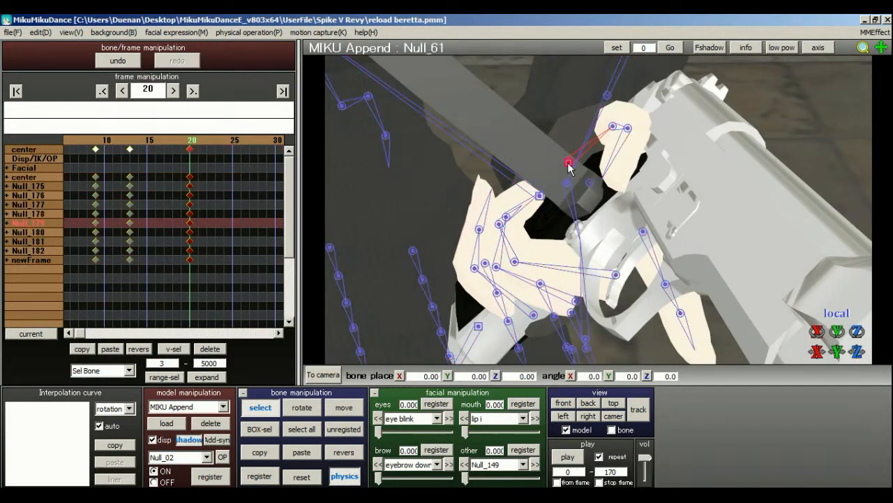
{"action": "left_click", "coordinate": [302, 407]}
{"action": "left_click_drag", "start_coordinate": [562, 162], "coordinate": [530, 168]}
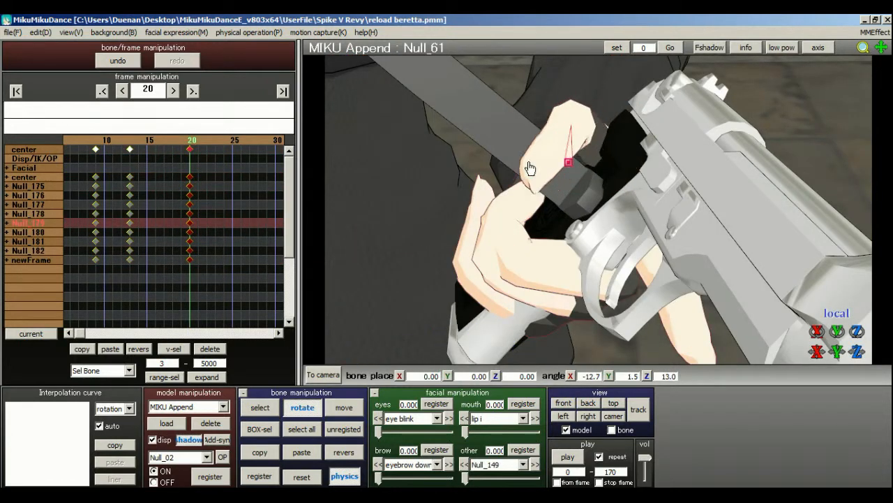
{"action": "right_click_drag", "start_coordinate": [513, 301], "coordinate": [578, 236]}
Rotate the left finger bone Null_73 to about X -12.5, Y 24.5, Z 67.9 and select all of the model's bones.
{"action": "left_click", "coordinate": [260, 407]}
{"action": "right_click_drag", "start_coordinate": [391, 323], "coordinate": [605, 213]}
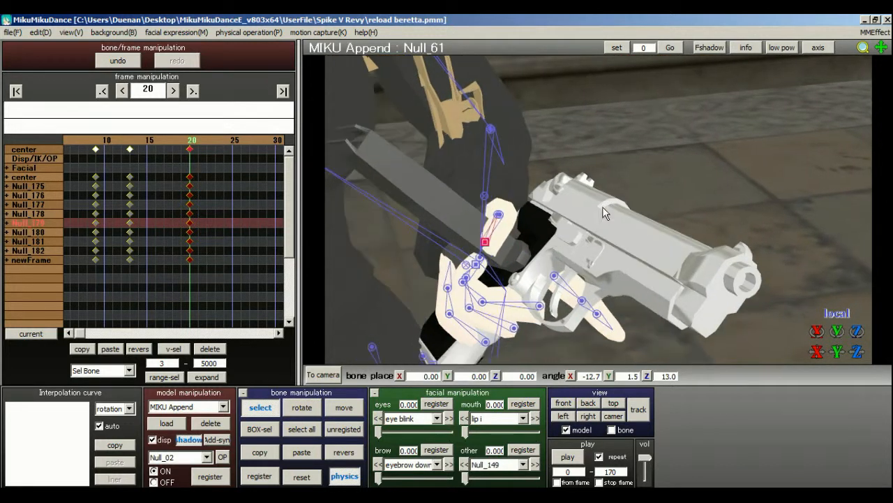
{"action": "left_click", "coordinate": [539, 306]}
{"action": "left_click", "coordinate": [302, 407]}
{"action": "left_click_drag", "start_coordinate": [554, 307], "coordinate": [572, 305]}
{"action": "left_click", "coordinate": [302, 428]}
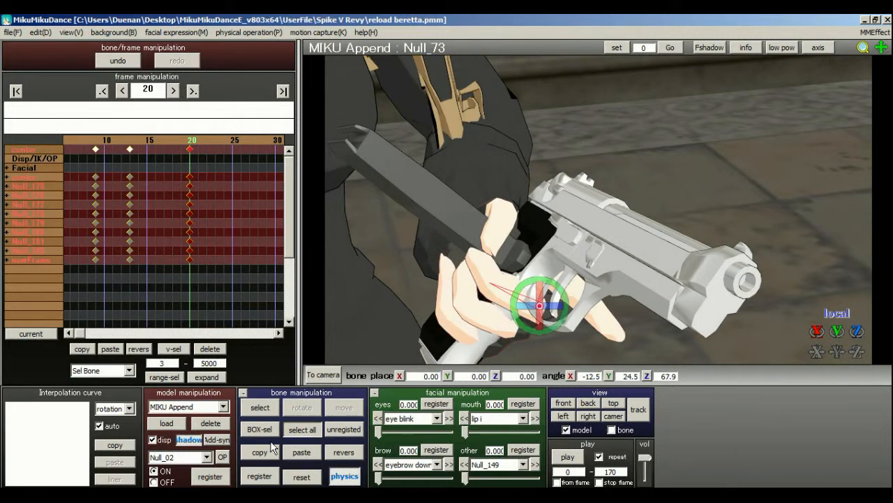
Register all of the model's selected bones at frame 20 and go to frame 27.
{"action": "left_click", "coordinate": [259, 475]}
{"action": "right_click_drag", "start_coordinate": [620, 209], "coordinate": [594, 217]}
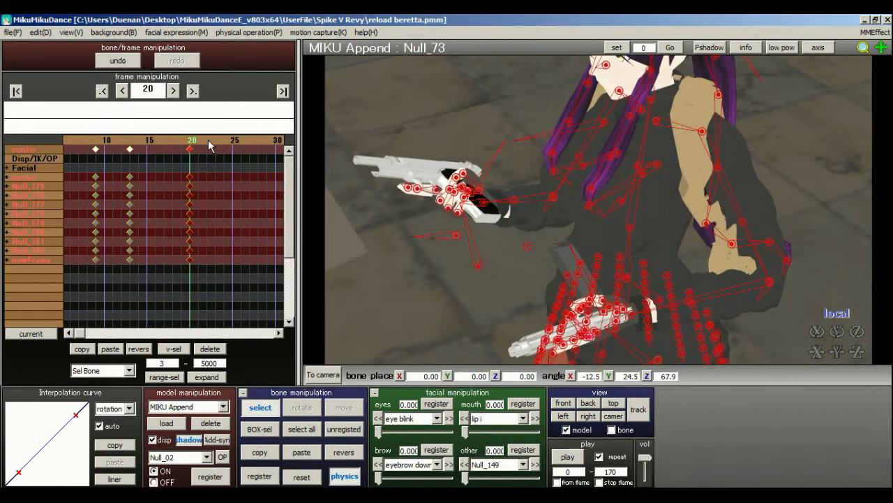
{"action": "left_click", "coordinate": [242, 146]}
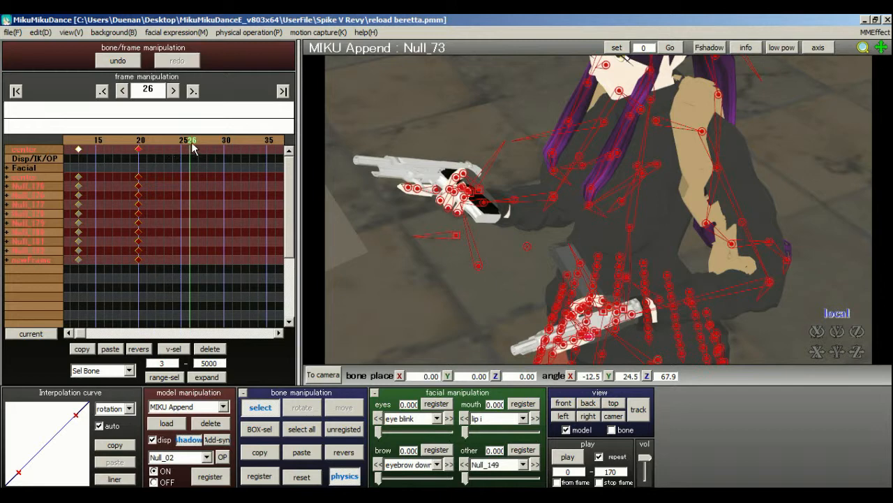
{"action": "left_click", "coordinate": [201, 143]}
Try rotating the right shoulder bone Null_15 at frame 27, and reset its rotation to zero.
{"action": "mouse_move", "coordinate": [605, 199]}
{"action": "right_mouse_down"}
{"action": "mouse_move", "coordinate": [590, 204]}
{"action": "mouse_move", "coordinate": [598, 199]}
{"action": "right_mouse_up"}
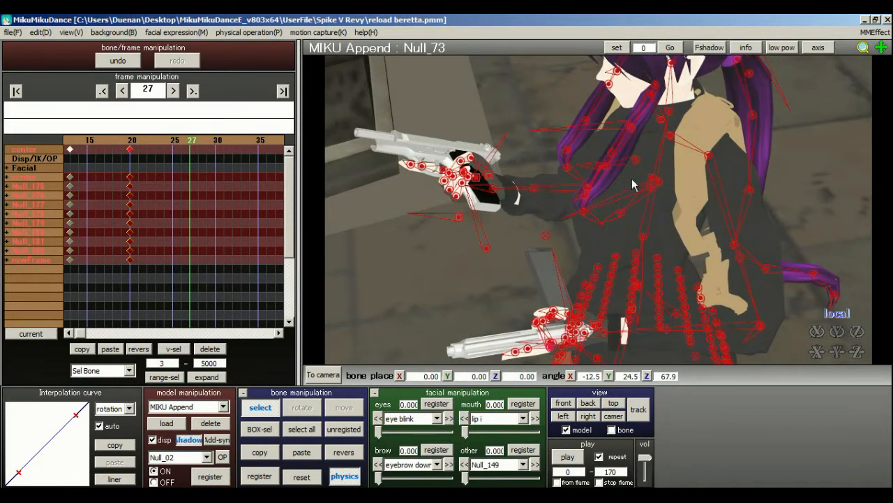
{"action": "right_click_drag", "start_coordinate": [568, 166], "coordinate": [610, 208]}
{"action": "right_click_drag", "start_coordinate": [675, 114], "coordinate": [656, 166]}
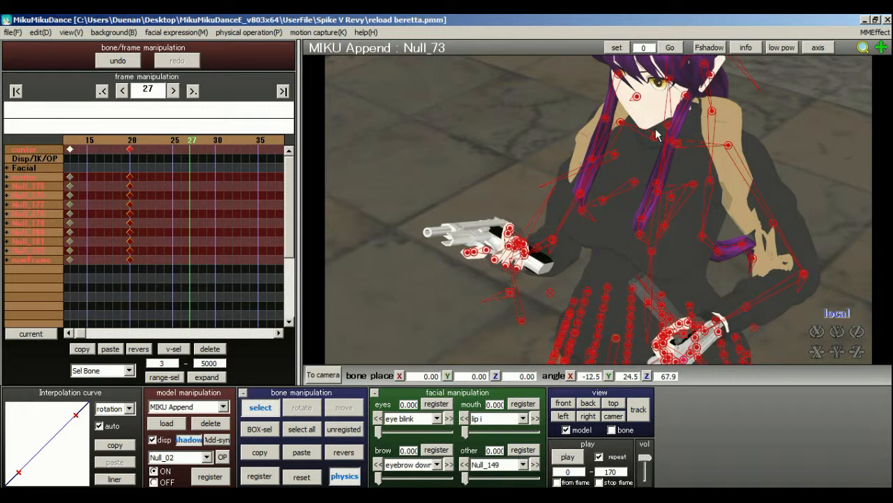
{"action": "left_click", "coordinate": [652, 136]}
{"action": "left_click", "coordinate": [651, 136]}
{"action": "right_click_drag", "start_coordinate": [655, 138], "coordinate": [704, 120]}
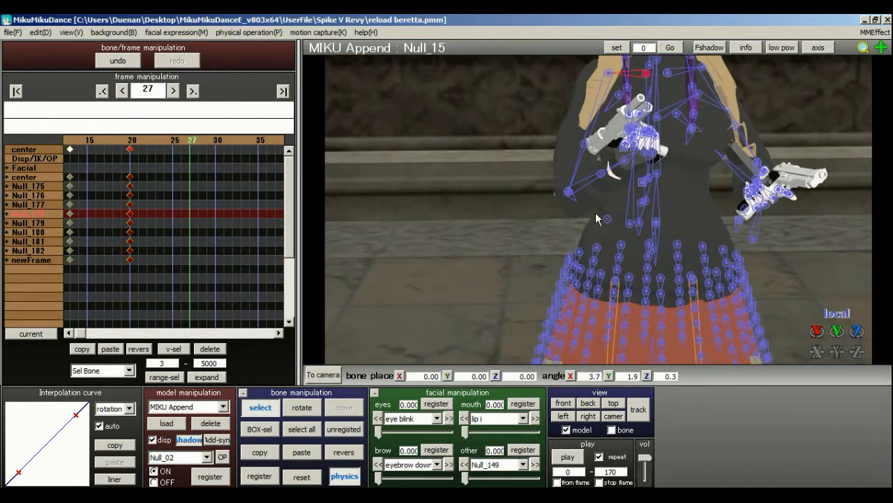
{"action": "middle_click_drag", "start_coordinate": [597, 218], "coordinate": [561, 263]}
{"action": "scroll", "coordinate": [560, 263], "scroll_direction": "up", "scroll_amount": 6}
{"action": "left_click", "coordinate": [305, 409]}
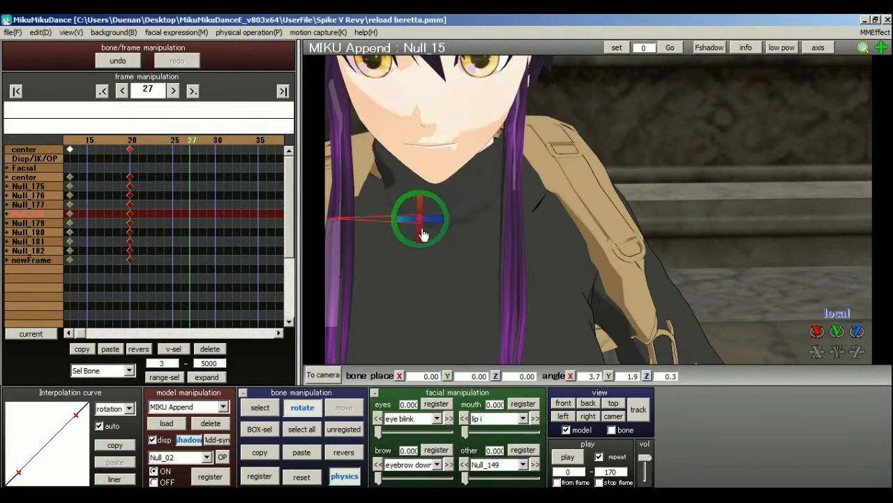
{"action": "left_click_drag", "start_coordinate": [451, 225], "coordinate": [543, 321]}
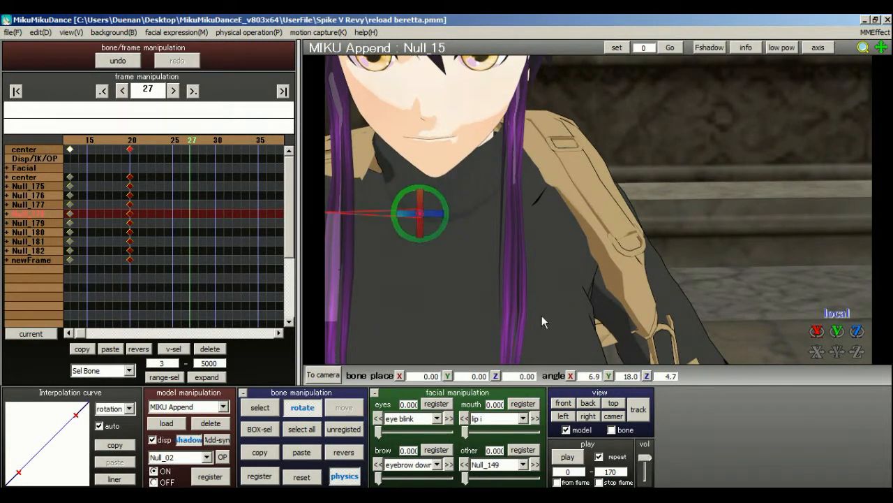
{"action": "left_click", "coordinate": [313, 477]}
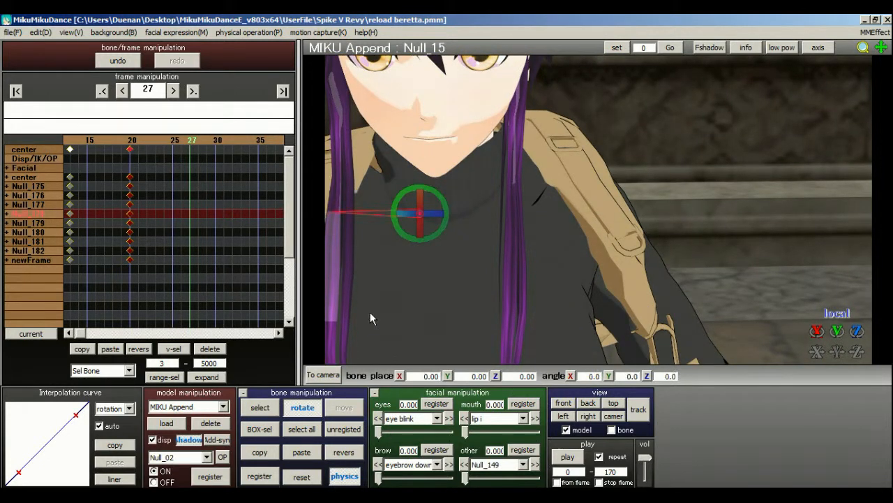
Reset the rotation of the right shoulder's parent bone shoulderP_R to zero.
{"action": "left_click", "coordinate": [263, 409]}
{"action": "left_click", "coordinate": [419, 216]}
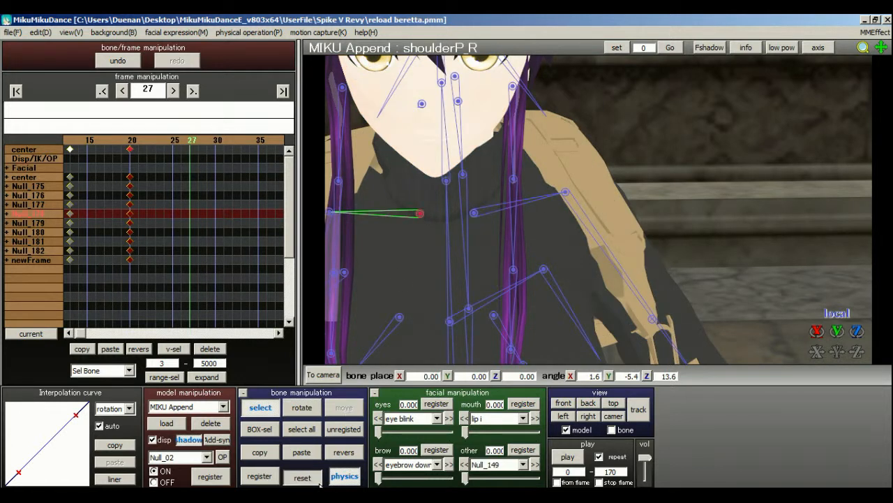
{"action": "scroll", "coordinate": [604, 206], "scroll_direction": "down", "scroll_amount": 5}
{"action": "scroll", "coordinate": [604, 206], "scroll_direction": "down", "scroll_amount": 3}
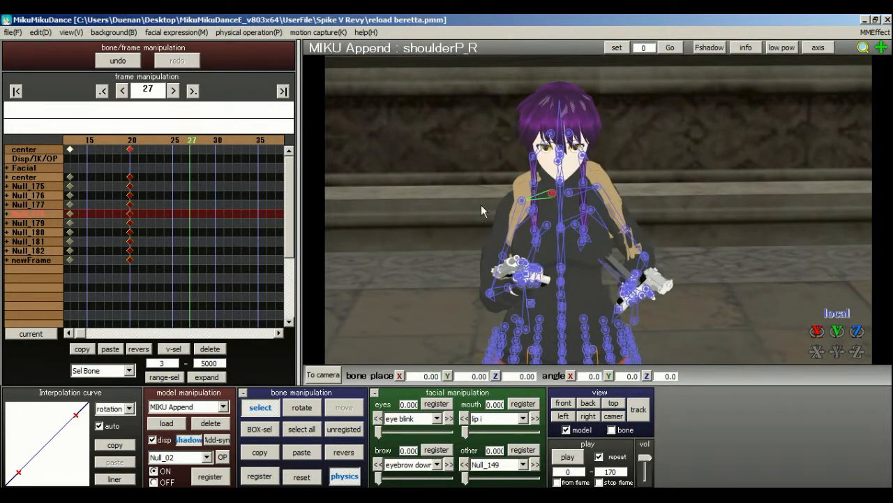
Rotate the right shoulder bone Null_15 and turn the upper arm bone Null_17 to about X 30.7, Y -12.0, Z -34.5.
{"action": "scroll", "coordinate": [482, 211], "scroll_direction": "up", "scroll_amount": 3}
{"action": "left_click", "coordinate": [539, 195]}
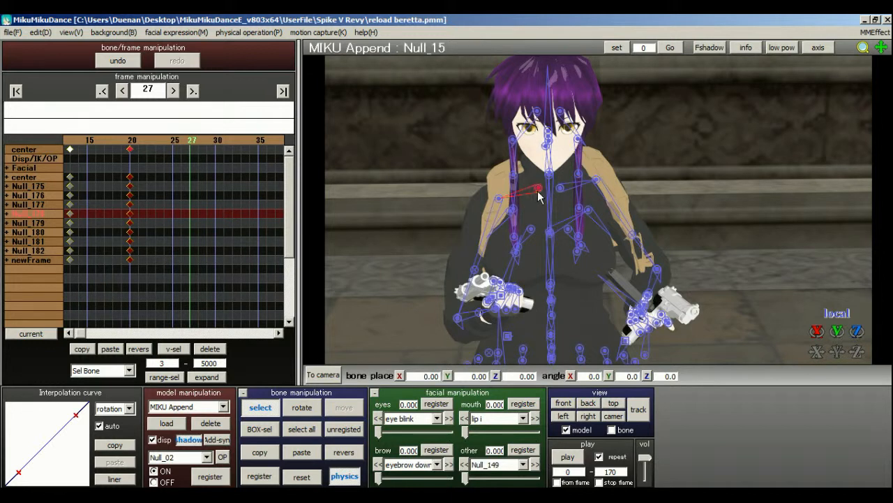
{"action": "left_click", "coordinate": [301, 407]}
{"action": "left_click_drag", "start_coordinate": [548, 196], "coordinate": [536, 171]}
{"action": "left_click", "coordinate": [268, 408]}
{"action": "left_click", "coordinate": [496, 195]}
{"action": "left_click", "coordinate": [302, 407]}
{"action": "left_click_drag", "start_coordinate": [504, 195], "coordinate": [536, 194]}
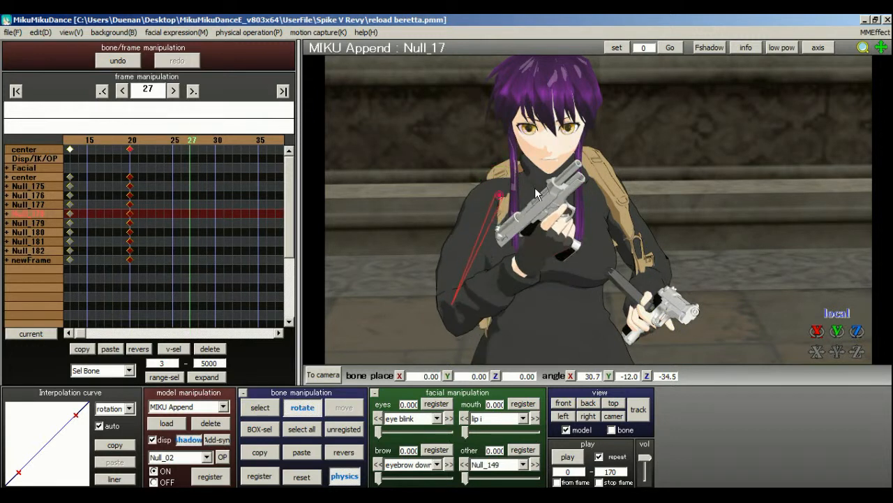
Rotate the right elbow bone Null_23 to about X 20.1, Y -62.4, Z -114.5.
{"action": "left_click", "coordinate": [259, 409]}
{"action": "left_click", "coordinate": [450, 306]}
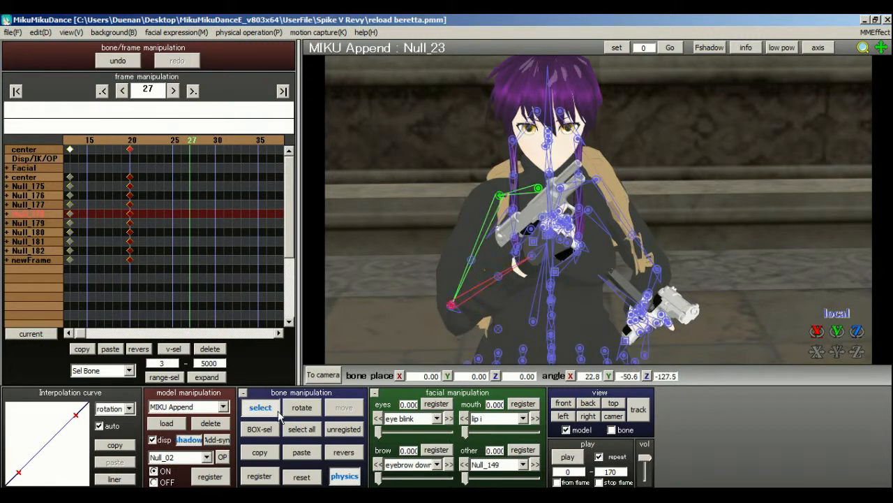
{"action": "left_click", "coordinate": [301, 407]}
{"action": "left_click_drag", "start_coordinate": [441, 328], "coordinate": [550, 265]}
{"action": "right_click_drag", "start_coordinate": [550, 265], "coordinate": [503, 263]}
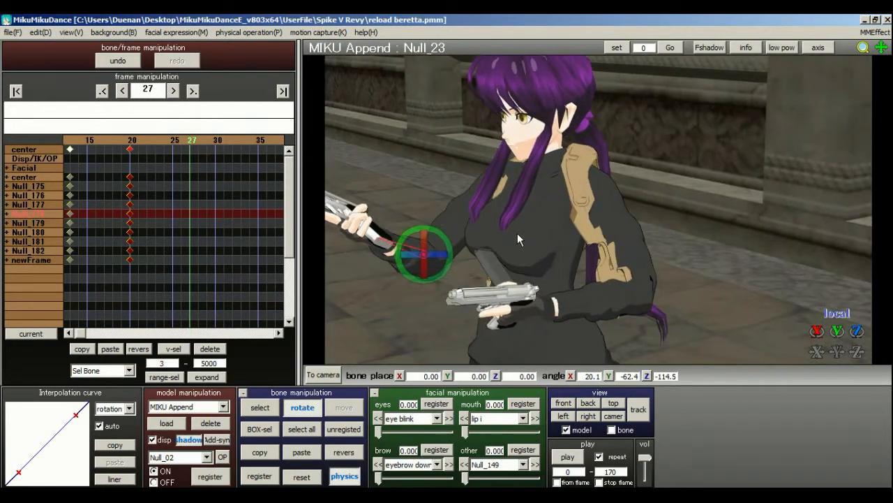
{"action": "right_click_drag", "start_coordinate": [621, 205], "coordinate": [643, 208]}
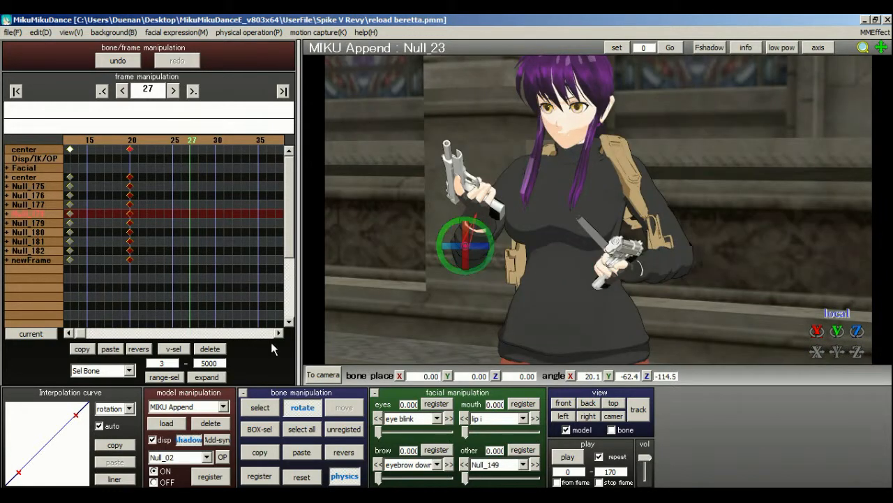
Reset the rotation of the R hand bone to zero.
{"action": "left_click", "coordinate": [260, 407]}
{"action": "scroll", "coordinate": [475, 286], "scroll_direction": "up", "scroll_amount": 3}
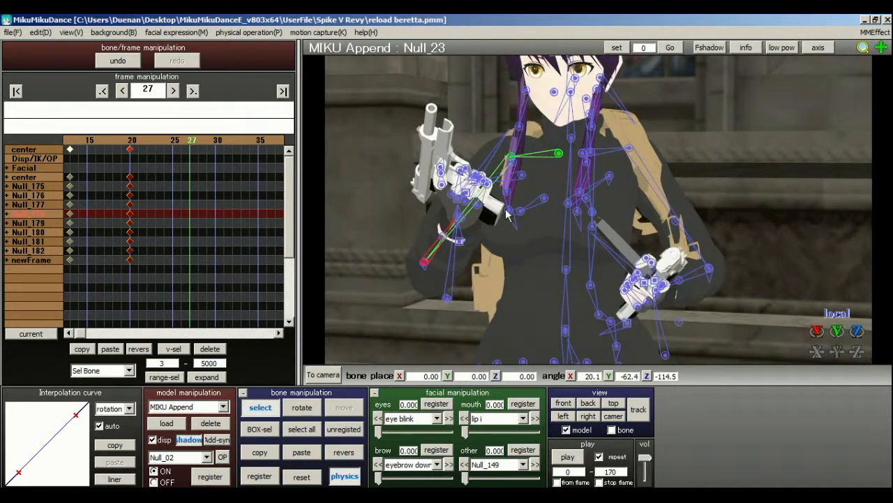
{"action": "right_click_drag", "start_coordinate": [507, 215], "coordinate": [546, 218]}
{"action": "left_click", "coordinate": [545, 220]}
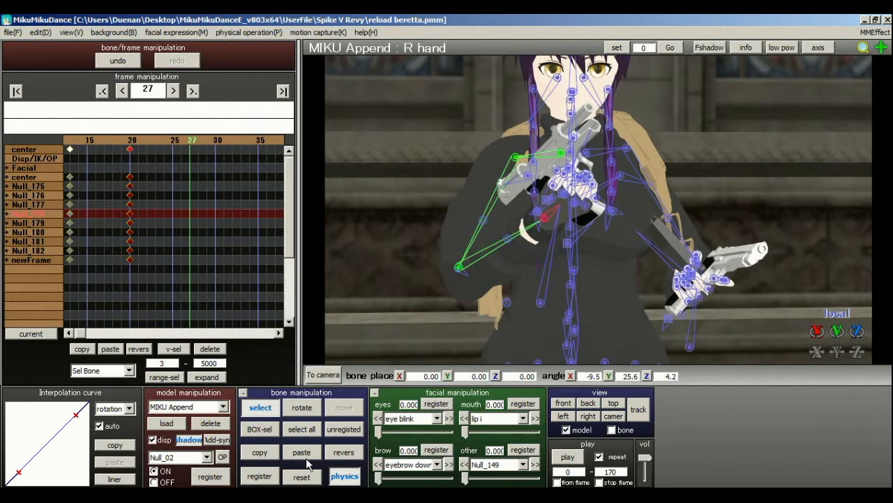
{"action": "right_click_drag", "start_coordinate": [524, 359], "coordinate": [296, 424]}
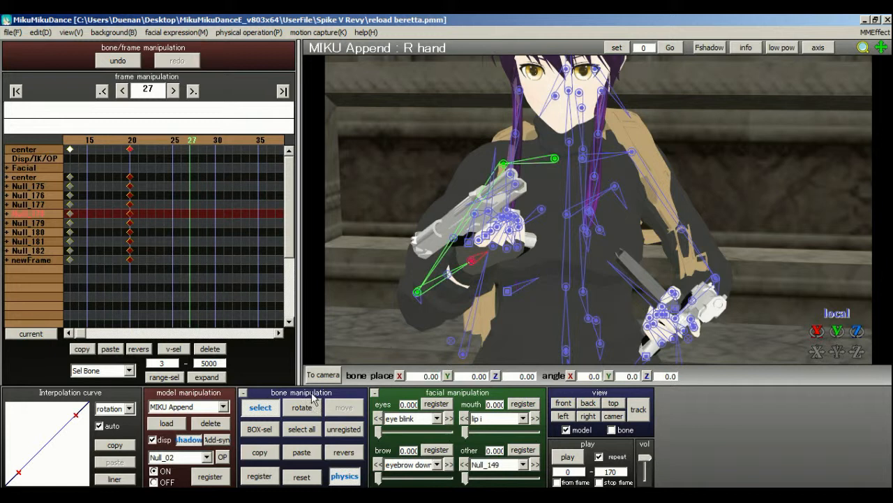
Rotate the right elbow bone Null_23 to about X 44.4, Y -55.0, Z -113.7 and register all bones at frame 27.
{"action": "left_click", "coordinate": [417, 293]}
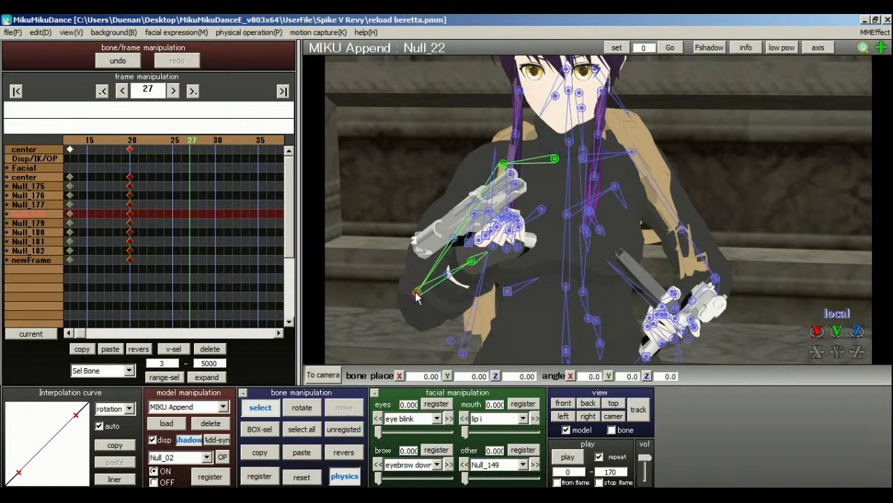
{"action": "left_click", "coordinate": [301, 407]}
{"action": "left_click_drag", "start_coordinate": [443, 283], "coordinate": [445, 306]}
{"action": "left_click_drag", "start_coordinate": [418, 273], "coordinate": [418, 261]}
{"action": "left_click_drag", "start_coordinate": [408, 292], "coordinate": [444, 297]}
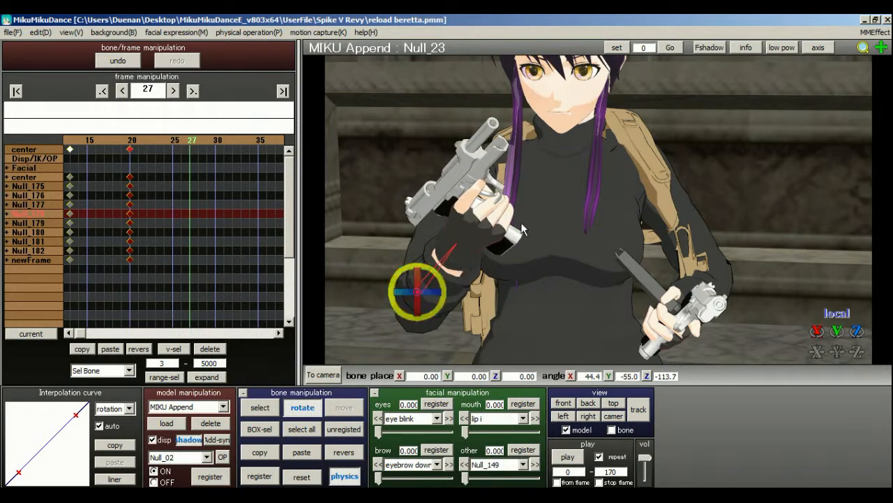
{"action": "left_click", "coordinate": [306, 429]}
{"action": "left_click", "coordinate": [262, 471]}
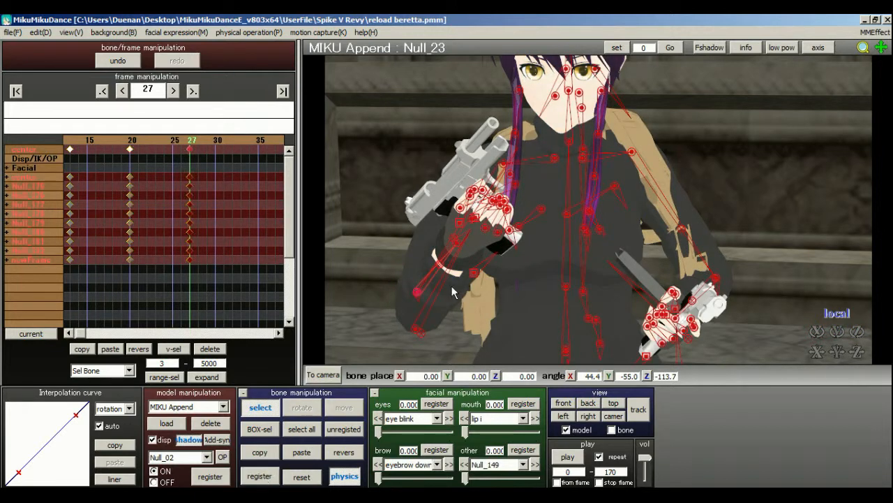
Reset the rotations of the left shoulder's parent bone shoulderP_L and the left upper arm bone Null_50.
{"action": "middle_click_drag", "start_coordinate": [598, 211], "coordinate": [598, 192]}
{"action": "right_click_drag", "start_coordinate": [599, 192], "coordinate": [580, 191]}
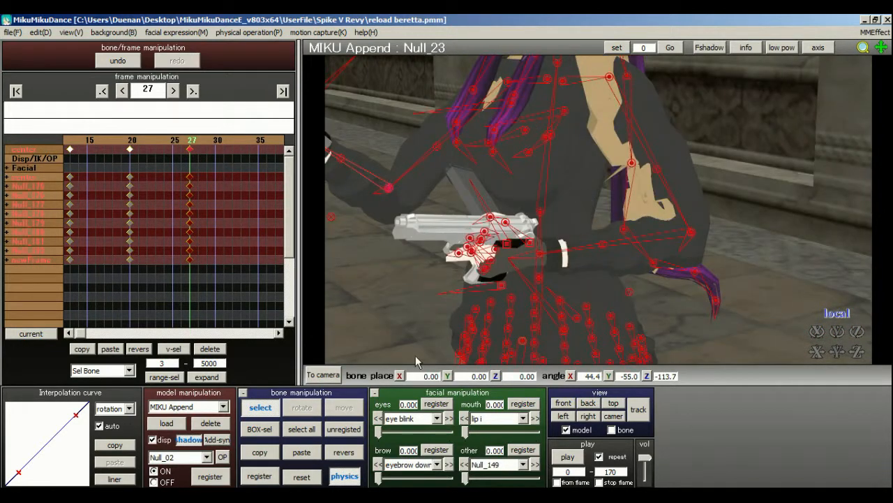
{"action": "right_click_drag", "start_coordinate": [620, 220], "coordinate": [615, 135]}
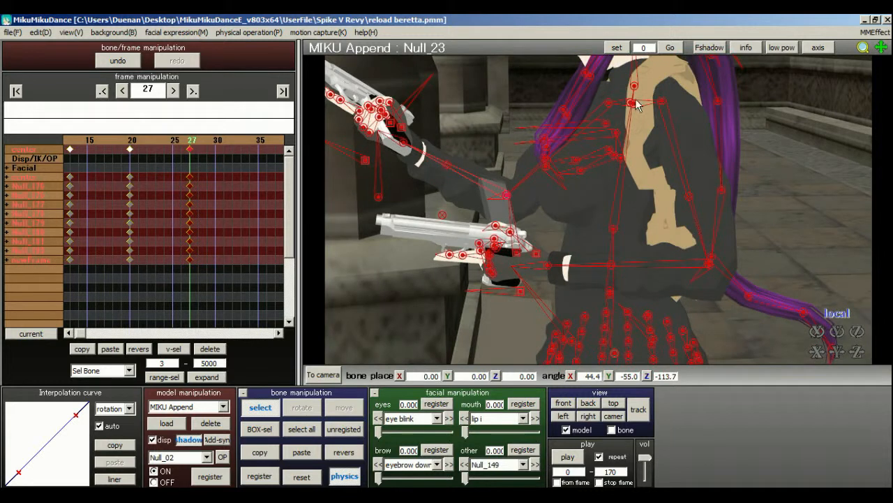
{"action": "left_click", "coordinate": [634, 102]}
{"action": "left_click", "coordinate": [302, 477]}
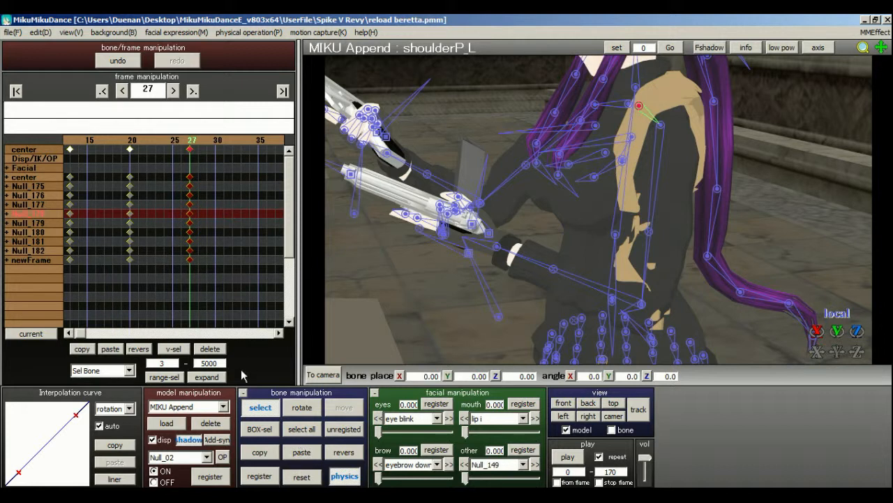
{"action": "right_click_drag", "start_coordinate": [645, 122], "coordinate": [667, 148]}
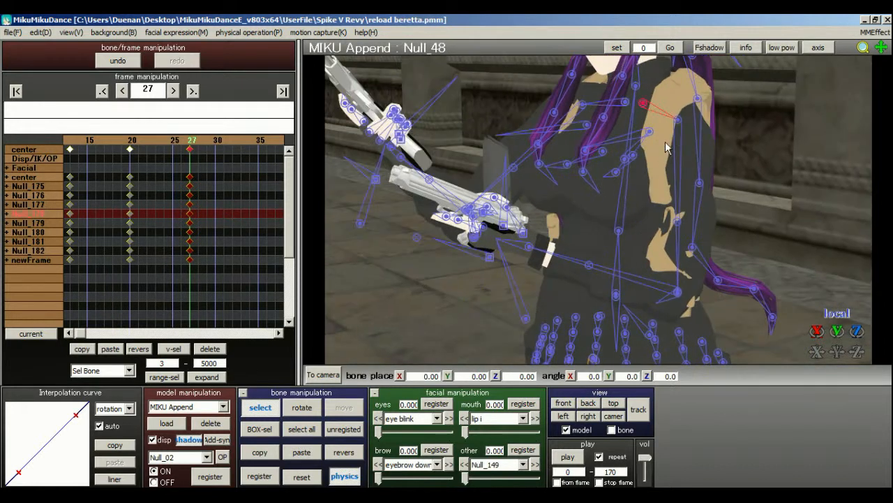
{"action": "left_click", "coordinate": [285, 411]}
{"action": "right_click", "coordinate": [663, 139]}
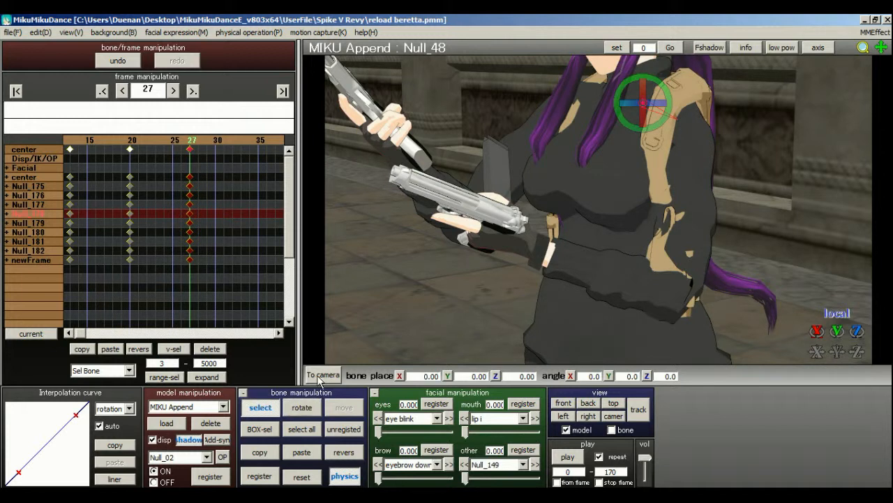
{"action": "left_click", "coordinate": [680, 121]}
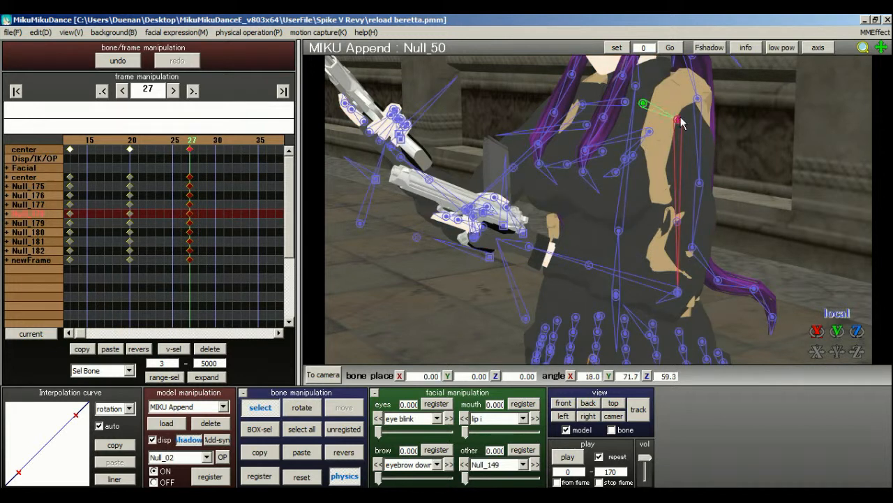
{"action": "left_click", "coordinate": [307, 479]}
Rotate the left shoulder bone Null_48 to about X -3.2, Y -20.9, Z -1.6.
{"action": "left_click", "coordinate": [643, 104]}
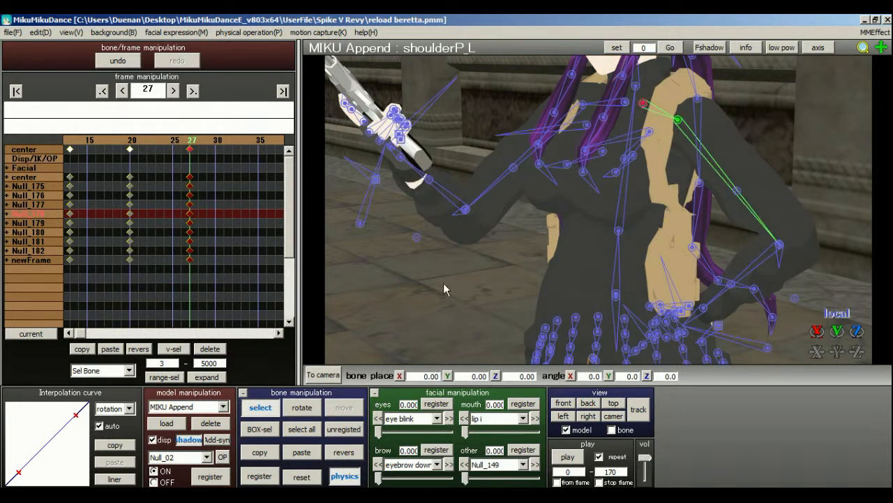
{"action": "left_click", "coordinate": [316, 408]}
{"action": "left_click_drag", "start_coordinate": [635, 105], "coordinate": [607, 110]}
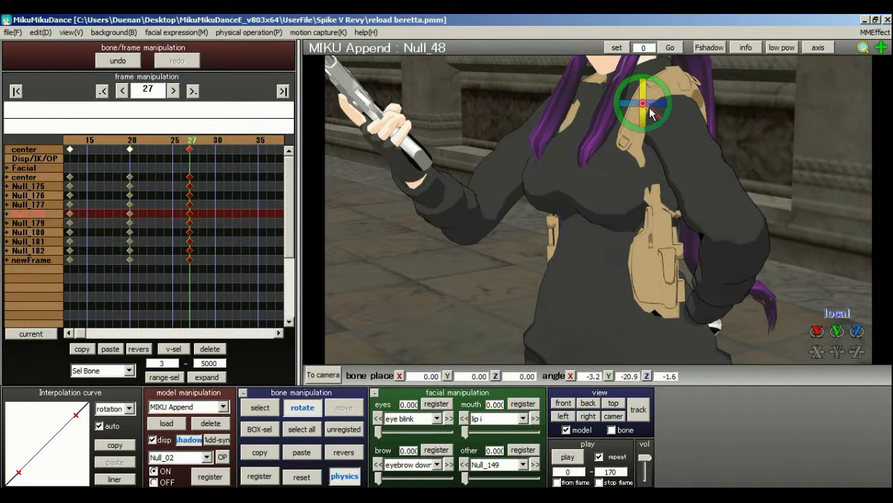
Raise the left upper arm by rotating Null_50 to about X 79.2, Y 34.7, Z 25.4.
{"action": "left_click", "coordinate": [250, 410]}
{"action": "left_click", "coordinate": [663, 120]}
{"action": "left_click", "coordinate": [301, 407]}
{"action": "left_click_drag", "start_coordinate": [689, 119], "coordinate": [702, 139]}
{"action": "mouse_move", "coordinate": [680, 110]}
{"action": "left_mouse_down"}
{"action": "mouse_move", "coordinate": [689, 123]}
{"action": "mouse_move", "coordinate": [668, 117]}
{"action": "mouse_move", "coordinate": [685, 119]}
{"action": "left_mouse_up"}
{"action": "right_click_drag", "start_coordinate": [686, 119], "coordinate": [753, 123]}
Rotate the left elbow bone Null_56 to about X -11.3, Y 46.1, Z 84.3, bringing the magazine toward the right-hand pistol.
{"action": "left_click", "coordinate": [260, 408]}
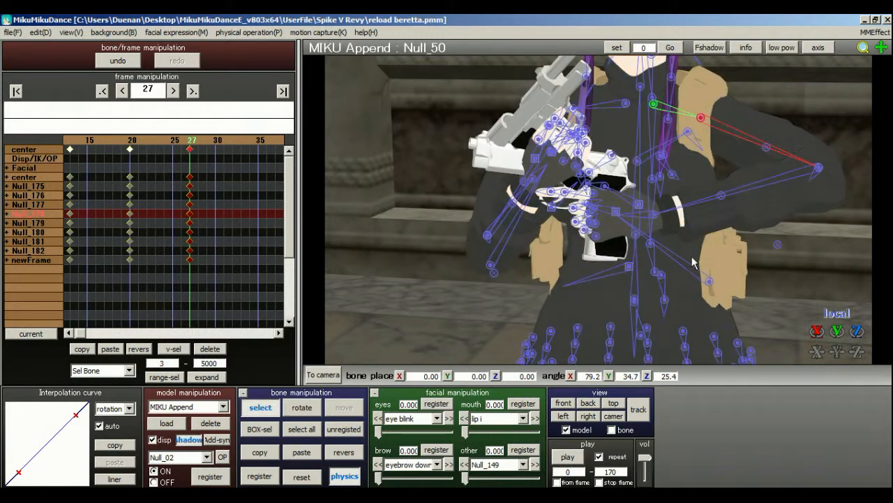
{"action": "left_click", "coordinate": [816, 170]}
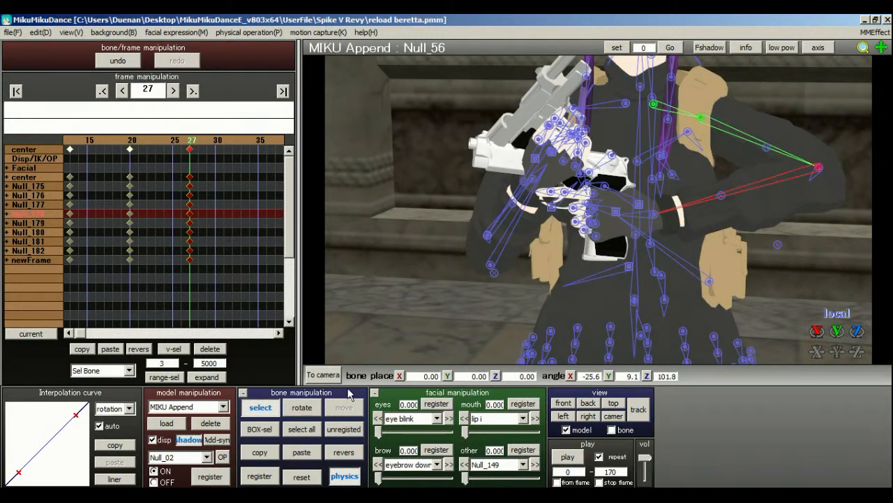
{"action": "left_click", "coordinate": [302, 407]}
{"action": "left_click_drag", "start_coordinate": [832, 173], "coordinate": [868, 185]}
{"action": "right_click_drag", "start_coordinate": [760, 116], "coordinate": [598, 208]}
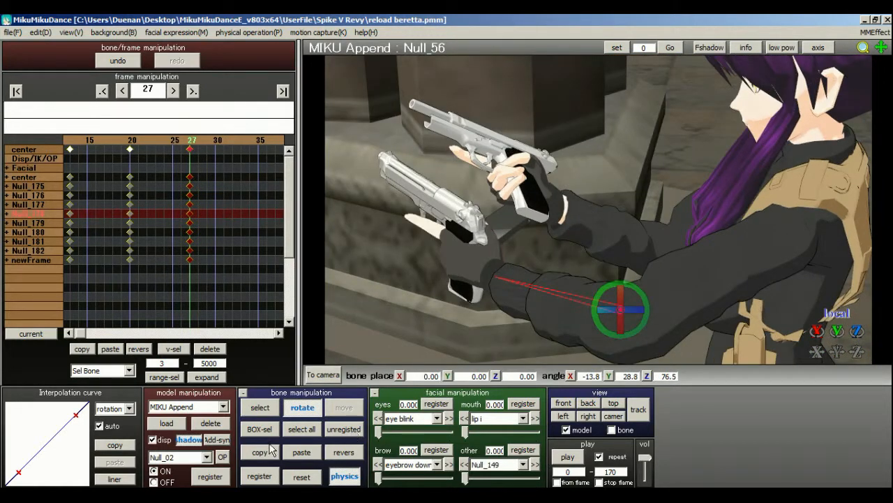
{"action": "left_click", "coordinate": [259, 407]}
{"action": "left_click", "coordinate": [620, 310]}
{"action": "left_click", "coordinate": [622, 314]}
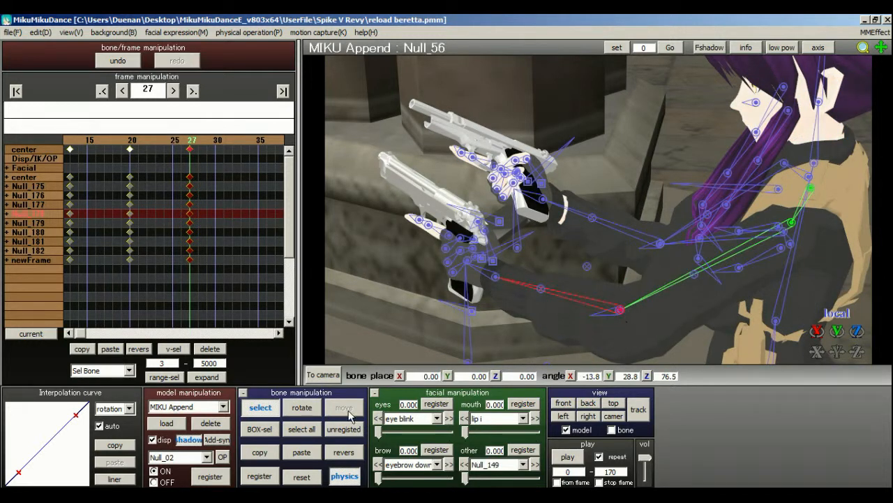
{"action": "left_click", "coordinate": [302, 406]}
{"action": "left_click_drag", "start_coordinate": [620, 316], "coordinate": [626, 336]}
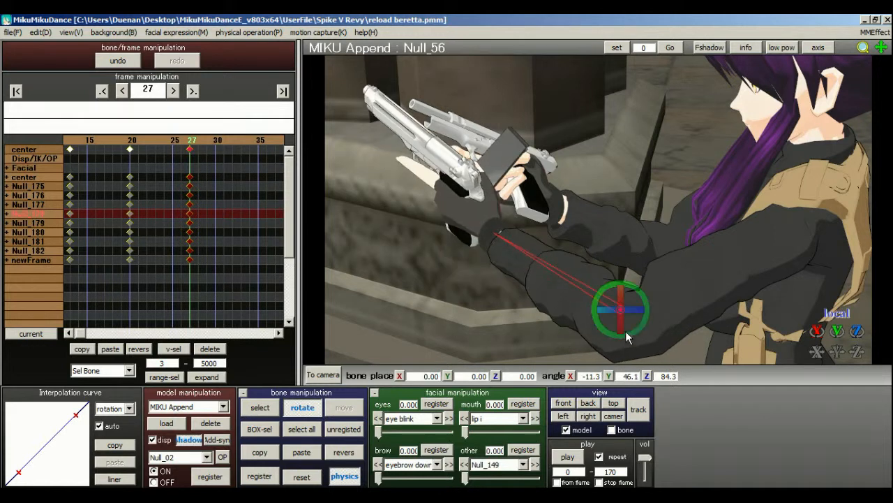
{"action": "middle_click_drag", "start_coordinate": [665, 277], "coordinate": [573, 189]}
{"action": "scroll", "coordinate": [573, 188], "scroll_direction": "down", "scroll_amount": 3}
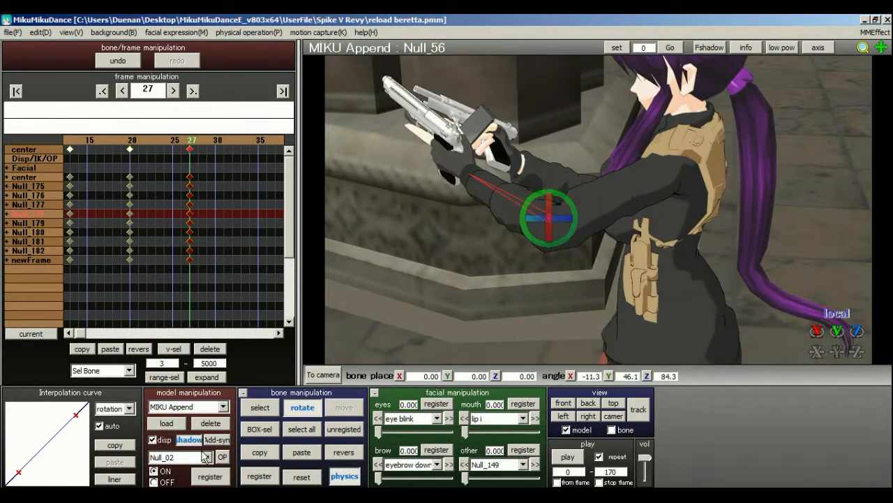
Reset the rotation of the left shoulder bone Null_48.
{"action": "left_click", "coordinate": [260, 407]}
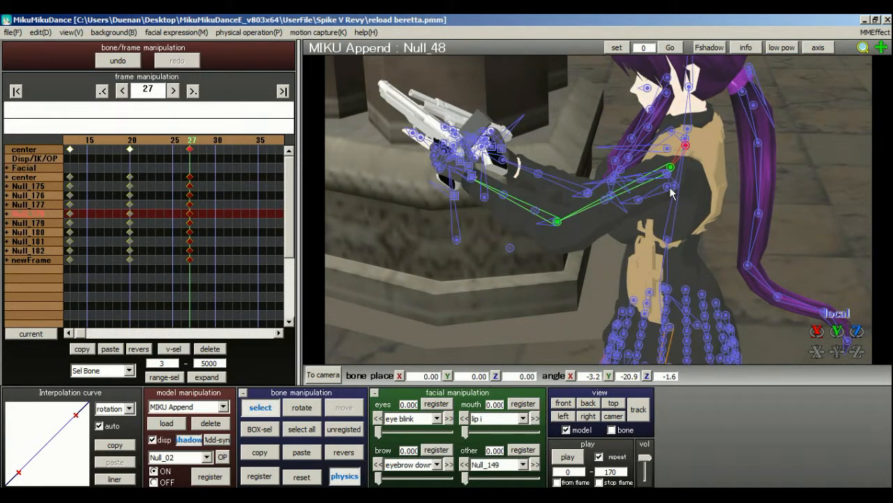
{"action": "left_click", "coordinate": [300, 478]}
{"action": "right_click_drag", "start_coordinate": [658, 194], "coordinate": [584, 202]}
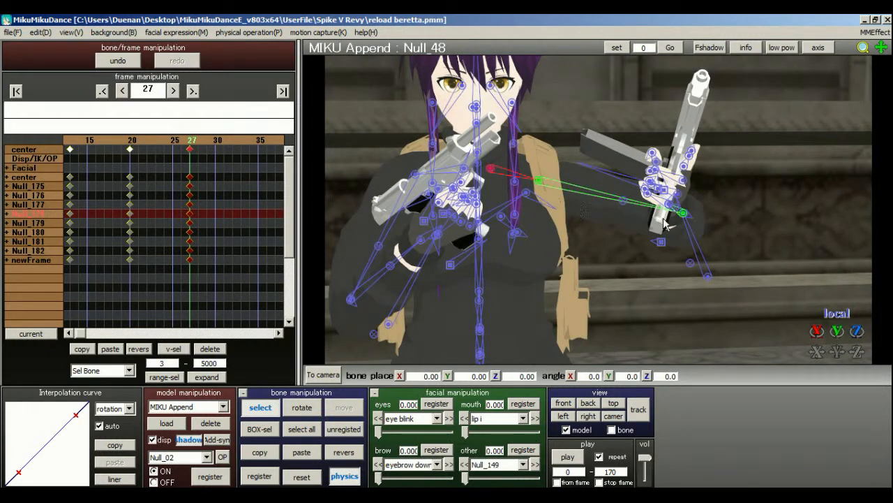
{"action": "right_click_drag", "start_coordinate": [526, 201], "coordinate": [492, 215]}
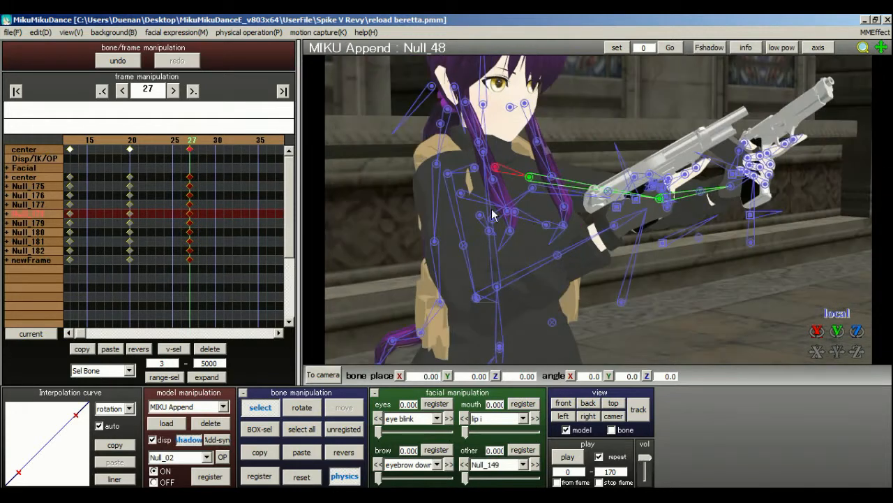
Rotate the right shoulder bone Null_15 to about X 12.0, Y 30.3, Z 16.9.
{"action": "left_click", "coordinate": [450, 176]}
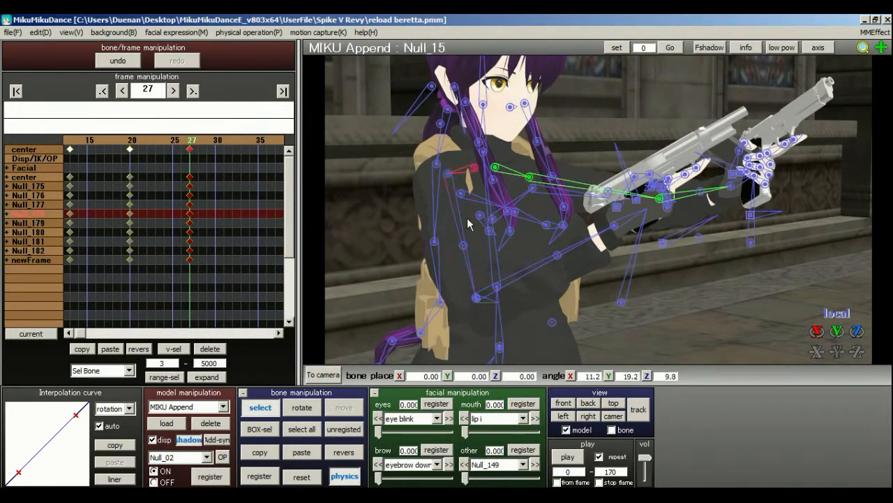
{"action": "left_click", "coordinate": [314, 411]}
{"action": "mouse_move", "coordinate": [474, 162]}
{"action": "left_mouse_down"}
{"action": "mouse_move", "coordinate": [496, 165]}
{"action": "mouse_move", "coordinate": [475, 149]}
{"action": "left_mouse_up"}
{"action": "right_click_drag", "start_coordinate": [537, 175], "coordinate": [480, 206]}
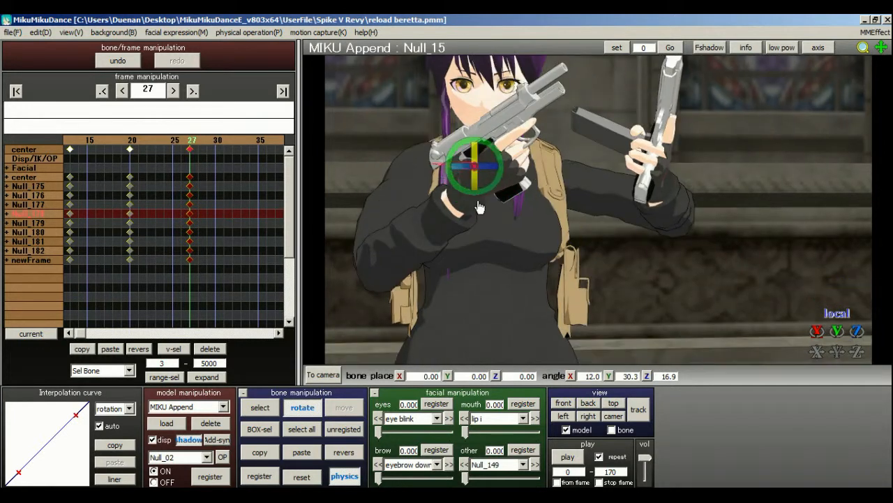
Lower the left upper arm by rotating Null_50 to about X 43.6, Y 55.7, Z 67.4, bringing the magazine under the right-hand pistol.
{"action": "left_click", "coordinate": [260, 407]}
{"action": "left_click", "coordinate": [544, 180]}
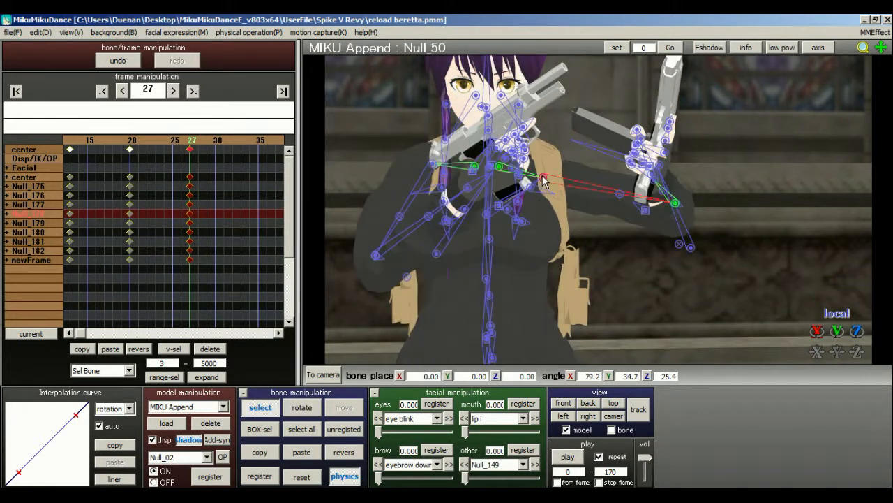
{"action": "left_click", "coordinate": [302, 407]}
{"action": "left_click_drag", "start_coordinate": [573, 167], "coordinate": [576, 197]}
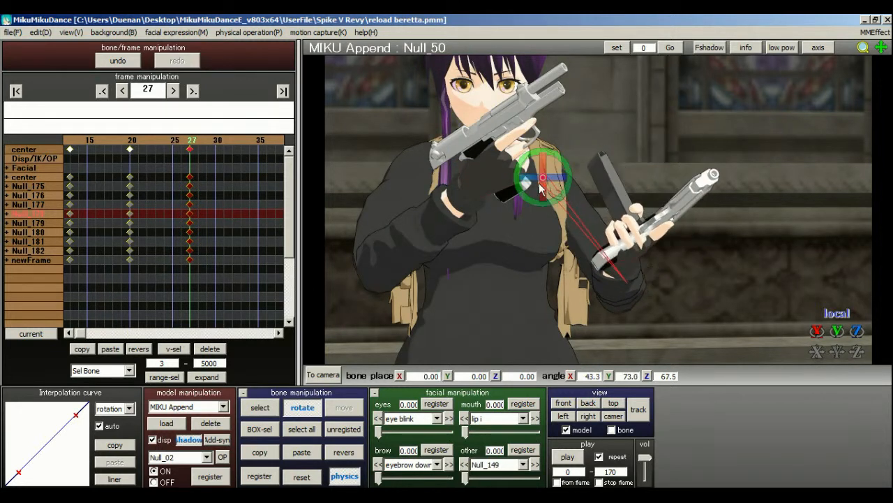
{"action": "left_click_drag", "start_coordinate": [531, 178], "coordinate": [510, 178]}
{"action": "right_click_drag", "start_coordinate": [576, 179], "coordinate": [696, 178]}
{"action": "middle_click_drag", "start_coordinate": [695, 177], "coordinate": [591, 223]}
Rotate the right elbow bone Null_23 to about X 63.4, Y -44.8, Z -104.2, aligning the pistol grip with the magazine.
{"action": "left_click", "coordinate": [263, 408]}
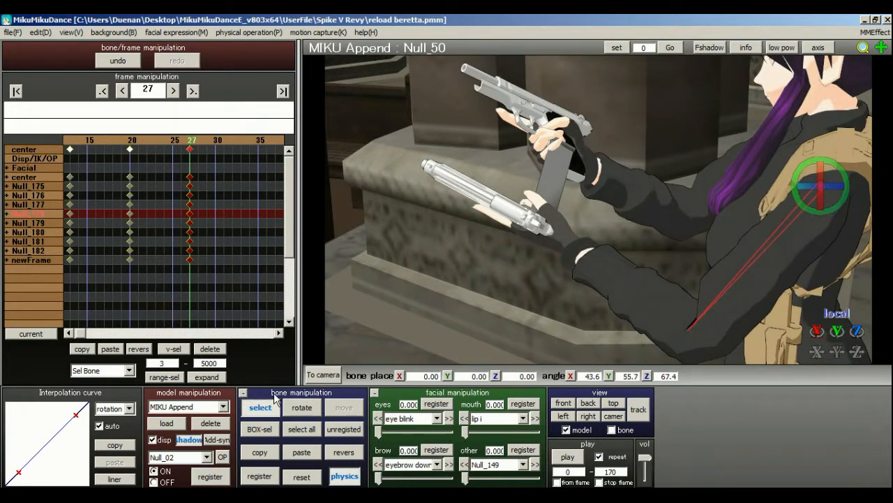
{"action": "right_click_drag", "start_coordinate": [563, 172], "coordinate": [591, 203]}
{"action": "scroll", "coordinate": [620, 211], "scroll_direction": "up", "scroll_amount": 5}
{"action": "left_click", "coordinate": [680, 241]}
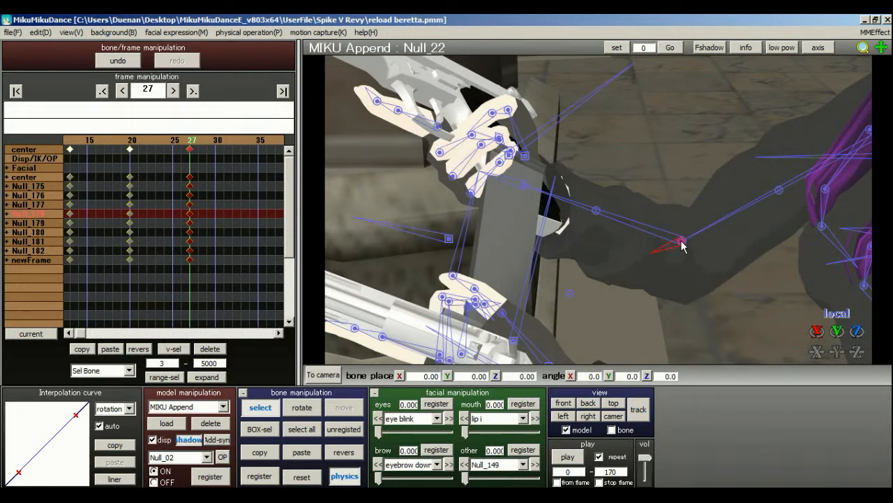
{"action": "left_click", "coordinate": [301, 408]}
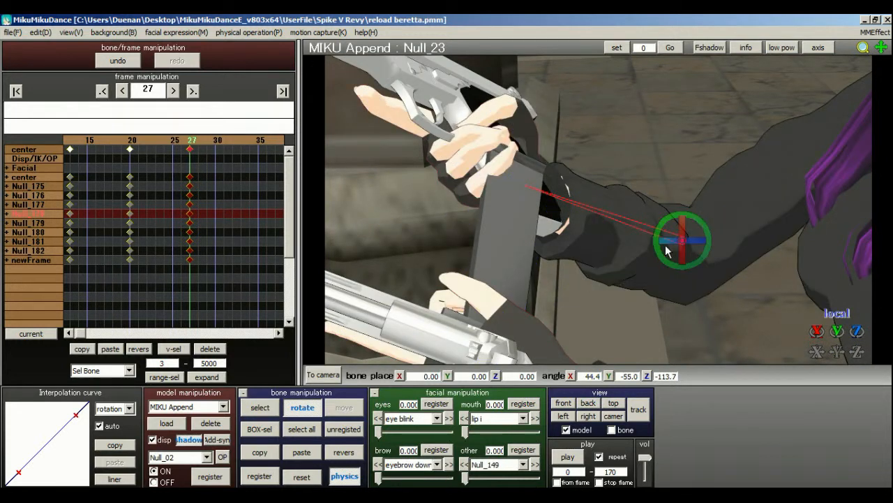
{"action": "left_click_drag", "start_coordinate": [663, 246], "coordinate": [682, 264]}
{"action": "scroll", "coordinate": [673, 247], "scroll_direction": "down", "scroll_amount": 3}
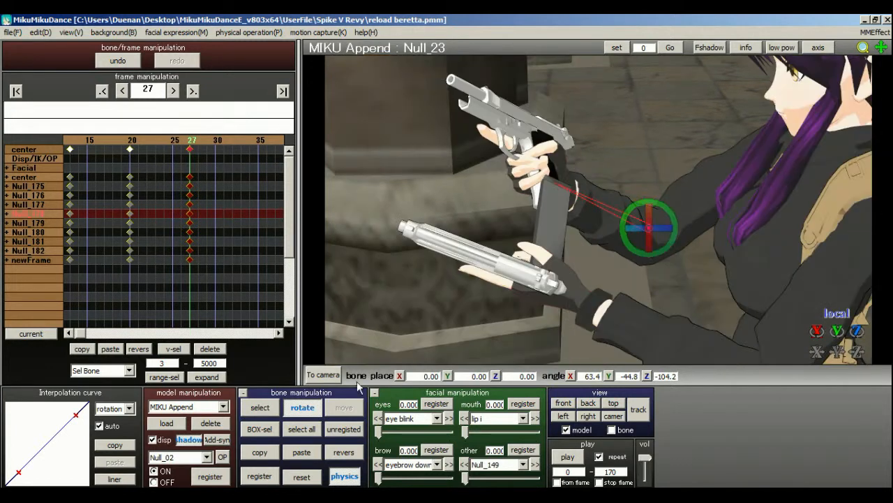
Rotate the left wrist bone L hand to tilt the magazine toward the right-hand pistol's grip.
{"action": "left_click", "coordinate": [260, 409]}
{"action": "left_click", "coordinate": [582, 304]}
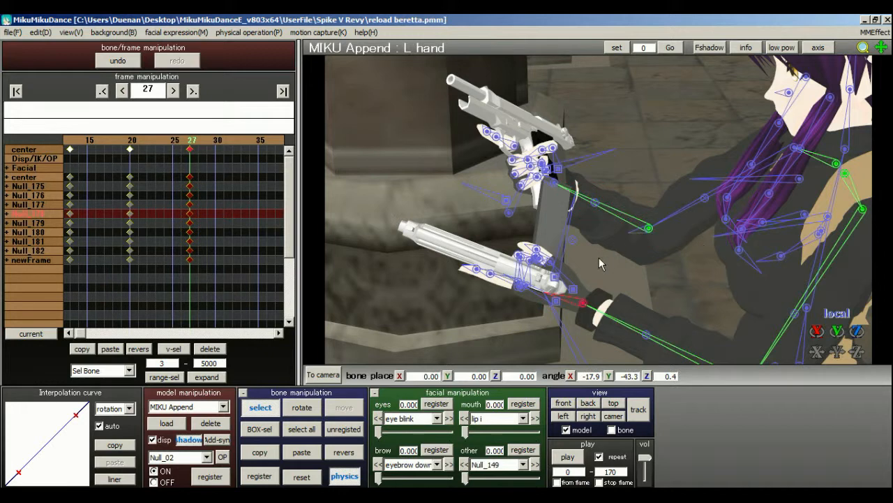
{"action": "scroll", "coordinate": [589, 198], "scroll_direction": "up", "scroll_amount": 3}
{"action": "scroll", "coordinate": [589, 198], "scroll_direction": "down", "scroll_amount": 3}
{"action": "middle_click_drag", "start_coordinate": [598, 210], "coordinate": [549, 151]}
{"action": "left_click", "coordinate": [314, 409]}
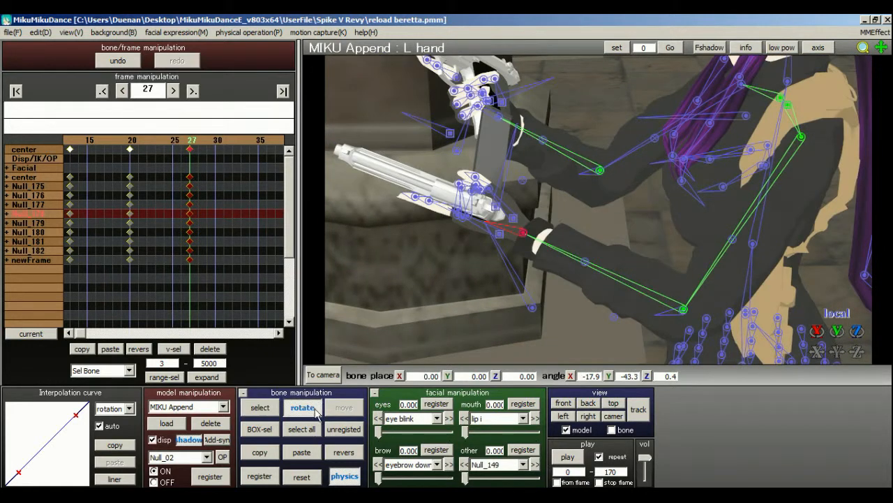
{"action": "left_click_drag", "start_coordinate": [539, 237], "coordinate": [550, 222]}
Rotate the left shoulder's parent bone shoulderP_L to bring the magazine in line with the right-hand pistol's grip.
{"action": "left_click", "coordinate": [253, 407]}
{"action": "left_click", "coordinate": [787, 105]}
{"action": "left_click", "coordinate": [302, 409]}
{"action": "left_click_drag", "start_coordinate": [795, 116], "coordinate": [812, 105]}
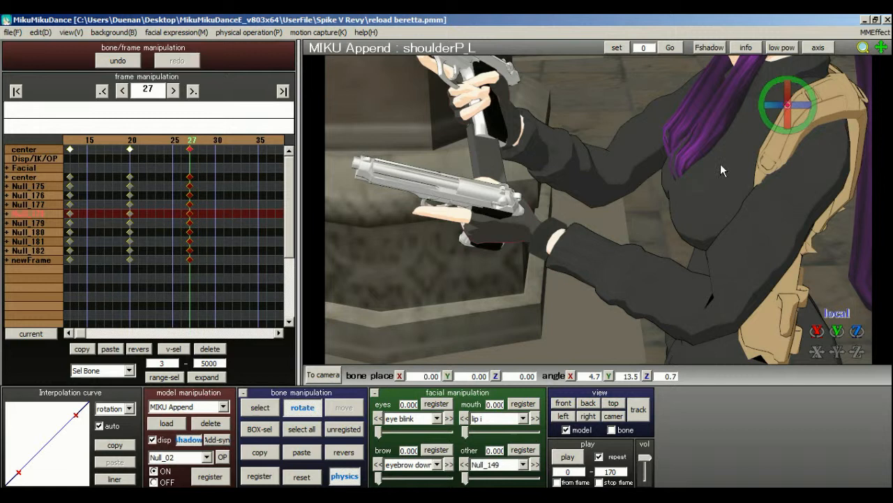
{"action": "right_click_drag", "start_coordinate": [722, 170], "coordinate": [649, 157]}
{"action": "left_click_drag", "start_coordinate": [785, 117], "coordinate": [790, 113]}
Rotate the left wrist bone L hand to about X -28.5, Y -77.3, Z -1.1.
{"action": "left_click", "coordinate": [259, 407]}
{"action": "left_click", "coordinate": [517, 233]}
{"action": "key", "text": "x"}
{"action": "mouse_move", "coordinate": [540, 222]}
{"action": "left_mouse_down"}
{"action": "mouse_move", "coordinate": [519, 215]}
{"action": "mouse_move", "coordinate": [542, 237]}
{"action": "left_mouse_up"}
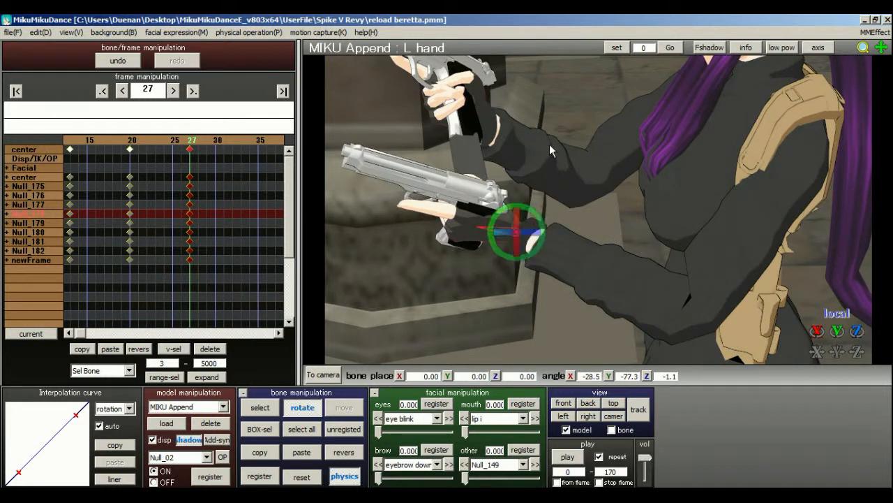
Rotate the right wrist bone R hand to about X 12.6, Y -4.8, Z 15.3 and keyframe all bones at frame 27.
{"action": "right_click_drag", "start_coordinate": [550, 144], "coordinate": [637, 144]}
{"action": "right_click_drag", "start_coordinate": [428, 352], "coordinate": [508, 224]}
{"action": "left_click", "coordinate": [261, 408]}
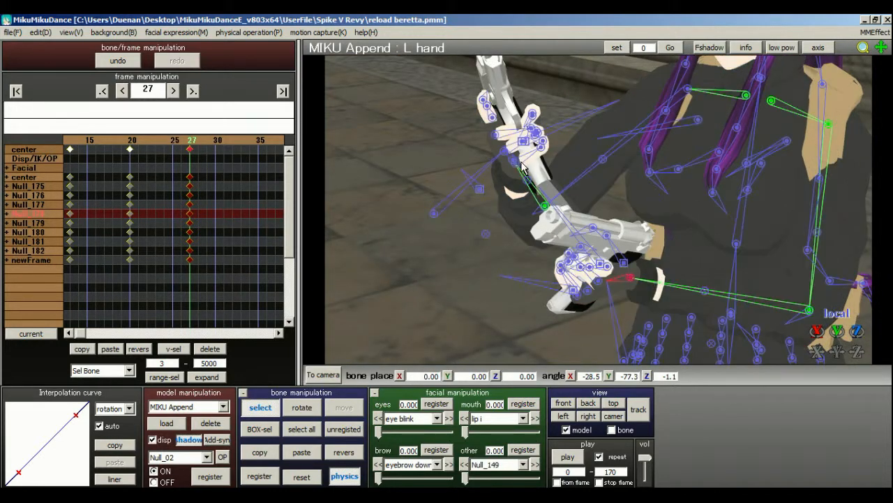
{"action": "right_click_drag", "start_coordinate": [518, 174], "coordinate": [554, 169]}
{"action": "left_click", "coordinate": [623, 106]}
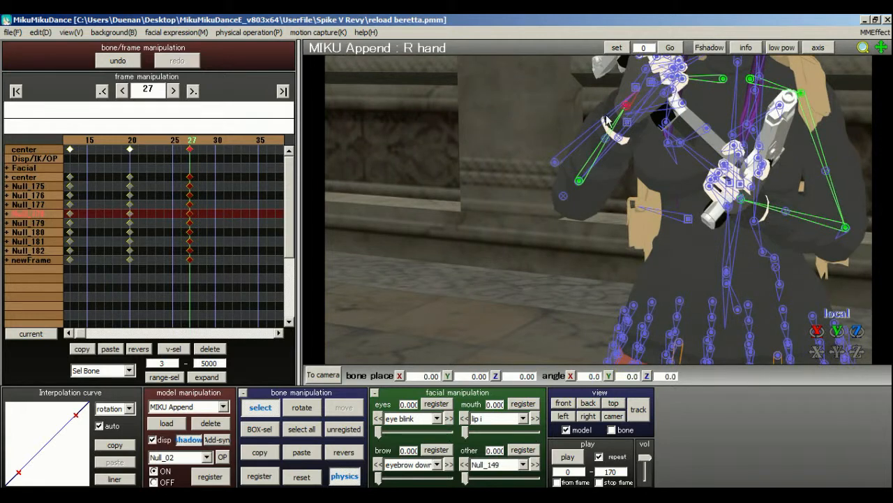
{"action": "right_click_drag", "start_coordinate": [607, 120], "coordinate": [498, 198]}
{"action": "left_click", "coordinate": [305, 408]}
{"action": "left_click_drag", "start_coordinate": [541, 141], "coordinate": [563, 148]}
{"action": "right_click_drag", "start_coordinate": [615, 138], "coordinate": [402, 416]}
{"action": "left_click", "coordinate": [307, 432]}
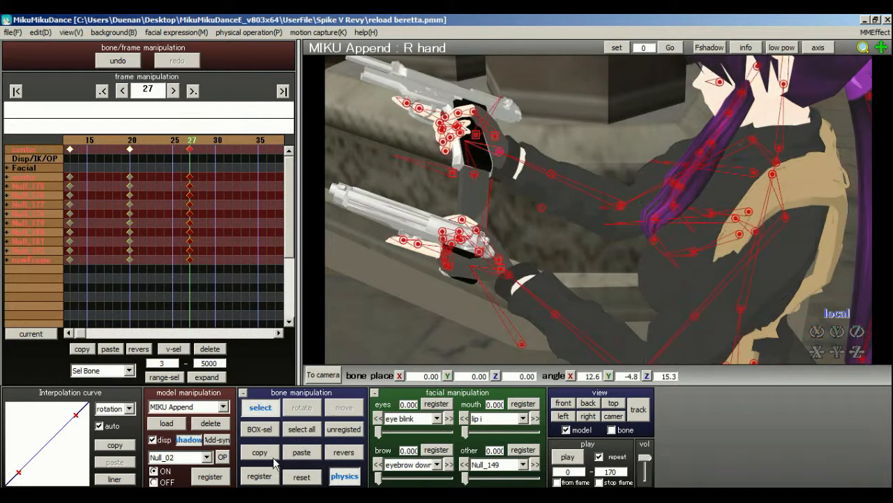
Try rotating the right shoulder's parent bone shoulderP_R, and restore the registered pose at frame 27.
{"action": "right_click_drag", "start_coordinate": [555, 229], "coordinate": [707, 111]}
{"action": "left_click", "coordinate": [744, 133]}
{"action": "left_click", "coordinate": [302, 408]}
{"action": "right_click_drag", "start_coordinate": [594, 134], "coordinate": [702, 160]}
{"action": "left_click_drag", "start_coordinate": [757, 145], "coordinate": [726, 148]}
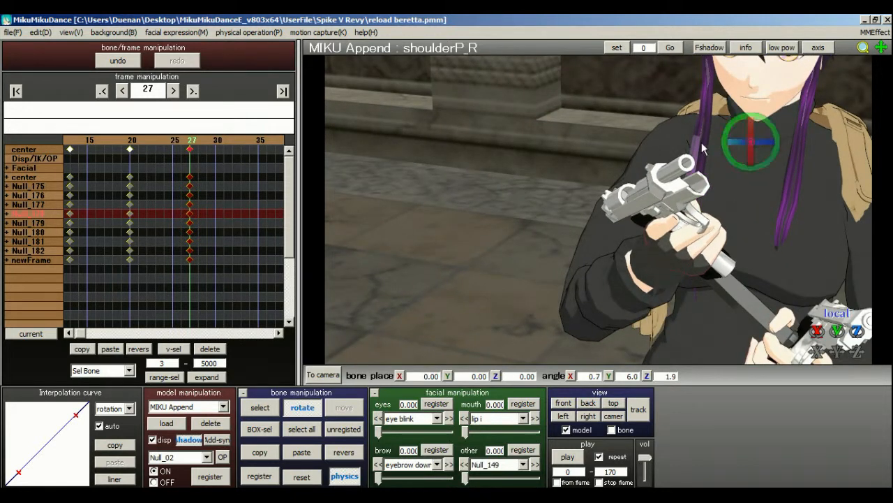
{"action": "left_click", "coordinate": [175, 144]}
{"action": "left_click", "coordinate": [200, 142]}
{"action": "left_click", "coordinate": [198, 142]}
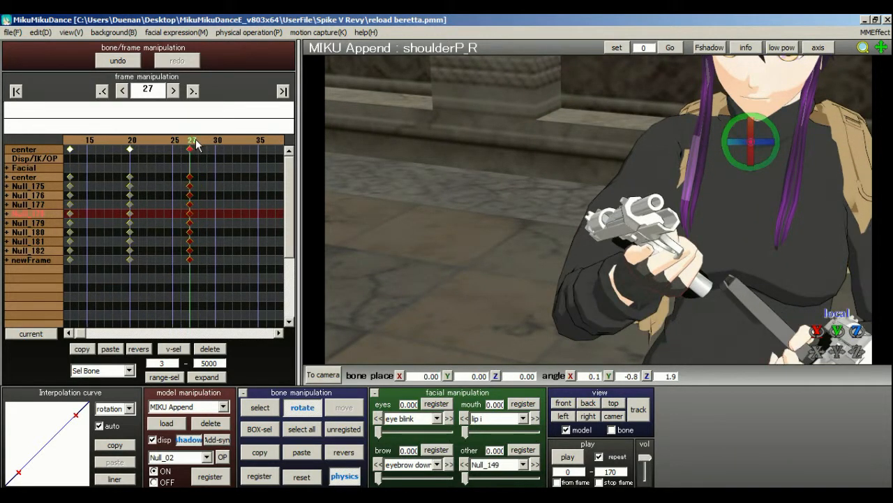
{"action": "left_click", "coordinate": [639, 410]}
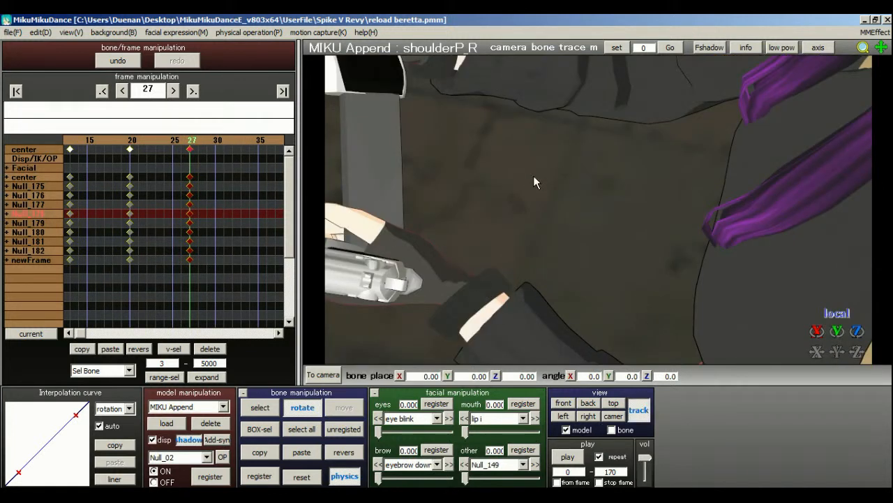
{"action": "left_click", "coordinate": [321, 376]}
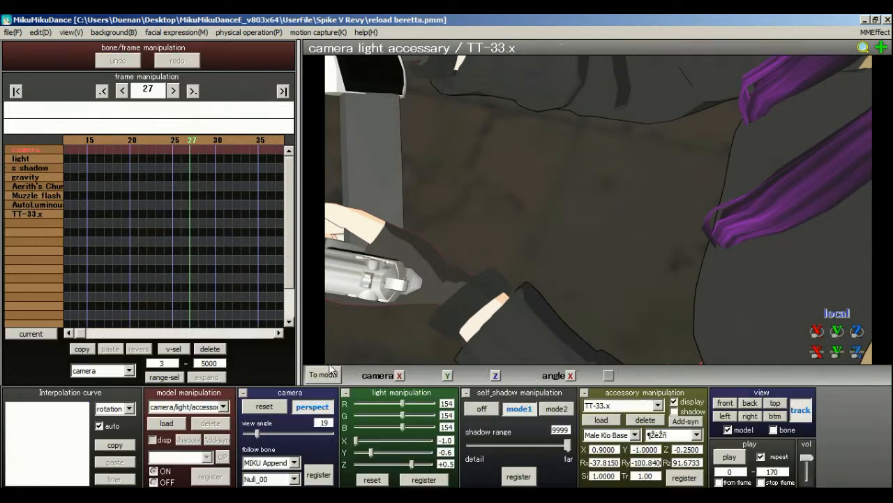
{"action": "left_click", "coordinate": [323, 375]}
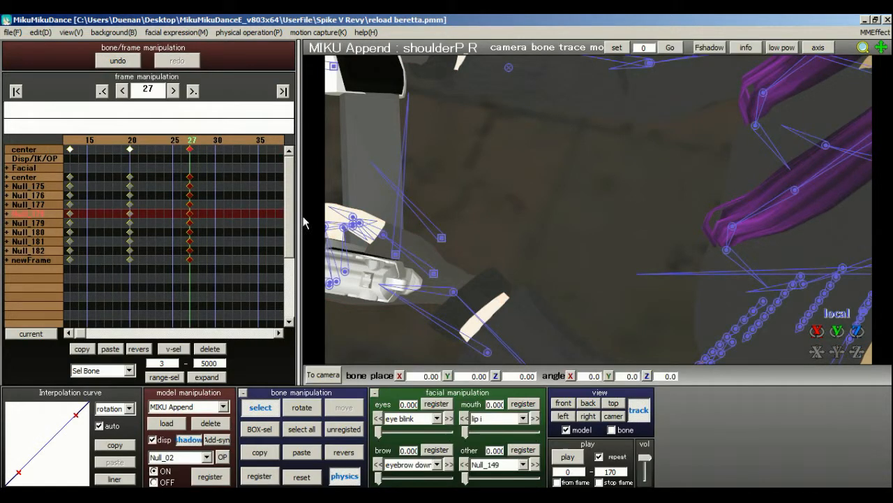
{"action": "left_click", "coordinate": [639, 410]}
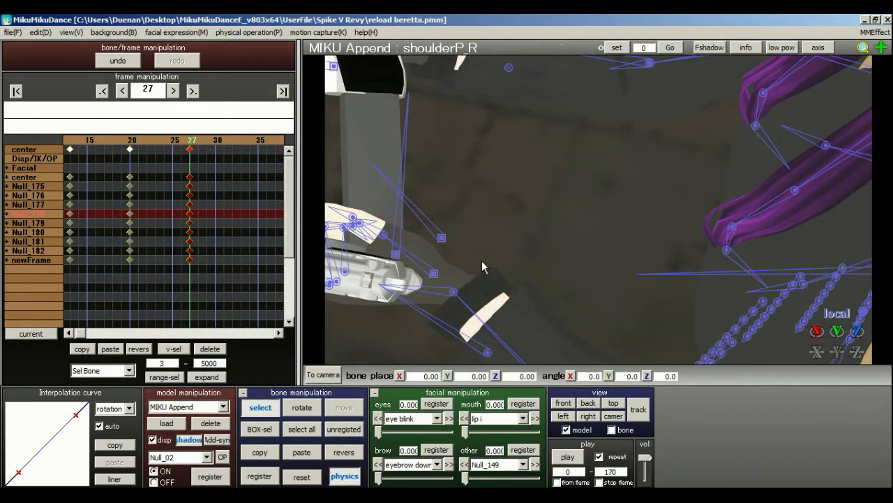
At frame 31, rotate the left upper arm bone Null_50 to about X 37.3, Y 58.0, Z 81.8, pushing the magazine toward the grip.
{"action": "right_click_drag", "start_coordinate": [559, 246], "coordinate": [566, 221]}
{"action": "scroll", "coordinate": [567, 221], "scroll_direction": "down", "scroll_amount": 3}
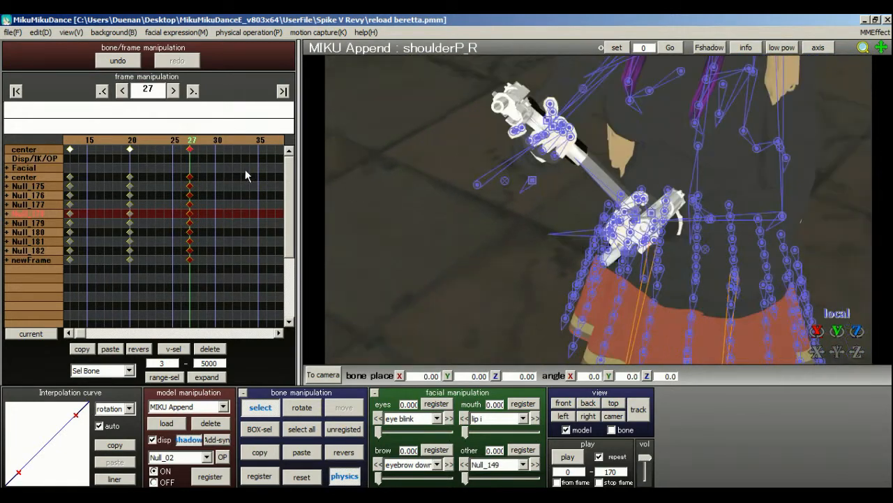
{"action": "left_click", "coordinate": [227, 144]}
{"action": "right_click_drag", "start_coordinate": [524, 178], "coordinate": [494, 175]}
{"action": "right_click_drag", "start_coordinate": [585, 217], "coordinate": [622, 180]}
{"action": "left_click", "coordinate": [601, 75]}
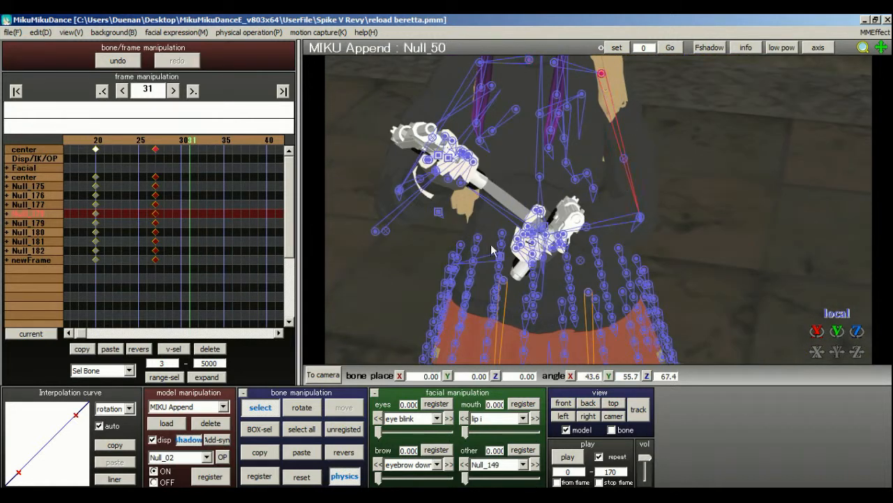
{"action": "left_click", "coordinate": [300, 411]}
{"action": "left_click_drag", "start_coordinate": [594, 92], "coordinate": [601, 61]}
{"action": "right_click_drag", "start_coordinate": [519, 89], "coordinate": [579, 253]}
Rotate the left wrist bone L hand to about X -36.1, Y -80.6, Z -9.3, aligning the magazine with the pistol grip.
{"action": "left_click", "coordinate": [260, 407]}
{"action": "scroll", "coordinate": [524, 282], "scroll_direction": "up", "scroll_amount": 3}
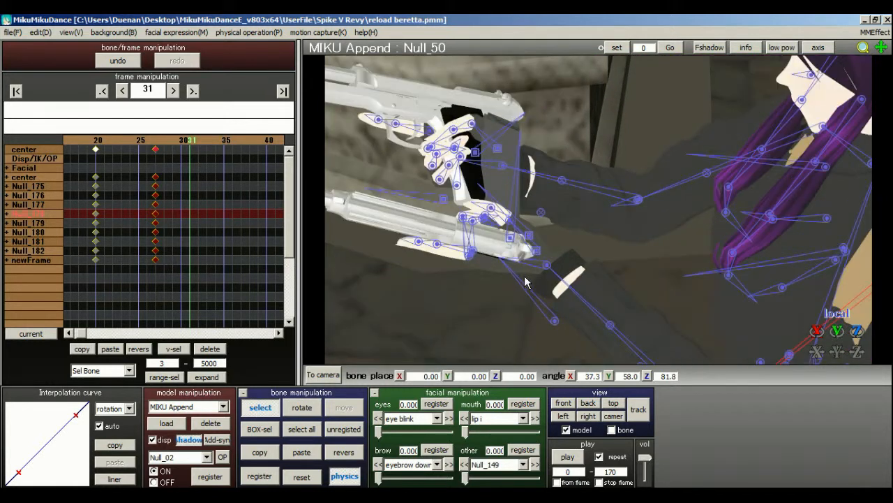
{"action": "left_click", "coordinate": [547, 266]}
{"action": "left_click", "coordinate": [302, 407]}
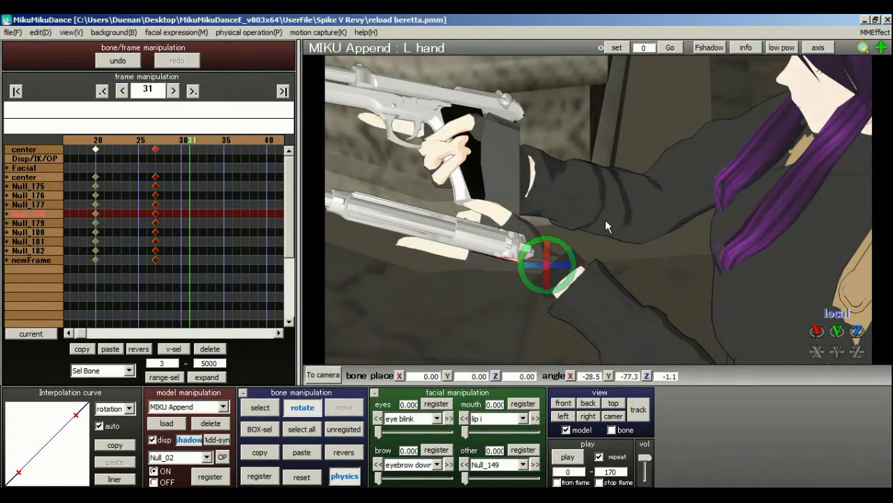
{"action": "left_click_drag", "start_coordinate": [571, 259], "coordinate": [531, 277]}
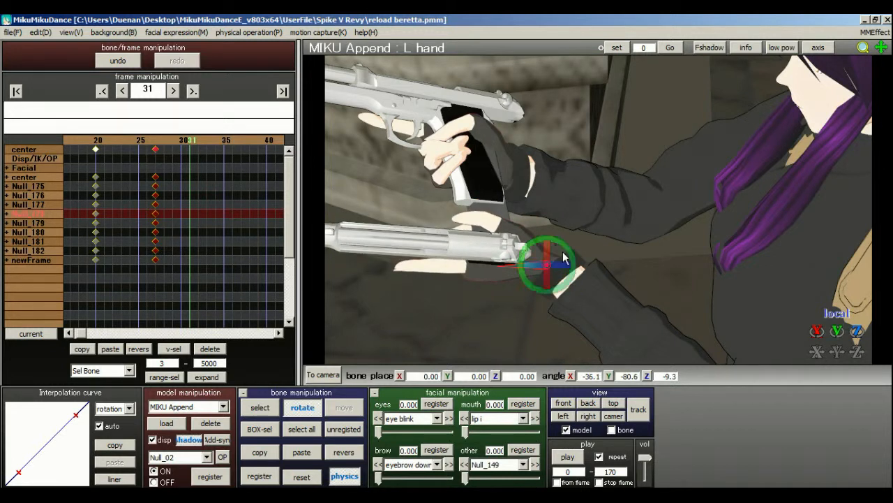
Rotate the right shoulder bone Null_15 to about X 9.6, Y 32.5, Z 17.5.
{"action": "right_click_drag", "start_coordinate": [716, 214], "coordinate": [686, 213]}
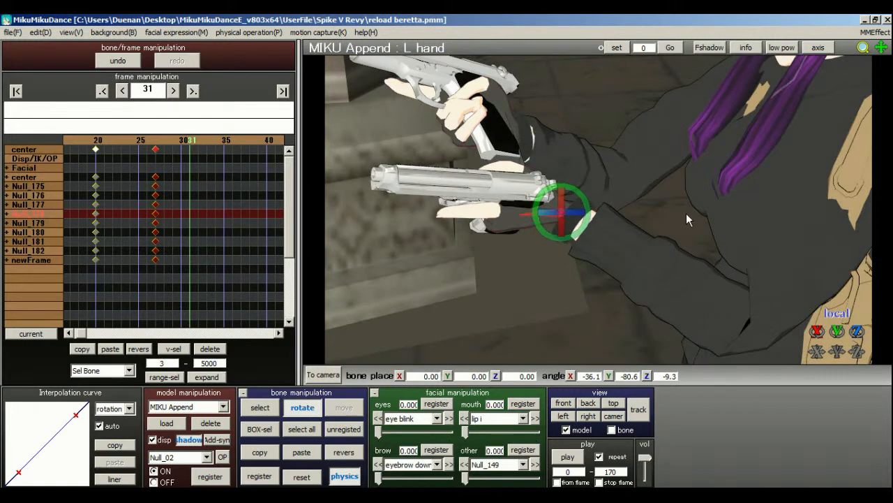
{"action": "left_click", "coordinate": [261, 409]}
{"action": "right_click_drag", "start_coordinate": [529, 251], "coordinate": [667, 210]}
{"action": "middle_click_drag", "start_coordinate": [668, 210], "coordinate": [534, 209]}
{"action": "left_click", "coordinate": [699, 86]}
{"action": "left_click", "coordinate": [700, 91]}
{"action": "left_click", "coordinate": [302, 407]}
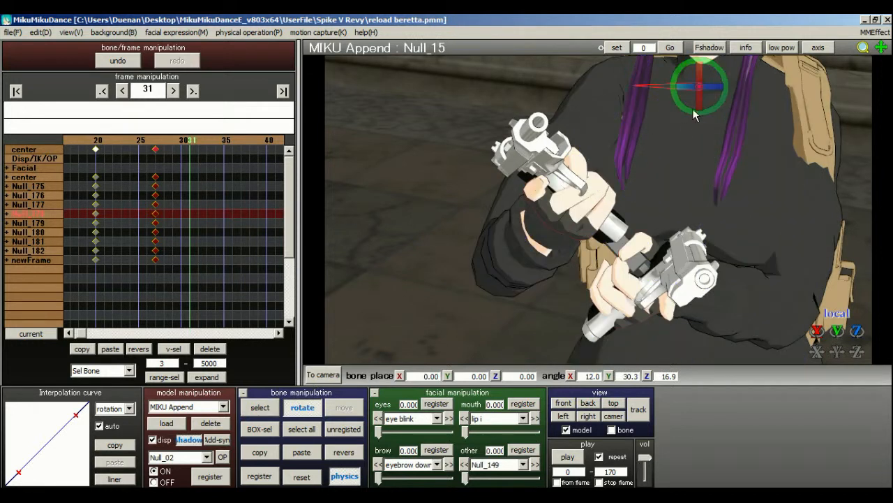
{"action": "left_click_drag", "start_coordinate": [709, 88], "coordinate": [696, 103]}
At frame 31, rotate the right wrist bone R hand to about X 12.4, Y -1.8, Z 22.8.
{"action": "left_click", "coordinate": [258, 408]}
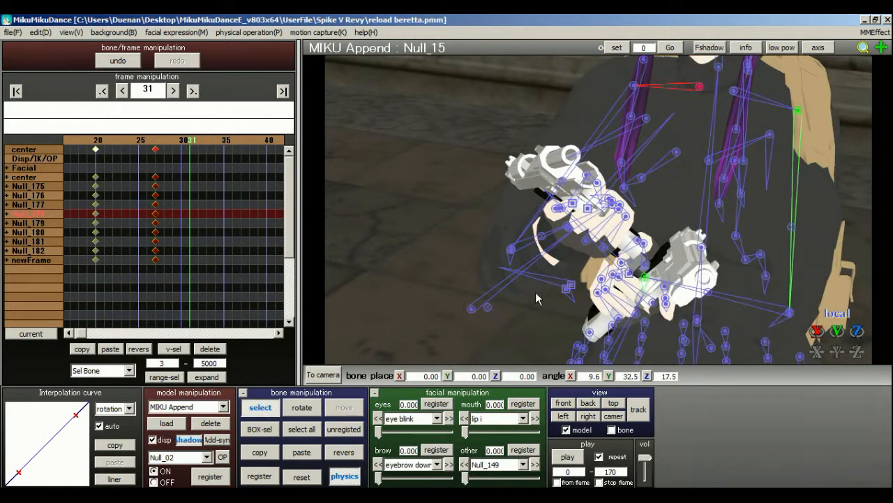
{"action": "right_click_drag", "start_coordinate": [536, 294], "coordinate": [677, 194]}
{"action": "left_click", "coordinate": [753, 126]}
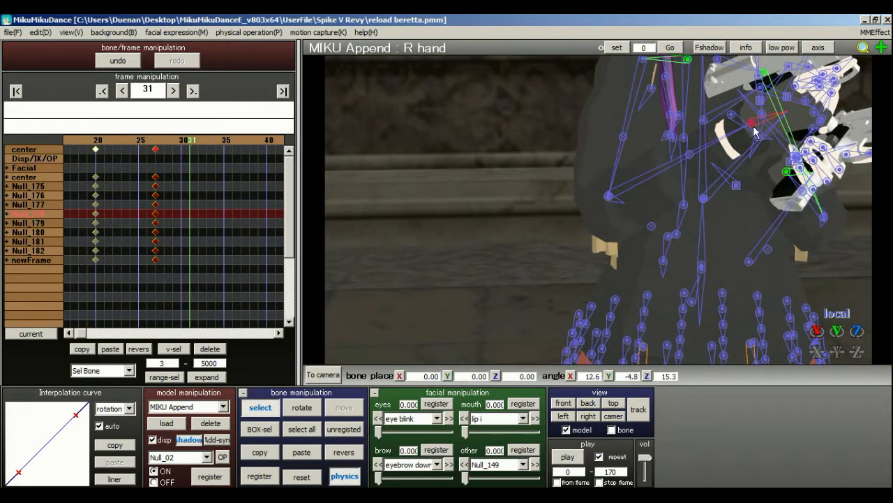
{"action": "left_click", "coordinate": [312, 407]}
{"action": "right_click_drag", "start_coordinate": [749, 155], "coordinate": [582, 213]}
{"action": "scroll", "coordinate": [579, 211], "scroll_direction": "up", "scroll_amount": 5}
{"action": "scroll", "coordinate": [607, 212], "scroll_direction": "down", "scroll_amount": 5}
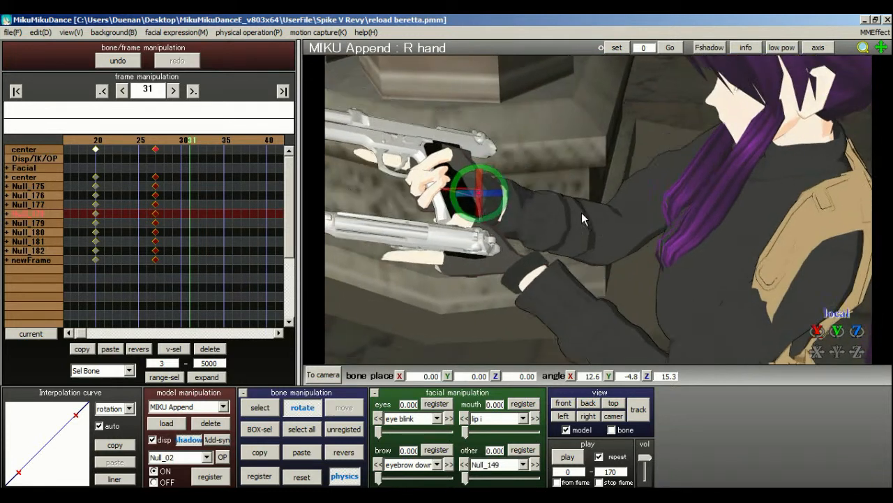
{"action": "scroll", "coordinate": [481, 193], "scroll_direction": "up", "scroll_amount": 5}
{"action": "middle_click_drag", "start_coordinate": [481, 194], "coordinate": [601, 211]}
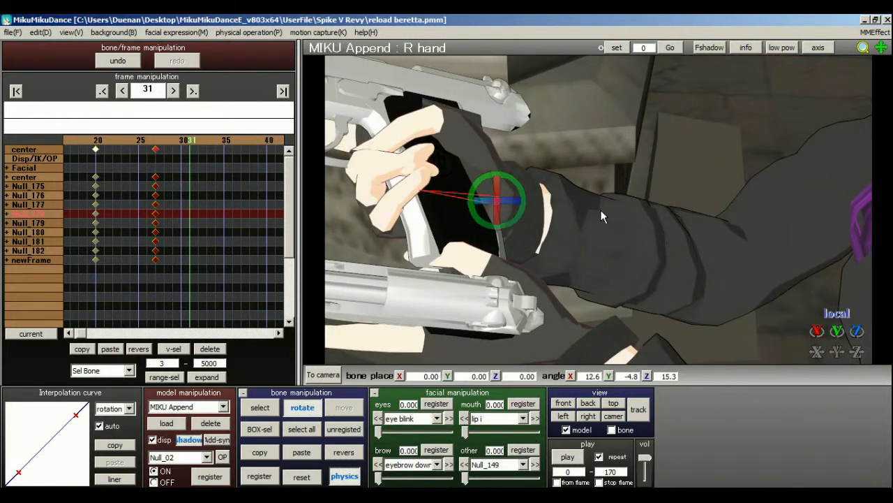
{"action": "left_click_drag", "start_coordinate": [494, 204], "coordinate": [525, 206]}
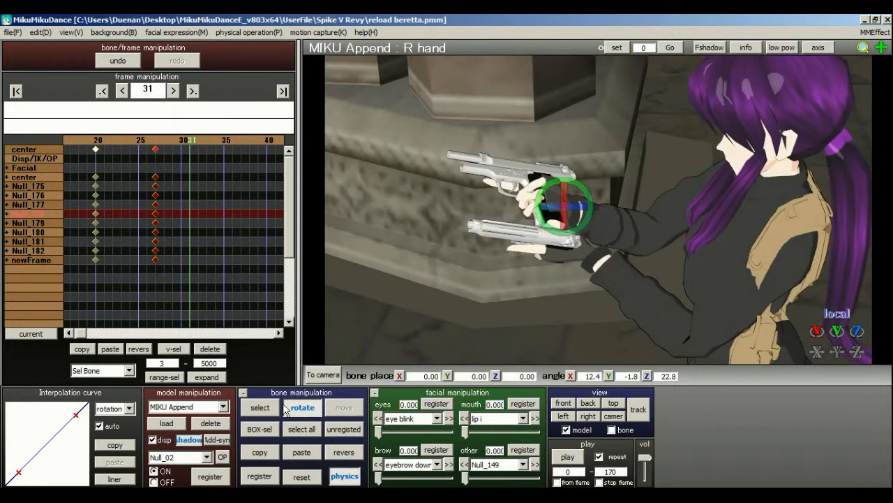
Rotate the right shoulder's parent bone shoulderP_R to about X -1.1, Y -5.8, Z -0.8.
{"action": "left_click", "coordinate": [276, 408]}
{"action": "left_click", "coordinate": [779, 199]}
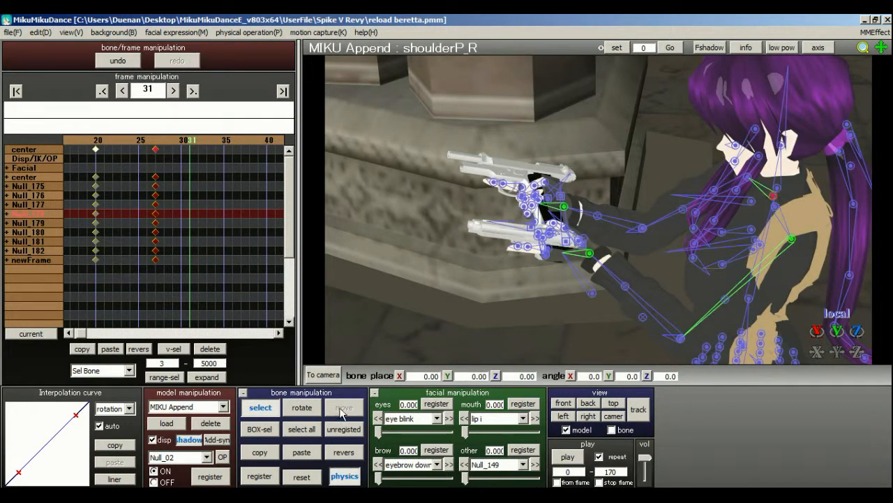
{"action": "left_click", "coordinate": [301, 406]}
{"action": "left_click_drag", "start_coordinate": [764, 202], "coordinate": [795, 187]}
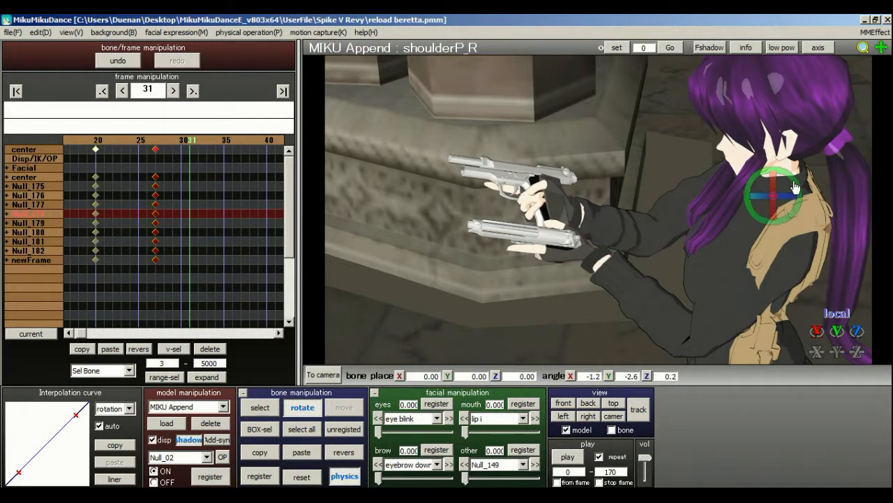
{"action": "right_click_drag", "start_coordinate": [698, 307], "coordinate": [564, 175]}
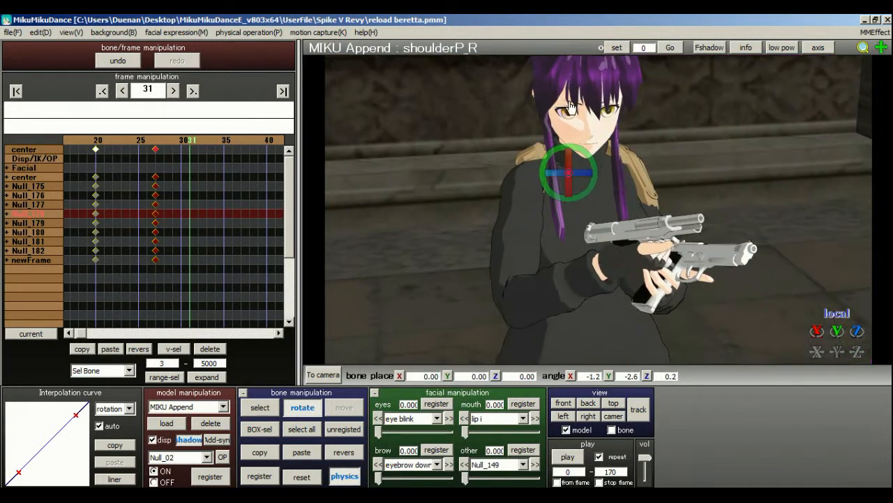
{"action": "left_click_drag", "start_coordinate": [564, 174], "coordinate": [567, 174]}
{"action": "right_click_drag", "start_coordinate": [567, 174], "coordinate": [719, 182]}
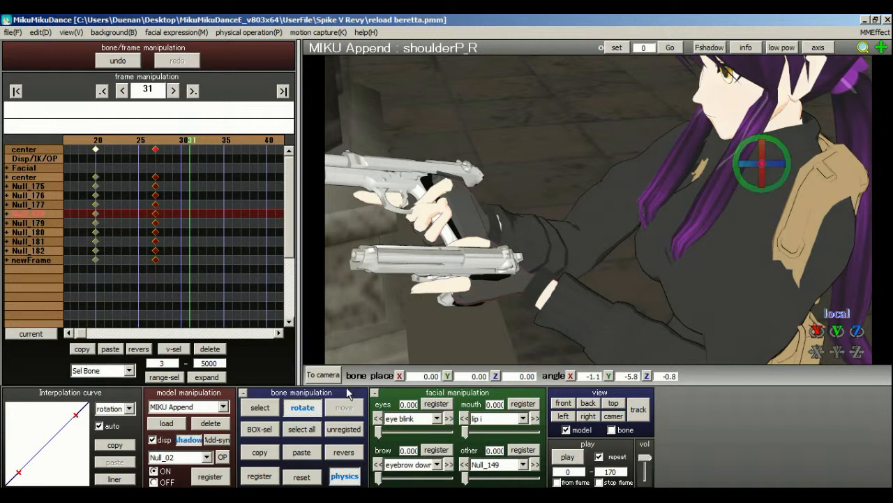
Rotate the right arm bone Null_23 to about X 62.8, Y -44.1, Z -105.8.
{"action": "left_click", "coordinate": [262, 409]}
{"action": "left_click", "coordinate": [564, 246]}
{"action": "left_click", "coordinate": [565, 247]}
{"action": "left_click", "coordinate": [301, 407]}
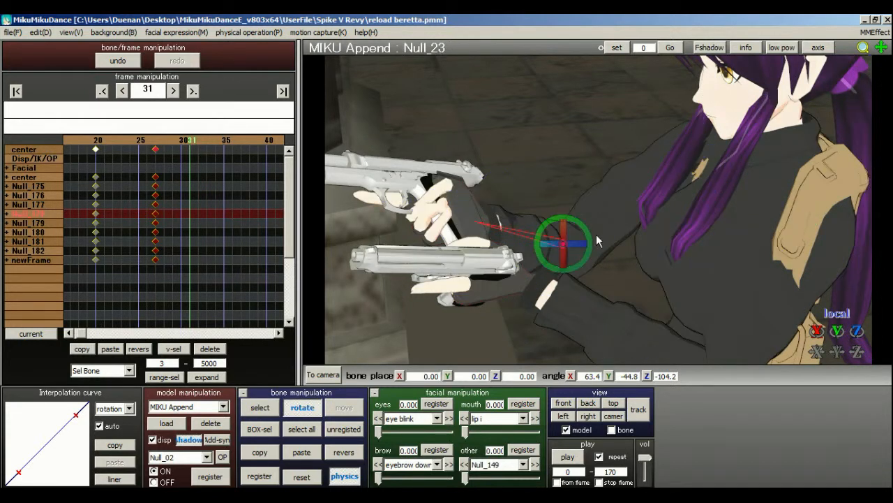
{"action": "mouse_move", "coordinate": [577, 245]}
{"action": "left_mouse_down"}
{"action": "mouse_move", "coordinate": [586, 247]}
{"action": "mouse_move", "coordinate": [566, 246]}
{"action": "left_mouse_up"}
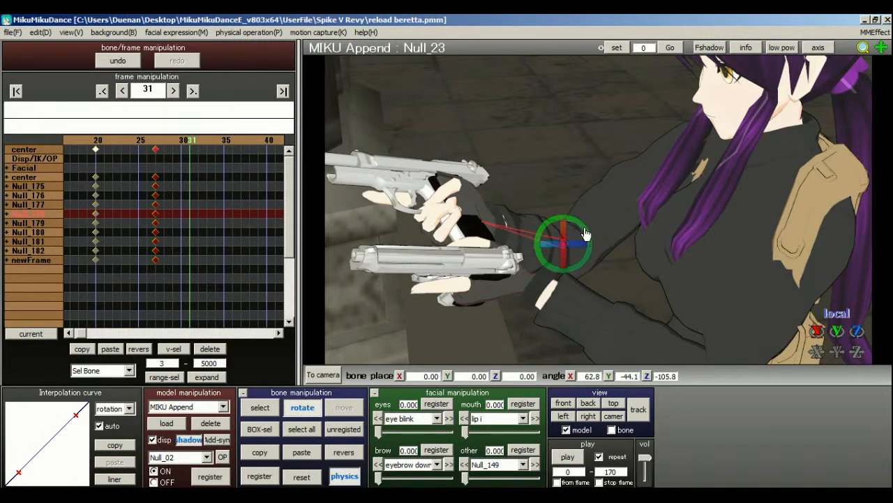
Rotate the right wrist bone R hand a little further so the upper pistol's muzzle tilts slightly upward.
{"action": "left_click", "coordinate": [259, 408]}
{"action": "right_click_drag", "start_coordinate": [433, 279], "coordinate": [492, 229]}
{"action": "left_click", "coordinate": [488, 203]}
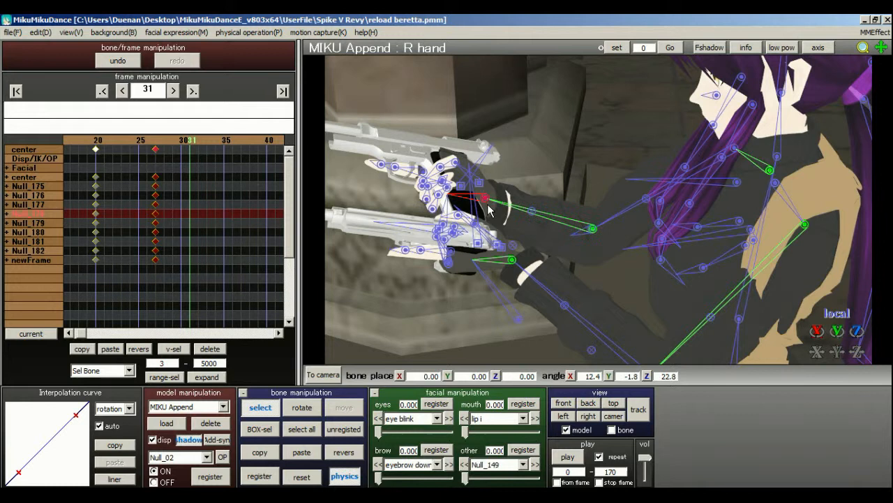
{"action": "key", "text": "x"}
{"action": "mouse_move", "coordinate": [485, 205]}
{"action": "left_mouse_down"}
{"action": "mouse_move", "coordinate": [484, 219]}
{"action": "mouse_move", "coordinate": [511, 192]}
{"action": "mouse_move", "coordinate": [471, 204]}
{"action": "left_mouse_up"}
Select all bones of MIKU Append and register the pose at frame 31.
{"action": "left_click", "coordinate": [331, 430]}
{"action": "left_click", "coordinate": [307, 431]}
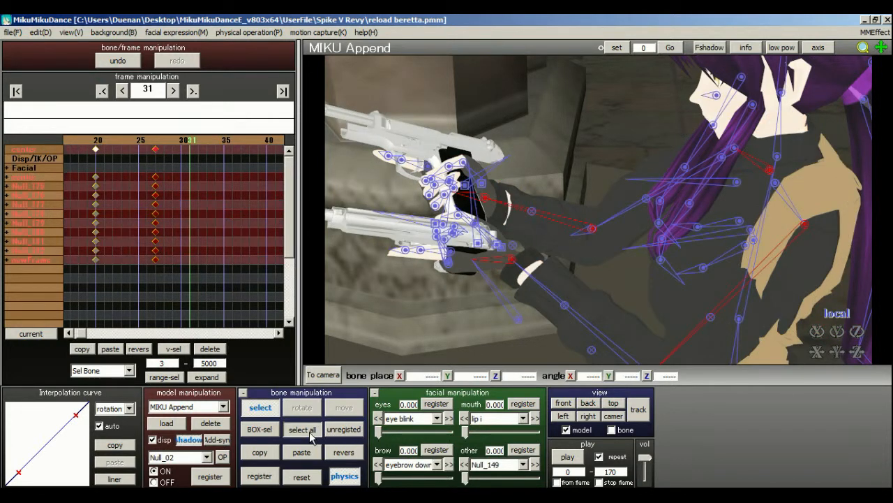
{"action": "left_click", "coordinate": [258, 477]}
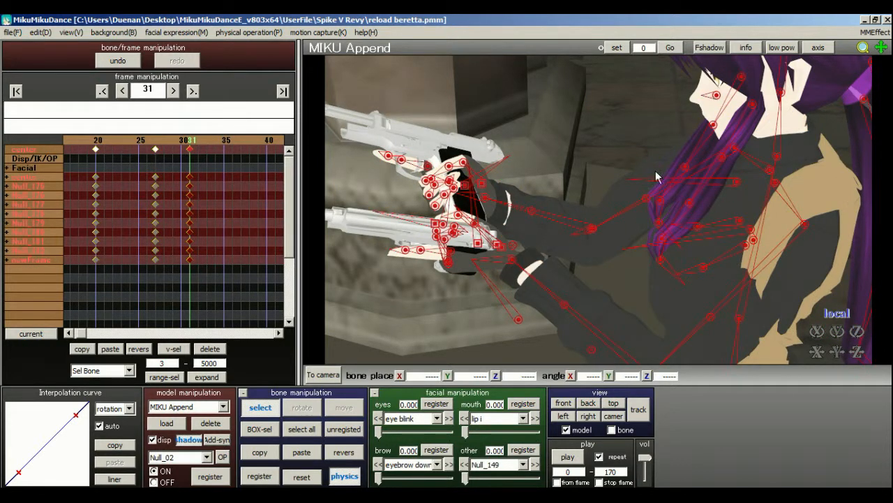
Switch to camera editing at frame 0 and reframe the view on the right-hand pistol and magazine.
{"action": "left_click", "coordinate": [223, 409]}
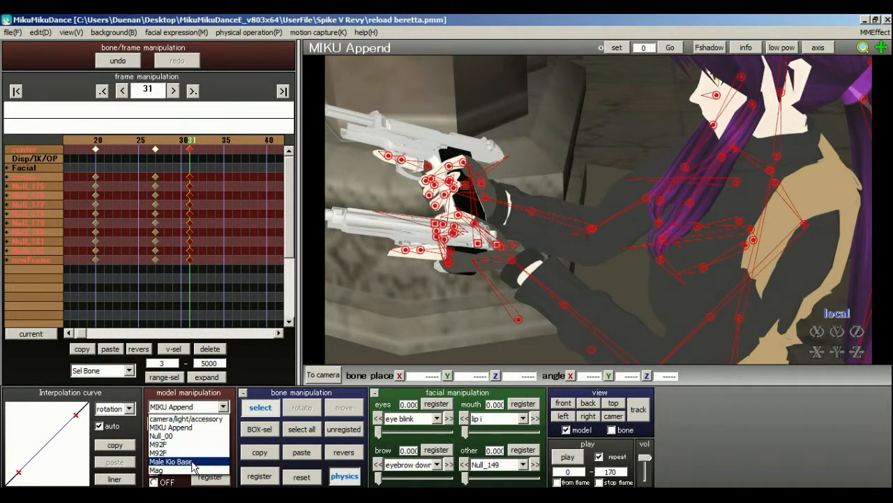
{"action": "left_click", "coordinate": [171, 464]}
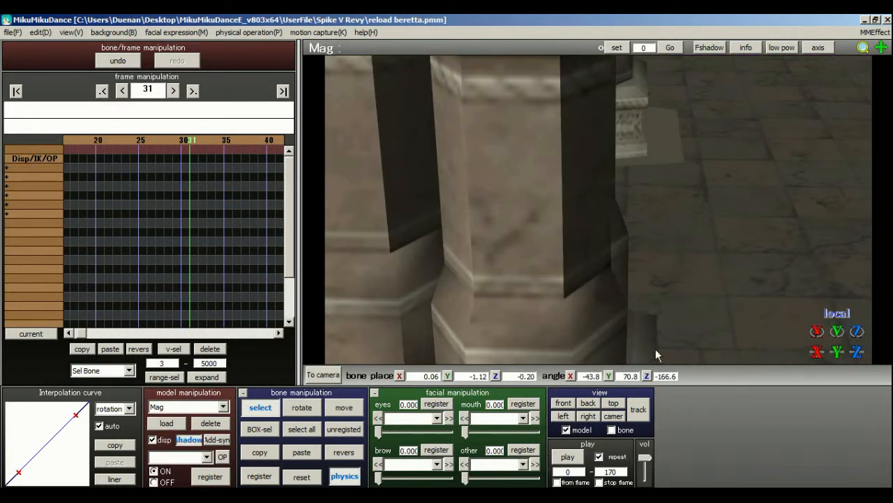
{"action": "left_click", "coordinate": [339, 372]}
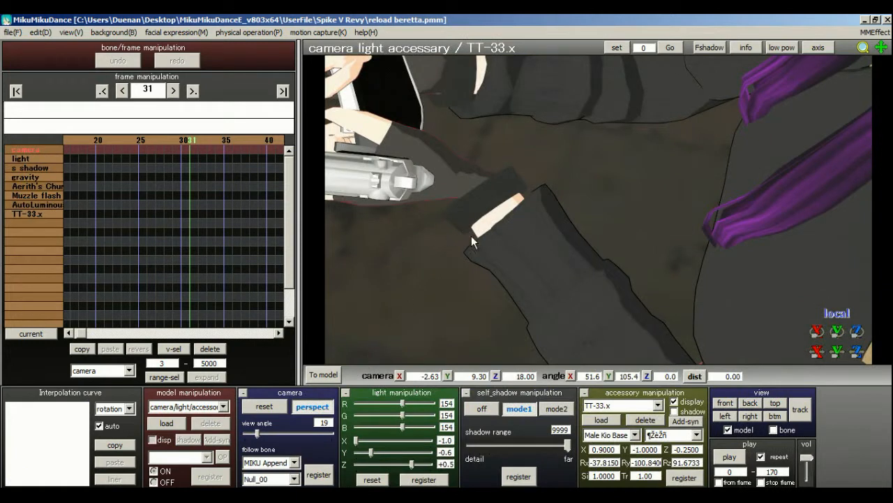
{"action": "left_click", "coordinate": [17, 92]}
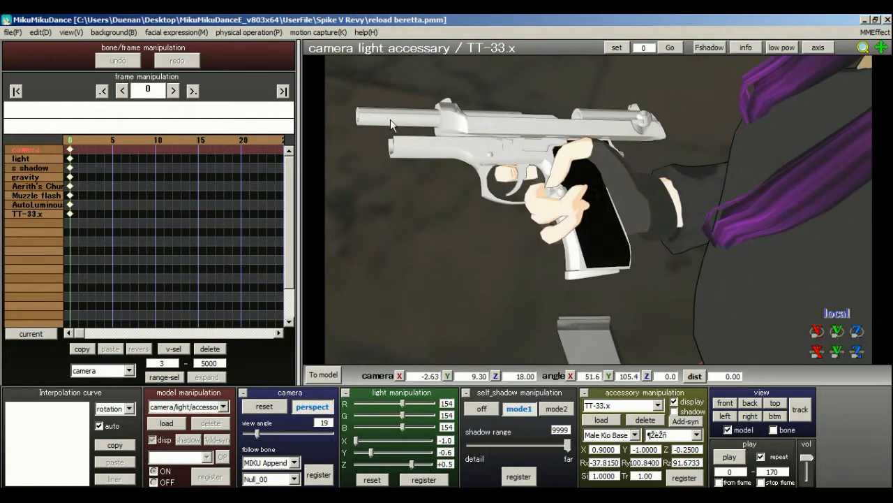
{"action": "right_click_drag", "start_coordinate": [377, 128], "coordinate": [401, 136]}
{"action": "middle_click_drag", "start_coordinate": [400, 136], "coordinate": [402, 139]}
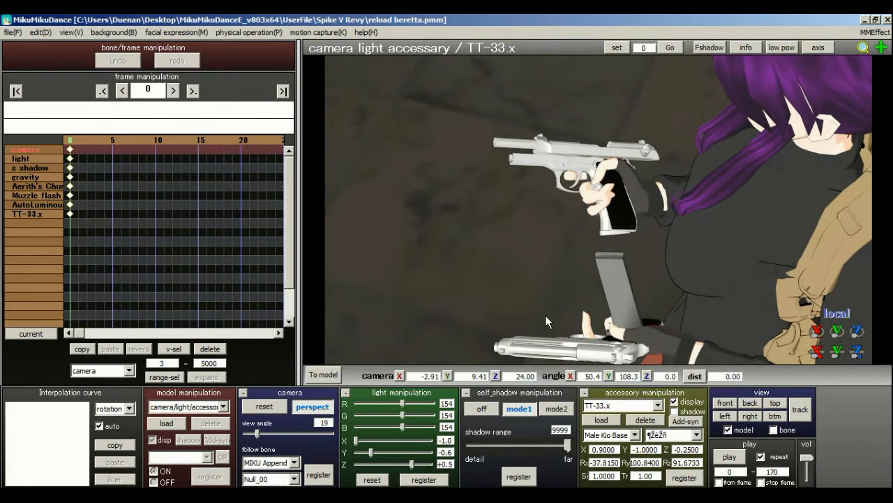
{"action": "right_click_drag", "start_coordinate": [545, 314], "coordinate": [535, 333]}
{"action": "middle_click_drag", "start_coordinate": [546, 312], "coordinate": [537, 358]}
{"action": "right_click_drag", "start_coordinate": [560, 343], "coordinate": [561, 311]}
{"action": "middle_click_drag", "start_coordinate": [561, 310], "coordinate": [548, 288]}
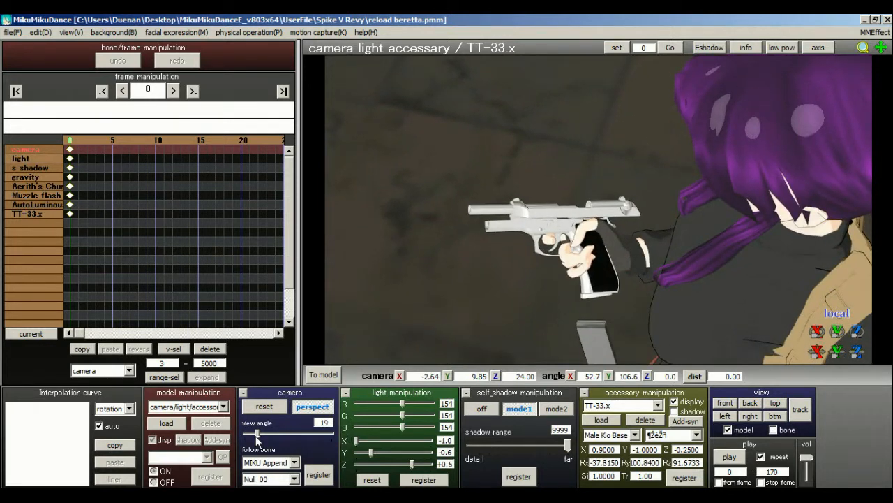
Set the camera's view angle to 16, place it at about X -2.67, Y 9.50, Z 24.00, and register it at frame 0.
{"action": "left_click_drag", "start_coordinate": [257, 436], "coordinate": [255, 438]}
{"action": "middle_click_drag", "start_coordinate": [416, 277], "coordinate": [447, 243]}
{"action": "right_click_drag", "start_coordinate": [436, 220], "coordinate": [445, 241]}
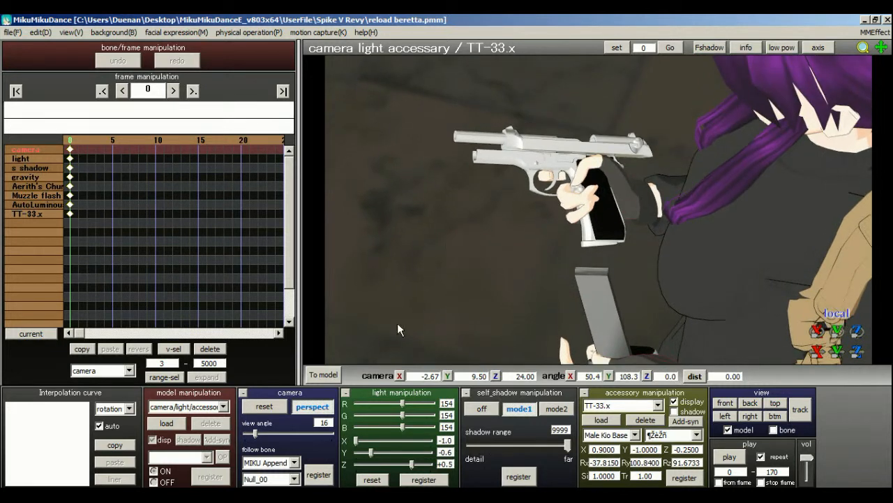
{"action": "left_click", "coordinate": [320, 476]}
At frame 33, move the camera to about X -3.07, Y 10.30, Z 24.00 and register it.
{"action": "left_click_drag", "start_coordinate": [78, 144], "coordinate": [213, 140]}
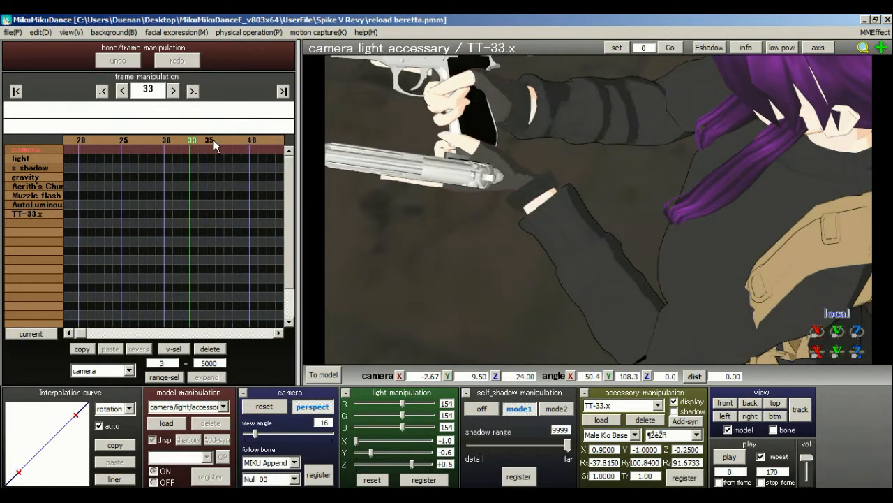
{"action": "middle_click_drag", "start_coordinate": [340, 178], "coordinate": [510, 265]}
{"action": "left_click", "coordinate": [319, 474]}
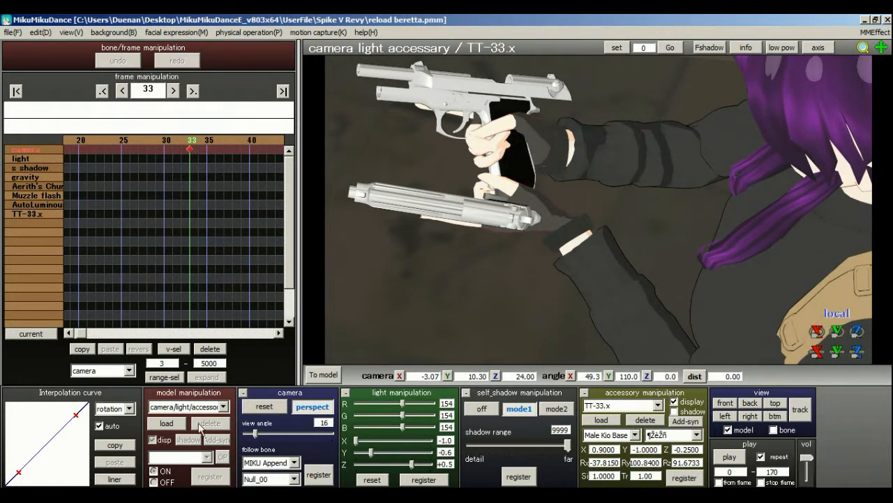
Copy the camera keyframe from frame 33 to frame 0, and return to frame 33 to check the shot.
{"action": "left_click", "coordinate": [82, 348]}
{"action": "left_click", "coordinate": [16, 90]}
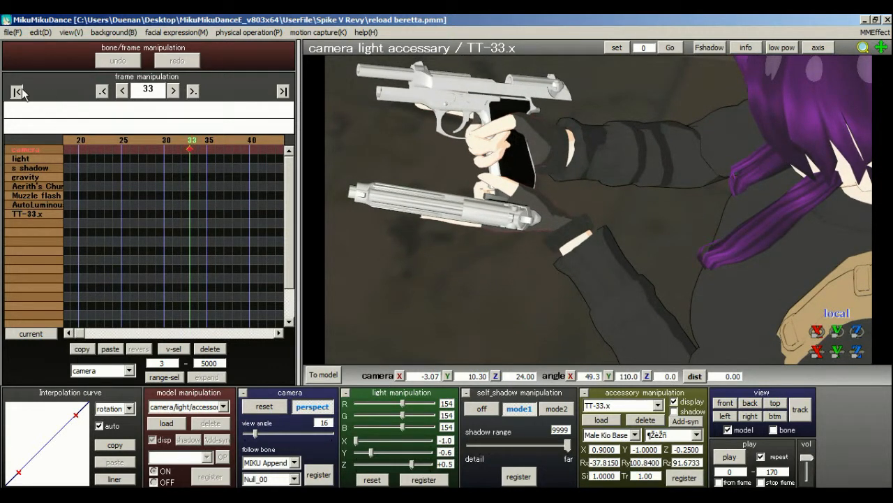
{"action": "left_click", "coordinate": [109, 348]}
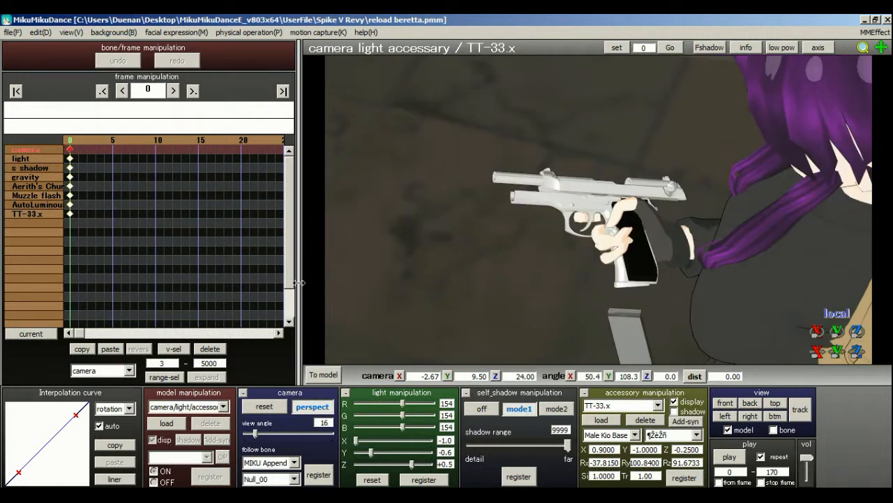
{"action": "left_click_drag", "start_coordinate": [90, 139], "coordinate": [216, 142]}
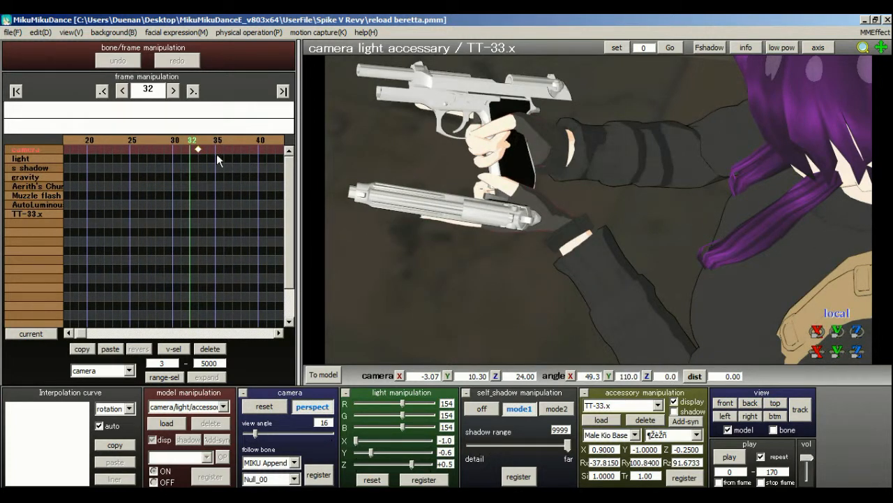
{"action": "left_click", "coordinate": [201, 139]}
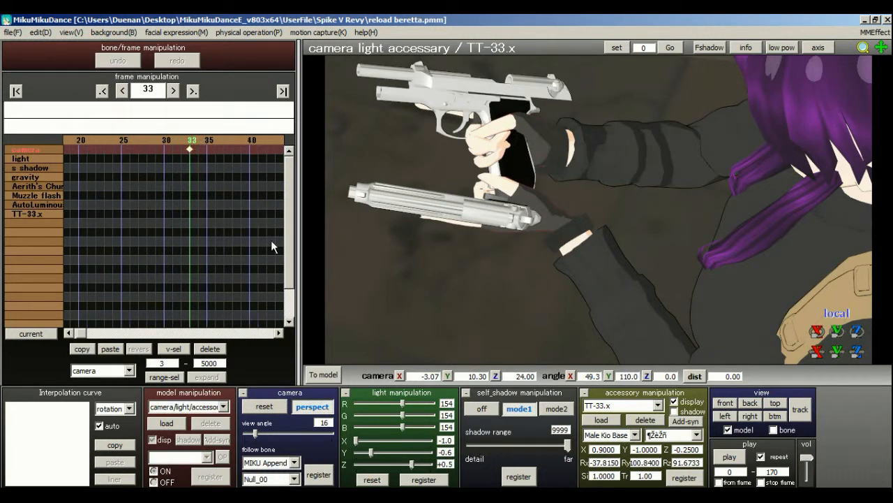
Switch to the Mag model, turn its display off at frame 0 and register that state.
{"action": "left_click", "coordinate": [224, 406]}
{"action": "left_click", "coordinate": [210, 475]}
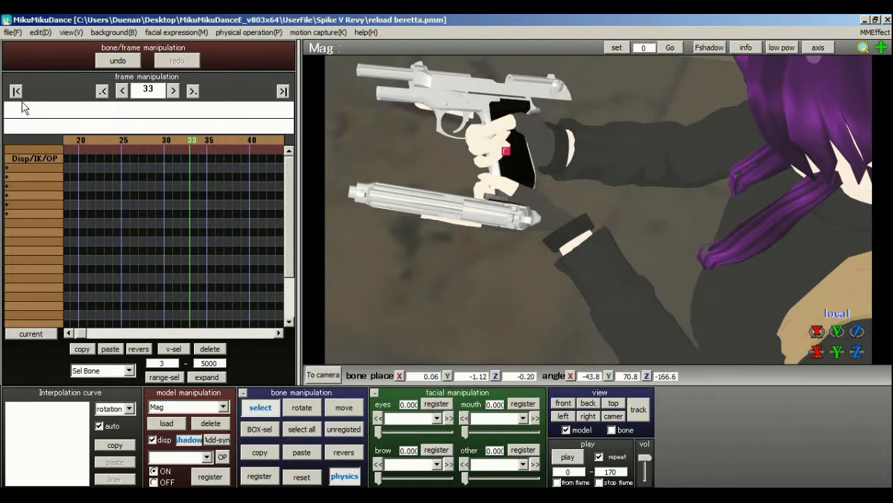
{"action": "left_click", "coordinate": [16, 92]}
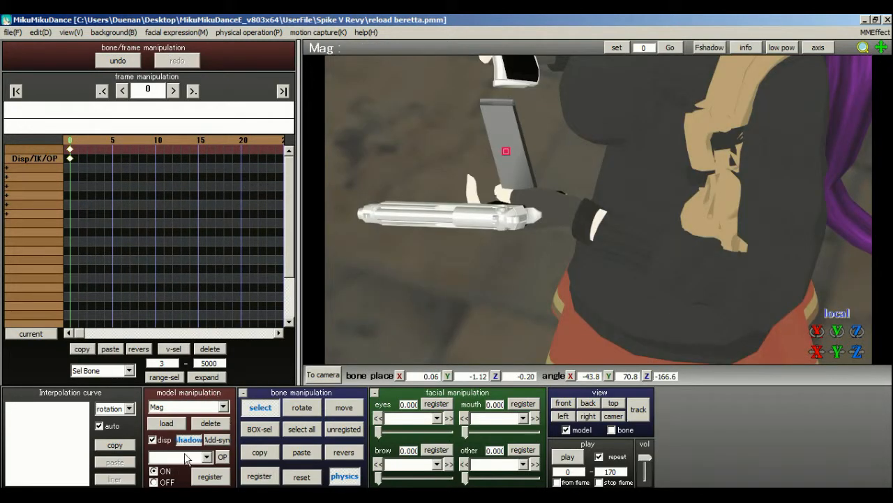
{"action": "left_click", "coordinate": [152, 440]}
{"action": "left_click", "coordinate": [152, 441]}
{"action": "left_click", "coordinate": [152, 441]}
{"action": "left_click", "coordinate": [209, 480]}
{"action": "left_click", "coordinate": [208, 480]}
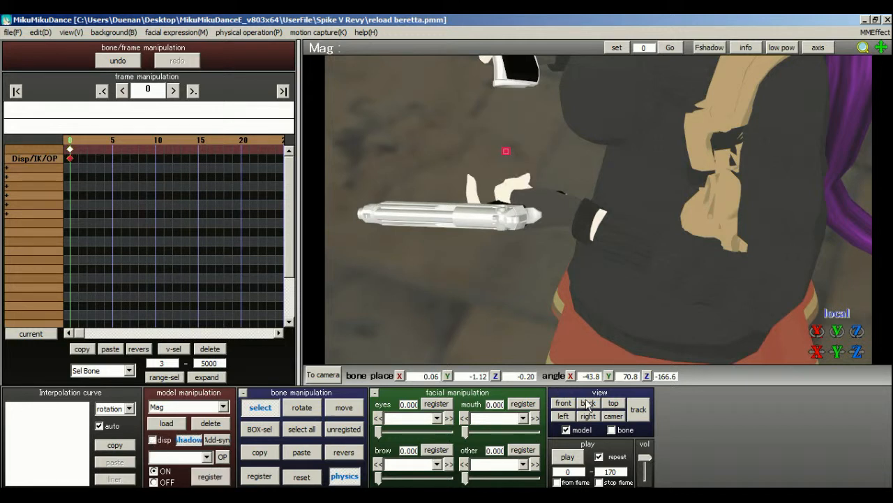
At frame 14, where the left hand is at the waist, turn the Mag model's display on and register it.
{"action": "right_click_drag", "start_coordinate": [572, 271], "coordinate": [606, 233]}
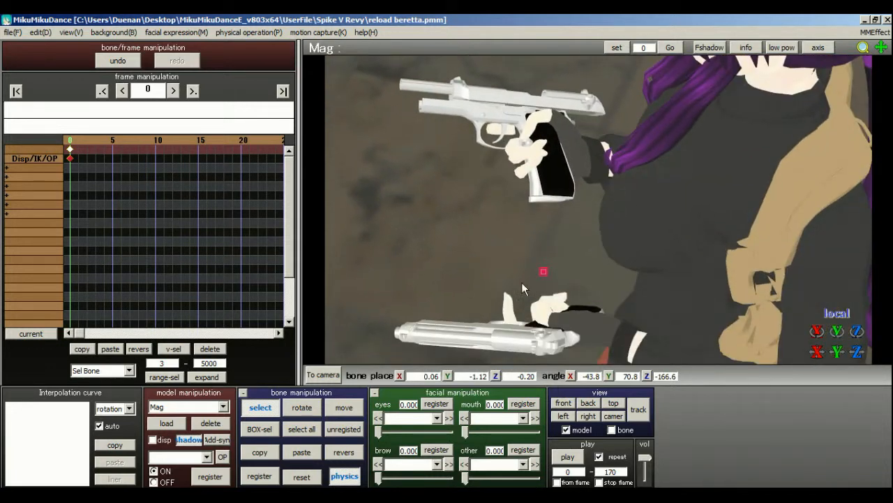
{"action": "key", "text": "Right"}
{"action": "key", "text": "Right"}
{"action": "key", "text": "Right"}
{"action": "key", "text": "Right"}
{"action": "key", "text": "Right"}
{"action": "key", "text": "Right"}
{"action": "key", "text": "Right"}
{"action": "key", "text": "Right"}
{"action": "key", "text": "Right"}
{"action": "key", "text": "Right"}
{"action": "key", "text": "Right"}
{"action": "key", "text": "Right"}
{"action": "key", "text": "Right"}
{"action": "key", "text": "Right"}
{"action": "key", "text": "Right"}
{"action": "key", "text": "Right"}
{"action": "key", "text": "Right"}
{"action": "key", "text": "Right"}
{"action": "key", "text": "Right"}
{"action": "key", "text": "Right"}
{"action": "key", "text": "Right"}
{"action": "key", "text": "Right"}
{"action": "key", "text": "Right"}
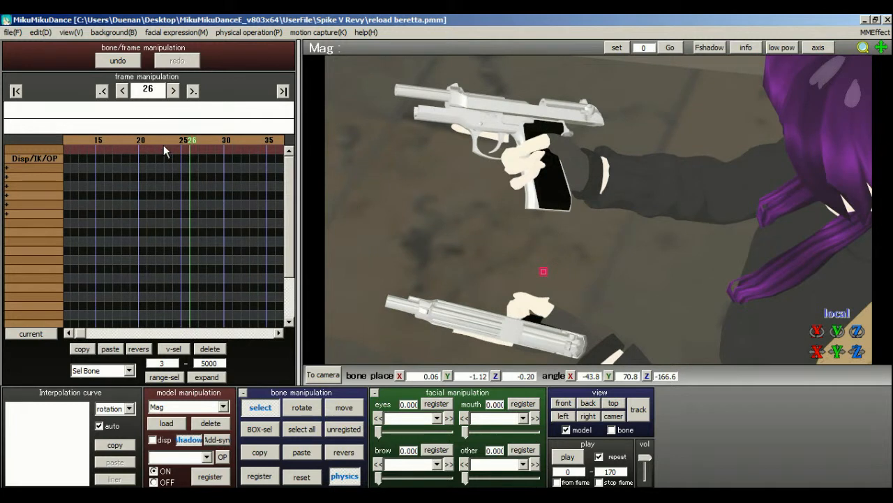
{"action": "key", "text": "Left"}
{"action": "key", "text": "Left"}
{"action": "key", "text": "Left"}
{"action": "key", "text": "Left"}
{"action": "key", "text": "Left"}
{"action": "key", "text": "Left"}
{"action": "key", "text": "Left"}
{"action": "key", "text": "Left"}
{"action": "key", "text": "Left"}
{"action": "key", "text": "Left"}
{"action": "key", "text": "Left"}
{"action": "key", "text": "Left"}
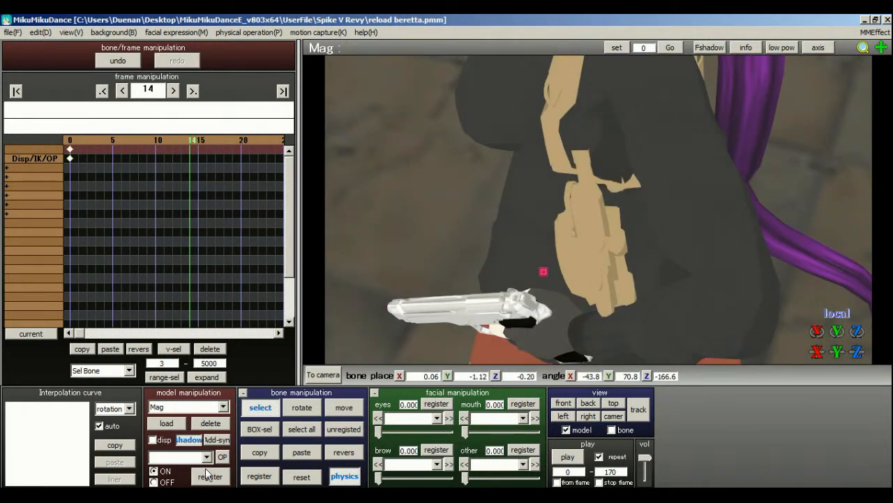
{"action": "left_click", "coordinate": [153, 439]}
{"action": "left_click", "coordinate": [210, 476]}
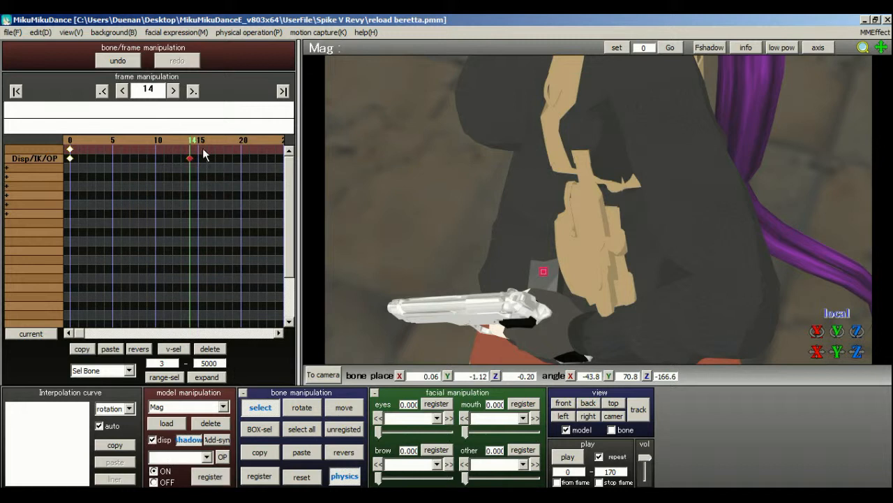
At frame 34, turn the Mag model's display off and register that state.
{"action": "key", "text": "Right"}
{"action": "key", "text": "Right"}
{"action": "key", "text": "Right"}
{"action": "key", "text": "Right"}
{"action": "key", "text": "Right"}
{"action": "key", "text": "Right"}
{"action": "key", "text": "Right"}
{"action": "key", "text": "Right"}
{"action": "key", "text": "Right"}
{"action": "key", "text": "Right"}
{"action": "key", "text": "Right"}
{"action": "key", "text": "Right"}
{"action": "key", "text": "Right"}
{"action": "key", "text": "Right"}
{"action": "key", "text": "Right"}
{"action": "key", "text": "Right"}
{"action": "key", "text": "Right"}
{"action": "key", "text": "Right"}
{"action": "key", "text": "Right"}
{"action": "key", "text": "Right"}
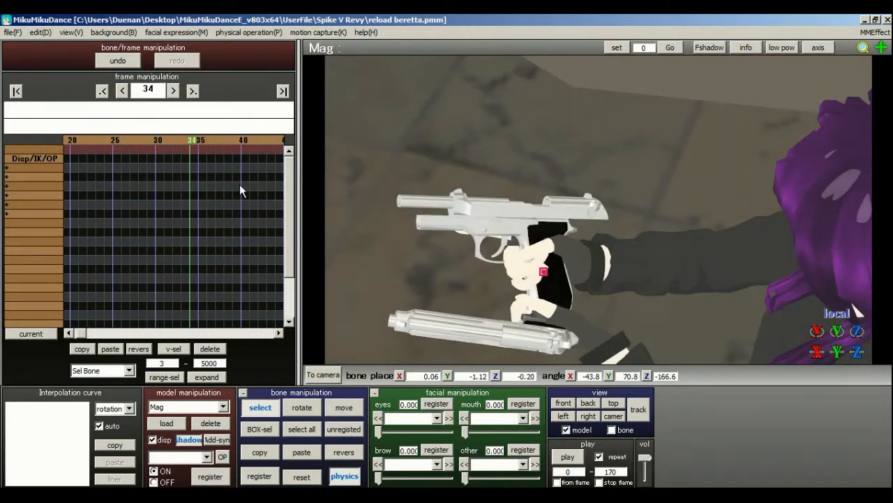
{"action": "left_click", "coordinate": [155, 441]}
{"action": "left_click", "coordinate": [209, 476]}
{"action": "left_click_drag", "start_coordinate": [176, 139], "coordinate": [208, 144]}
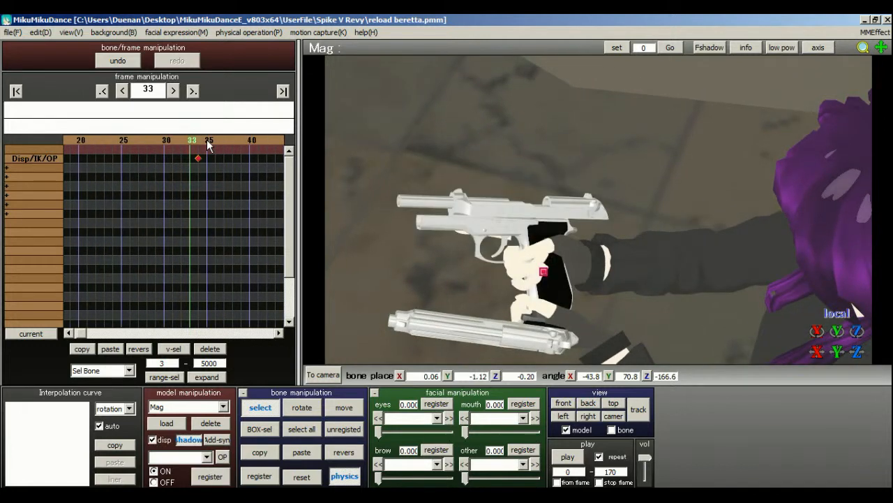
{"action": "left_click", "coordinate": [198, 146]}
{"action": "right_click_drag", "start_coordinate": [434, 246], "coordinate": [602, 185]}
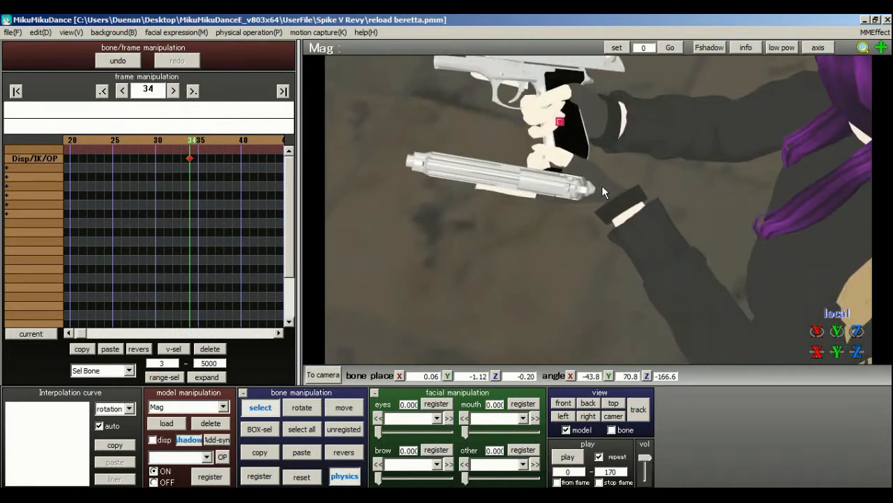
Switch to the M92F model, register all its bones at frame 34, and shift those keyframes to frame 33.
{"action": "left_click", "coordinate": [223, 407]}
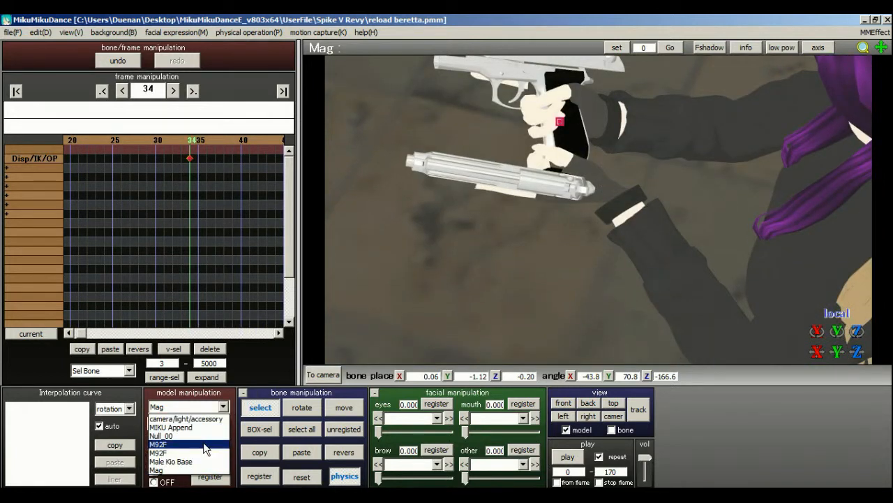
{"action": "left_click", "coordinate": [204, 445]}
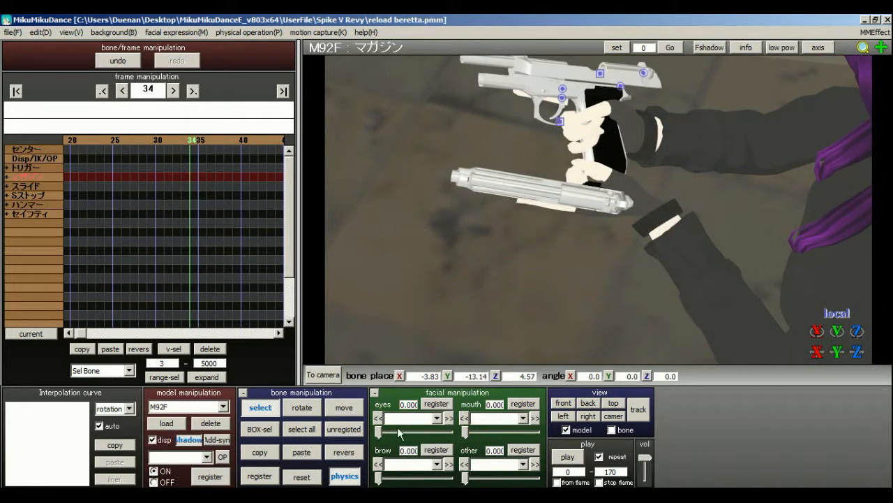
{"action": "left_click", "coordinate": [300, 428]}
{"action": "left_click", "coordinate": [259, 475]}
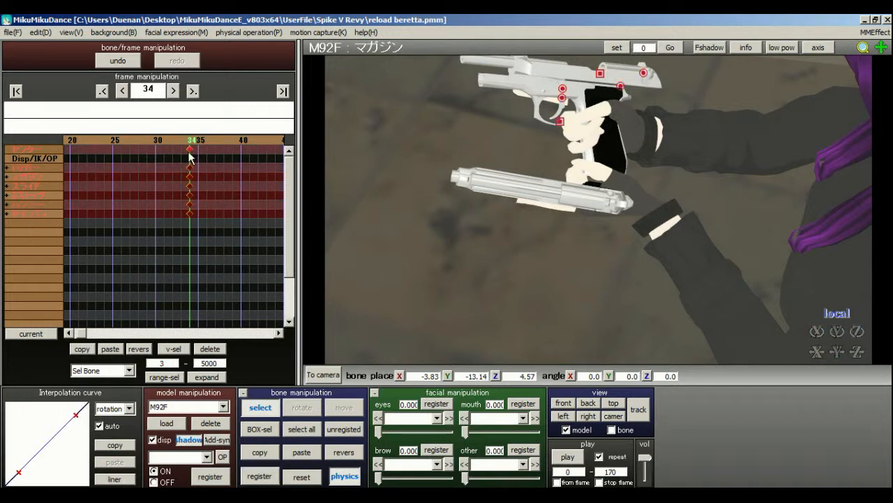
{"action": "left_click_drag", "start_coordinate": [185, 152], "coordinate": [179, 152]}
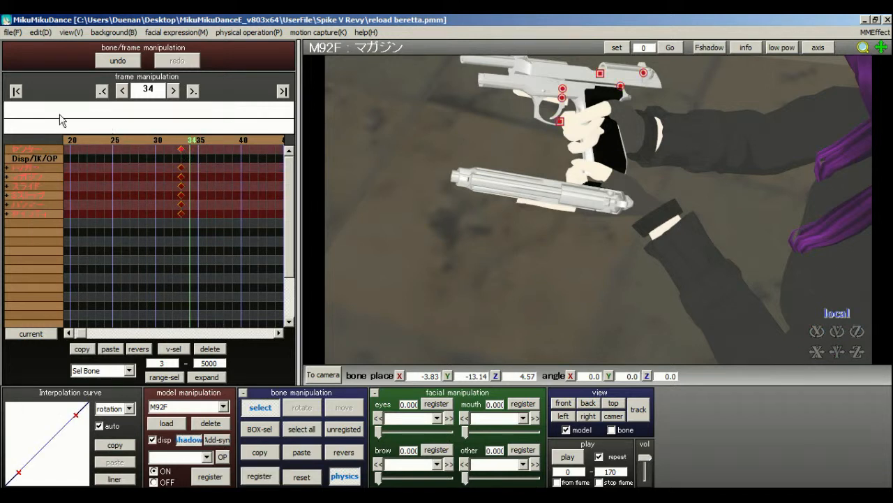
Return to frame 0, check the pistol pose, and copy all of the M92F model's frame 0 keyframes.
{"action": "left_click", "coordinate": [15, 87]}
{"action": "right_click_drag", "start_coordinate": [486, 195], "coordinate": [587, 183]}
{"action": "middle_click_drag", "start_coordinate": [587, 182], "coordinate": [540, 61]}
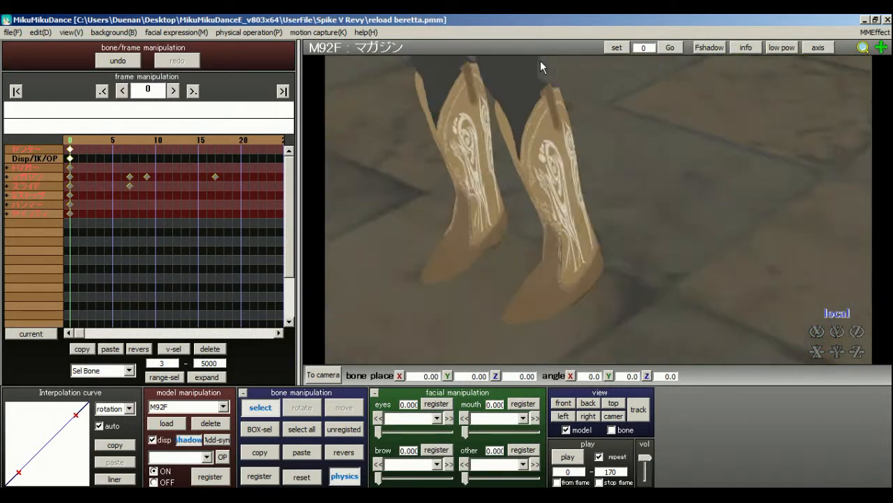
{"action": "scroll", "coordinate": [541, 64], "scroll_direction": "down", "scroll_amount": 1}
{"action": "middle_click_drag", "start_coordinate": [580, 188], "coordinate": [659, 311]}
{"action": "scroll", "coordinate": [670, 299], "scroll_direction": "down", "scroll_amount": 3}
{"action": "right_click_drag", "start_coordinate": [680, 288], "coordinate": [589, 299]}
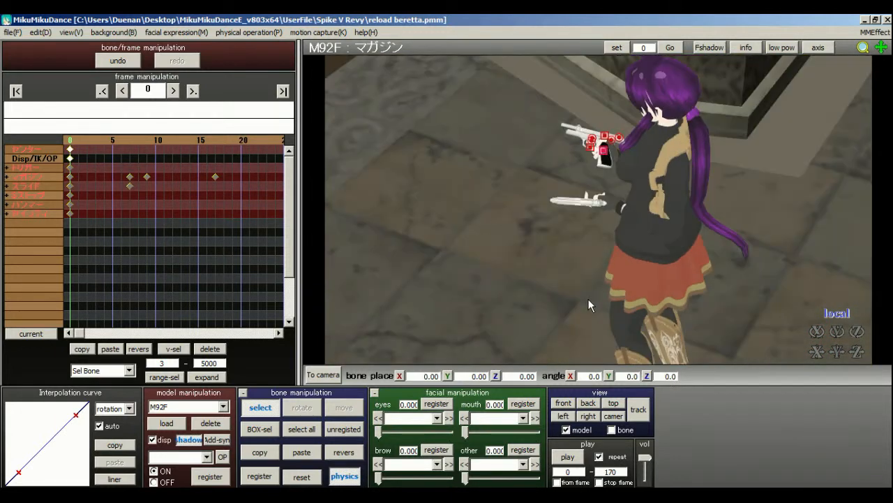
{"action": "scroll", "coordinate": [588, 298], "scroll_direction": "up", "scroll_amount": 3}
{"action": "middle_click_drag", "start_coordinate": [588, 297], "coordinate": [590, 345]}
{"action": "scroll", "coordinate": [590, 346], "scroll_direction": "up", "scroll_amount": 3}
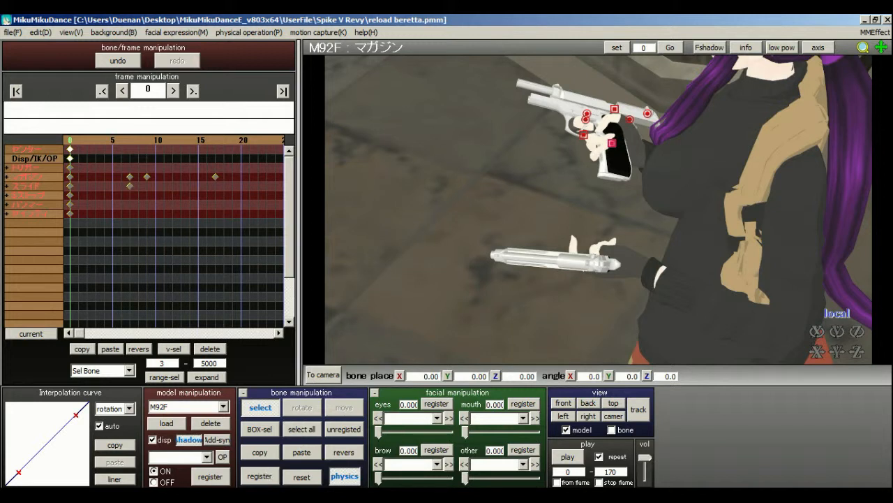
{"action": "left_click_drag", "start_coordinate": [128, 289], "coordinate": [101, 249]}
{"action": "left_click_drag", "start_coordinate": [75, 124], "coordinate": [60, 127]}
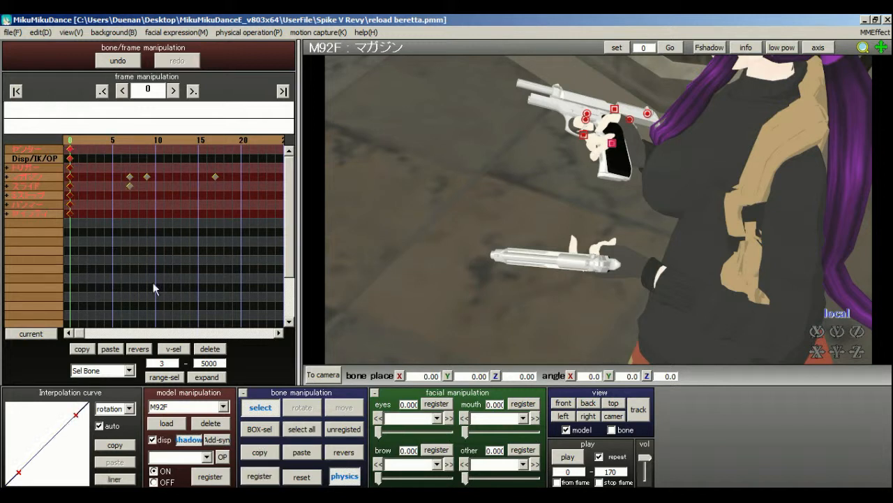
{"action": "left_click", "coordinate": [81, 349]}
{"action": "scroll", "coordinate": [673, 184], "scroll_direction": "up", "scroll_amount": 4}
{"action": "middle_click_drag", "start_coordinate": [615, 159], "coordinate": [599, 210]}
{"action": "scroll", "coordinate": [596, 208], "scroll_direction": "down", "scroll_amount": 1}
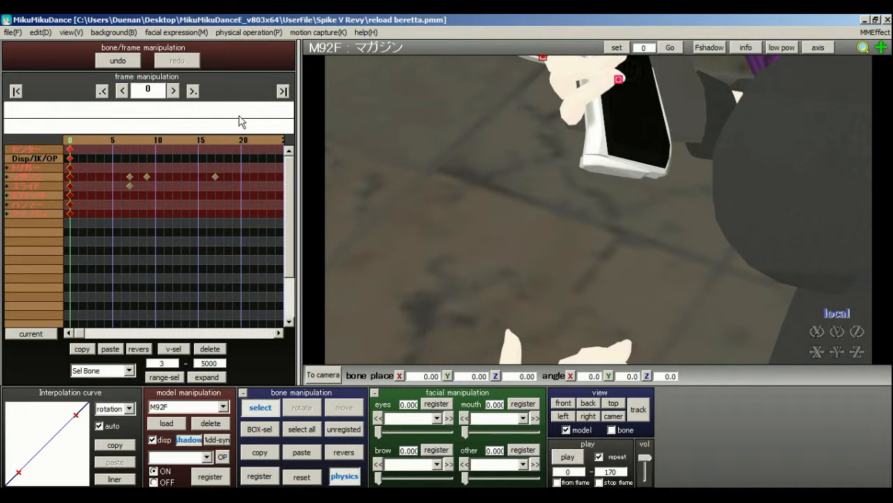
Try to paste the copied M92F keyframes at frame 34, and close the program that stopped working.
{"action": "left_click", "coordinate": [266, 139]}
{"action": "left_click", "coordinate": [266, 139]}
{"action": "left_click", "coordinate": [206, 139]}
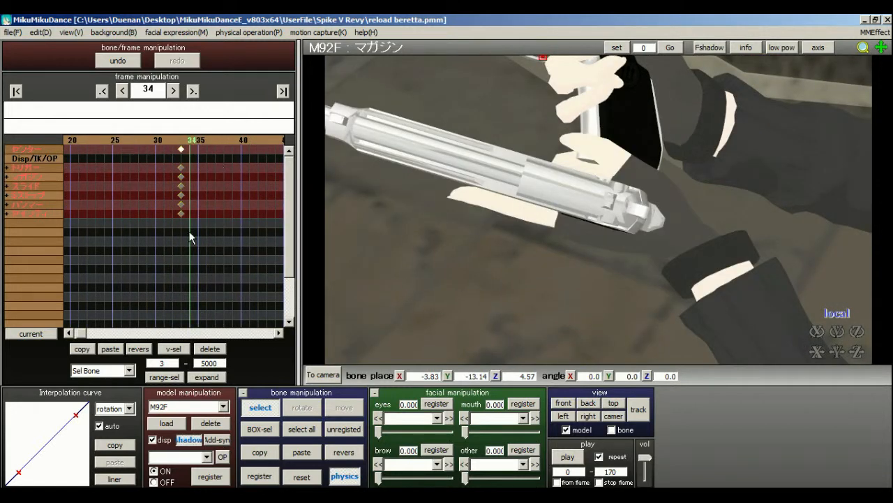
{"action": "left_click", "coordinate": [107, 351]}
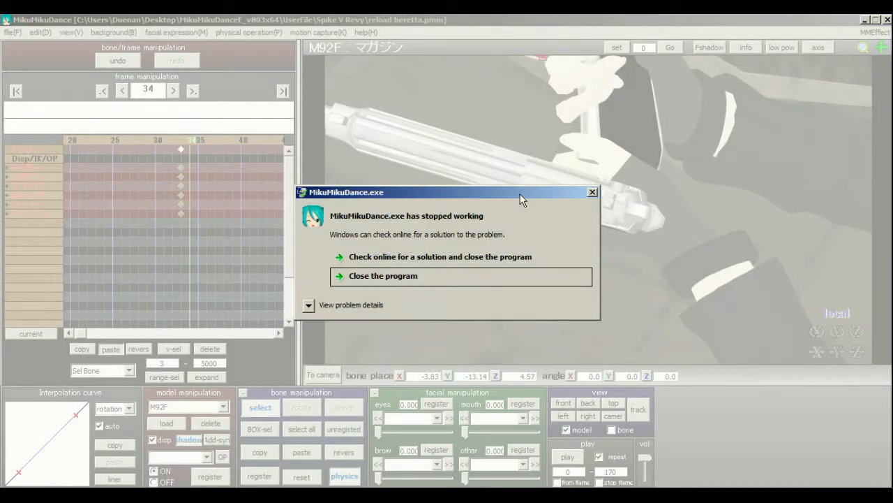
{"action": "left_click", "coordinate": [420, 280]}
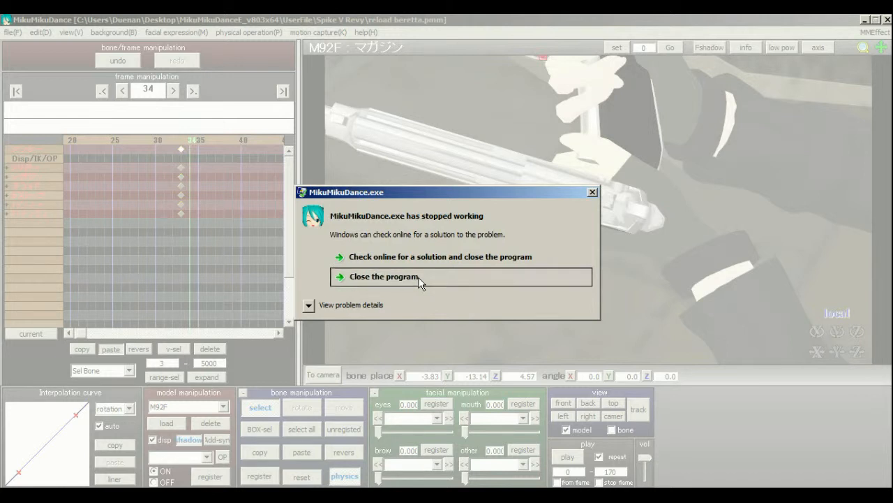
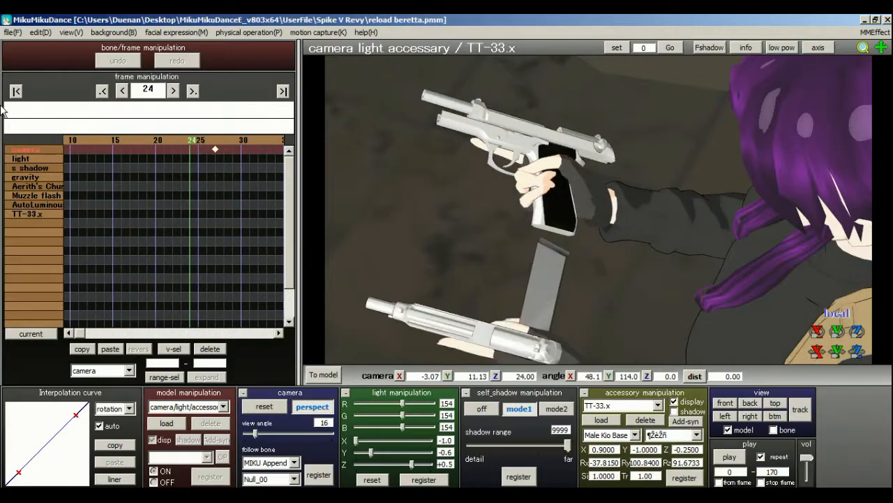
Review the frames around 27, switch to the Mag model, turn its display off at frame 28, and register that state.
{"action": "left_click", "coordinate": [16, 91]}
{"action": "left_click_drag", "start_coordinate": [111, 139], "coordinate": [202, 143]}
{"action": "left_click", "coordinate": [203, 139]}
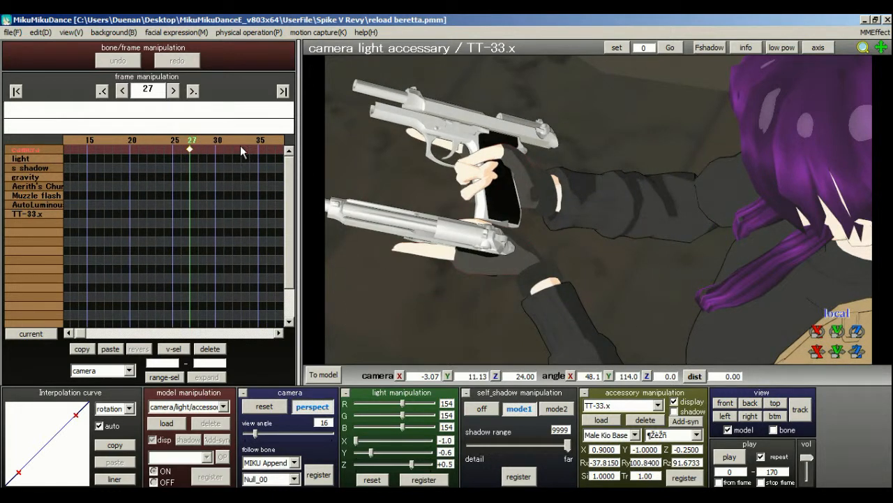
{"action": "left_click", "coordinate": [202, 407]}
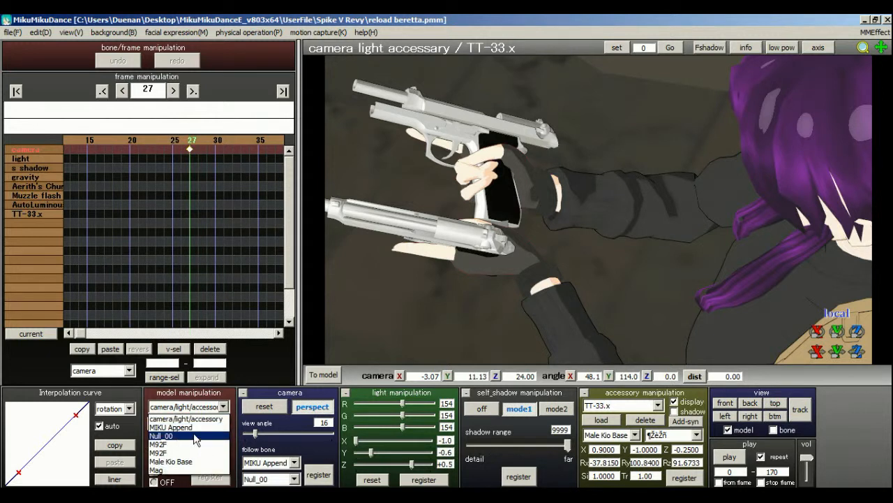
{"action": "left_click", "coordinate": [156, 470]}
{"action": "left_click", "coordinate": [174, 146]}
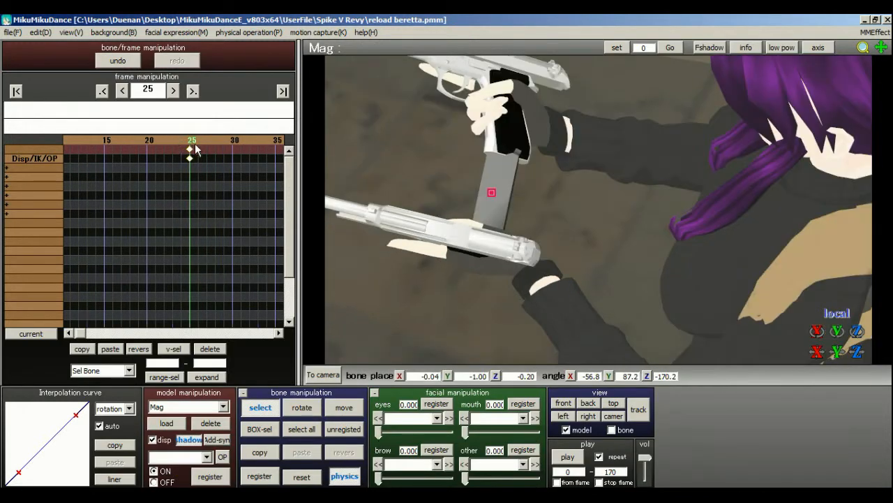
{"action": "left_click", "coordinate": [196, 144]}
{"action": "left_click", "coordinate": [198, 145]}
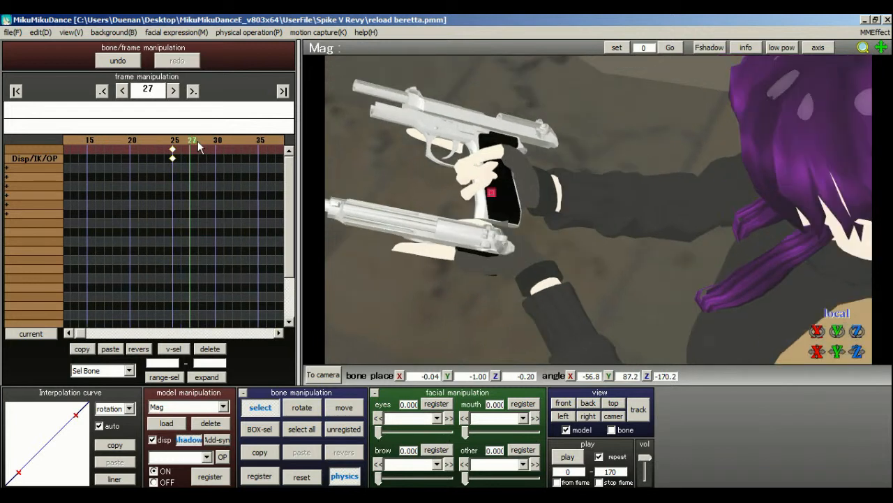
{"action": "left_click", "coordinate": [198, 146]}
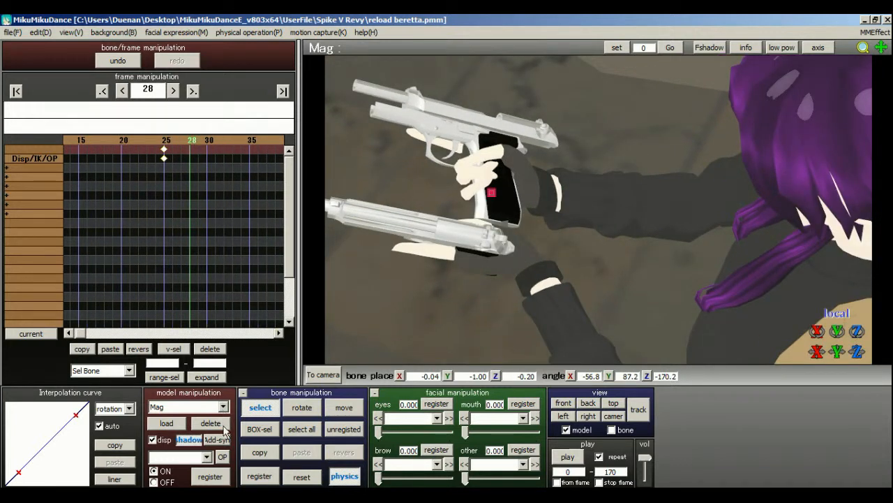
{"action": "left_click", "coordinate": [153, 440]}
Shift the Mag model's display-off keyframe to frame 27.
{"action": "left_click", "coordinate": [179, 144]}
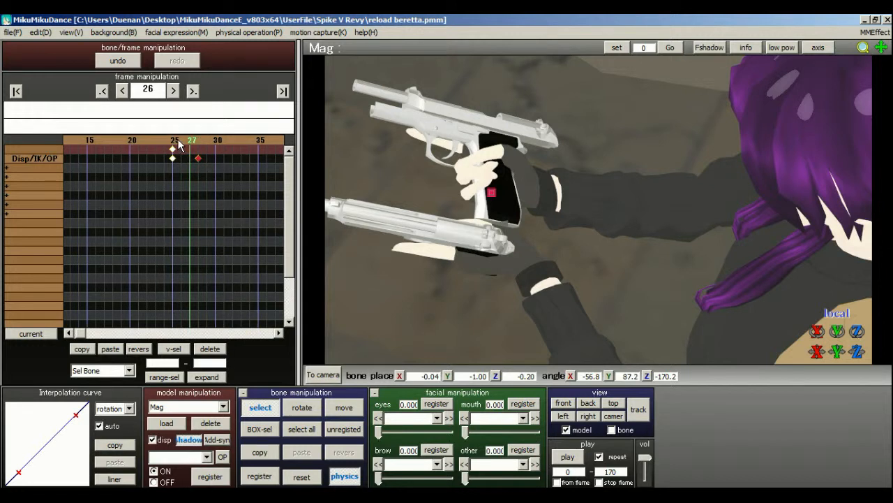
{"action": "left_click", "coordinate": [195, 143]}
{"action": "left_click_drag", "start_coordinate": [199, 159], "coordinate": [189, 160]}
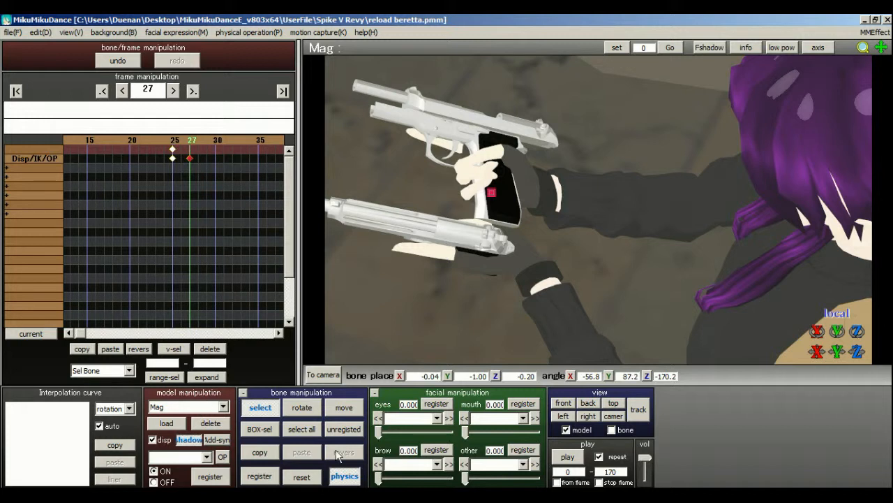
Switch to the right-hand pistol's M92F model and register all its bones at frame 27.
{"action": "left_click", "coordinate": [222, 406]}
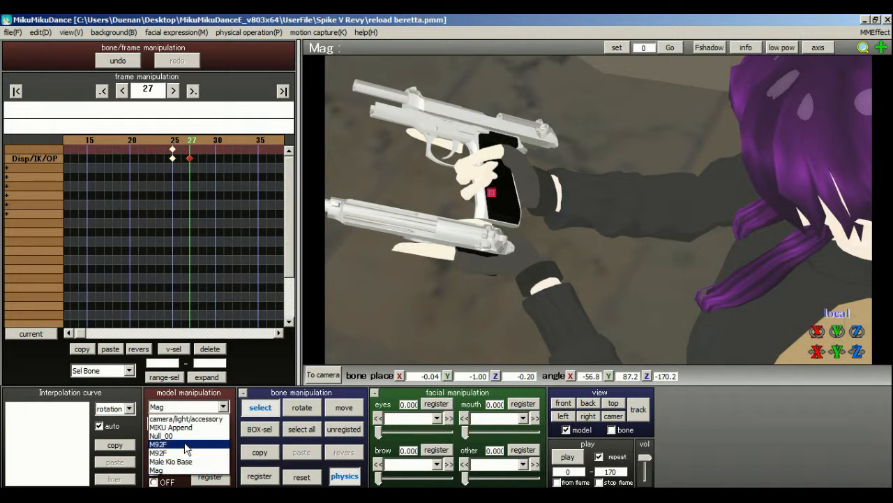
{"action": "left_click", "coordinate": [187, 445]}
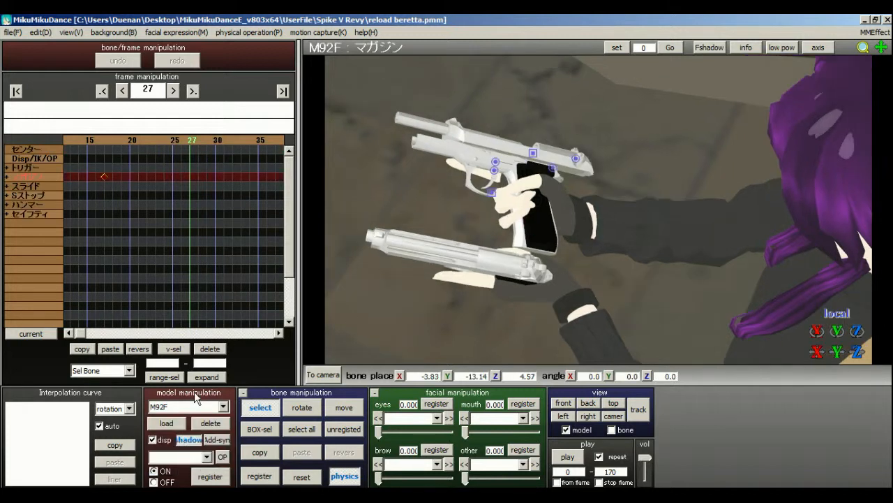
{"action": "left_click", "coordinate": [184, 141]}
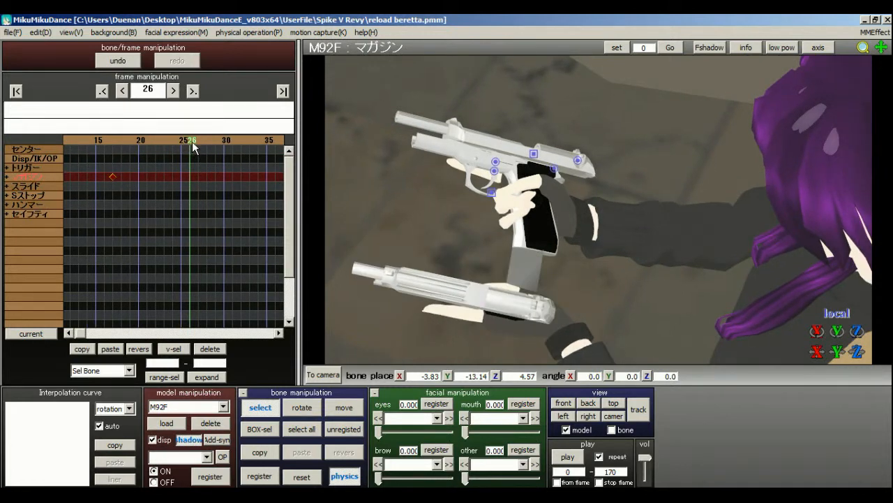
{"action": "left_click", "coordinate": [196, 142]}
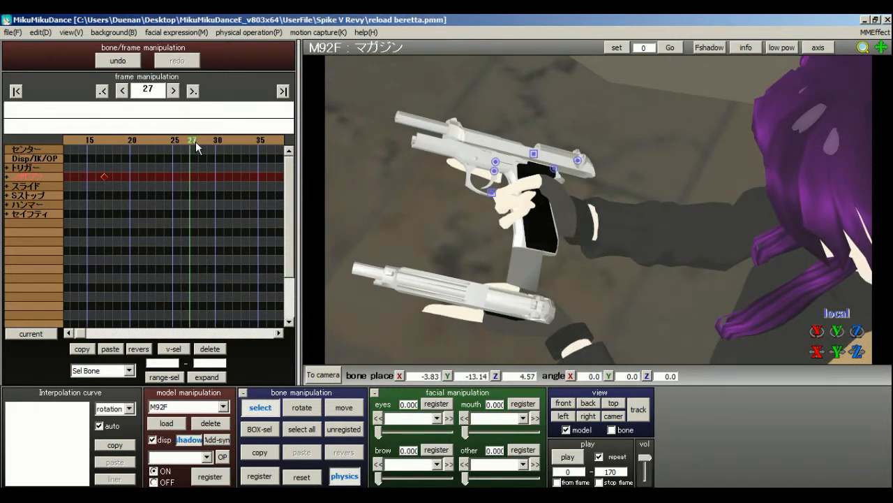
{"action": "left_click", "coordinate": [301, 429]}
{"action": "left_click", "coordinate": [259, 476]}
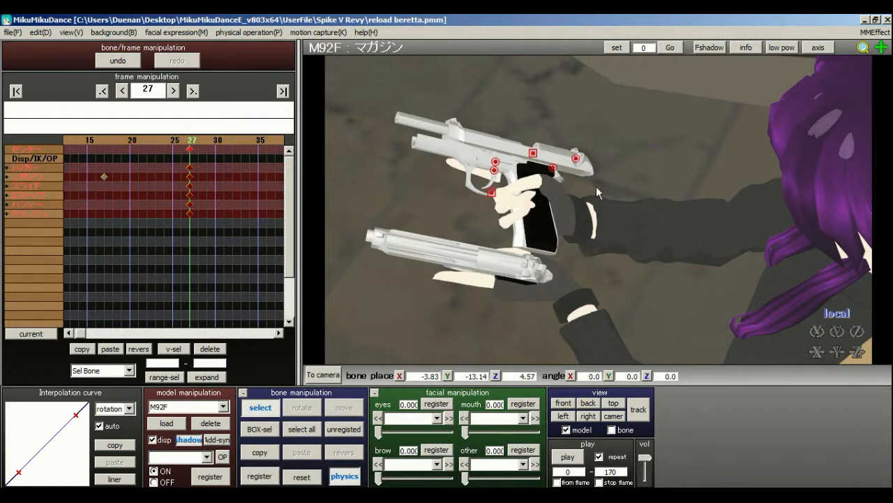
Select the M92F magazine bone lying on the ground, reset it at frame 27, and select all of the model's bones.
{"action": "middle_click_drag", "start_coordinate": [597, 189], "coordinate": [611, 171]}
{"action": "left_click", "coordinate": [530, 297]}
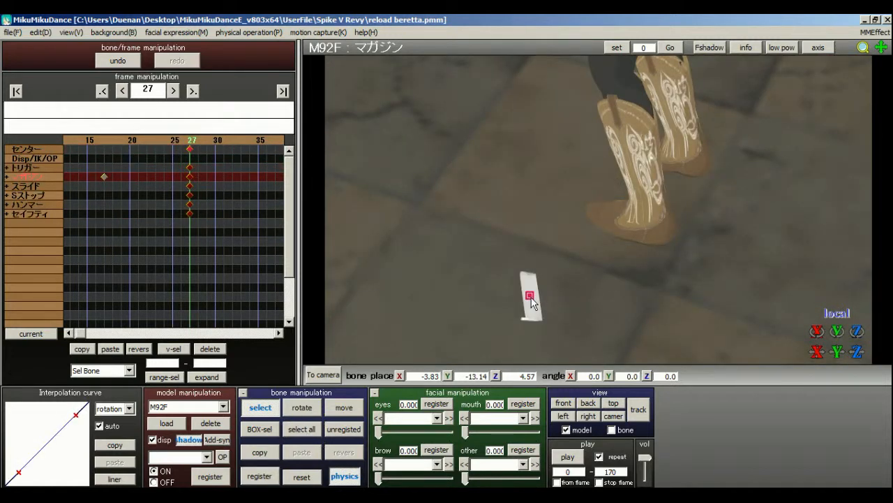
{"action": "left_click", "coordinate": [305, 482]}
{"action": "middle_click_drag", "start_coordinate": [614, 234], "coordinate": [611, 355]}
{"action": "scroll", "coordinate": [612, 354], "scroll_direction": "up", "scroll_amount": 5}
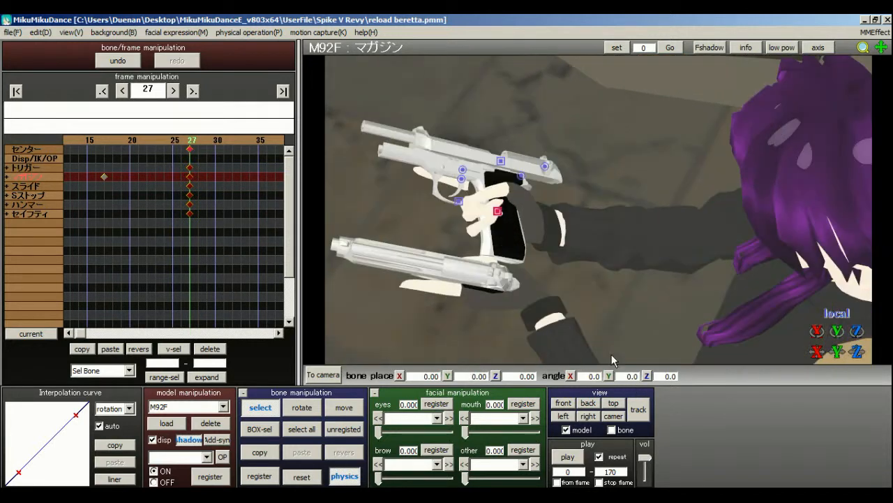
{"action": "left_click", "coordinate": [297, 428]}
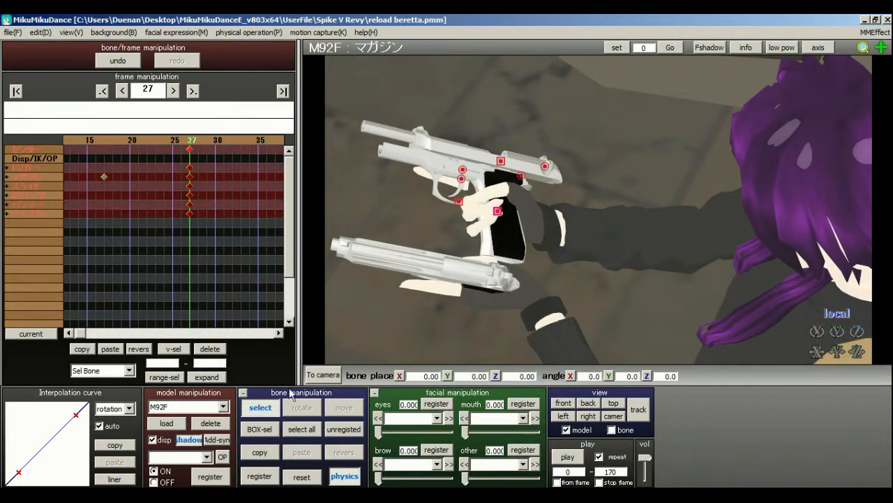
At frame 28, select the M92F magazine bone lying on the ground and reset its position.
{"action": "left_click", "coordinate": [198, 141]}
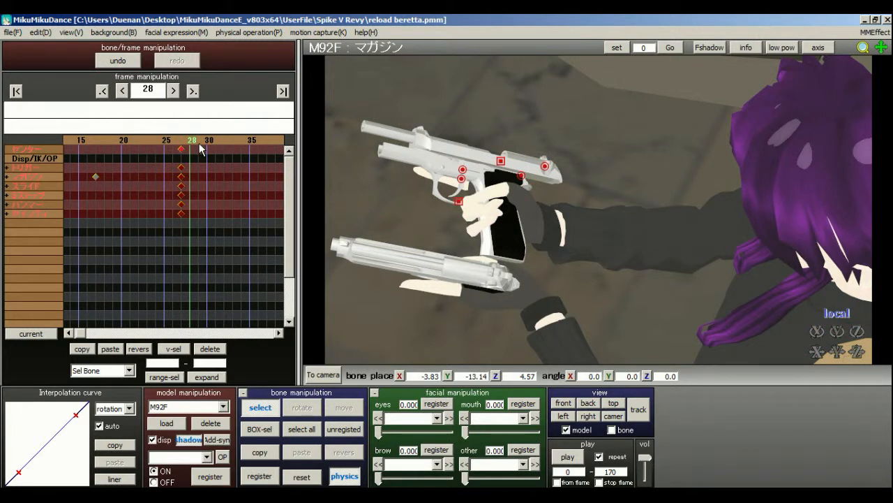
{"action": "middle_click_drag", "start_coordinate": [593, 280], "coordinate": [587, 114]}
{"action": "scroll", "coordinate": [609, 190], "scroll_direction": "down", "scroll_amount": 5}
{"action": "middle_click_drag", "start_coordinate": [611, 192], "coordinate": [612, 269]}
{"action": "scroll", "coordinate": [604, 223], "scroll_direction": "up", "scroll_amount": 2}
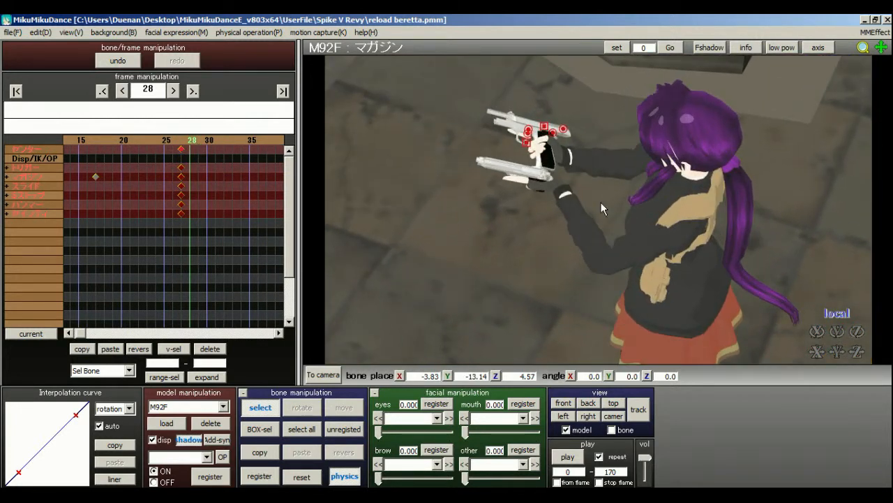
{"action": "scroll", "coordinate": [601, 210], "scroll_direction": "down", "scroll_amount": 4}
{"action": "middle_click_drag", "start_coordinate": [593, 335], "coordinate": [587, 266]}
{"action": "scroll", "coordinate": [538, 155], "scroll_direction": "up", "scroll_amount": 4}
{"action": "middle_click_drag", "start_coordinate": [603, 189], "coordinate": [603, 328]}
{"action": "scroll", "coordinate": [598, 227], "scroll_direction": "up", "scroll_amount": 7}
{"action": "scroll", "coordinate": [594, 198], "scroll_direction": "down", "scroll_amount": 2}
{"action": "right_click_drag", "start_coordinate": [592, 196], "coordinate": [588, 164]}
{"action": "scroll", "coordinate": [587, 204], "scroll_direction": "down", "scroll_amount": 4}
{"action": "middle_click_drag", "start_coordinate": [598, 195], "coordinate": [623, 52]}
{"action": "scroll", "coordinate": [618, 228], "scroll_direction": "down", "scroll_amount": 3}
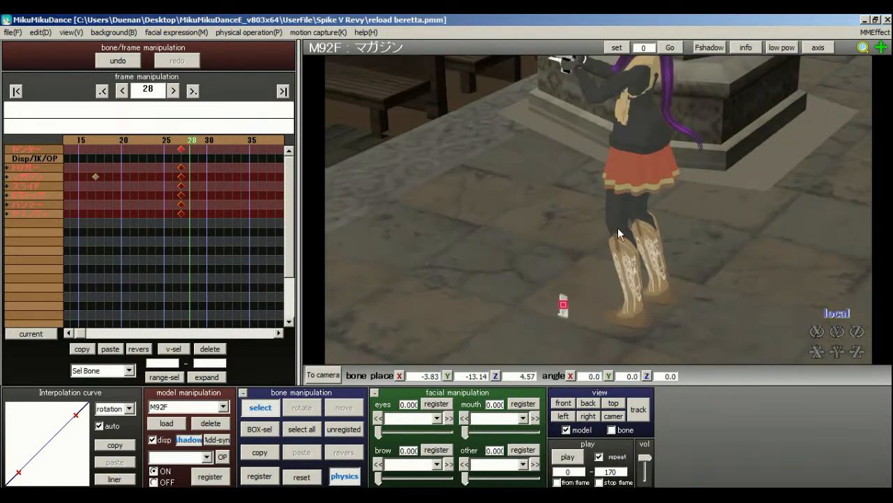
{"action": "left_click", "coordinate": [562, 306]}
{"action": "left_click", "coordinate": [307, 480]}
Register all M92F bones at frame 28 with the magazine back in the pistol grip.
{"action": "middle_click_drag", "start_coordinate": [597, 195], "coordinate": [604, 299]}
{"action": "scroll", "coordinate": [605, 299], "scroll_direction": "up", "scroll_amount": 6}
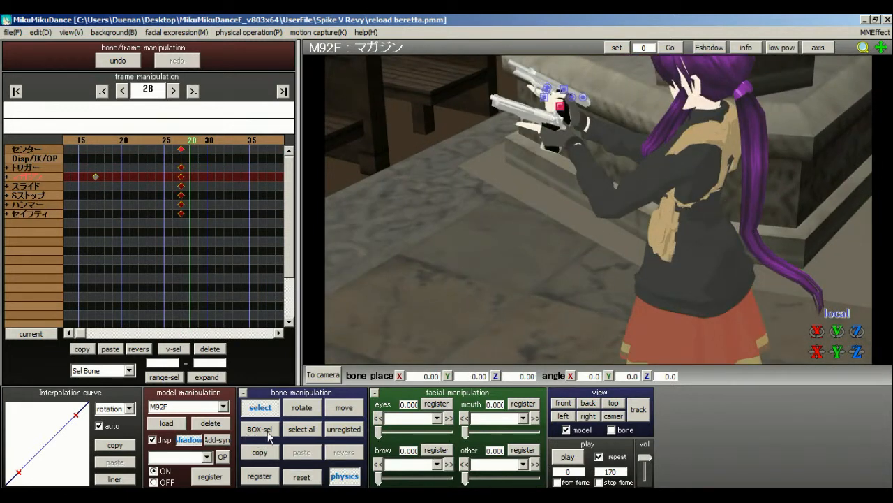
{"action": "left_click", "coordinate": [302, 429]}
{"action": "left_click", "coordinate": [259, 475]}
{"action": "right_click_drag", "start_coordinate": [423, 176], "coordinate": [616, 276]}
{"action": "scroll", "coordinate": [615, 269], "scroll_direction": "up", "scroll_amount": 5}
{"action": "middle_click_drag", "start_coordinate": [614, 254], "coordinate": [598, 183]}
{"action": "scroll", "coordinate": [607, 183], "scroll_direction": "down", "scroll_amount": 4}
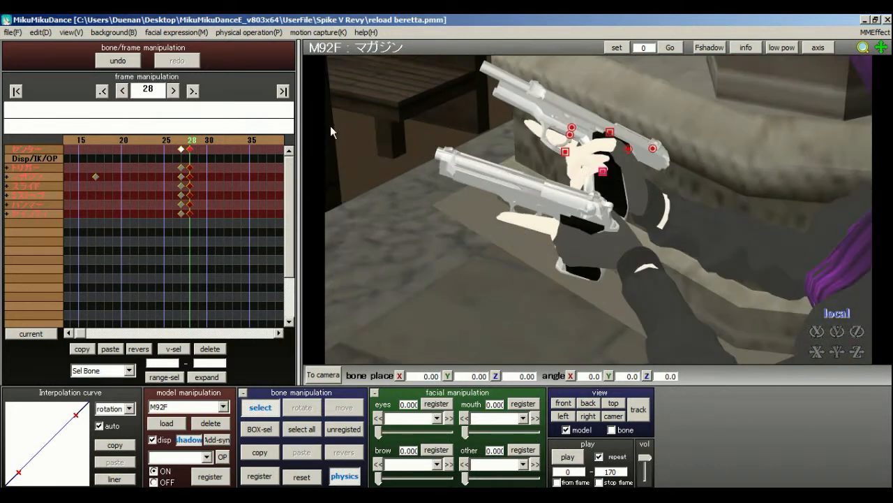
At frame 32, reset the M92F slide bone to its closed position and register all of the model's bones.
{"action": "left_click", "coordinate": [223, 142]}
{"action": "right_click_drag", "start_coordinate": [583, 219], "coordinate": [566, 251]}
{"action": "left_click", "coordinate": [582, 141]}
{"action": "middle_click_drag", "start_coordinate": [601, 216], "coordinate": [592, 232]}
{"action": "left_click", "coordinate": [302, 477]}
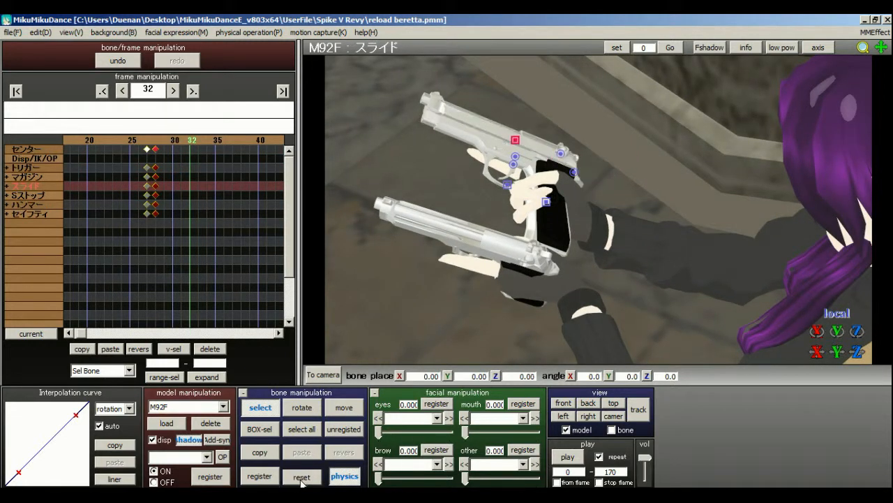
{"action": "left_click", "coordinate": [254, 480]}
{"action": "left_click", "coordinate": [310, 430]}
{"action": "left_click", "coordinate": [260, 476]}
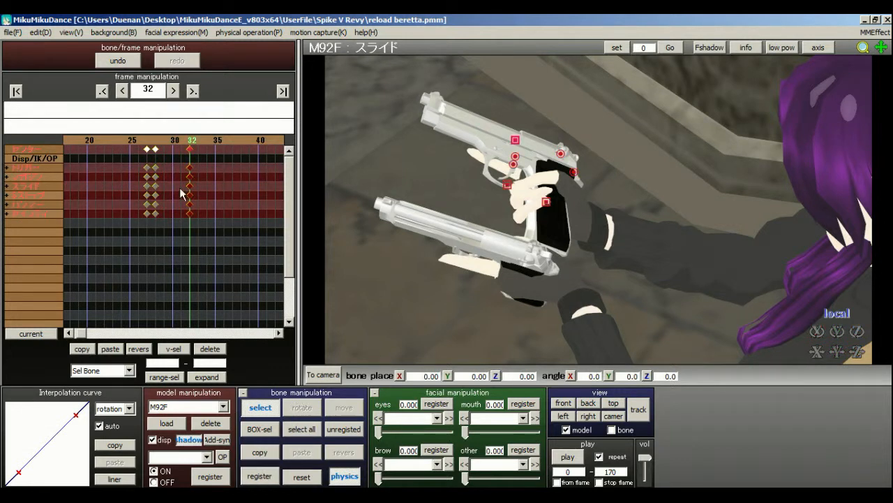
Step through the frames around the new M92F keyframes to check the slide motion, ending at frame 32.
{"action": "left_click", "coordinate": [158, 148]}
{"action": "left_click", "coordinate": [200, 143]}
{"action": "left_click", "coordinate": [206, 145]}
{"action": "left_click", "coordinate": [206, 145]}
{"action": "left_click", "coordinate": [206, 144]}
{"action": "left_click", "coordinate": [165, 143]}
{"action": "right_click_drag", "start_coordinate": [599, 208], "coordinate": [587, 233]}
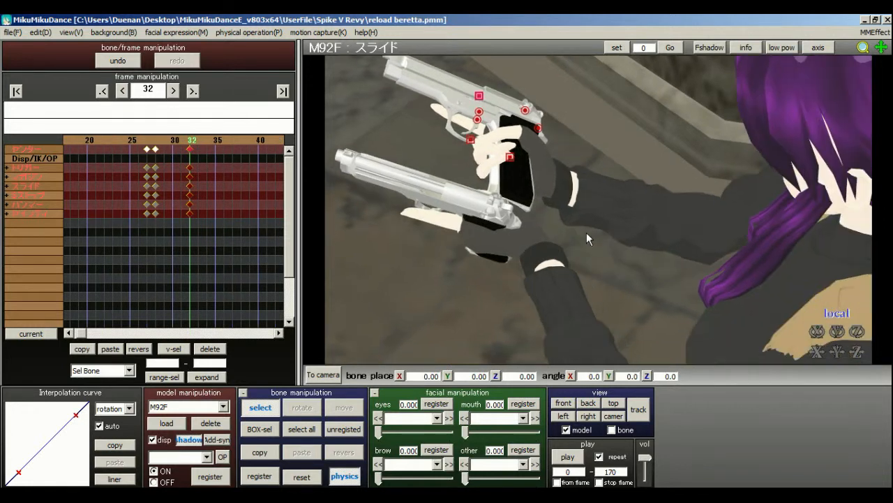
{"action": "scroll", "coordinate": [604, 256], "scroll_direction": "down", "scroll_amount": 5}
Switch to MIKU Append and rotate the shoulderP_R bone at frame 32 to angles of about 4.0, 14.3 and 4.7.
{"action": "left_click", "coordinate": [187, 406]}
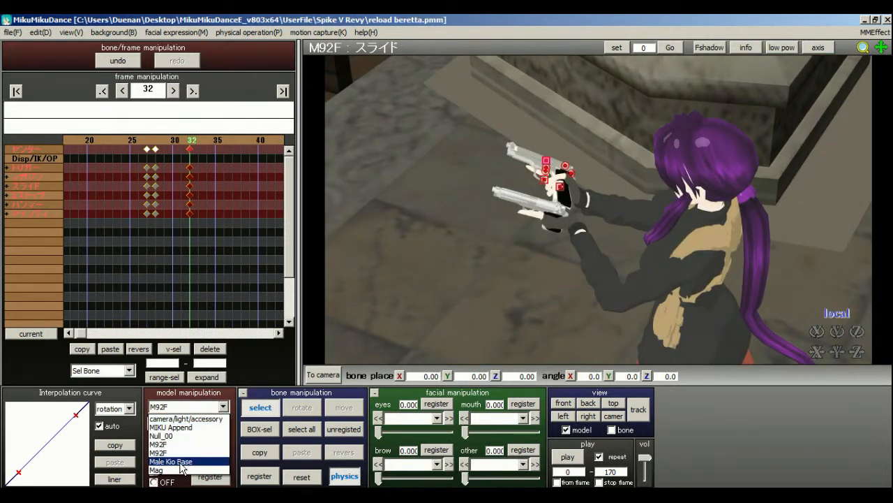
{"action": "left_click", "coordinate": [180, 430]}
{"action": "middle_click_drag", "start_coordinate": [545, 171], "coordinate": [683, 355]}
{"action": "scroll", "coordinate": [648, 229], "scroll_direction": "down", "scroll_amount": 2}
{"action": "middle_click_drag", "start_coordinate": [594, 116], "coordinate": [588, 240]}
{"action": "right_click_drag", "start_coordinate": [589, 239], "coordinate": [552, 202]}
{"action": "right_click_drag", "start_coordinate": [605, 165], "coordinate": [702, 167]}
{"action": "left_click", "coordinate": [698, 138]}
{"action": "left_click", "coordinate": [736, 155]}
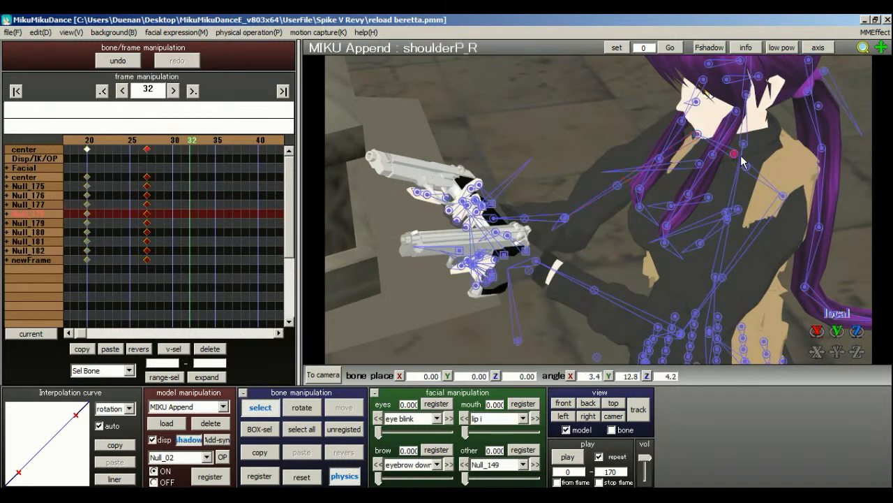
{"action": "left_click", "coordinate": [306, 409]}
{"action": "right_click_drag", "start_coordinate": [717, 233], "coordinate": [741, 173]}
{"action": "left_click_drag", "start_coordinate": [745, 161], "coordinate": [726, 166]}
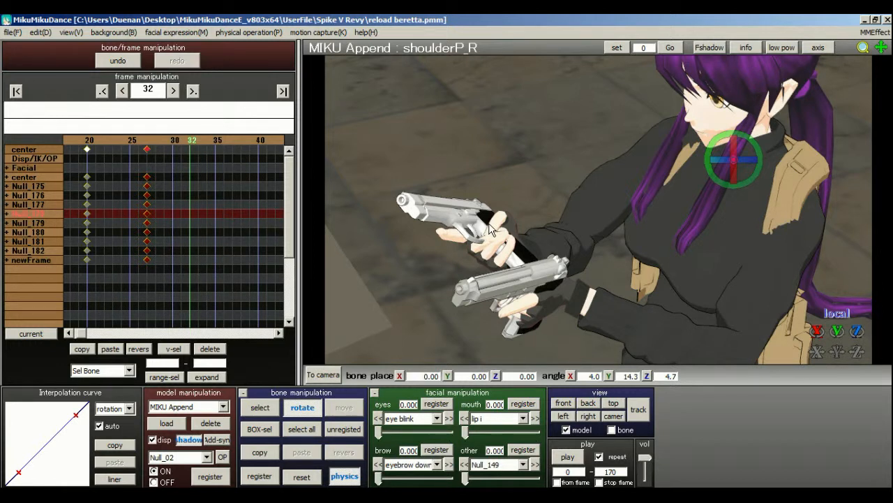
Rotate the left upper arm bone Null_50 to angles of about 42.5, 56.8 and 59.0, lowering the left-hand pistol.
{"action": "left_click", "coordinate": [260, 408]}
{"action": "right_click_drag", "start_coordinate": [632, 199], "coordinate": [583, 268]}
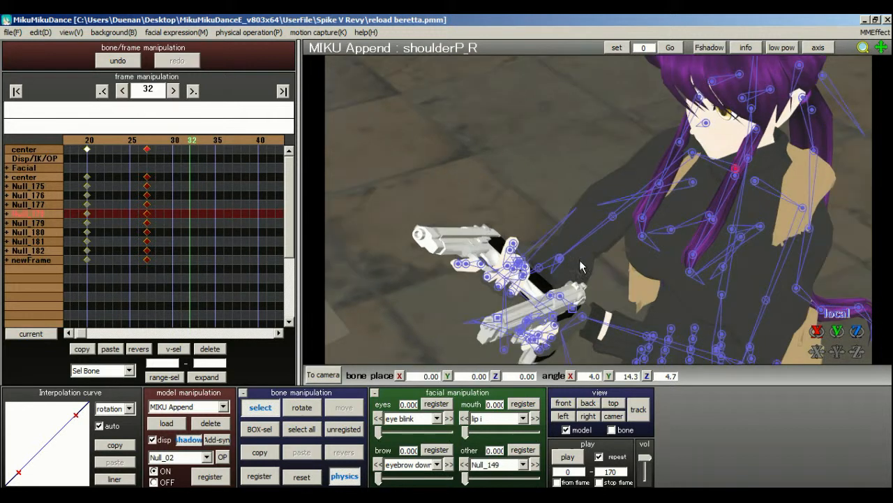
{"action": "left_click", "coordinate": [801, 204]}
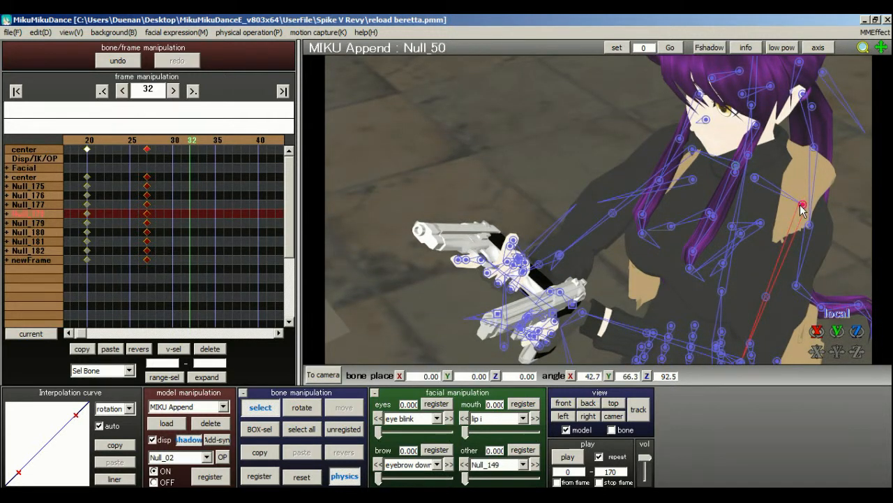
{"action": "middle_click_drag", "start_coordinate": [586, 196], "coordinate": [558, 226]}
{"action": "left_click", "coordinate": [318, 408]}
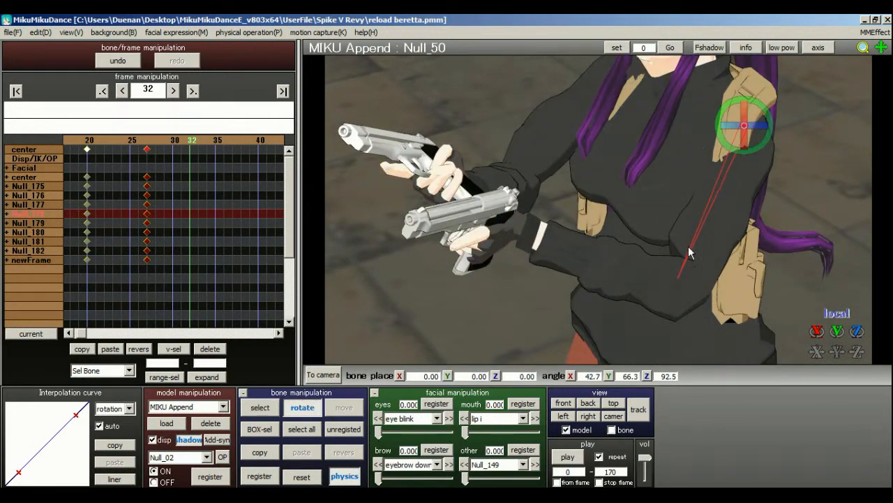
{"action": "left_click_drag", "start_coordinate": [742, 126], "coordinate": [760, 113]}
{"action": "middle_click_drag", "start_coordinate": [597, 211], "coordinate": [509, 152]}
Rotate the left elbow bone Null_56 to angles of about -7.7, -5.1 and 56.4, dropping the forearm beside the skirt.
{"action": "left_click", "coordinate": [261, 414]}
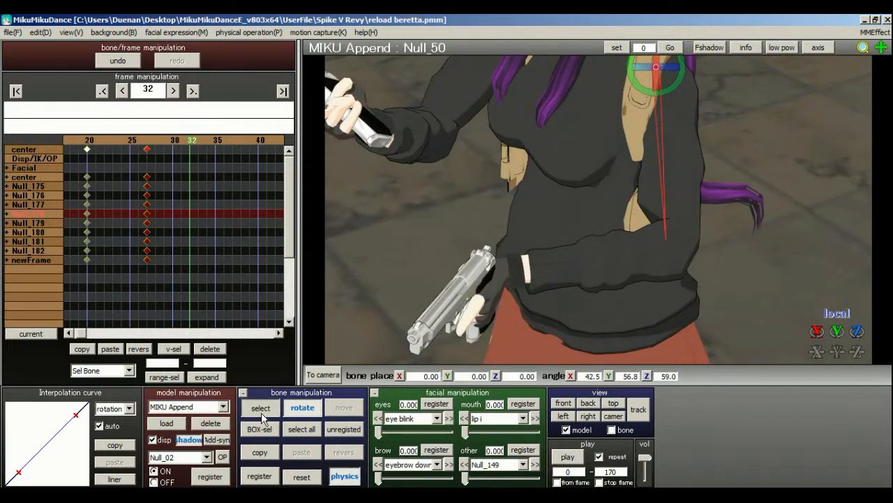
{"action": "left_click", "coordinate": [666, 246]}
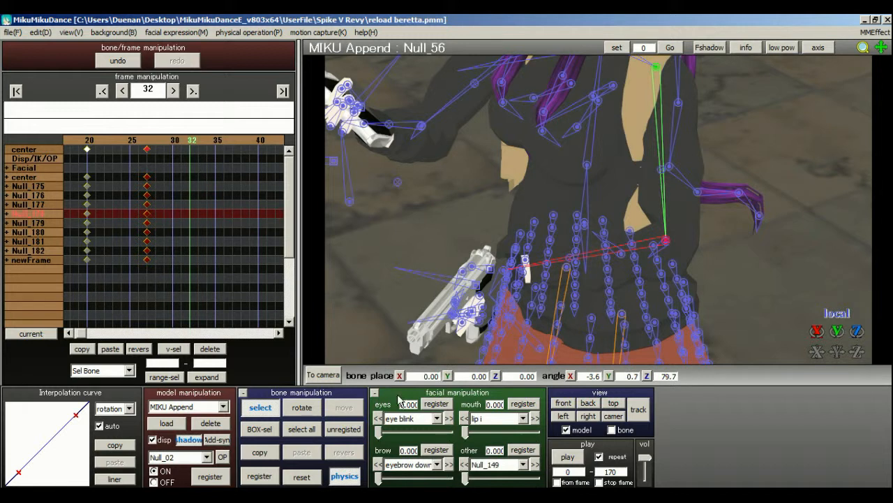
{"action": "key", "text": "x"}
{"action": "left_click_drag", "start_coordinate": [689, 251], "coordinate": [677, 270]}
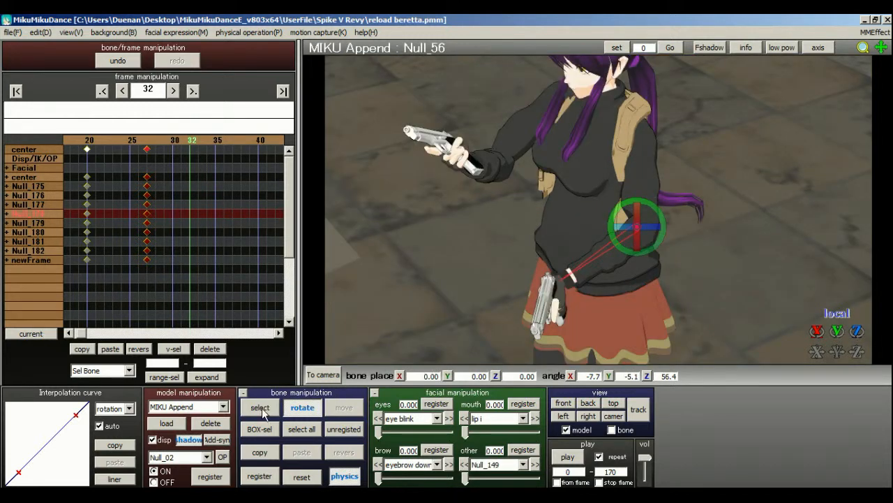
Reset the L hand bone, register all MIKU Append bones, place those keyframes at frame 37, and preview the motion up to them.
{"action": "left_click", "coordinate": [259, 407]}
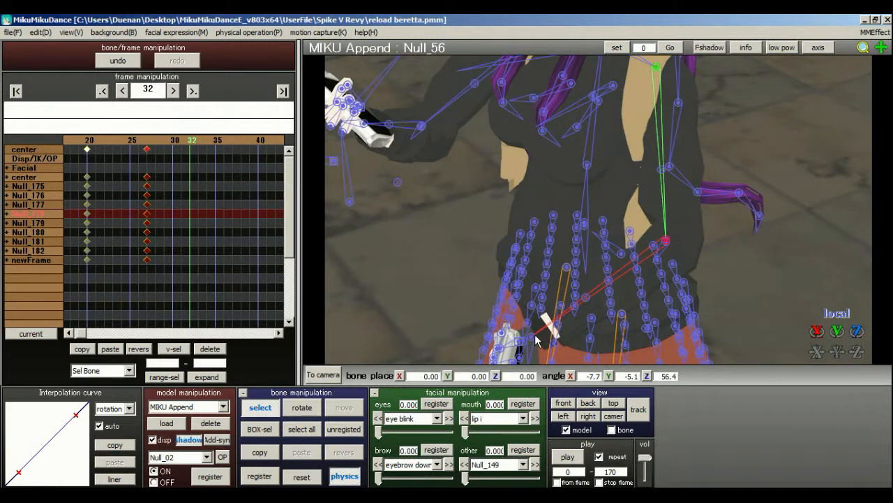
{"action": "left_click", "coordinate": [532, 337]}
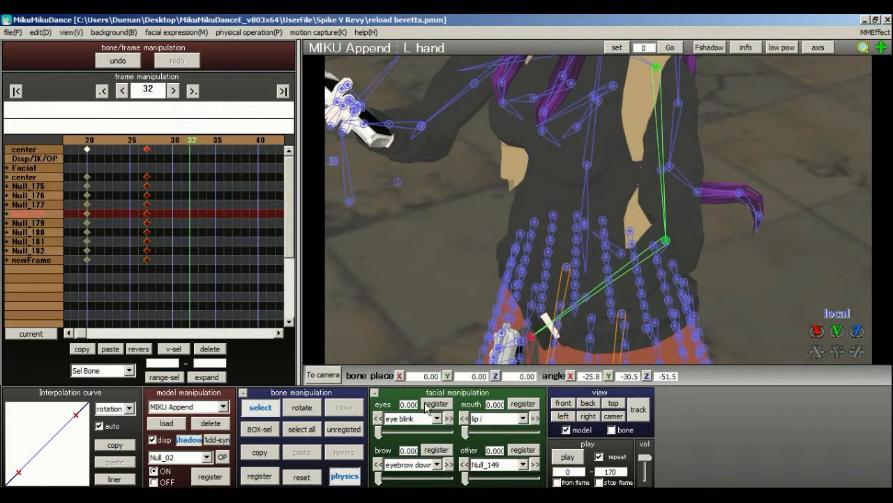
{"action": "left_click", "coordinate": [310, 480]}
{"action": "left_click", "coordinate": [301, 429]}
{"action": "left_click", "coordinate": [259, 476]}
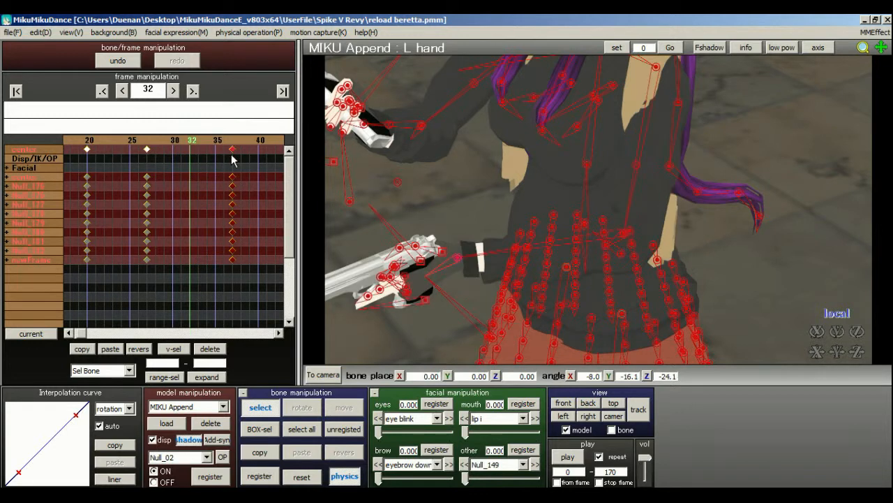
{"action": "left_click", "coordinate": [226, 141]}
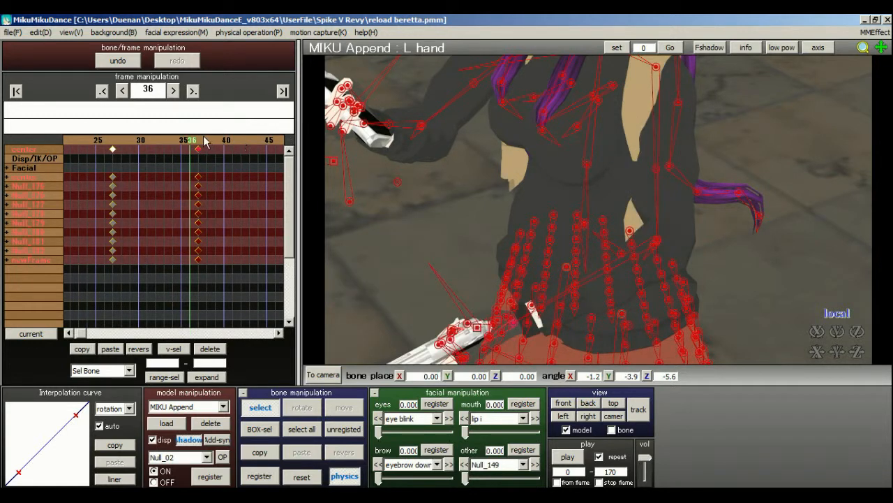
At frame 37, reset the right elbow bone Null_23, rotate it to about 60.5, -19.5 and -73.6, and register all bones.
{"action": "left_click", "coordinate": [203, 140]}
{"action": "right_click_drag", "start_coordinate": [446, 125], "coordinate": [610, 229]}
{"action": "middle_click_drag", "start_coordinate": [476, 162], "coordinate": [524, 247]}
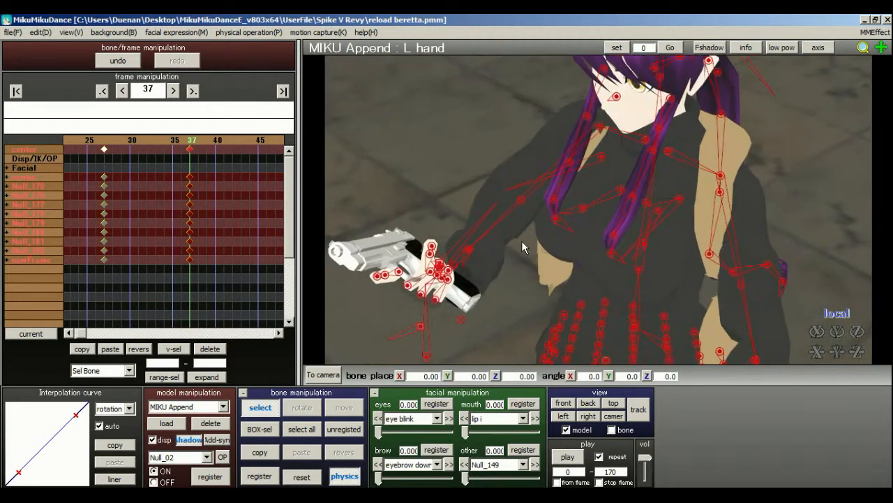
{"action": "left_click", "coordinate": [471, 253]}
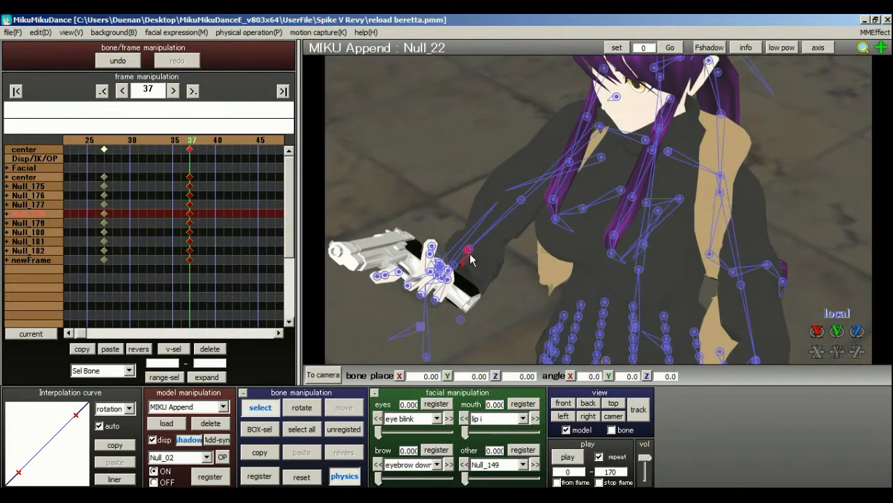
{"action": "left_click", "coordinate": [301, 477]}
{"action": "left_click", "coordinate": [302, 407]}
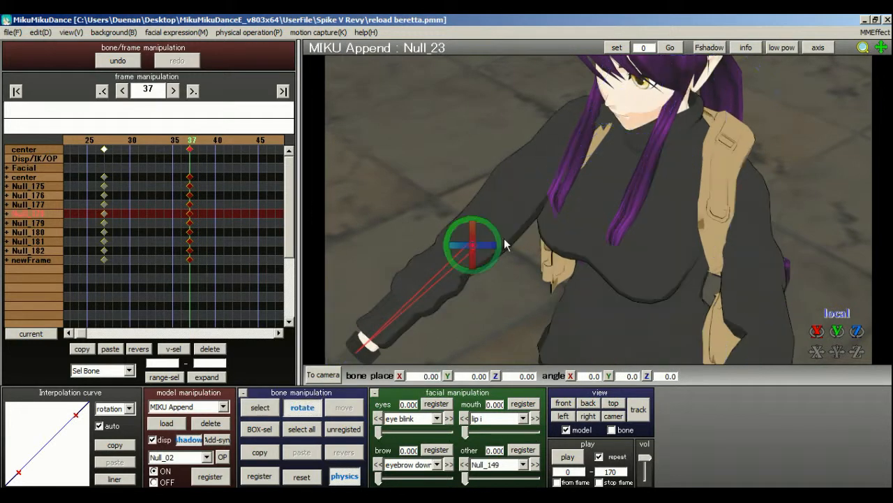
{"action": "left_click_drag", "start_coordinate": [471, 241], "coordinate": [452, 245]}
{"action": "scroll", "coordinate": [440, 281], "scroll_direction": "down", "scroll_amount": 5}
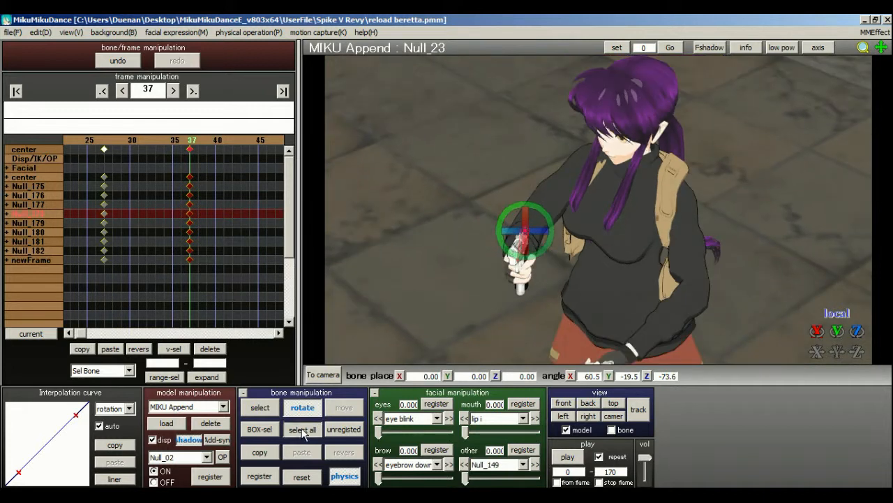
{"action": "left_click", "coordinate": [302, 430]}
Preview the reload motion from frame 0 with the camera tracking the right elbow bone Null_23, scrubbing through its early frames.
{"action": "left_click", "coordinate": [639, 410]}
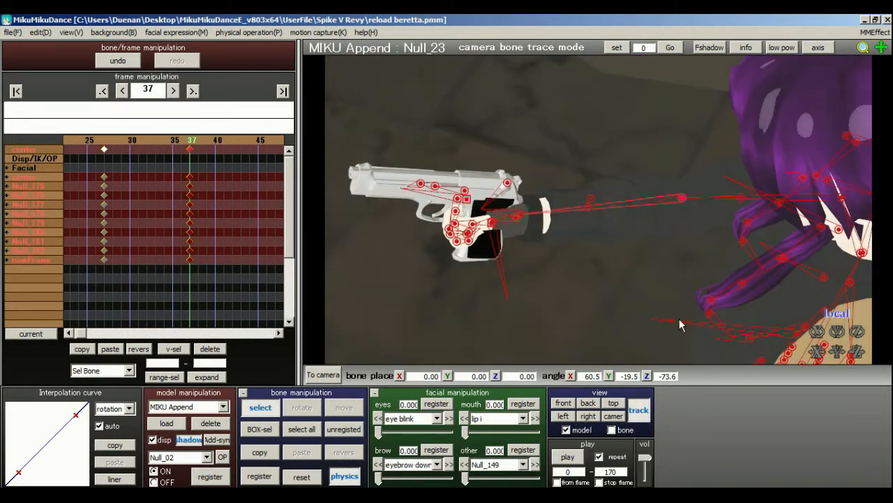
{"action": "left_click_drag", "start_coordinate": [173, 142], "coordinate": [163, 138]}
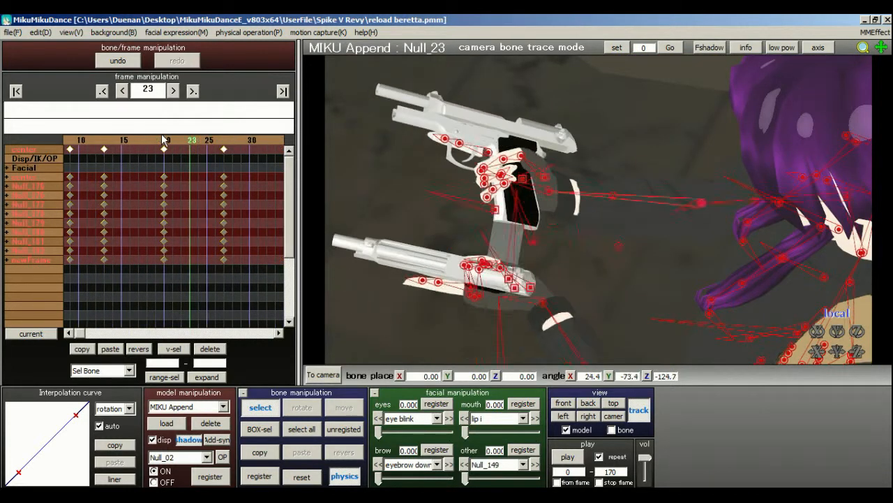
{"action": "left_click", "coordinate": [569, 459]}
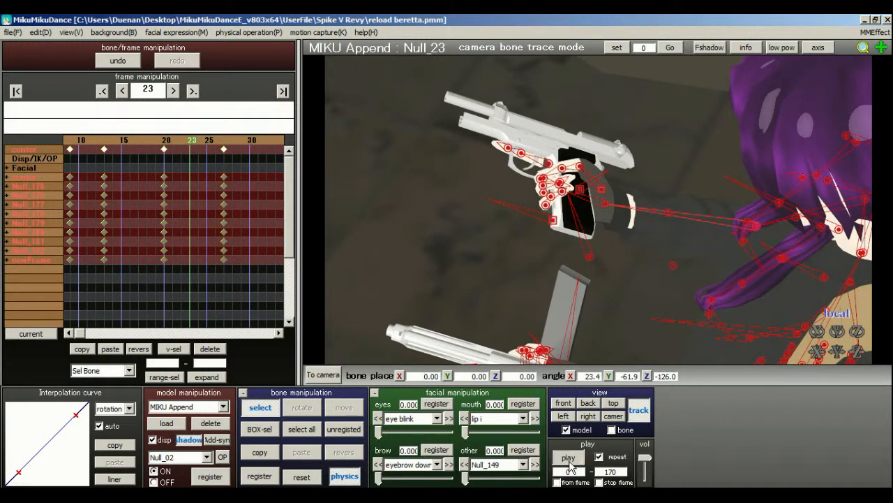
{"action": "left_click", "coordinate": [569, 460]}
{"action": "left_click", "coordinate": [16, 91]}
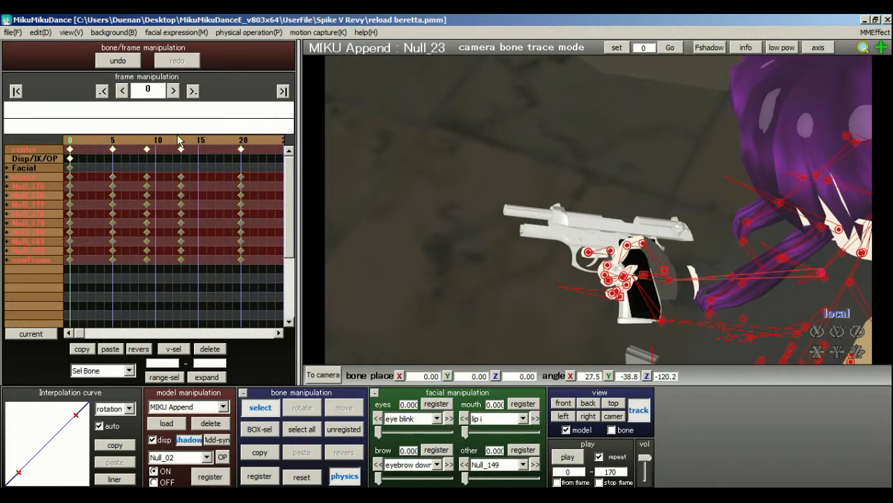
{"action": "left_click", "coordinate": [567, 458]}
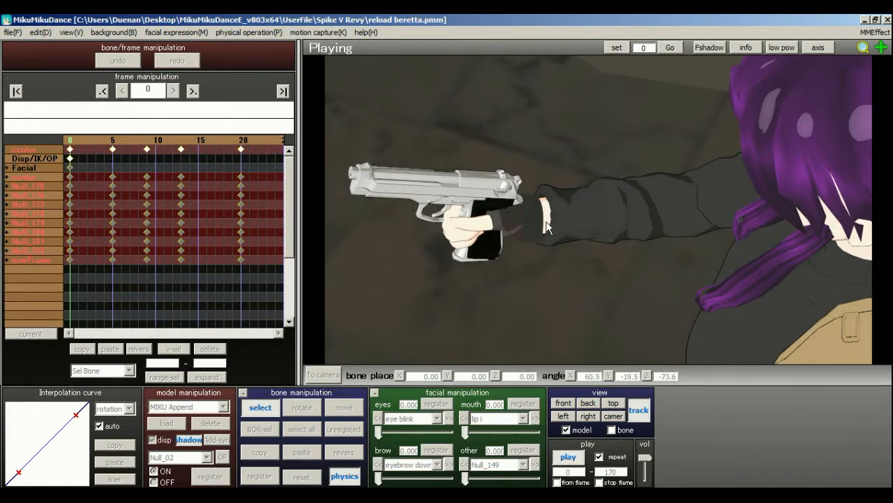
{"action": "left_click", "coordinate": [569, 460]}
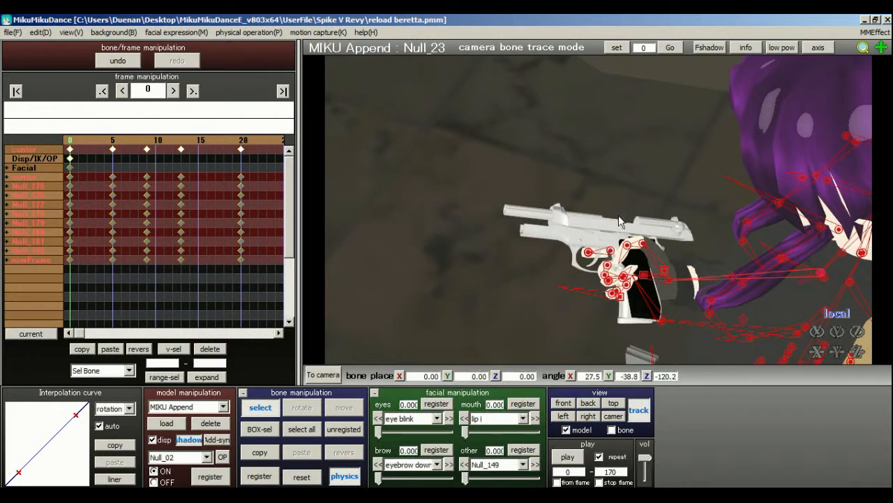
{"action": "left_click", "coordinate": [130, 145]}
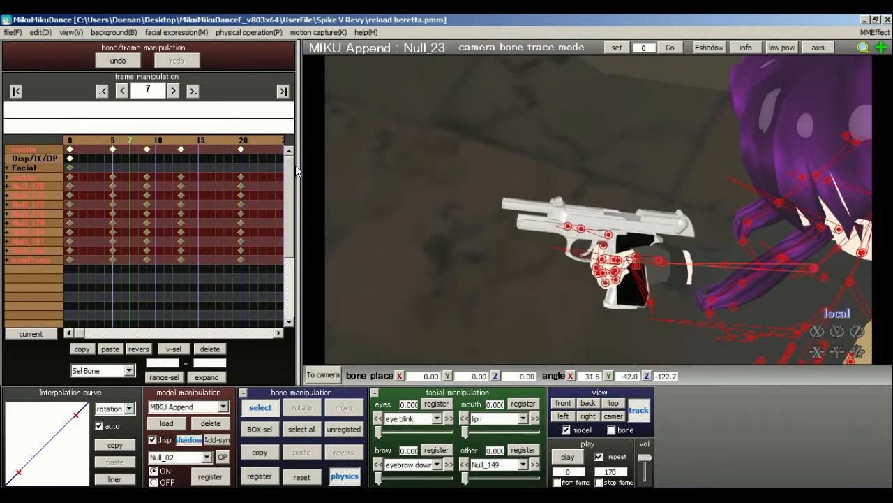
{"action": "left_click", "coordinate": [639, 412]}
At frame 13, rotate the head bone Null_14 to angles of about -10.5, 9.2 and -3.2.
{"action": "right_click_drag", "start_coordinate": [691, 299], "coordinate": [517, 241]}
{"action": "left_click", "coordinate": [180, 145]}
{"action": "middle_click_drag", "start_coordinate": [599, 236], "coordinate": [603, 255]}
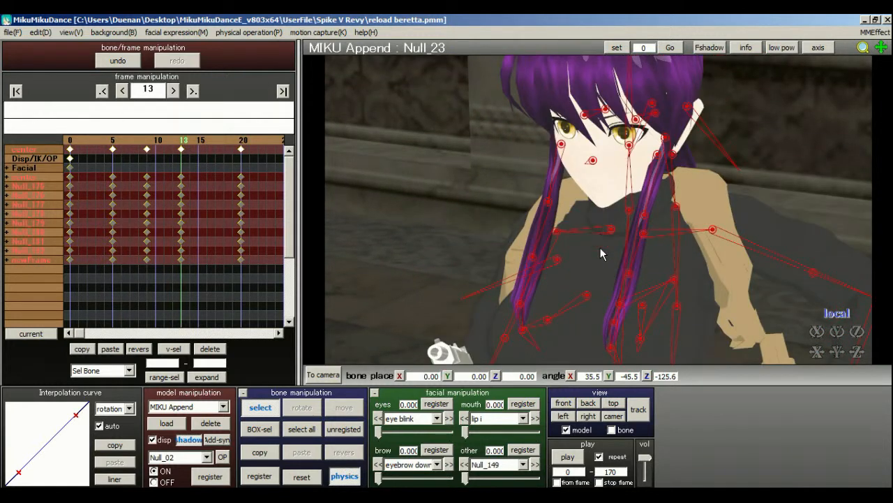
{"action": "left_click", "coordinate": [629, 148]}
{"action": "mouse_move", "coordinate": [593, 218]}
{"action": "right_mouse_down"}
{"action": "mouse_move", "coordinate": [609, 217]}
{"action": "mouse_move", "coordinate": [583, 232]}
{"action": "right_mouse_up"}
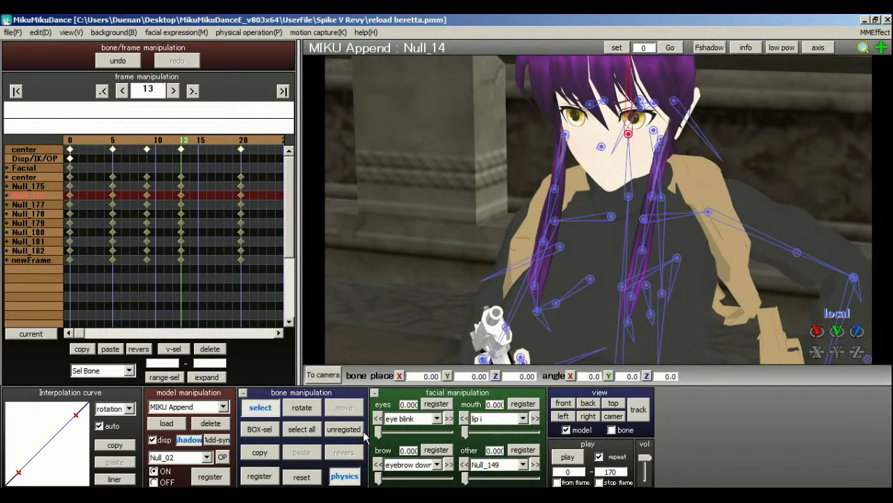
{"action": "left_click", "coordinate": [318, 411]}
{"action": "left_click_drag", "start_coordinate": [629, 155], "coordinate": [647, 145]}
{"action": "scroll", "coordinate": [689, 215], "scroll_direction": "down", "scroll_amount": 5}
Rotate the upper body bone Null_07 to angles of about -5.0, 6.6 and -3.3 at frame 13, leaning the torso.
{"action": "right_click_drag", "start_coordinate": [584, 178], "coordinate": [460, 286]}
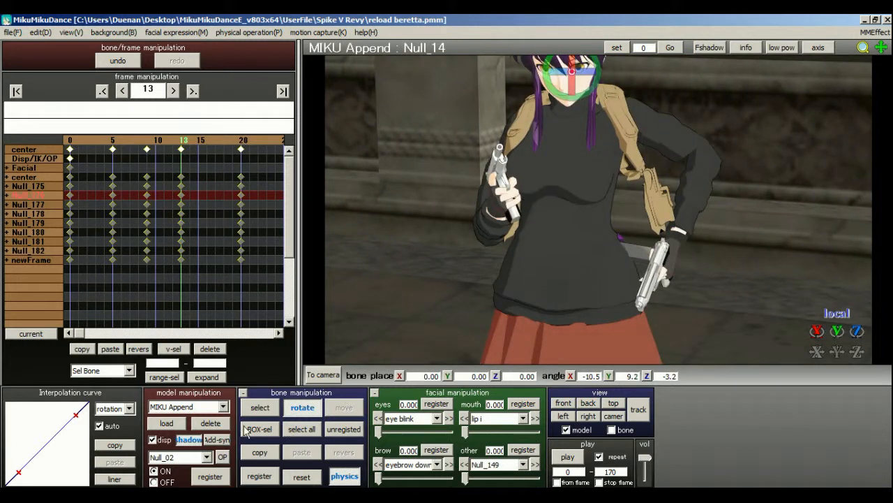
{"action": "left_click", "coordinate": [262, 409]}
{"action": "left_click", "coordinate": [569, 208]}
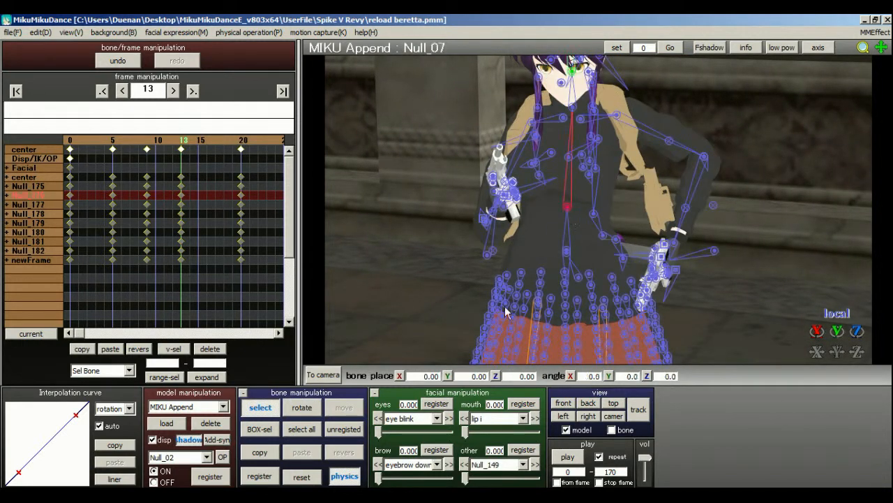
{"action": "left_click", "coordinate": [307, 407]}
{"action": "left_click_drag", "start_coordinate": [567, 233], "coordinate": [591, 193]}
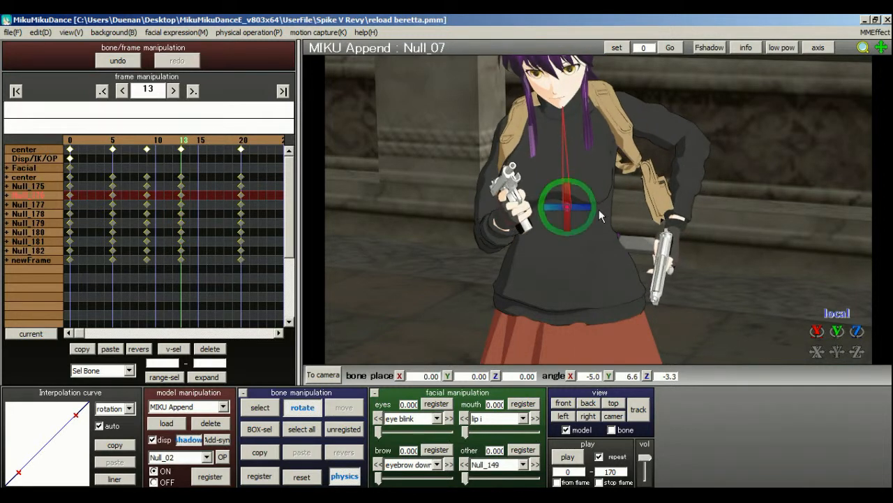
Rotate the neck bone Null_13 to angles of about -7.6, 3.0 and 1.6 at frame 13.
{"action": "middle_click_drag", "start_coordinate": [599, 211], "coordinate": [610, 246]}
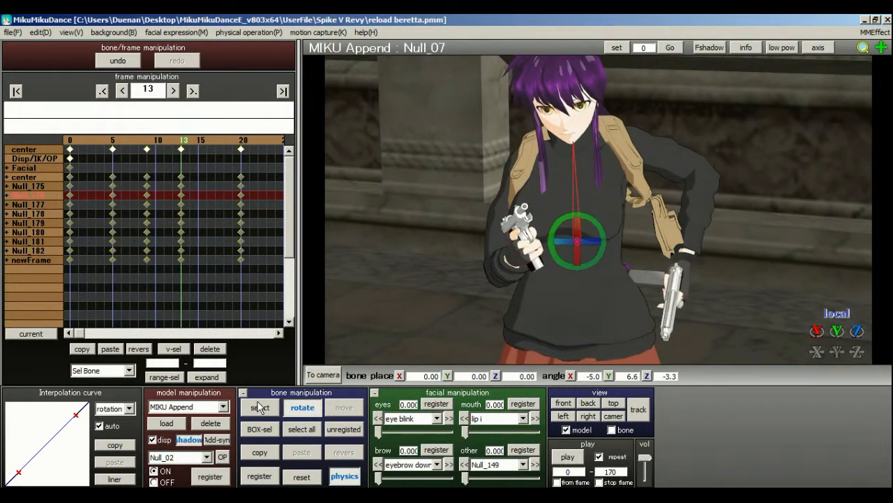
{"action": "left_click", "coordinate": [260, 407]}
{"action": "left_click", "coordinate": [573, 143]}
{"action": "left_click", "coordinate": [302, 407]}
{"action": "left_click_drag", "start_coordinate": [573, 162], "coordinate": [602, 143]}
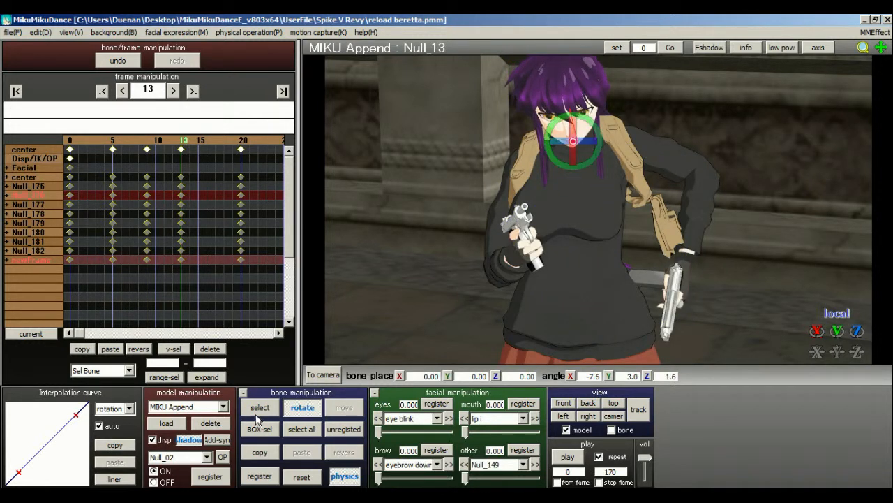
Adjust the head bone Null_14 to about -10.6, 11.6 and -2.0, and register all MIKU Append bones at frame 13.
{"action": "left_click", "coordinate": [256, 412]}
{"action": "left_click", "coordinate": [573, 110]}
{"action": "left_click", "coordinate": [306, 402]}
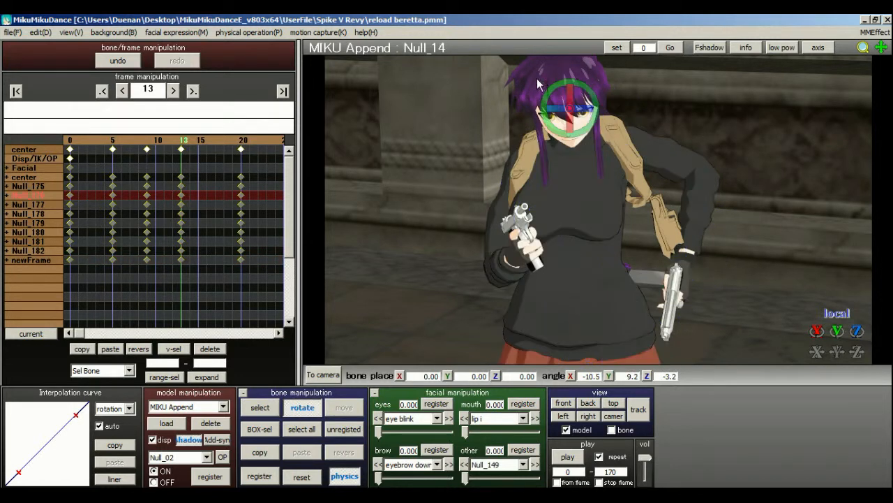
{"action": "left_click_drag", "start_coordinate": [586, 113], "coordinate": [582, 133]}
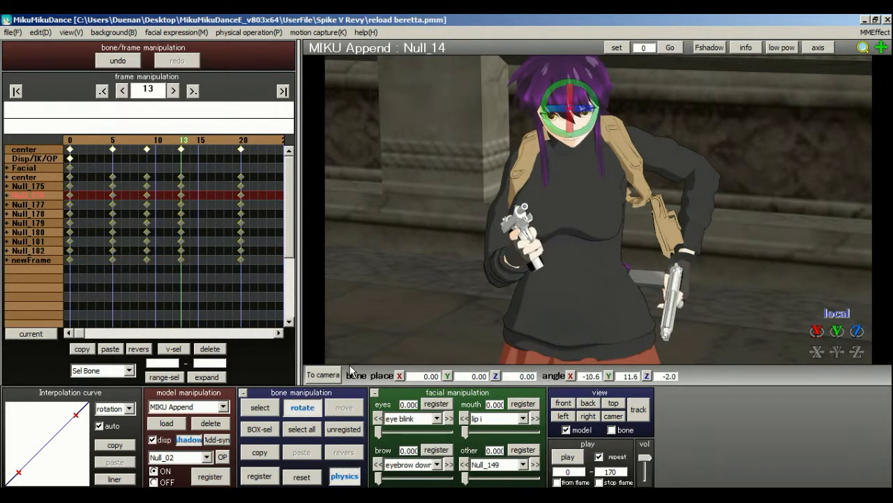
{"action": "left_click", "coordinate": [302, 430]}
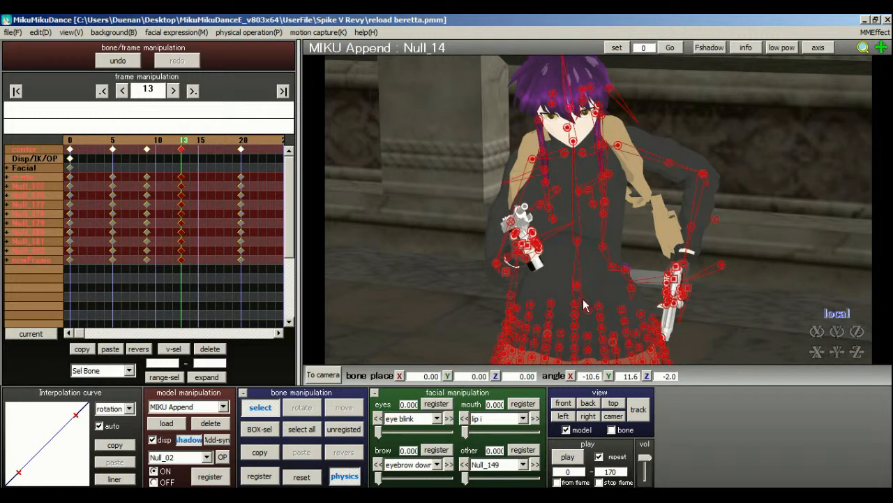
Expand the Null_176 bone group and delete the upper body bone Null_07's keyframes at frames 5, 9 and 20.
{"action": "left_click", "coordinate": [583, 245]}
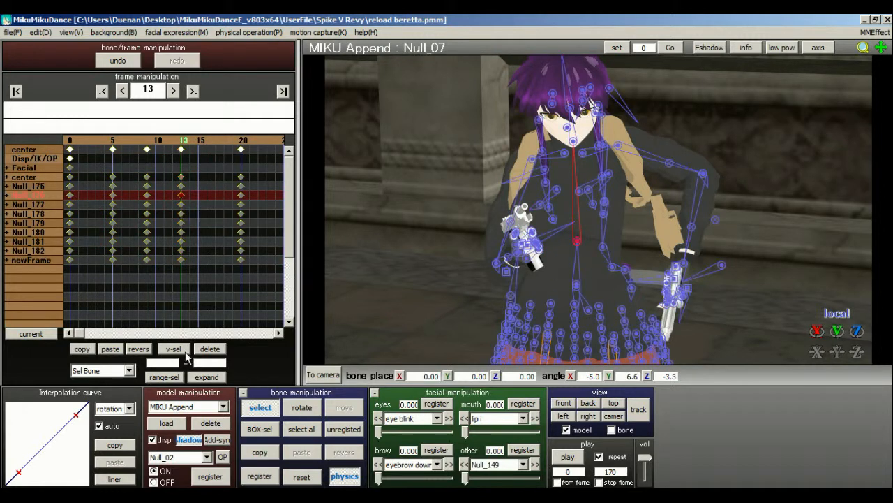
{"action": "left_click", "coordinate": [6, 195]}
{"action": "left_click_drag", "start_coordinate": [152, 210], "coordinate": [63, 219]}
{"action": "left_click", "coordinate": [201, 350]}
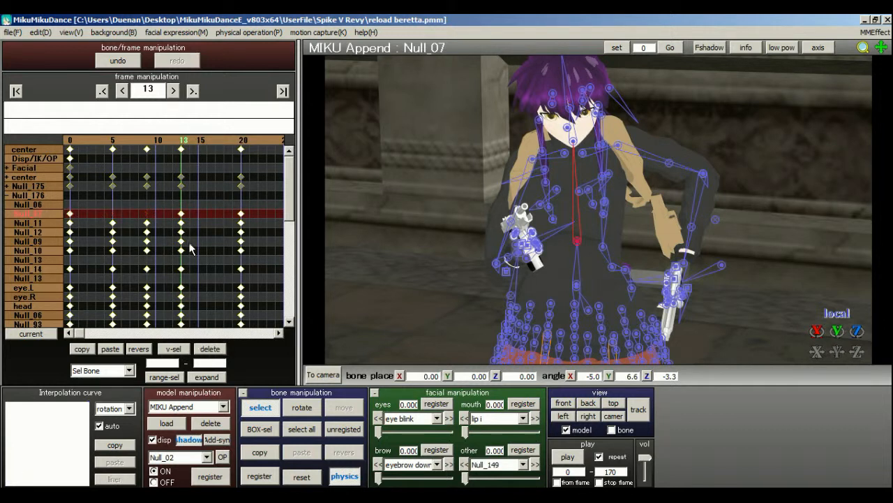
{"action": "left_click", "coordinate": [226, 141]}
{"action": "left_click", "coordinate": [226, 140]}
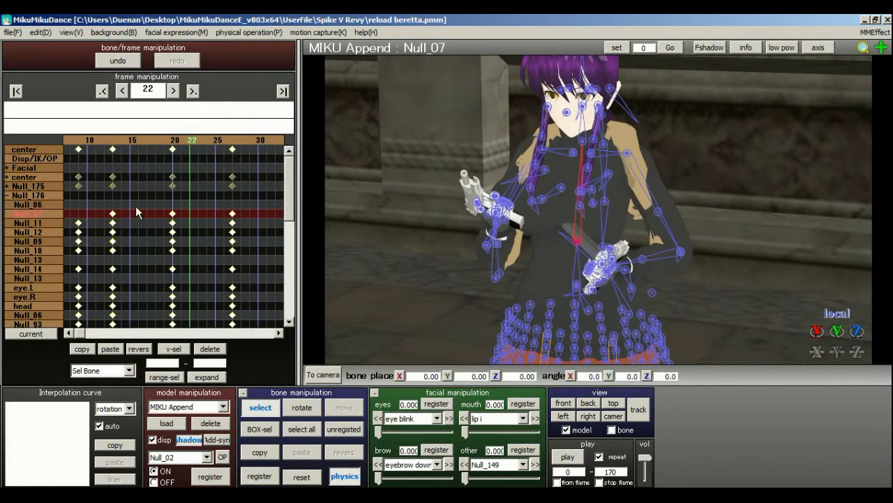
{"action": "left_click", "coordinate": [138, 211]}
{"action": "left_click", "coordinate": [223, 213]}
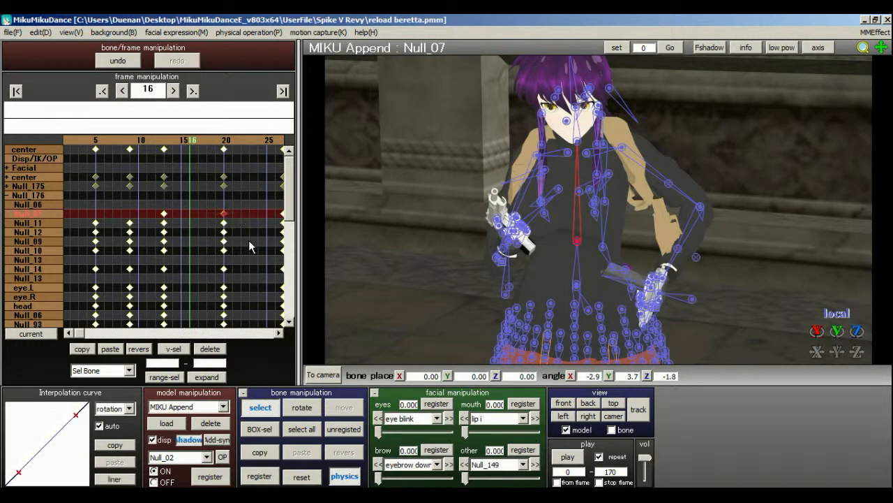
{"action": "left_click", "coordinate": [208, 349]}
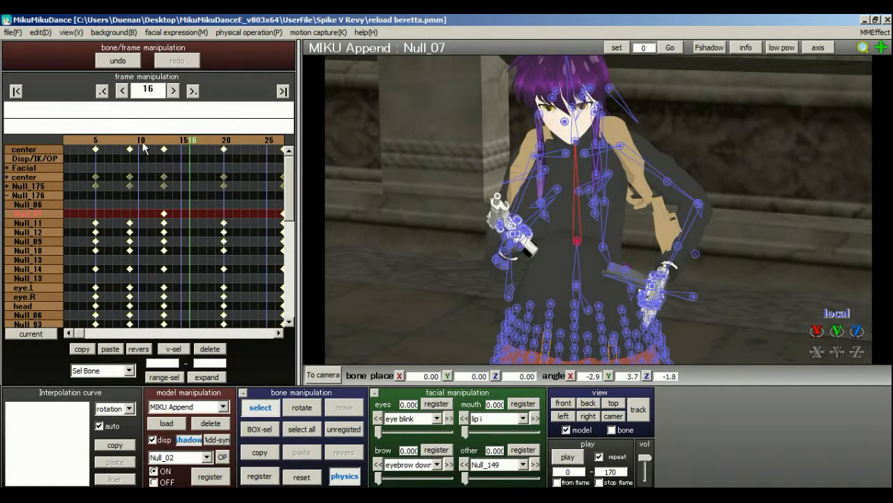
At frame 0, rotate the head bone Null_14 to about -8.9, 10.9 and -2.0 and register it.
{"action": "left_click_drag", "start_coordinate": [143, 142], "coordinate": [147, 142]}
{"action": "left_click", "coordinate": [71, 142]}
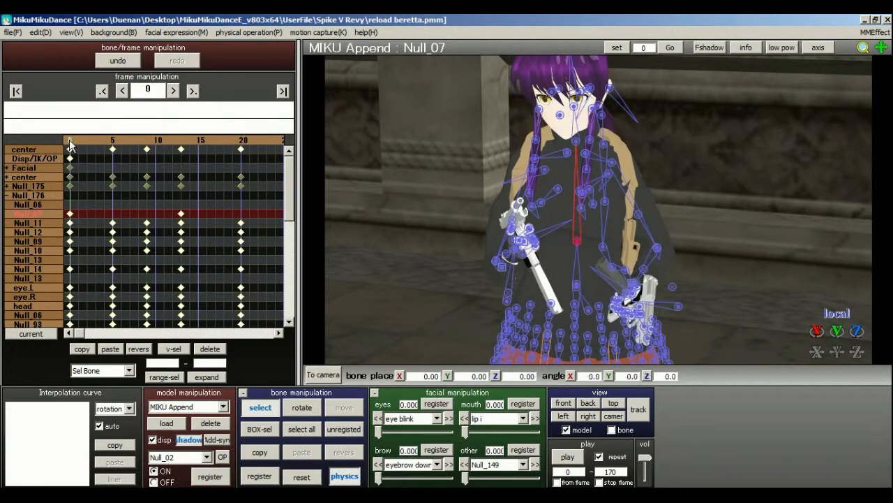
{"action": "left_click", "coordinate": [582, 150]}
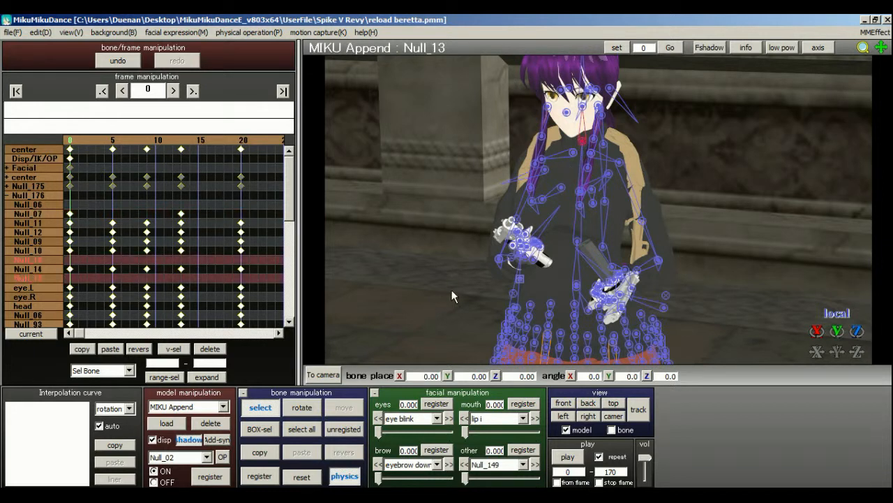
{"action": "left_click", "coordinate": [583, 118]}
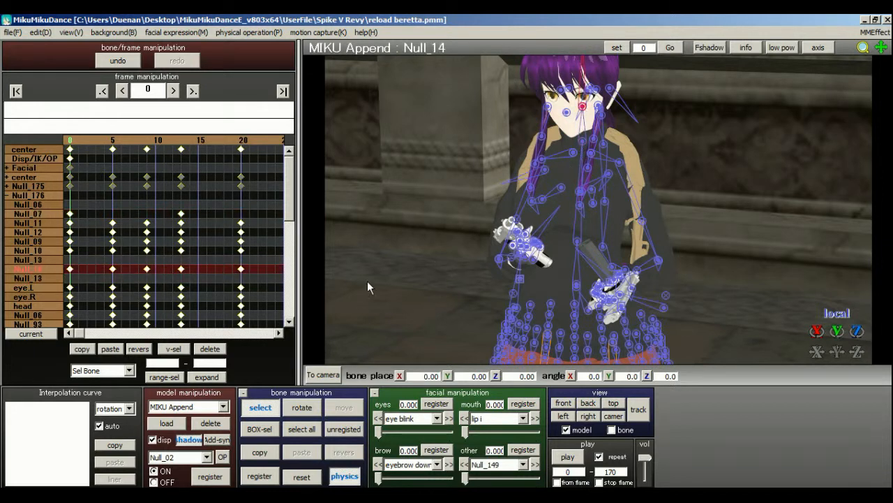
{"action": "left_click", "coordinate": [302, 407]}
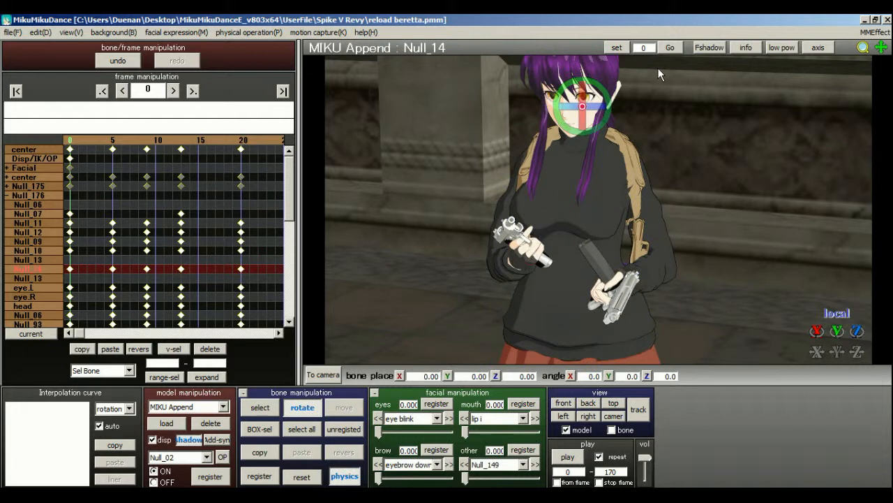
{"action": "mouse_move", "coordinate": [617, 105]}
{"action": "left_mouse_down"}
{"action": "mouse_move", "coordinate": [614, 98]}
{"action": "mouse_move", "coordinate": [609, 106]}
{"action": "left_mouse_up"}
{"action": "left_click", "coordinate": [259, 476]}
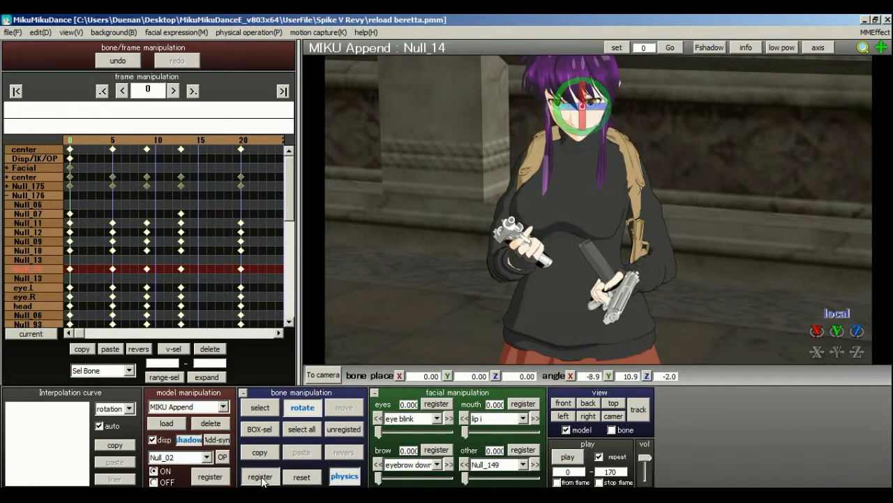
Delete the head bone Null_14's keyframes at frames 5, 9, 20 and 27, and scrub ahead to check the motion.
{"action": "left_click_drag", "start_coordinate": [95, 276], "coordinate": [164, 267]}
{"action": "left_click", "coordinate": [210, 349]}
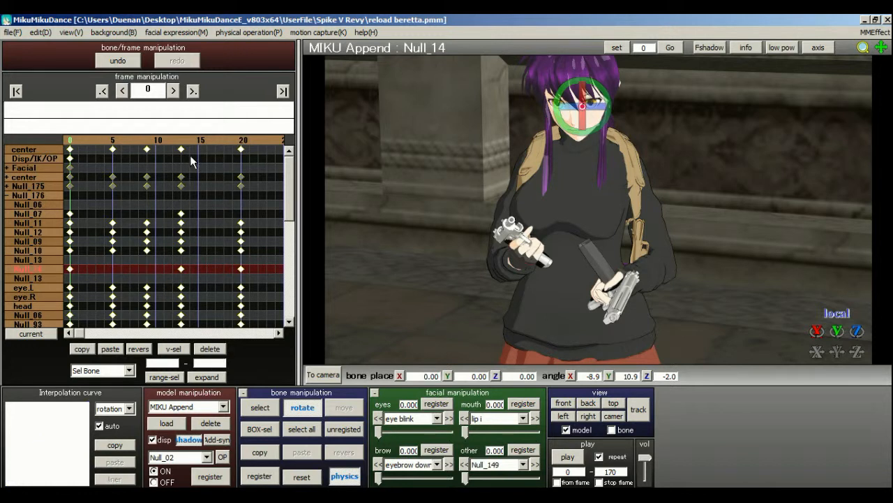
{"action": "left_click", "coordinate": [198, 147]}
{"action": "left_click", "coordinate": [207, 268]}
{"action": "left_click", "coordinate": [210, 348]}
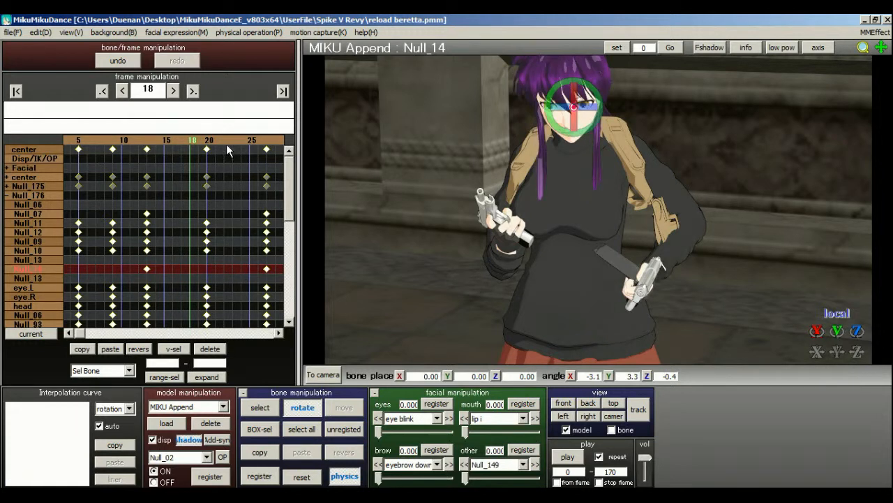
{"action": "left_click", "coordinate": [227, 145]}
{"action": "left_click", "coordinate": [229, 144]}
{"action": "left_click", "coordinate": [202, 142]}
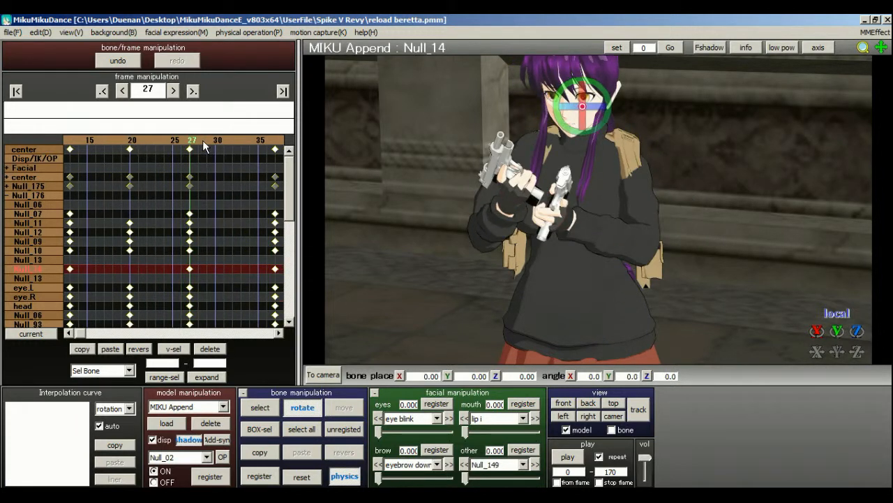
{"action": "left_click", "coordinate": [202, 141]}
{"action": "left_click_drag", "start_coordinate": [146, 265], "coordinate": [210, 279]}
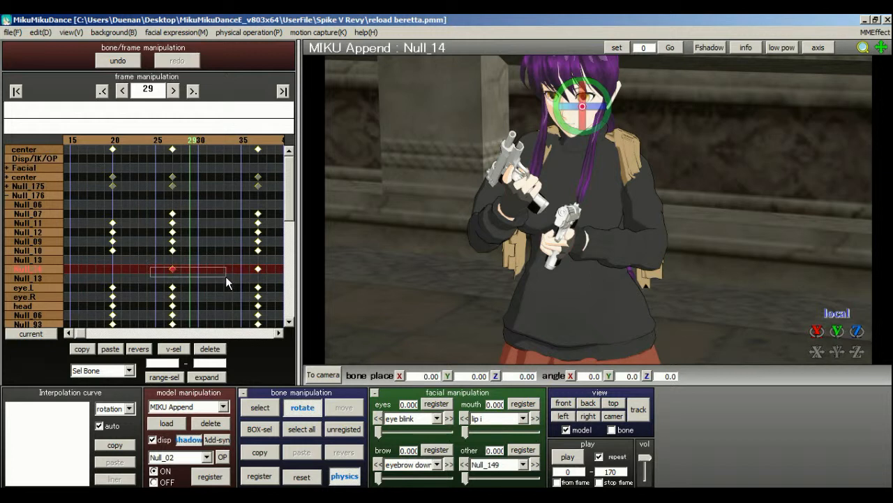
{"action": "left_click", "coordinate": [210, 349]}
{"action": "left_click", "coordinate": [218, 143]}
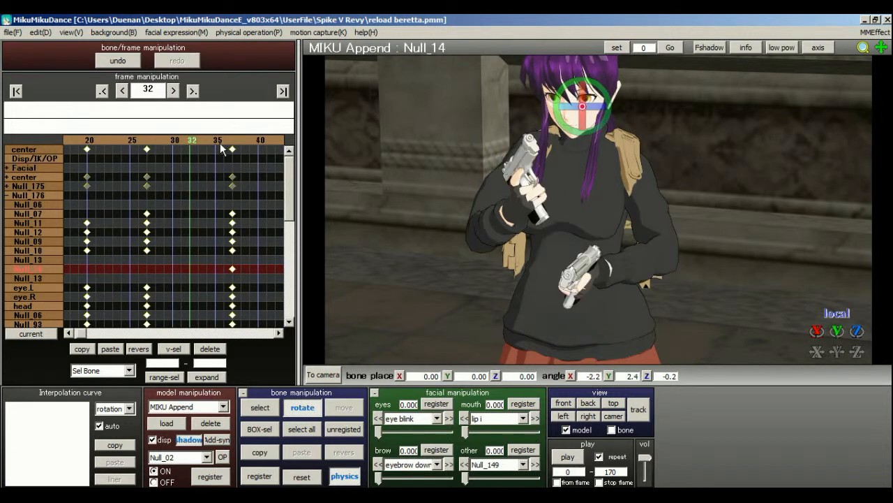
Scrub the reload motion back and forth over roughly frames 0 to 32 to check the head movement.
{"action": "left_click", "coordinate": [185, 147]}
{"action": "left_click", "coordinate": [152, 141]}
{"action": "left_click", "coordinate": [152, 142]}
{"action": "left_click", "coordinate": [152, 142]}
{"action": "left_click", "coordinate": [152, 141]}
{"action": "left_click", "coordinate": [152, 142]}
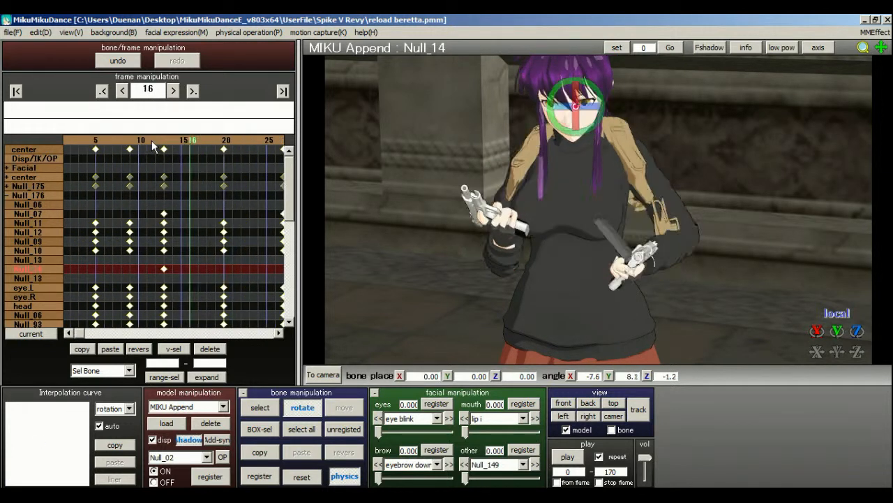
{"action": "left_click", "coordinate": [152, 142]}
{"action": "left_click", "coordinate": [152, 142]}
{"action": "left_click", "coordinate": [140, 142]}
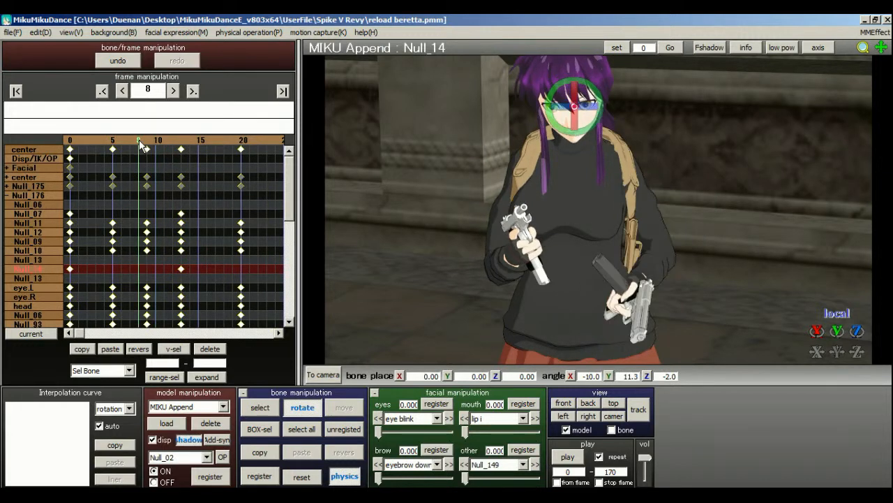
{"action": "left_click", "coordinate": [130, 142]}
{"action": "left_click", "coordinate": [122, 142]}
{"action": "left_click", "coordinate": [104, 143]}
{"action": "left_click", "coordinate": [87, 142]}
{"action": "left_click_drag", "start_coordinate": [82, 139], "coordinate": [217, 142]}
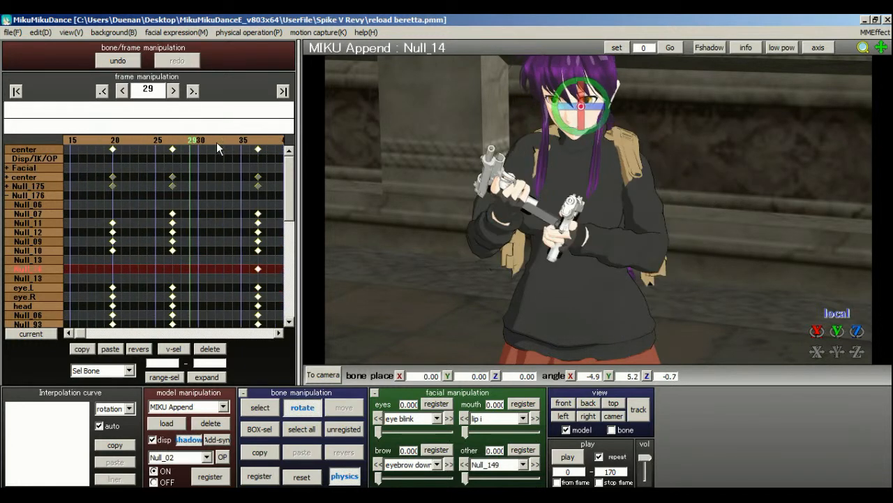
Save the reload beretta project.
{"action": "left_click", "coordinate": [12, 33]}
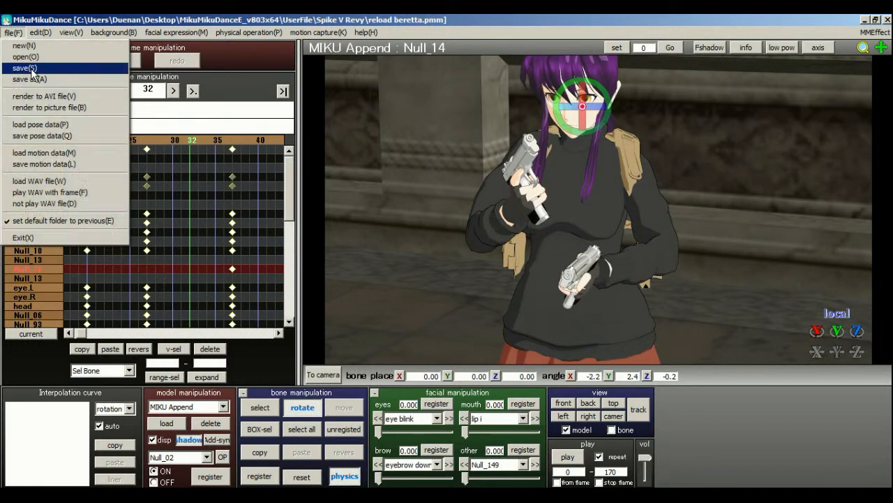
{"action": "left_click", "coordinate": [25, 67]}
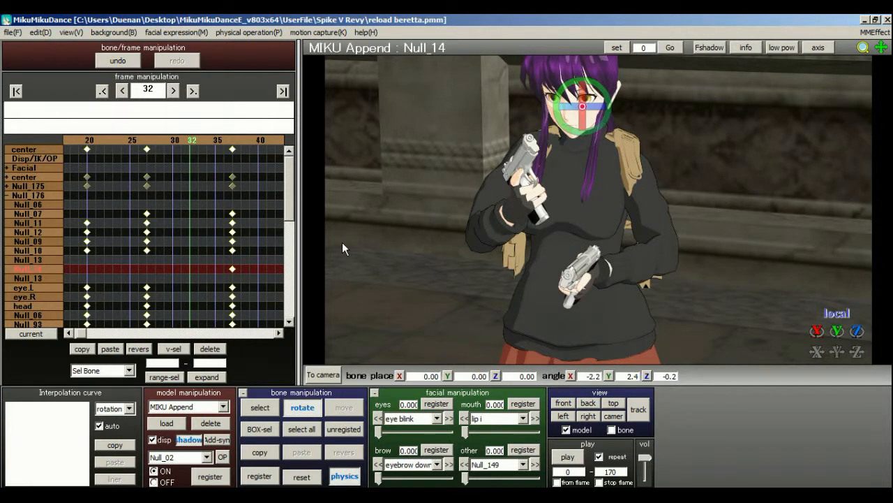
Play the motion from frame 0 in camera mode to check the reload, and shift the camera view slightly.
{"action": "left_click", "coordinate": [16, 92]}
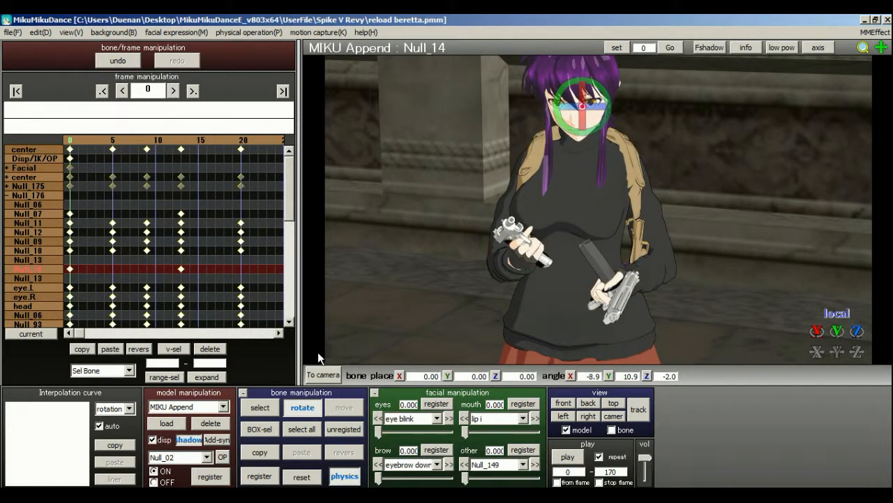
{"action": "left_click", "coordinate": [323, 374]}
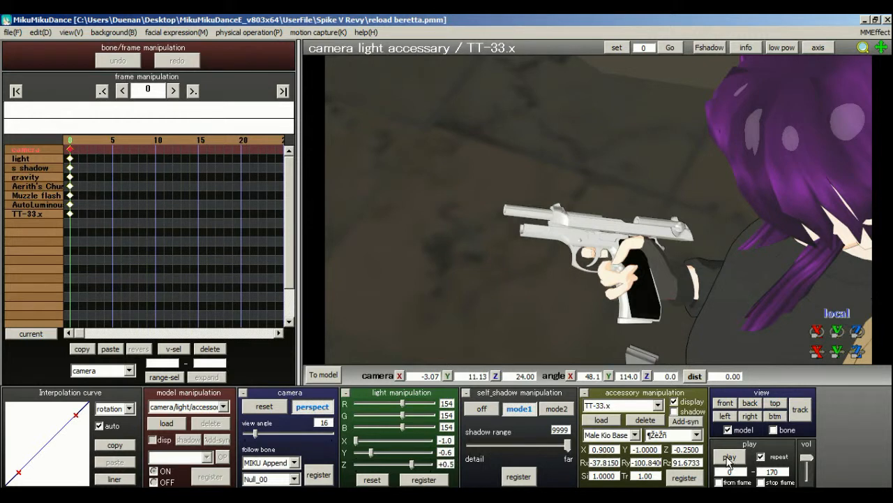
{"action": "left_click", "coordinate": [730, 458]}
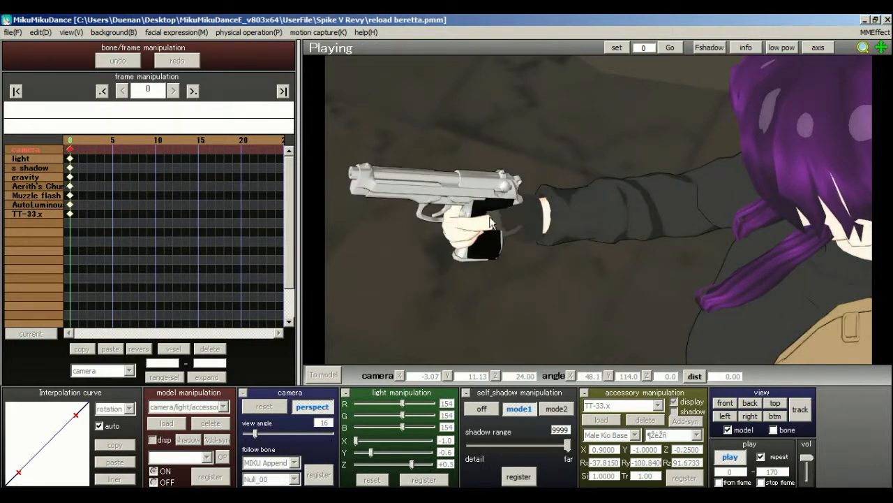
{"action": "left_click", "coordinate": [737, 459]}
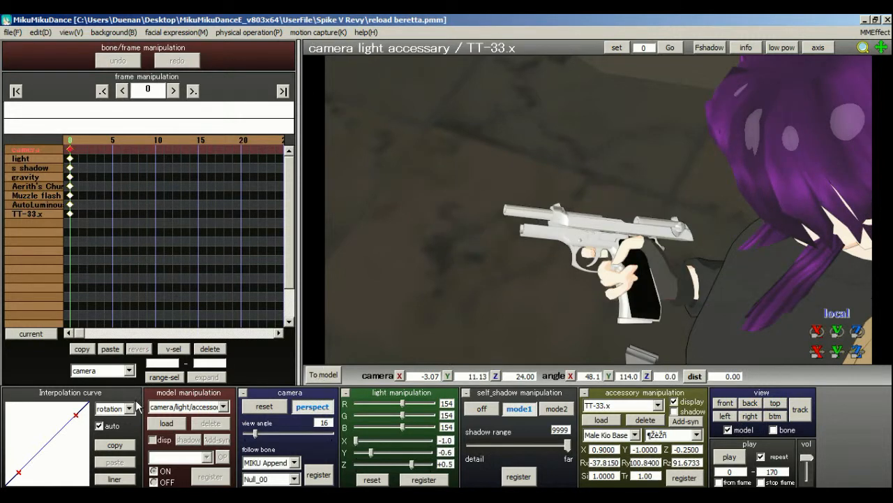
{"action": "middle_click_drag", "start_coordinate": [648, 241], "coordinate": [641, 235]}
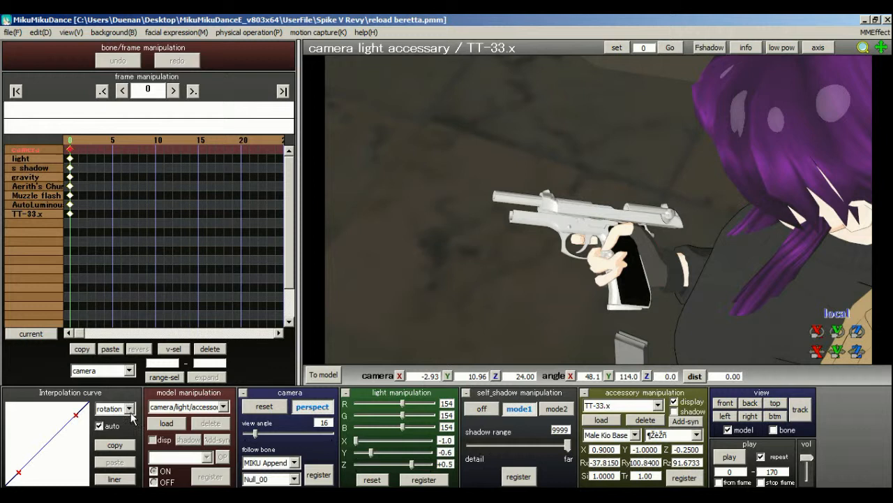
Return to editing MIKU Append, collapse the Null_176 bone group and move to frame 23.
{"action": "left_click", "coordinate": [323, 374]}
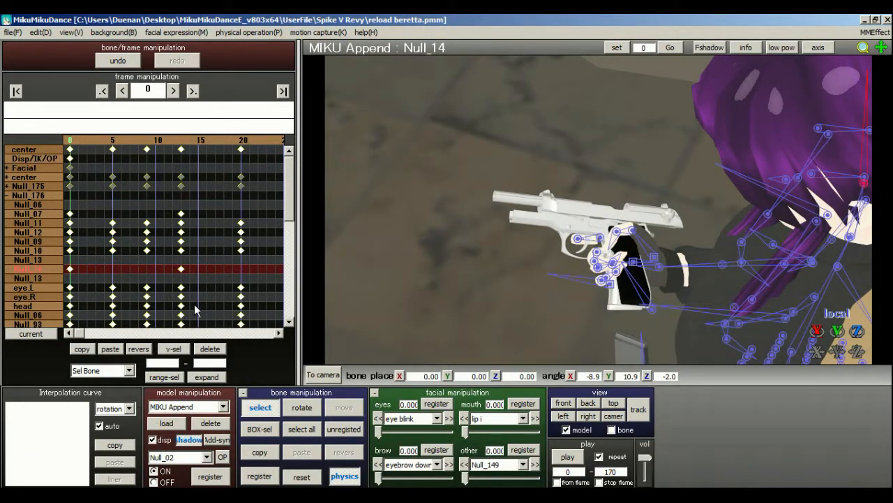
{"action": "left_click_drag", "start_coordinate": [277, 136], "coordinate": [279, 138]}
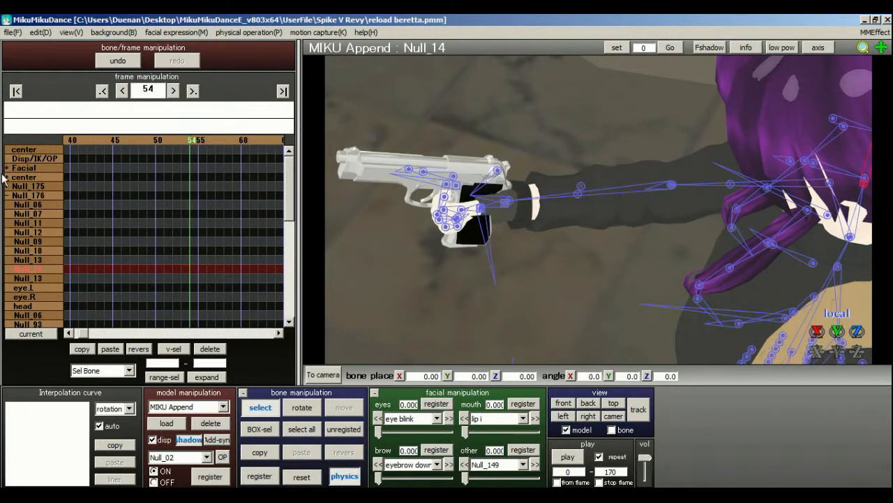
{"action": "left_click", "coordinate": [9, 196]}
{"action": "left_click_drag", "start_coordinate": [95, 143], "coordinate": [118, 140]}
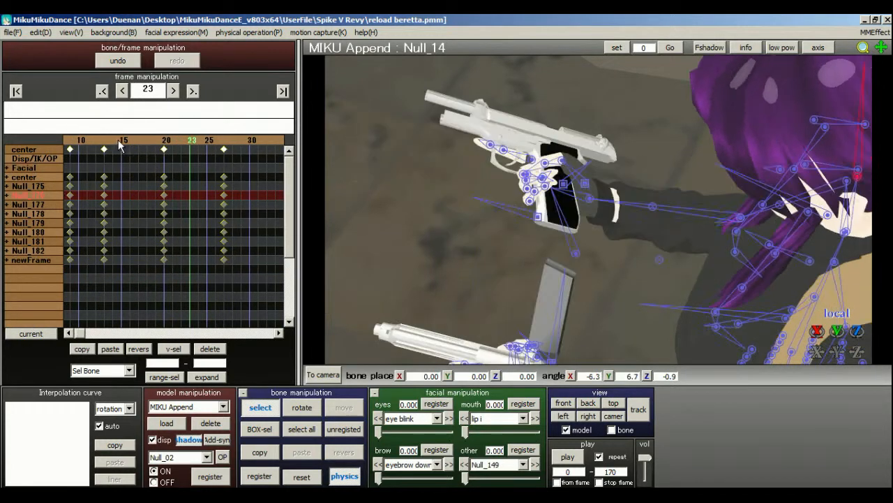
Range-select the keyframes of all bones with the All frame option from frame 0 to 5000.
{"action": "left_click", "coordinate": [105, 371]}
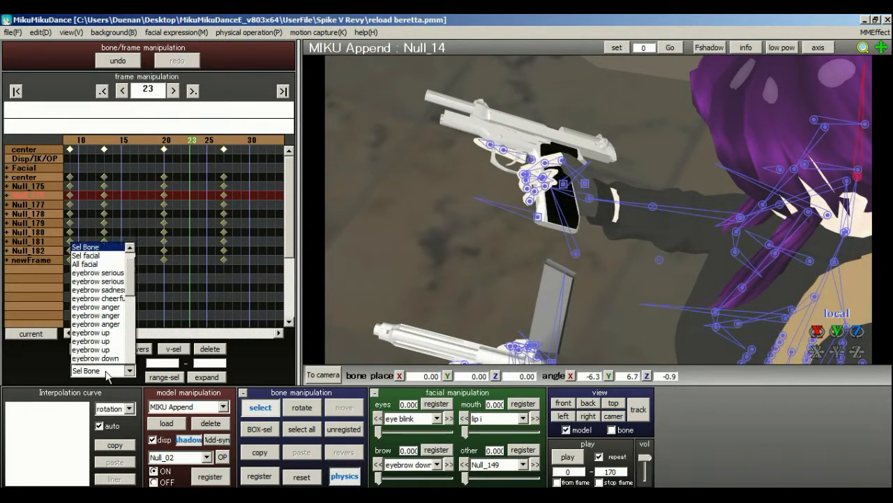
{"action": "scroll", "coordinate": [101, 139], "scroll_direction": "up", "scroll_amount": 1}
{"action": "left_click", "coordinate": [102, 114]}
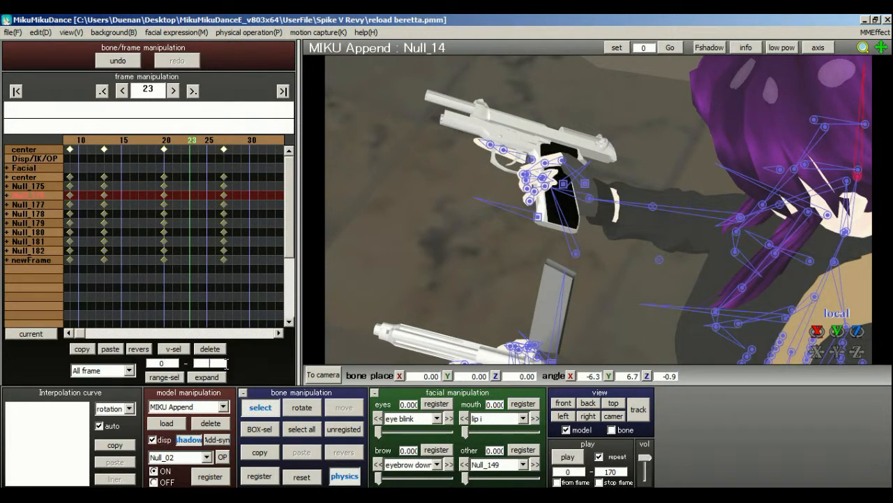
{"action": "type", "text": "5000"}
{"action": "left_click", "coordinate": [165, 377]}
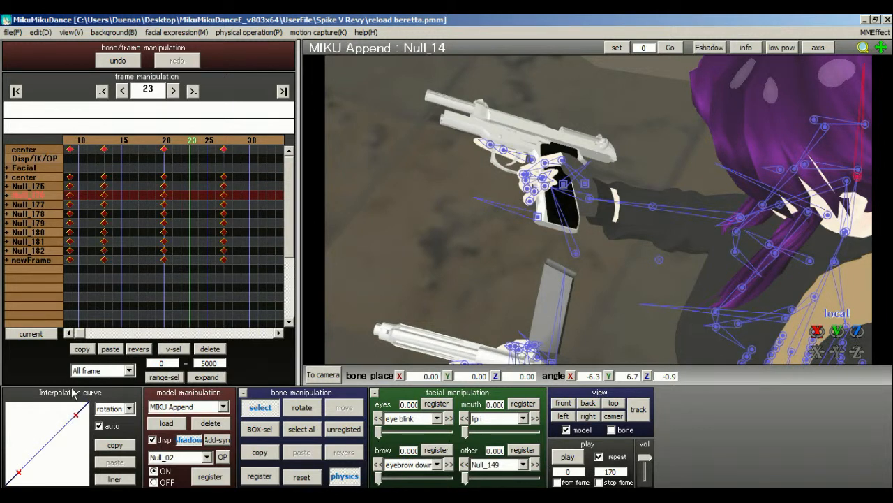
Display the interpolation curve for all channels of the selected keyframes and try to reshape it.
{"action": "left_click", "coordinate": [128, 408]}
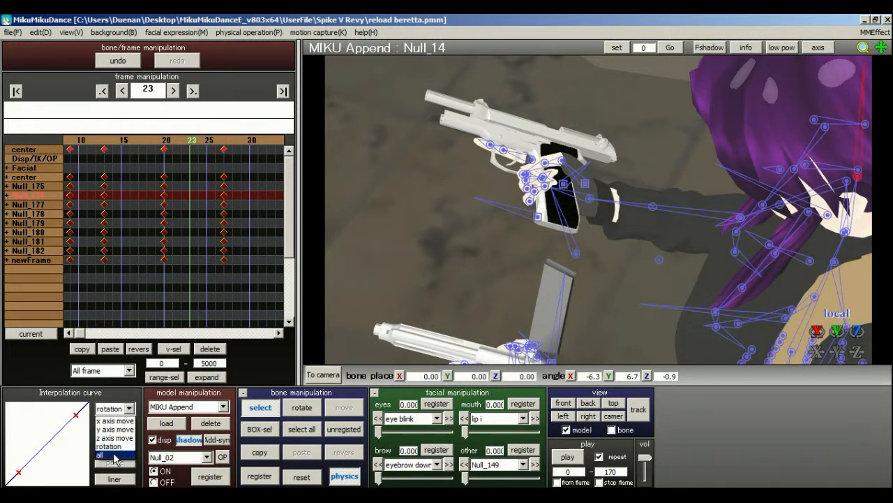
{"action": "left_click", "coordinate": [110, 455]}
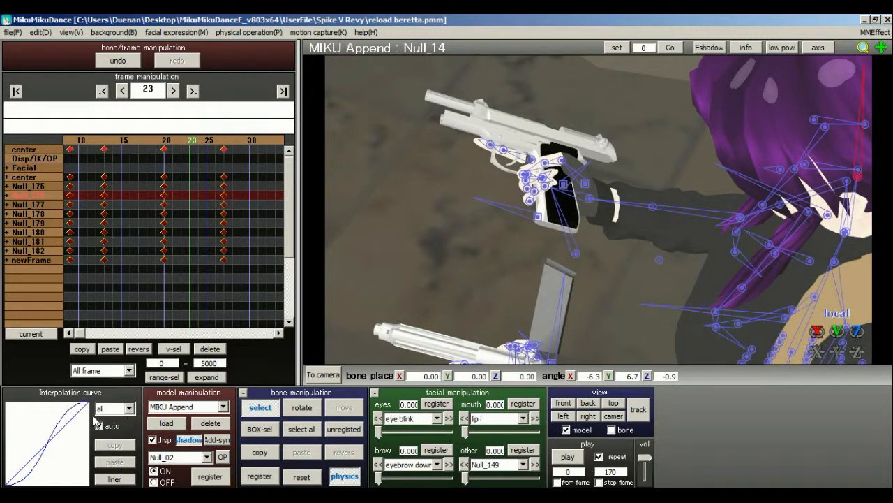
{"action": "left_click_drag", "start_coordinate": [29, 469], "coordinate": [93, 419]}
{"action": "left_click", "coordinate": [122, 412]}
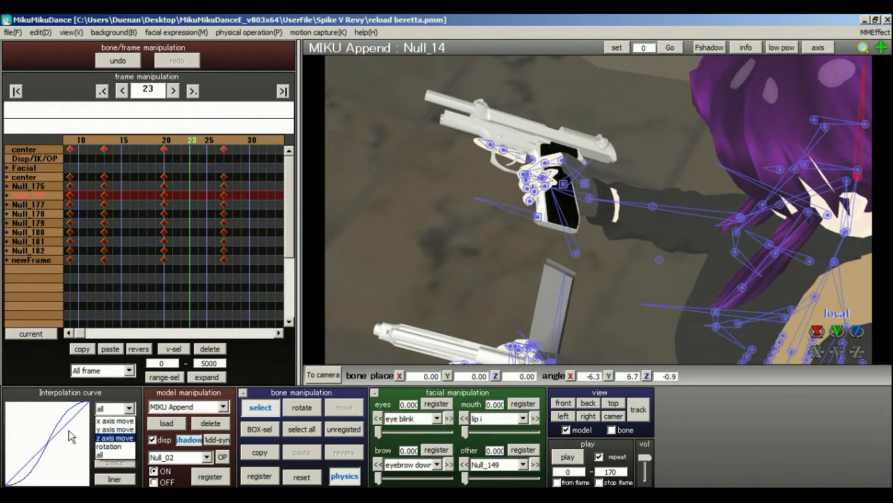
{"action": "left_click", "coordinate": [125, 412]}
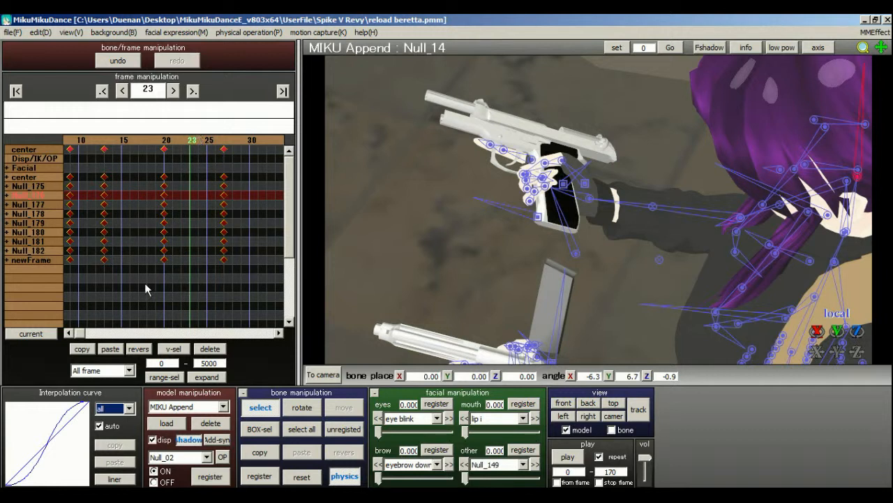
Examine the x, y and z axis move interpolation curves of the selected keyframes, and clear the keyframe selection.
{"action": "left_click", "coordinate": [125, 408]}
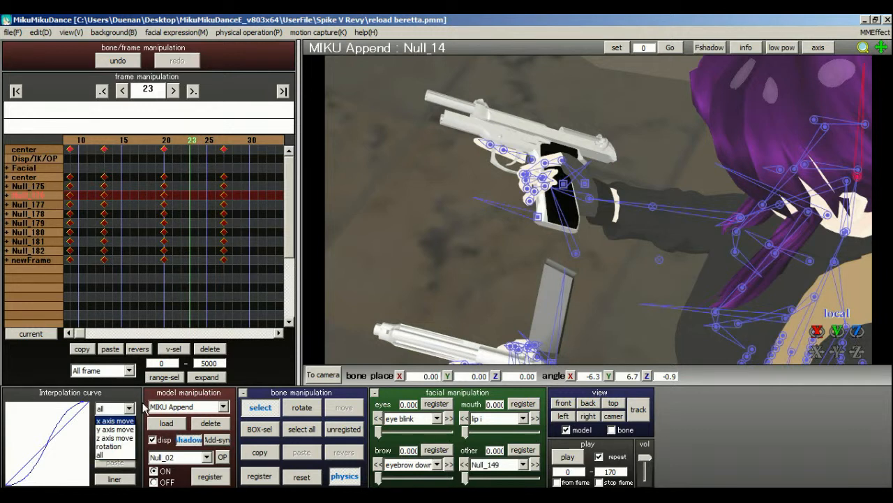
{"action": "left_click", "coordinate": [112, 421]}
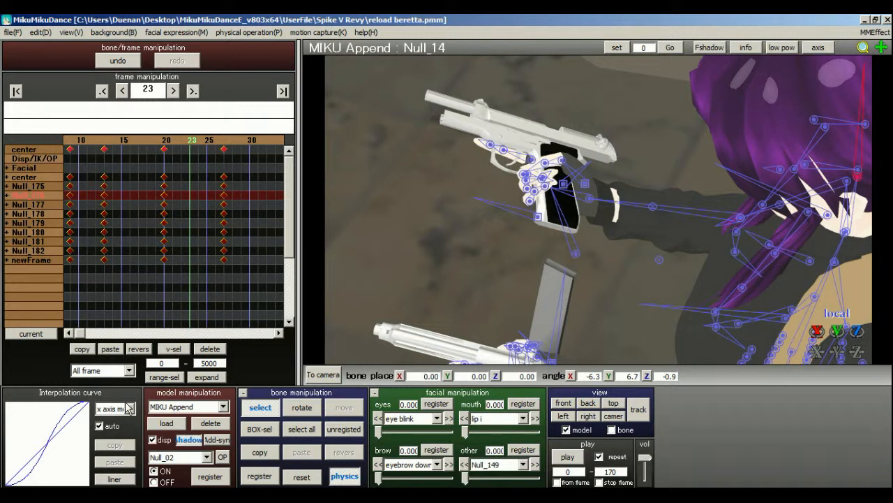
{"action": "left_click", "coordinate": [125, 409]}
{"action": "left_click", "coordinate": [115, 430]}
{"action": "left_click", "coordinate": [127, 409]}
{"action": "left_click", "coordinate": [114, 438]}
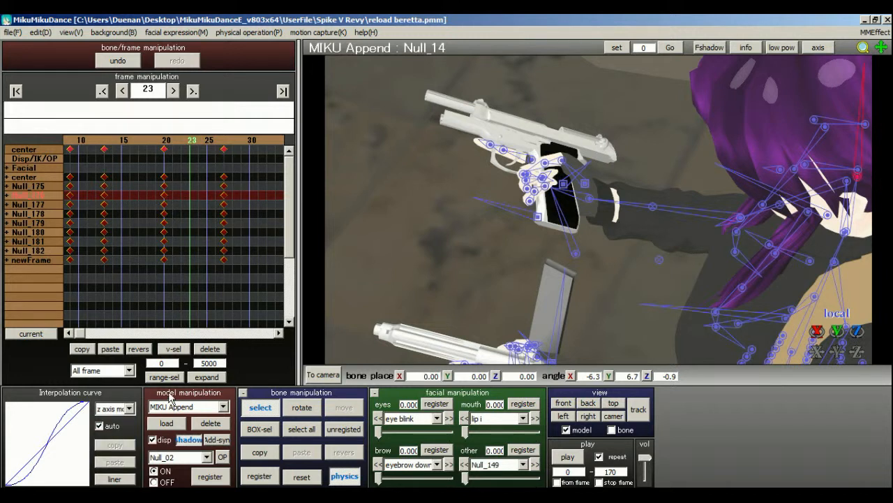
{"action": "left_click", "coordinate": [127, 409]}
{"action": "left_click", "coordinate": [113, 421]}
{"action": "left_click", "coordinate": [197, 313]}
Go to frame 27 and select all of MIKU Append's keyframes there.
{"action": "left_click", "coordinate": [271, 148]}
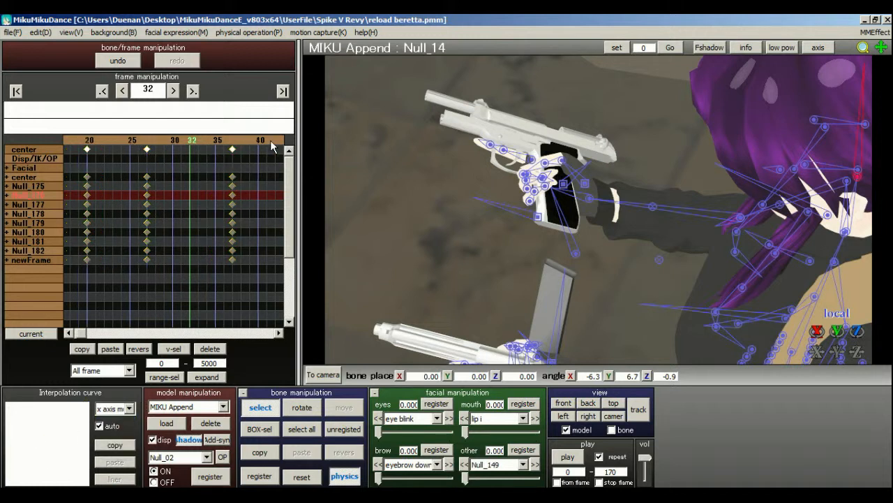
{"action": "left_click", "coordinate": [151, 148]}
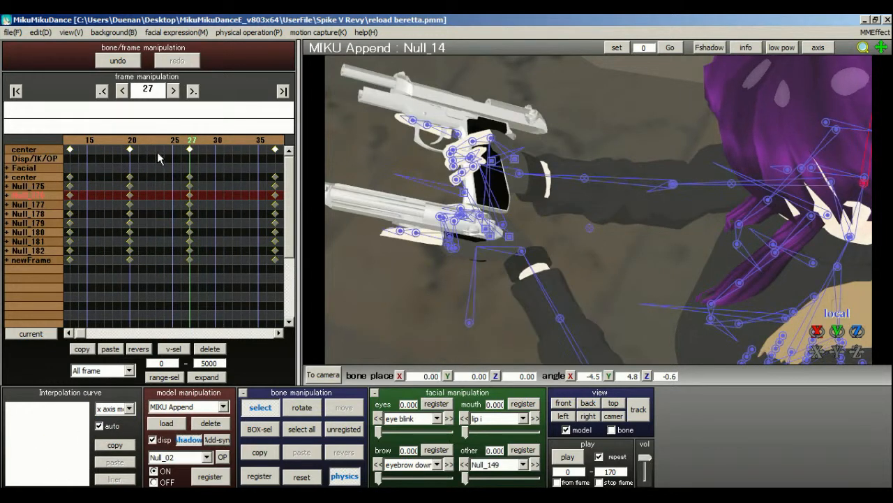
{"action": "left_click", "coordinate": [191, 148]}
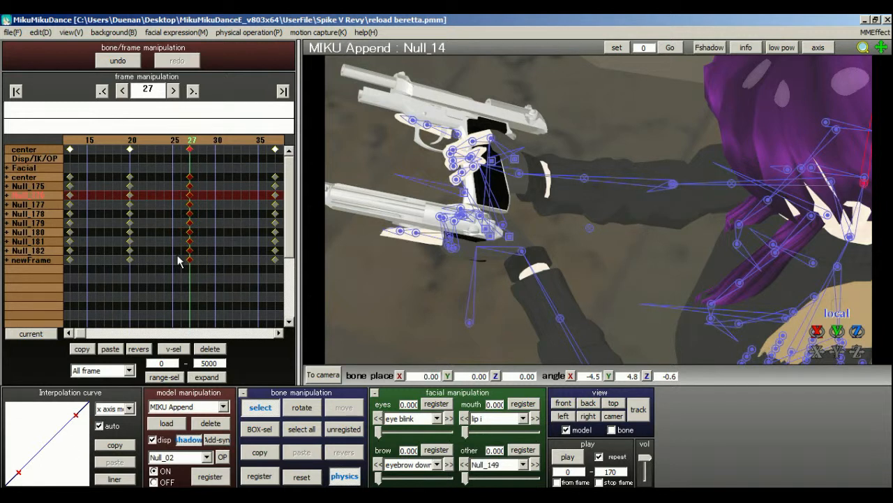
Examine frame 27's interpolation curves for y axis move, z axis move and all channels.
{"action": "left_click", "coordinate": [106, 410]}
{"action": "left_click", "coordinate": [116, 429]}
{"action": "left_click", "coordinate": [119, 411]}
{"action": "left_click", "coordinate": [117, 438]}
{"action": "left_click", "coordinate": [112, 409]}
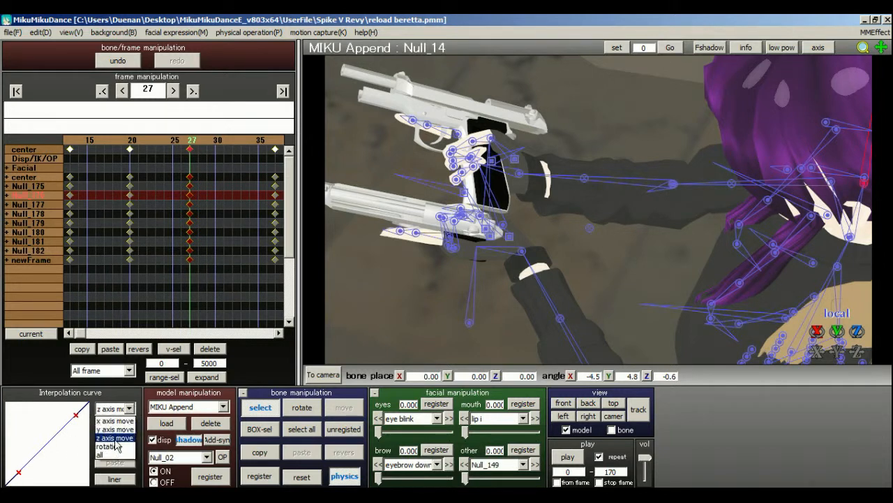
{"action": "left_click", "coordinate": [110, 454]}
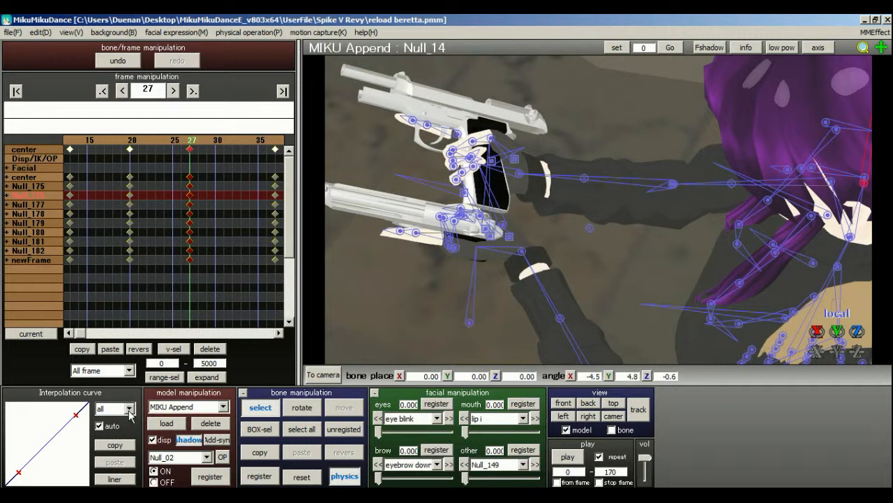
Reshape frame 27's x axis move interpolation curve to sag below the diagonal, with a slow start and fast finish.
{"action": "left_click", "coordinate": [129, 409]}
{"action": "left_click", "coordinate": [116, 421]}
{"action": "left_click_drag", "start_coordinate": [23, 471], "coordinate": [32, 483]}
{"action": "left_click_drag", "start_coordinate": [77, 418], "coordinate": [88, 427]}
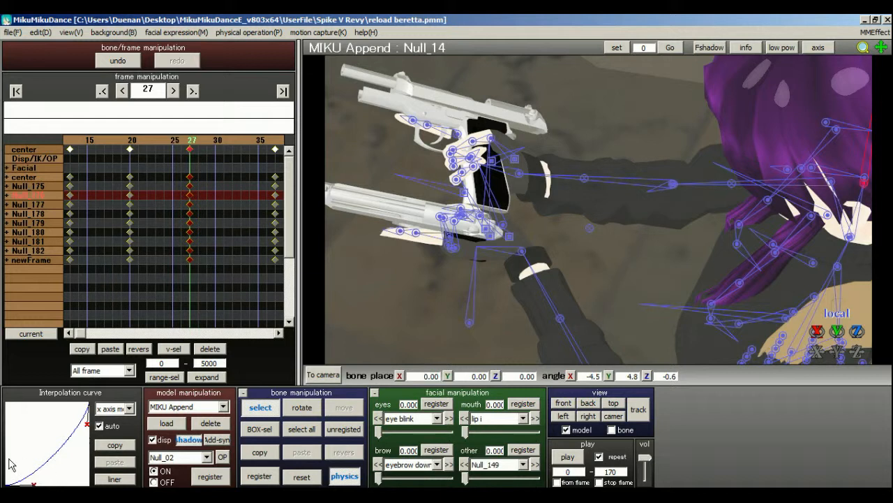
Bend frame 27's y axis move interpolation curve into a very slight S-shape.
{"action": "left_click", "coordinate": [111, 410]}
{"action": "left_click", "coordinate": [114, 430]}
{"action": "left_click_drag", "start_coordinate": [19, 474], "coordinate": [25, 477]}
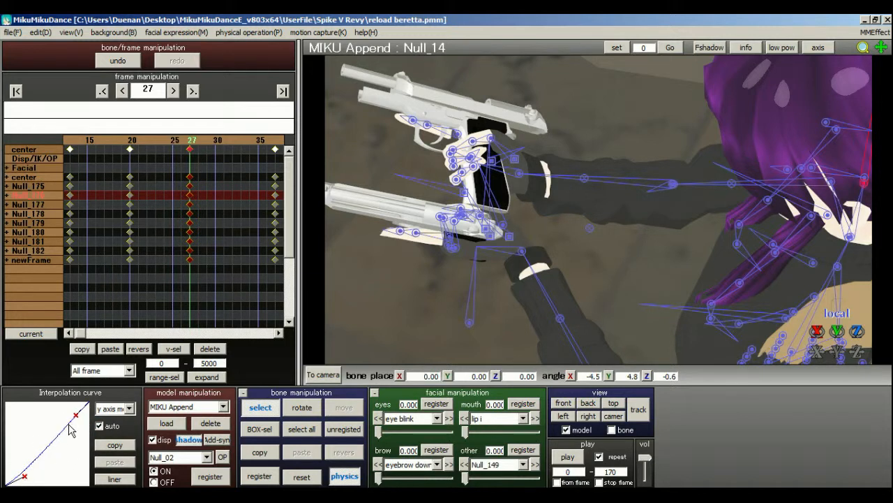
Shape frame 27's z axis move interpolation curve into a gentle S-curve, keeping the z axis channel displayed.
{"action": "left_click", "coordinate": [113, 408]}
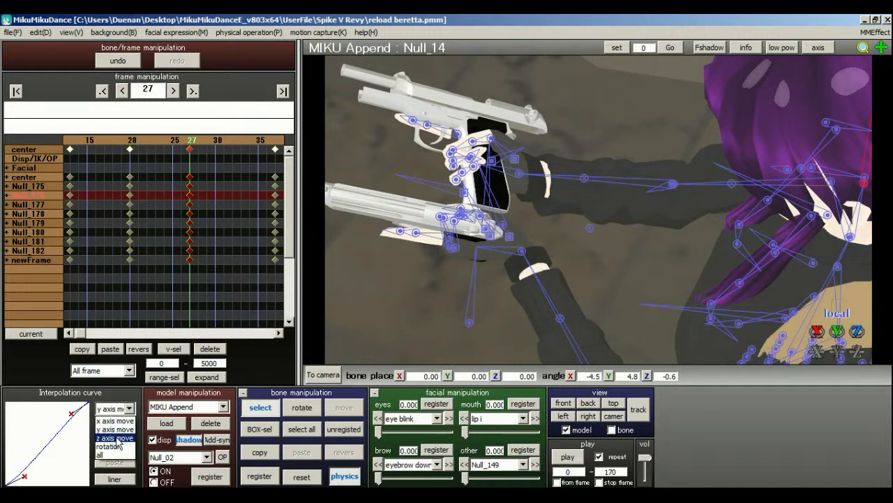
{"action": "left_click", "coordinate": [114, 438]}
{"action": "left_click_drag", "start_coordinate": [20, 474], "coordinate": [27, 477]}
{"action": "mouse_move", "coordinate": [76, 414]}
{"action": "left_mouse_down"}
{"action": "mouse_move", "coordinate": [67, 430]}
{"action": "mouse_move", "coordinate": [60, 421]}
{"action": "left_mouse_up"}
{"action": "left_click", "coordinate": [119, 409]}
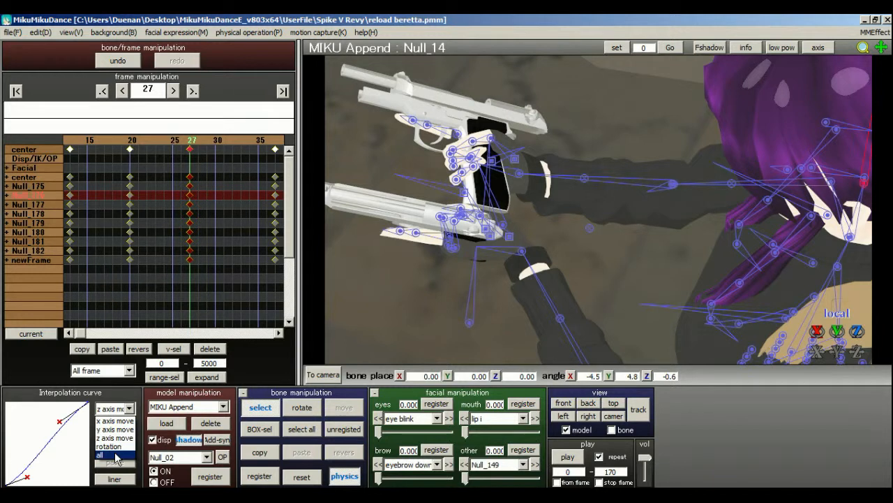
{"action": "left_click", "coordinate": [122, 397]}
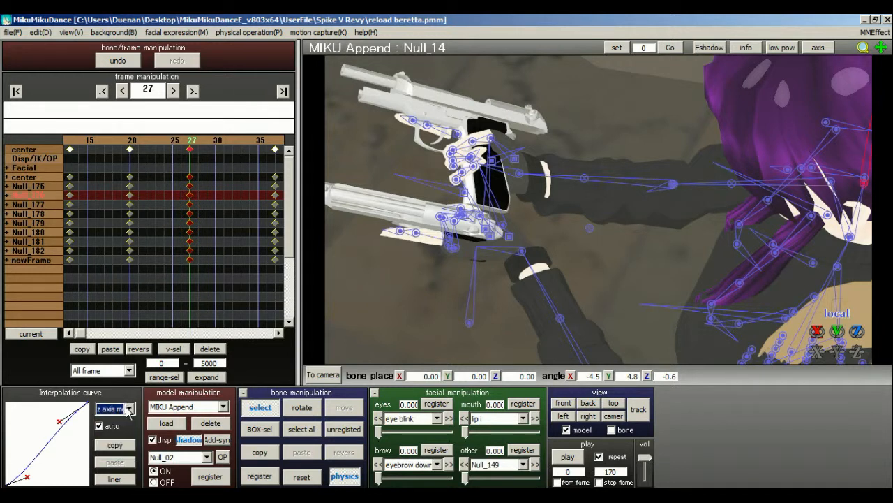
{"action": "left_click", "coordinate": [128, 409]}
Scrub back to frame 20 and return to frame 27 to check the motion between the two keyframes.
{"action": "left_click", "coordinate": [176, 142]}
{"action": "left_click", "coordinate": [165, 142]}
{"action": "left_click", "coordinate": [166, 142]}
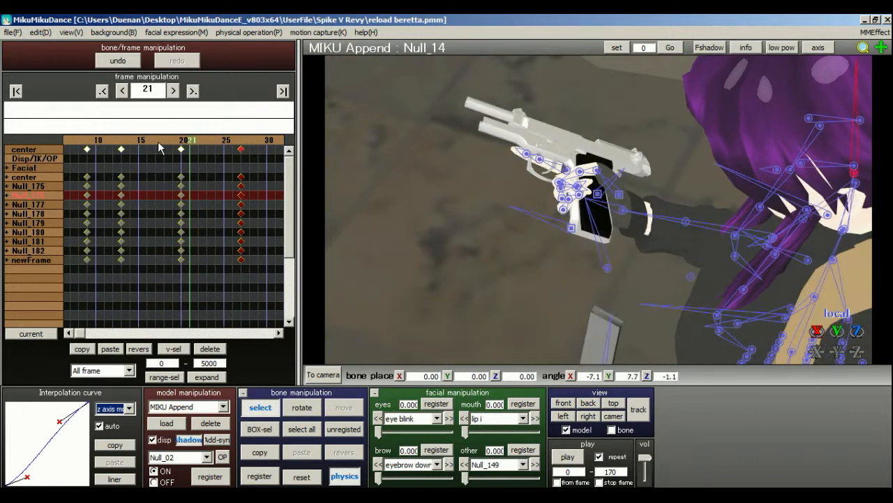
{"action": "left_click", "coordinate": [187, 143]}
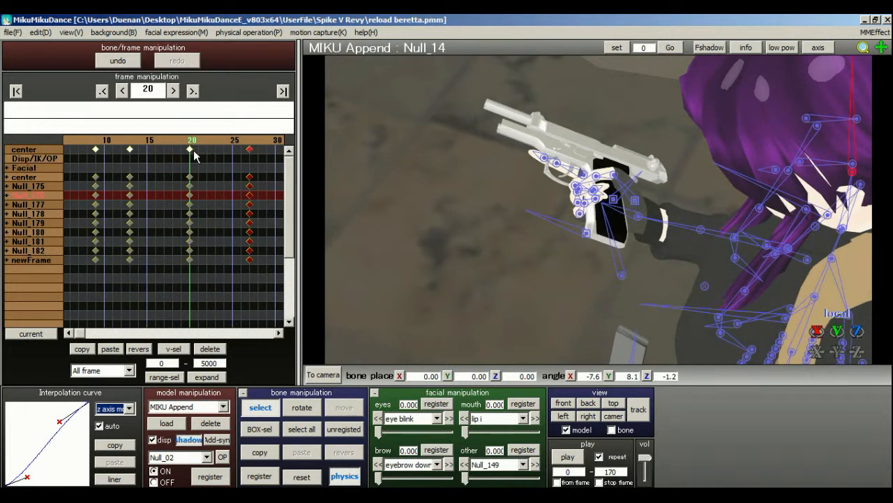
{"action": "left_click", "coordinate": [250, 145]}
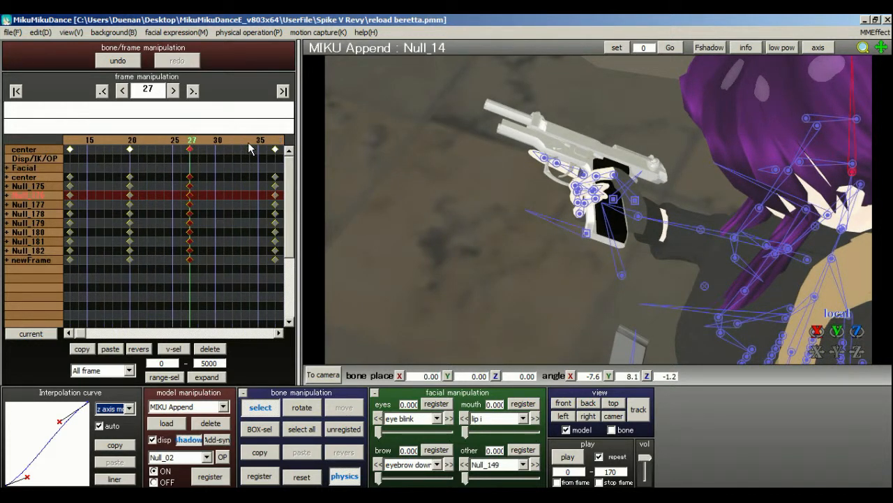
Scrub back to frame 18 and play the animation to check the timing of the adjusted keyframes.
{"action": "key", "text": "Left"}
{"action": "key", "text": "Left"}
{"action": "key", "text": "Left"}
{"action": "key", "text": "Left"}
{"action": "key", "text": "Left"}
{"action": "key", "text": "Left"}
{"action": "key", "text": "Left"}
{"action": "key", "text": "Left"}
{"action": "key", "text": "Left"}
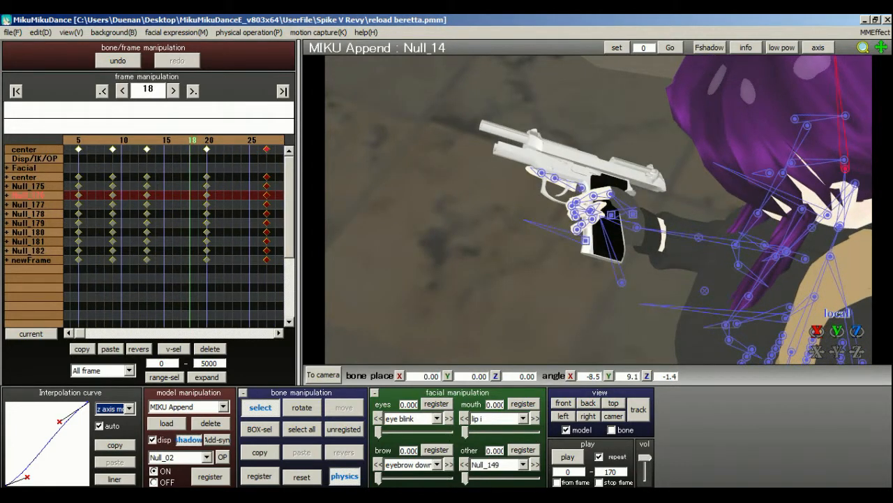
{"action": "left_click", "coordinate": [579, 460]}
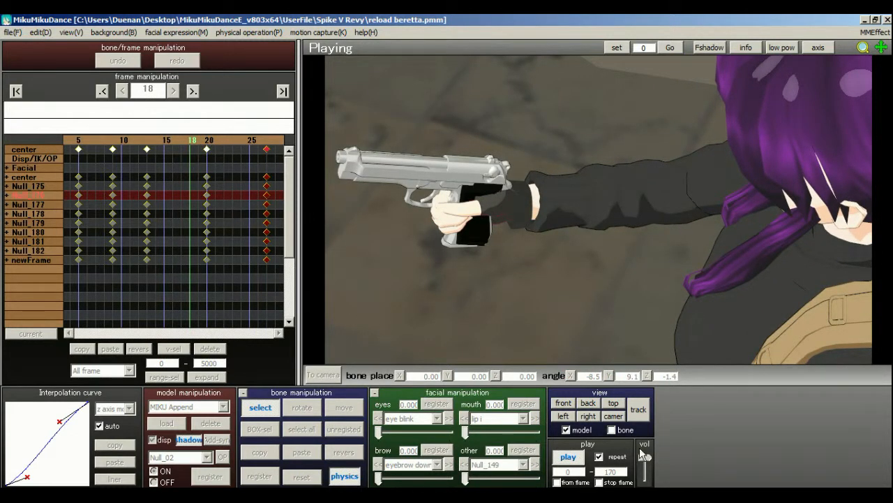
{"action": "left_click", "coordinate": [562, 460]}
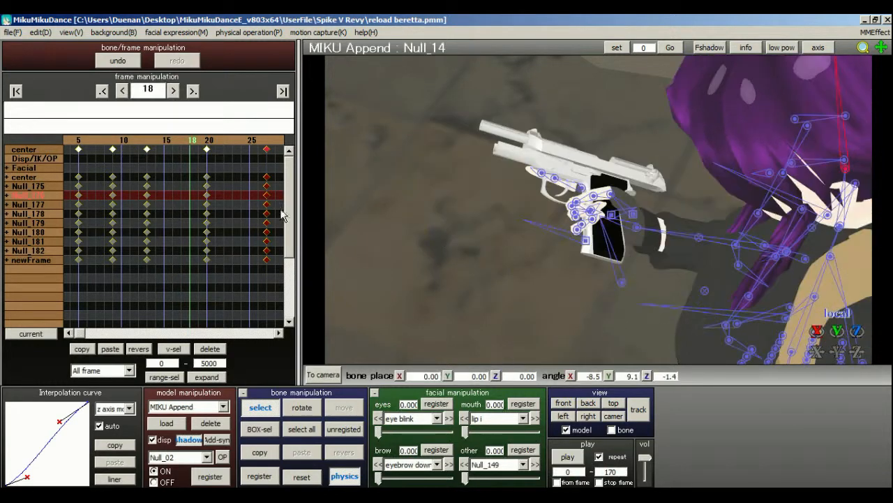
Select all keyframes at frame 13 and shape their z axis move interpolation curve into a gentle S-curve.
{"action": "left_click", "coordinate": [155, 140]}
{"action": "left_click", "coordinate": [155, 141]}
{"action": "left_click", "coordinate": [183, 148]}
{"action": "left_click_drag", "start_coordinate": [201, 280], "coordinate": [171, 88]}
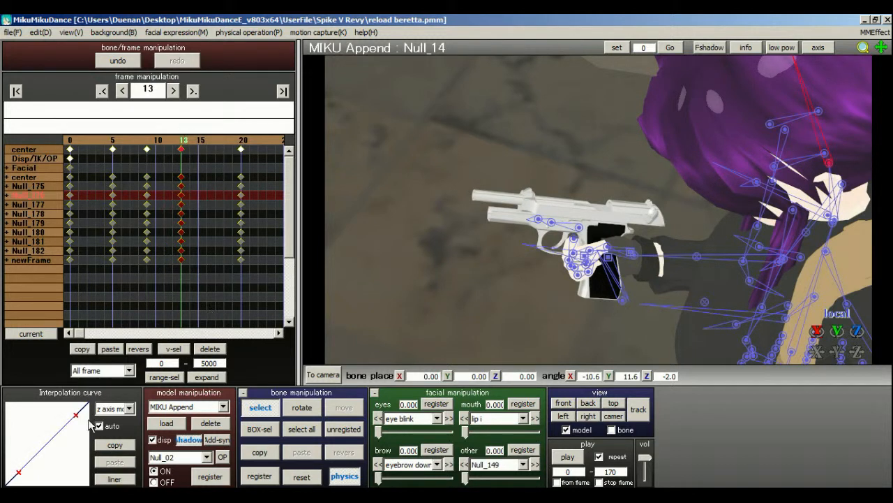
{"action": "left_click_drag", "start_coordinate": [26, 474], "coordinate": [34, 477]}
{"action": "left_click_drag", "start_coordinate": [79, 418], "coordinate": [68, 417]}
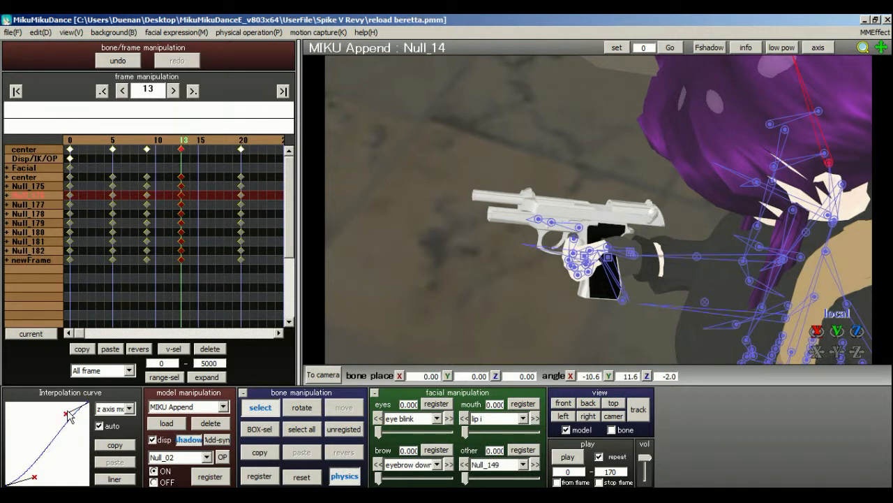
Bend frame 13's y axis move interpolation curve below the diagonal for a slow start.
{"action": "left_click", "coordinate": [109, 409]}
{"action": "left_click", "coordinate": [112, 430]}
{"action": "left_click_drag", "start_coordinate": [19, 473], "coordinate": [35, 483]}
Bend frame 13's x axis move interpolation curve above the diagonal for a fast start, and deselect the keyframes.
{"action": "left_click", "coordinate": [112, 409]}
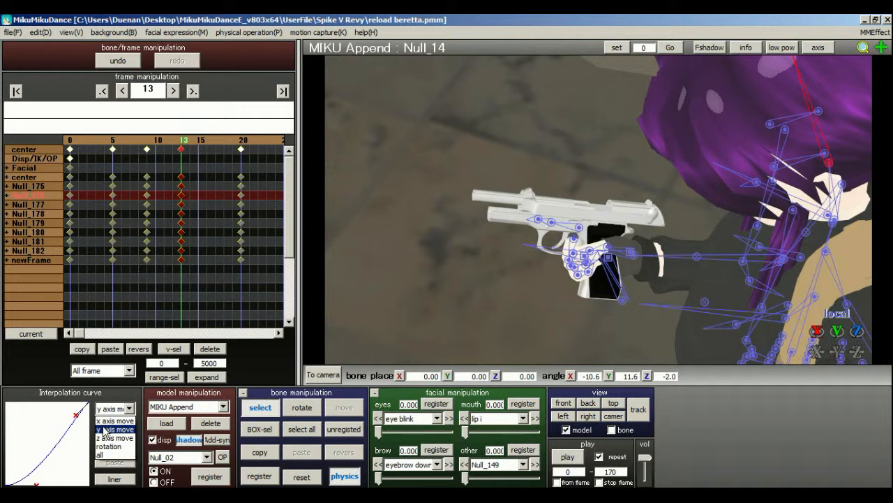
{"action": "left_click", "coordinate": [111, 438]}
{"action": "left_click", "coordinate": [124, 409]}
{"action": "left_click", "coordinate": [106, 421]}
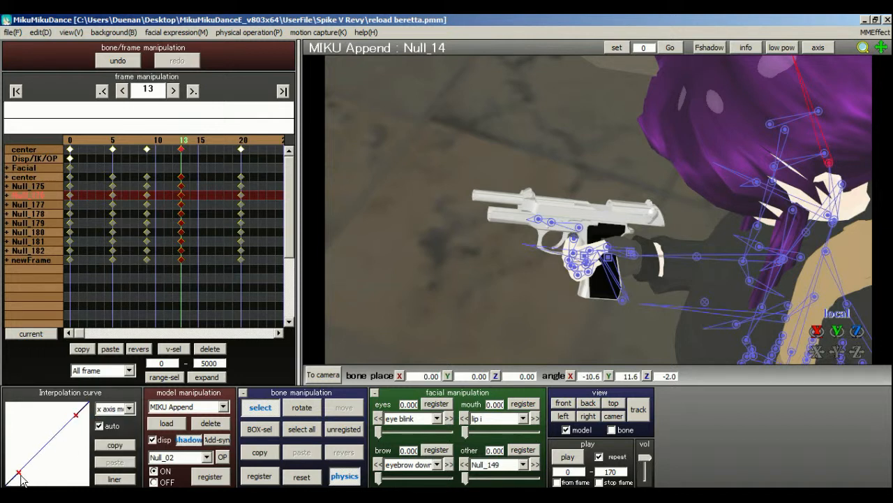
{"action": "left_click_drag", "start_coordinate": [20, 475], "coordinate": [11, 454]}
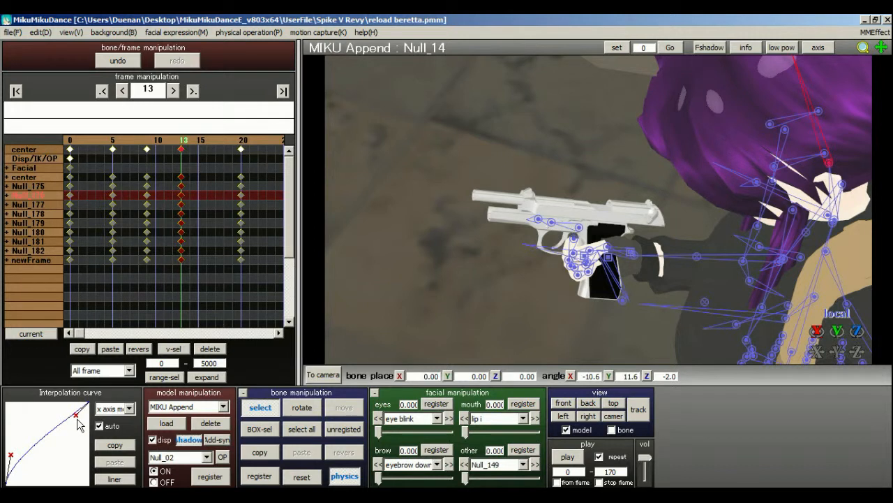
{"action": "left_click", "coordinate": [191, 300]}
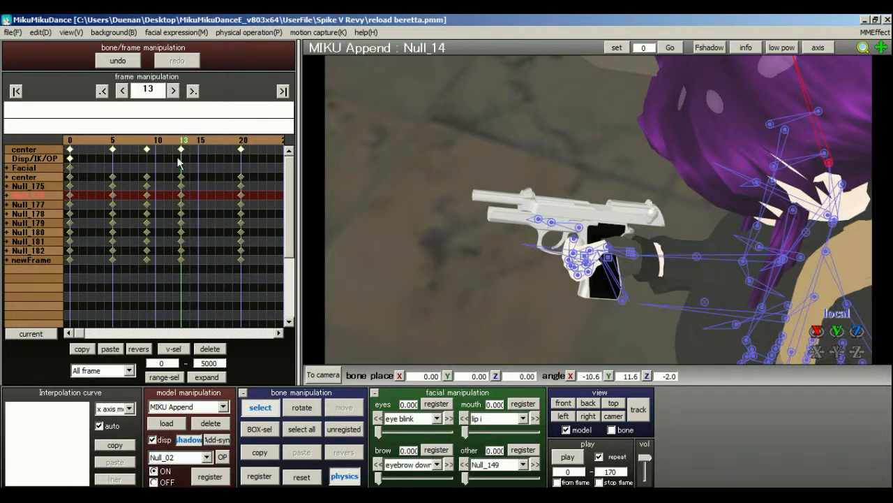
Select all keyframes at frame 5 and bend their x and y axis move interpolation curves below the diagonal for a slow start.
{"action": "left_click", "coordinate": [173, 142]}
{"action": "left_click_drag", "start_coordinate": [171, 143], "coordinate": [148, 143]}
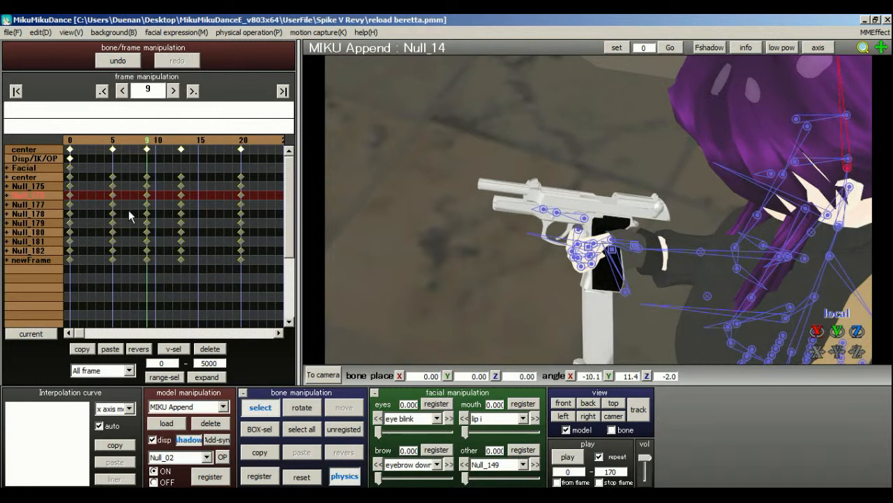
{"action": "left_click_drag", "start_coordinate": [120, 279], "coordinate": [79, 146]}
{"action": "left_click_drag", "start_coordinate": [19, 473], "coordinate": [35, 479]}
{"action": "left_click", "coordinate": [114, 408]}
{"action": "left_click", "coordinate": [111, 429]}
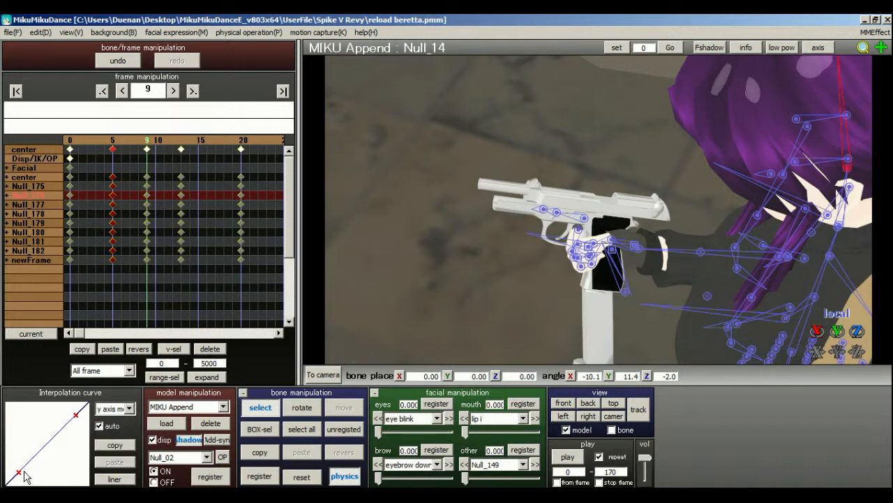
{"action": "left_click_drag", "start_coordinate": [19, 473], "coordinate": [32, 476]}
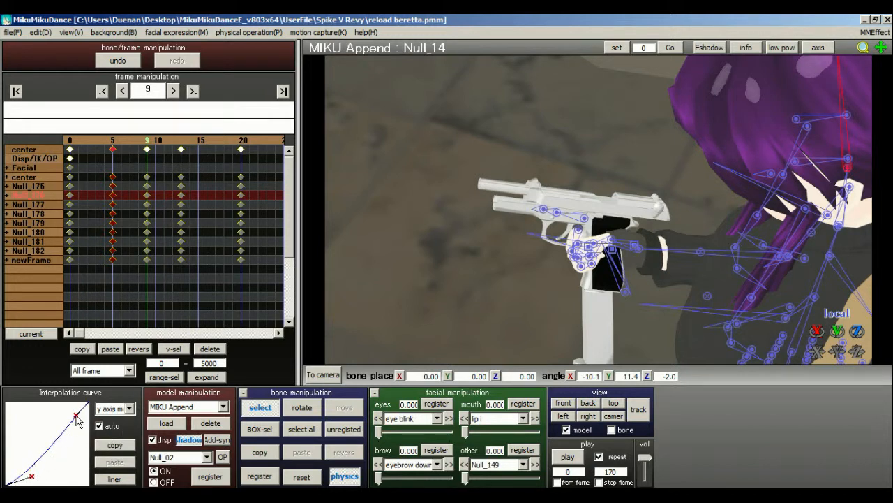
Shape frame 5's z axis move interpolation curve into a gentle S-curve.
{"action": "left_click", "coordinate": [113, 408]}
{"action": "left_click", "coordinate": [110, 437]}
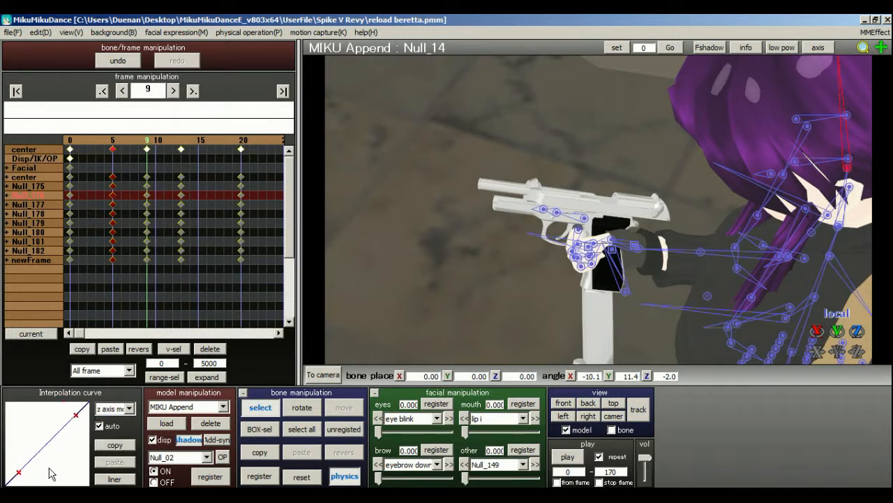
{"action": "left_click_drag", "start_coordinate": [19, 473], "coordinate": [31, 476]}
{"action": "left_click_drag", "start_coordinate": [76, 414], "coordinate": [62, 409]}
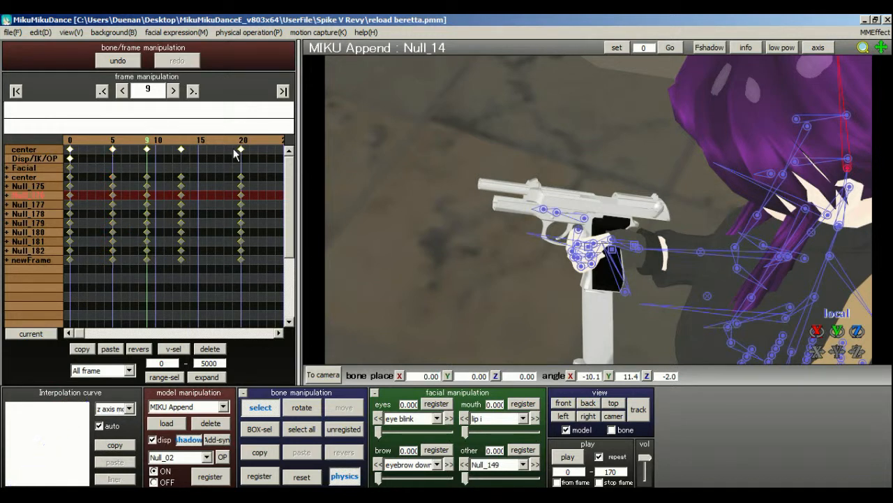
Select all keyframes at frame 37 and shape their x axis move interpolation curve into a gentle S-curve.
{"action": "left_click", "coordinate": [259, 145]}
{"action": "left_click", "coordinate": [232, 145]}
{"action": "left_click", "coordinate": [247, 144]}
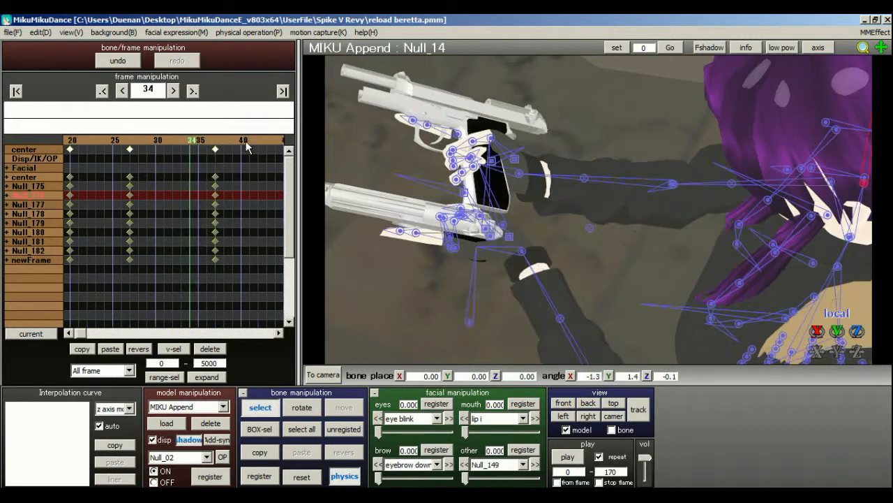
{"action": "left_click_drag", "start_coordinate": [224, 278], "coordinate": [176, 88]}
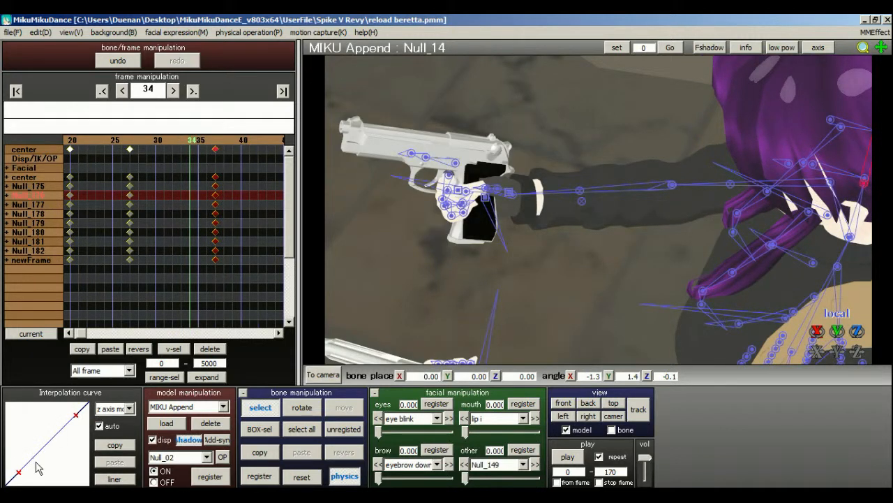
{"action": "left_click", "coordinate": [112, 409]}
{"action": "left_click", "coordinate": [110, 418]}
{"action": "left_click", "coordinate": [110, 409]}
{"action": "left_click", "coordinate": [110, 417]}
{"action": "left_click_drag", "start_coordinate": [19, 473], "coordinate": [31, 482]}
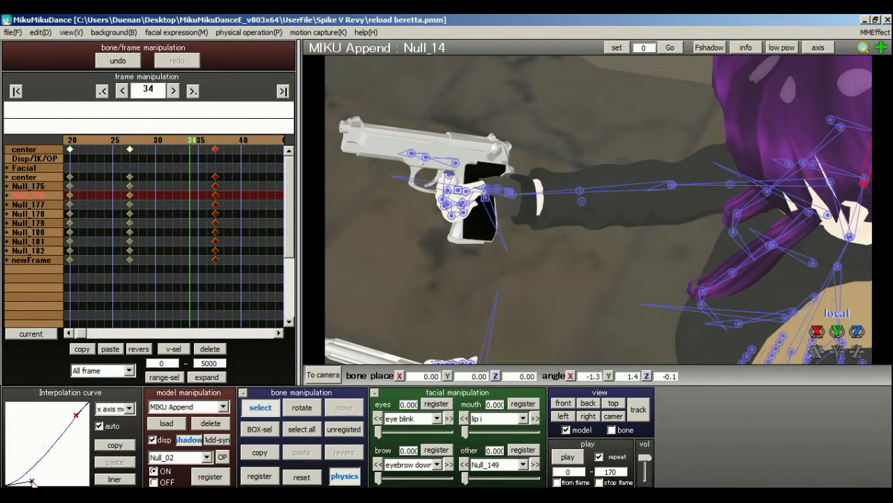
{"action": "left_click_drag", "start_coordinate": [75, 417], "coordinate": [63, 409]}
Bend frame 37's y axis move interpolation curve to sag below the diagonal, with a slow start and fast finish.
{"action": "left_click", "coordinate": [111, 408]}
{"action": "left_click", "coordinate": [110, 429]}
{"action": "left_click_drag", "start_coordinate": [20, 474], "coordinate": [28, 476]}
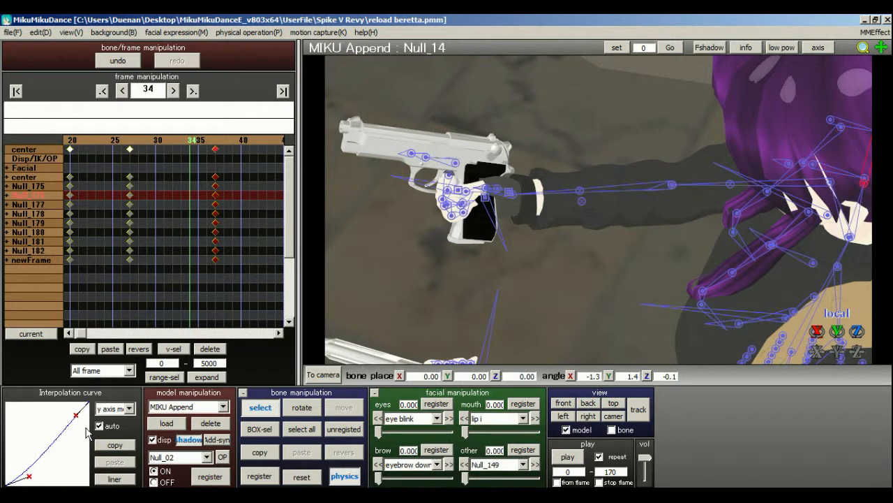
{"action": "left_click_drag", "start_coordinate": [76, 417], "coordinate": [85, 426]}
Bend frame 37's z axis move interpolation curve so it finishes steeply, slightly raise its start, and deselect the keyframes.
{"action": "left_click", "coordinate": [111, 408]}
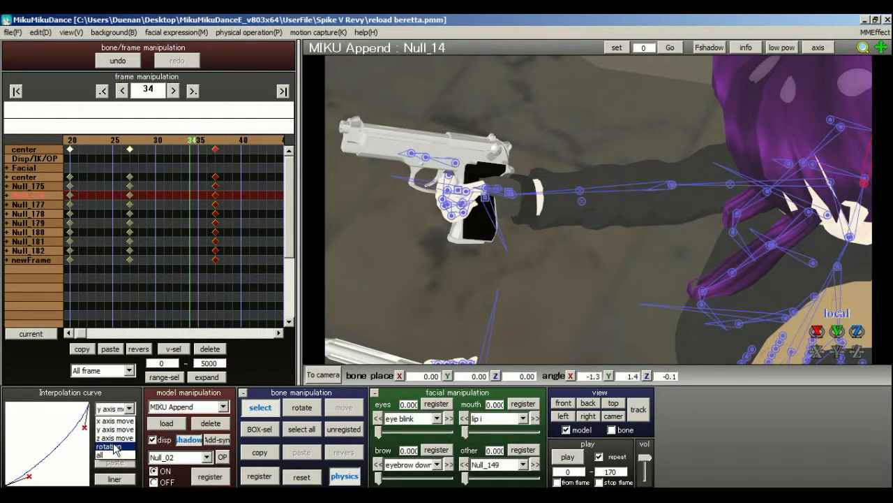
{"action": "left_click", "coordinate": [114, 439]}
{"action": "left_click_drag", "start_coordinate": [76, 416], "coordinate": [82, 446]}
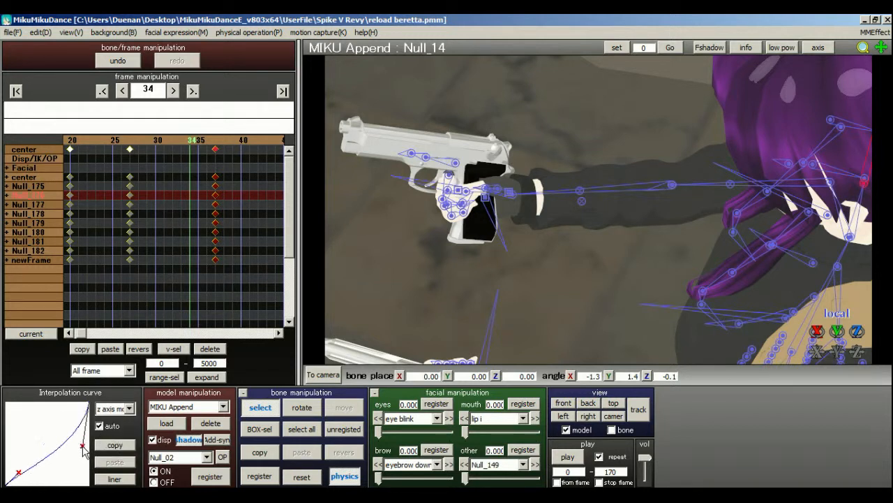
{"action": "left_click_drag", "start_coordinate": [19, 472], "coordinate": [18, 461]}
{"action": "left_click", "coordinate": [206, 292]}
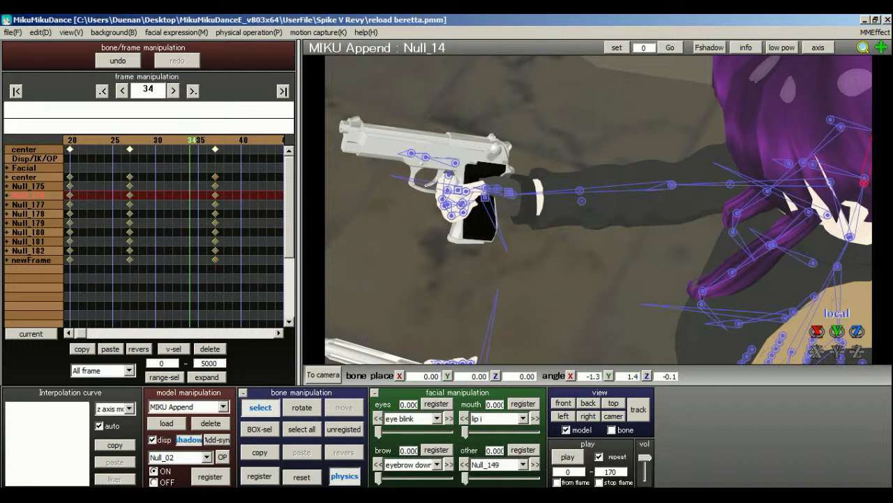
Play the animation, and scrub between frames 16 and 36 from a front view to examine the body movement.
{"action": "left_click", "coordinate": [563, 458]}
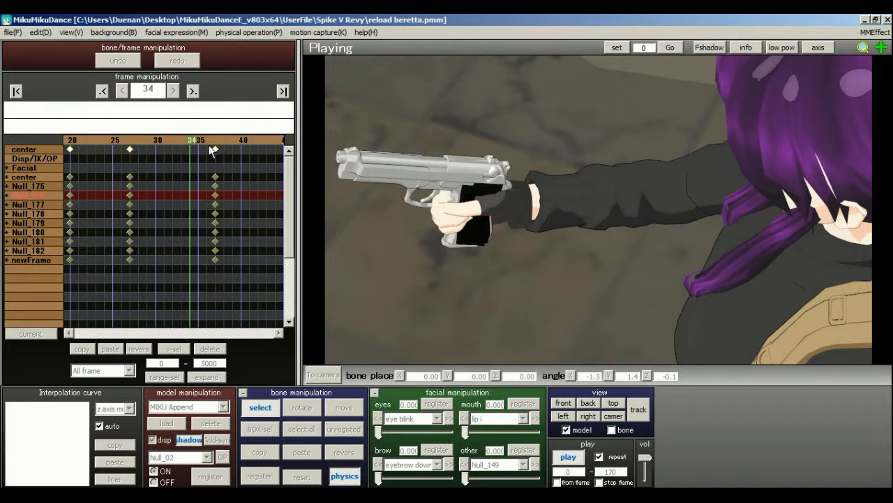
{"action": "left_click", "coordinate": [567, 459]}
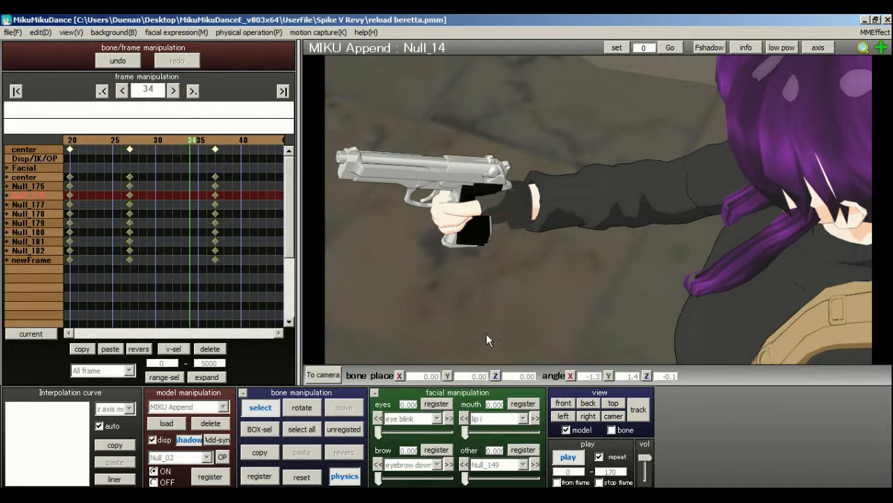
{"action": "left_click", "coordinate": [133, 143]}
{"action": "right_click_drag", "start_coordinate": [506, 201], "coordinate": [686, 174]}
{"action": "scroll", "coordinate": [612, 187], "scroll_direction": "down", "scroll_amount": 4}
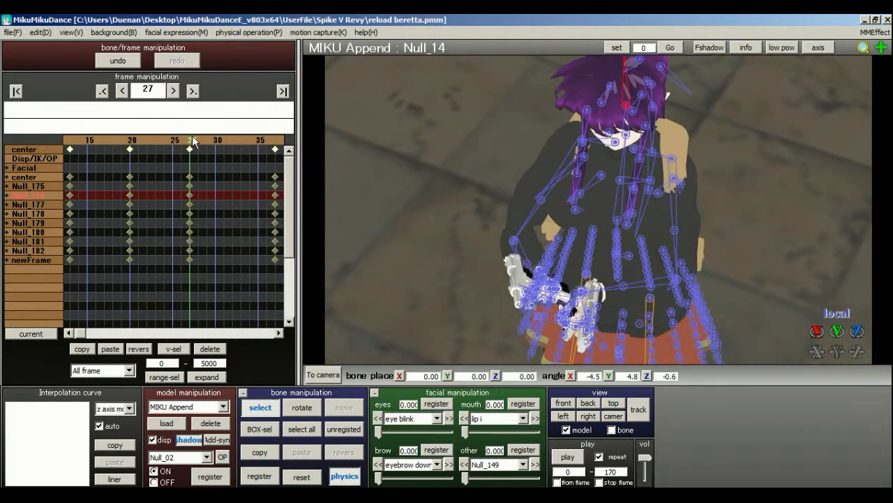
{"action": "left_click", "coordinate": [156, 137]}
{"action": "left_click", "coordinate": [157, 138]}
{"action": "left_click", "coordinate": [155, 138]}
{"action": "left_click", "coordinate": [201, 141]}
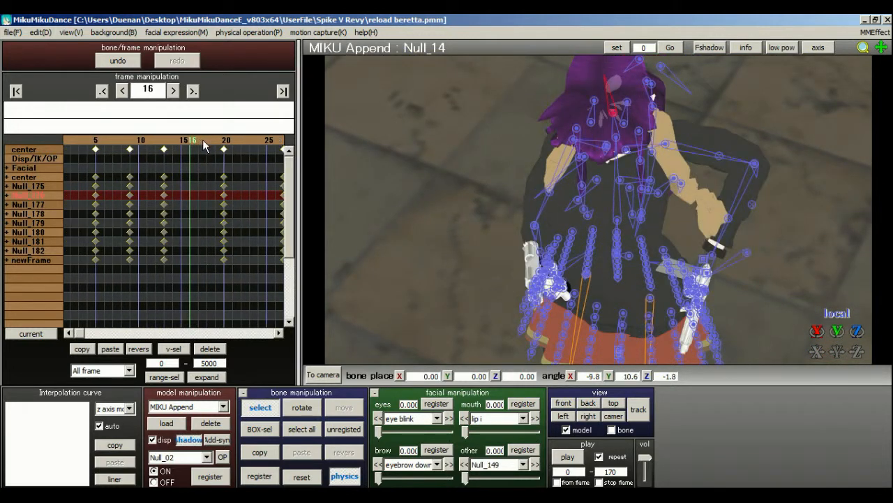
{"action": "left_click", "coordinate": [218, 141]}
{"action": "left_click", "coordinate": [236, 140]}
{"action": "left_click", "coordinate": [237, 139]}
{"action": "left_click", "coordinate": [245, 139]}
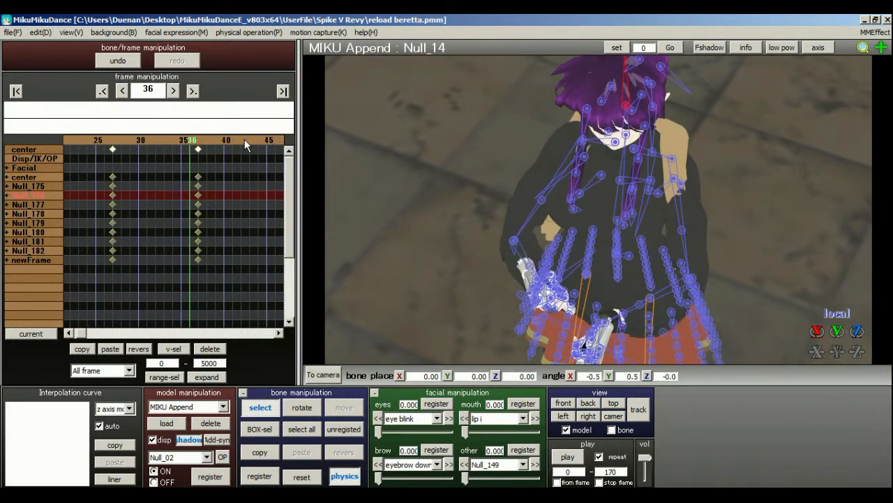
Rotate the Null_07 torso bone at frame 37 to about X -5.0, Y 0.5, Z 1.2 degrees and register the pose.
{"action": "left_click", "coordinate": [197, 141]}
{"action": "right_click_drag", "start_coordinate": [508, 152], "coordinate": [586, 135]}
{"action": "scroll", "coordinate": [587, 136], "scroll_direction": "up", "scroll_amount": 4}
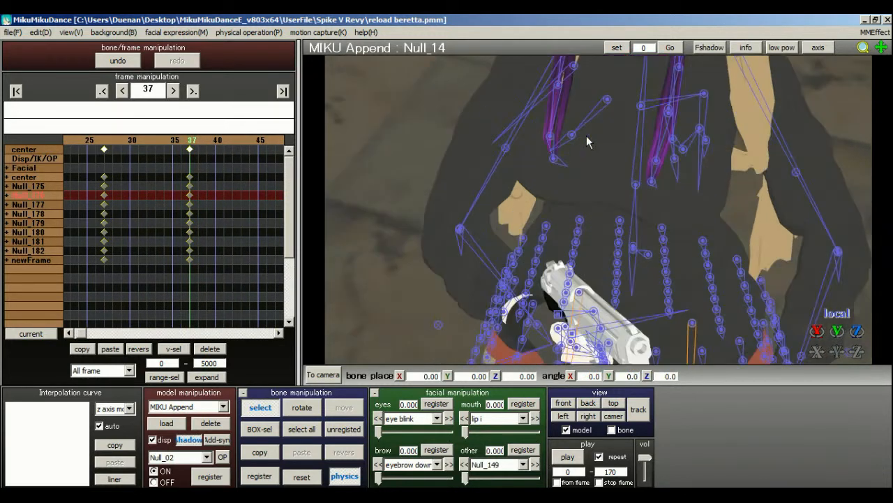
{"action": "left_click", "coordinate": [636, 185]}
{"action": "left_click", "coordinate": [302, 407]}
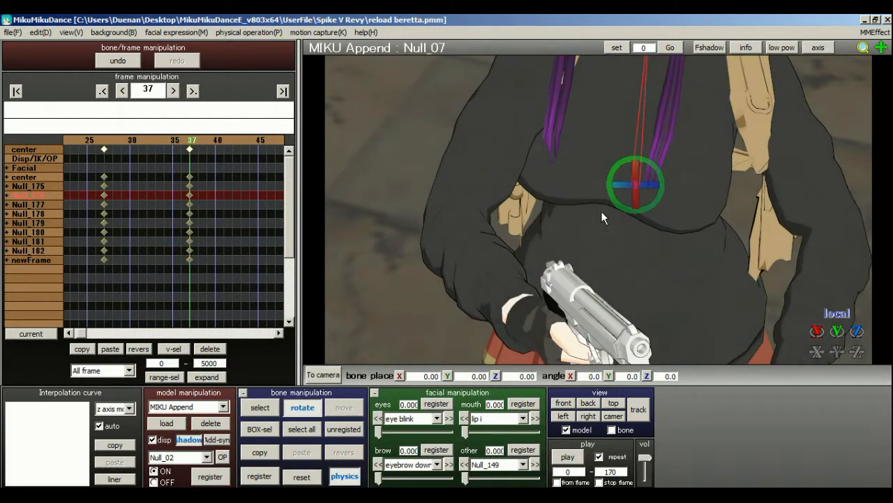
{"action": "left_click_drag", "start_coordinate": [636, 201], "coordinate": [636, 203]}
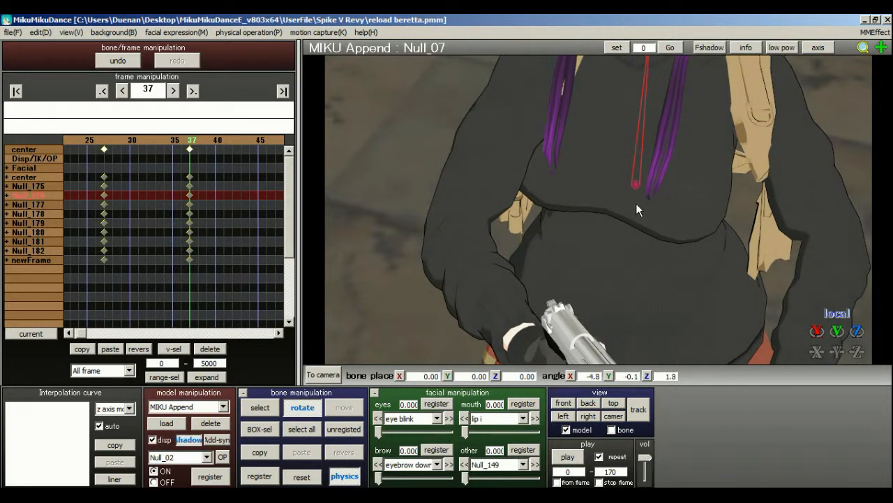
{"action": "left_click_drag", "start_coordinate": [657, 172], "coordinate": [657, 171]}
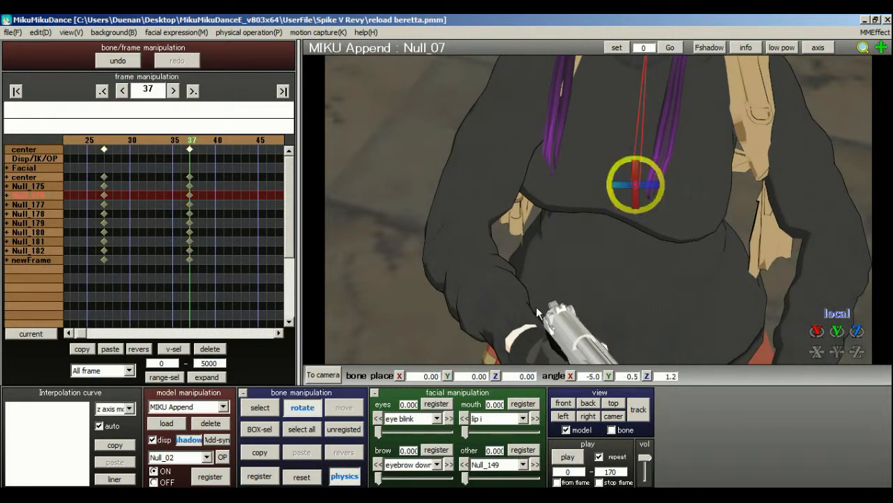
{"action": "left_click", "coordinate": [259, 475]}
Switch to camera mode, return to frame 0 and play the reload to check the whole motion.
{"action": "left_click_drag", "start_coordinate": [175, 143], "coordinate": [146, 143]}
{"action": "left_click", "coordinate": [326, 375]}
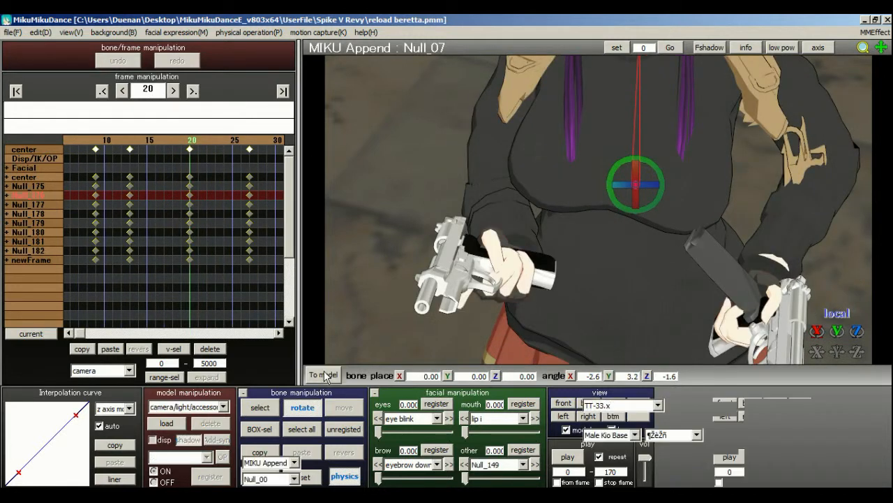
{"action": "left_click_drag", "start_coordinate": [217, 142], "coordinate": [226, 141]}
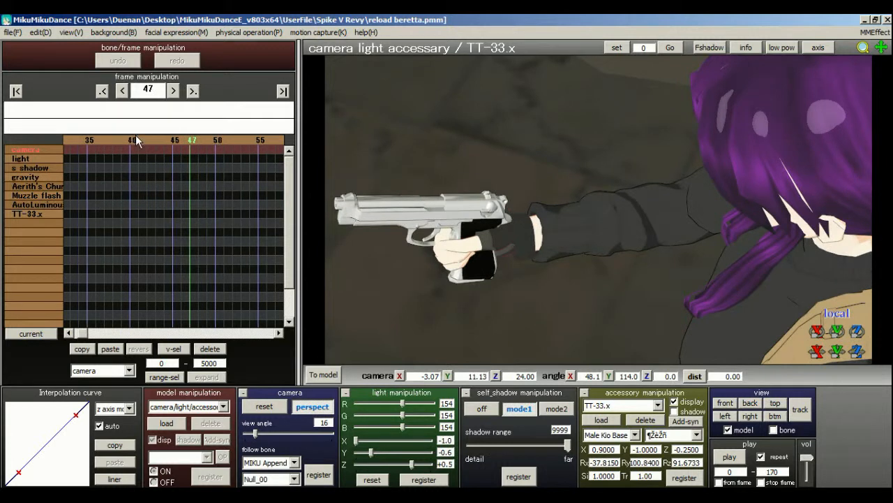
{"action": "left_click", "coordinate": [16, 90]}
{"action": "left_click", "coordinate": [729, 457]}
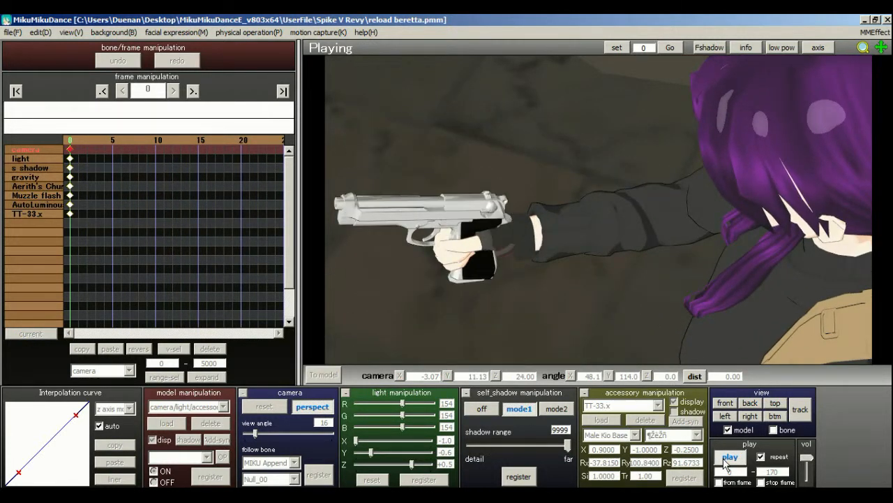
{"action": "left_click", "coordinate": [727, 461]}
{"action": "left_click", "coordinate": [728, 458]}
{"action": "left_click", "coordinate": [14, 32]}
{"action": "left_click", "coordinate": [738, 460]}
{"action": "left_click", "coordinate": [730, 458]}
Save the reload project.
{"action": "left_click", "coordinate": [14, 32]}
{"action": "left_click", "coordinate": [31, 72]}
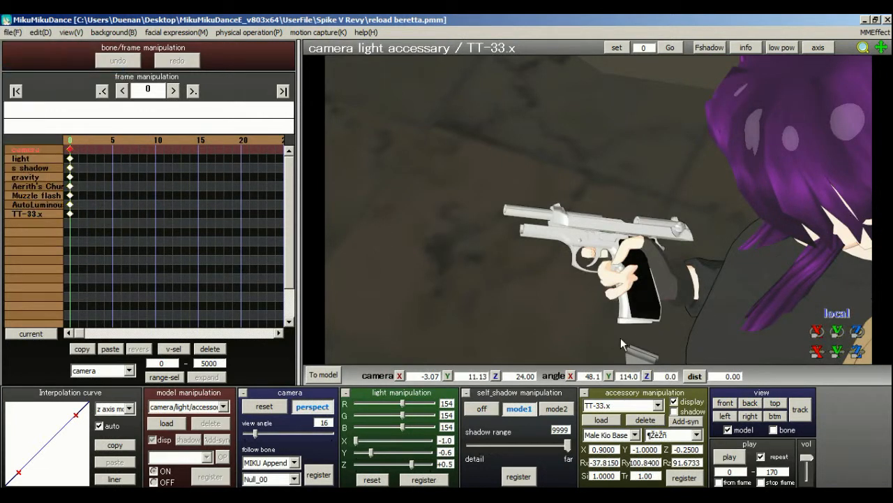
Set the physics calculation to trace mode and play the reload to check the hair movement.
{"action": "left_click", "coordinate": [235, 32]}
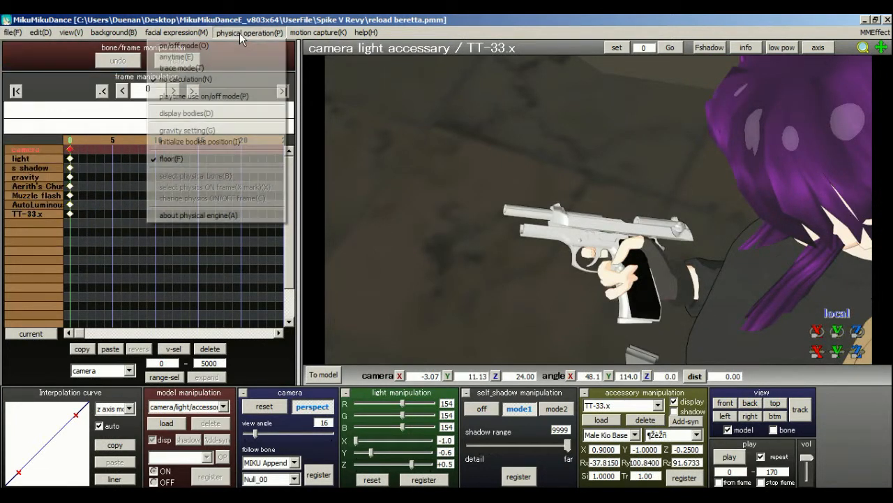
{"action": "left_click", "coordinate": [231, 68]}
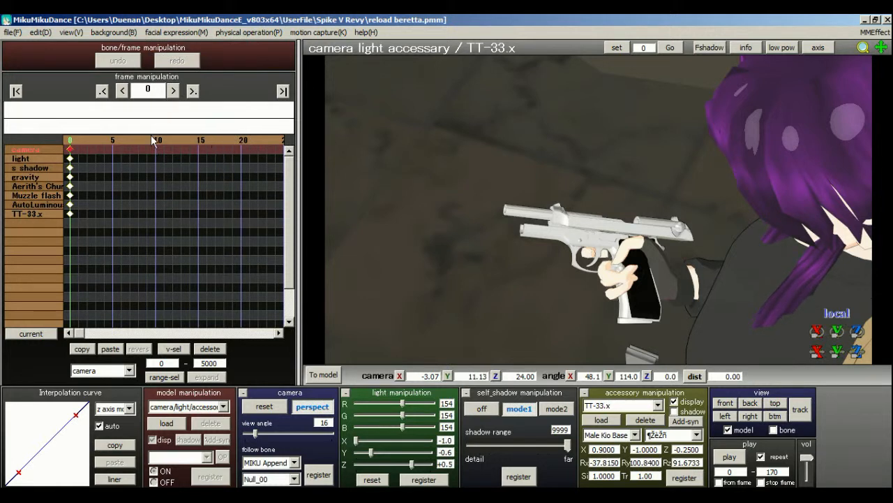
{"action": "left_click", "coordinate": [728, 455]}
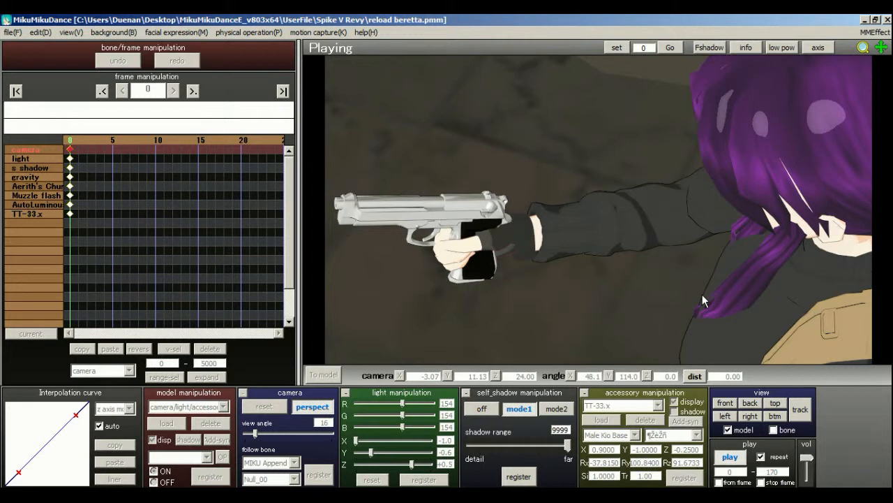
{"action": "left_click", "coordinate": [729, 457]}
Try to register the frame 0 camera at about X -2.77, Y 11.04, Z 24.00, with angles 49.3 and 114.6 degrees.
{"action": "left_click", "coordinate": [324, 374]}
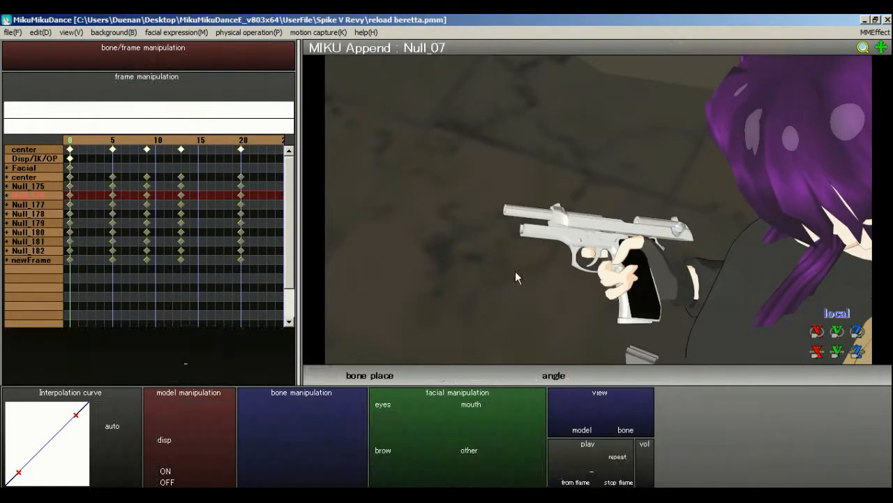
{"action": "middle_click_drag", "start_coordinate": [647, 227], "coordinate": [608, 218]}
{"action": "left_click", "coordinate": [323, 375]}
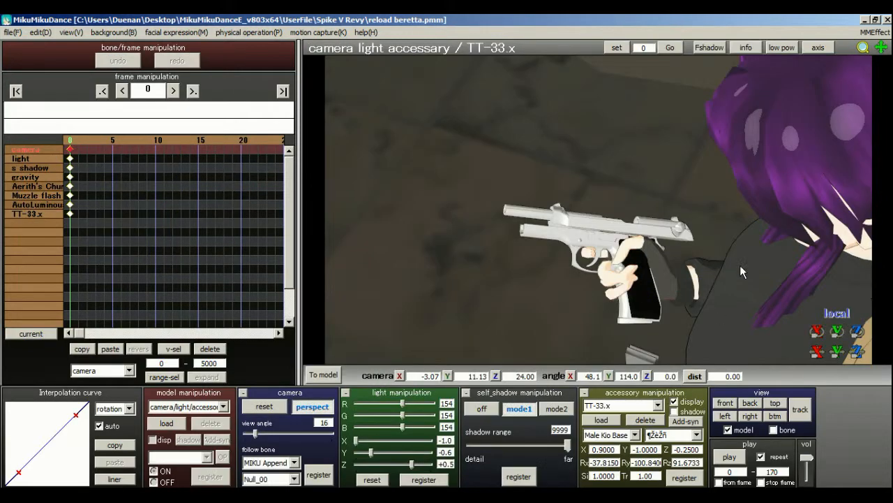
{"action": "middle_click_drag", "start_coordinate": [734, 223], "coordinate": [720, 217]}
{"action": "right_click_drag", "start_coordinate": [705, 214], "coordinate": [703, 213]}
{"action": "middle_click_drag", "start_coordinate": [704, 213], "coordinate": [690, 211]}
{"action": "left_click", "coordinate": [329, 479]}
{"action": "left_click", "coordinate": [322, 479]}
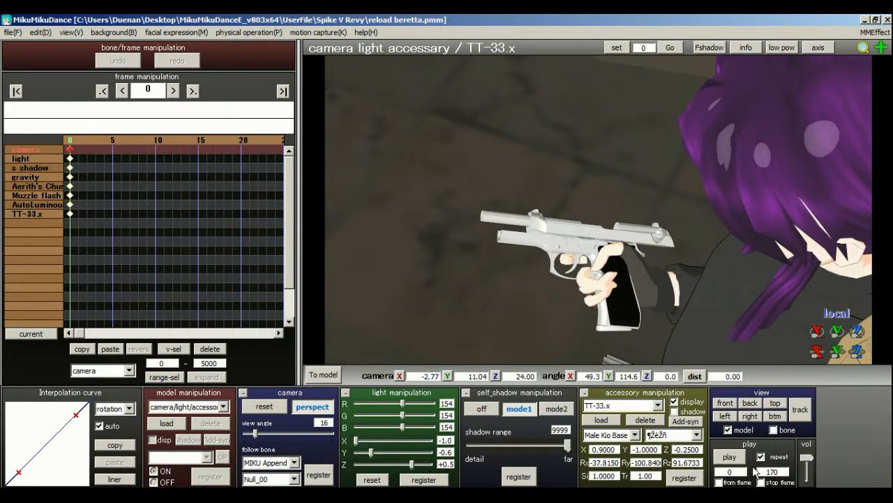
Play the reload animation several times in camera mode to examine its timing and motion.
{"action": "left_click", "coordinate": [733, 459]}
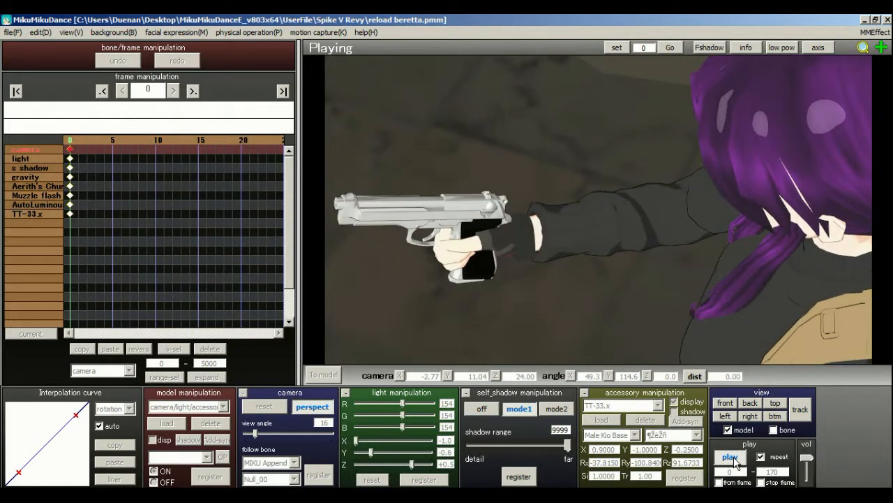
{"action": "left_click", "coordinate": [731, 457]}
{"action": "left_click", "coordinate": [731, 457]}
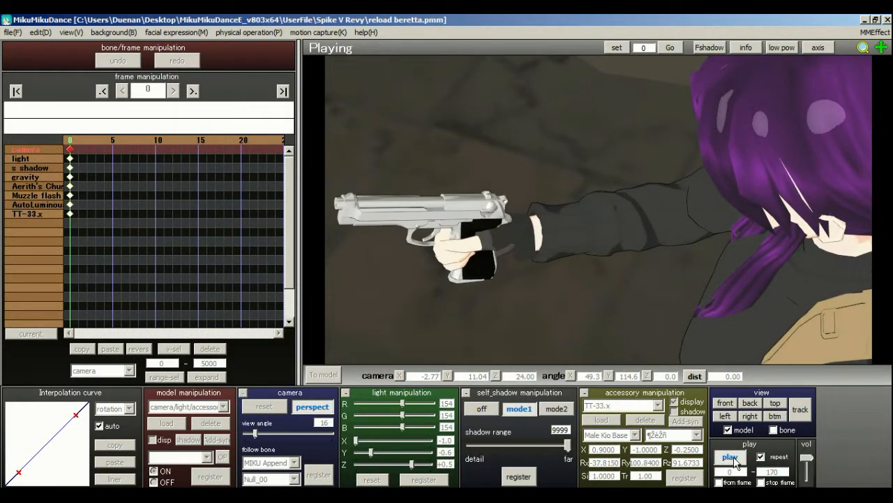
{"action": "left_click", "coordinate": [731, 458]}
{"action": "left_click", "coordinate": [731, 458]}
{"action": "left_click", "coordinate": [731, 457]}
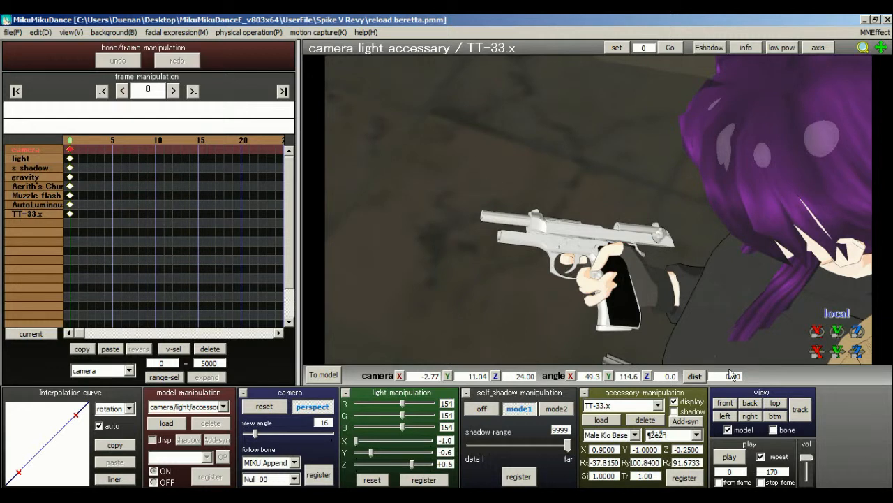
{"action": "left_click", "coordinate": [740, 458]}
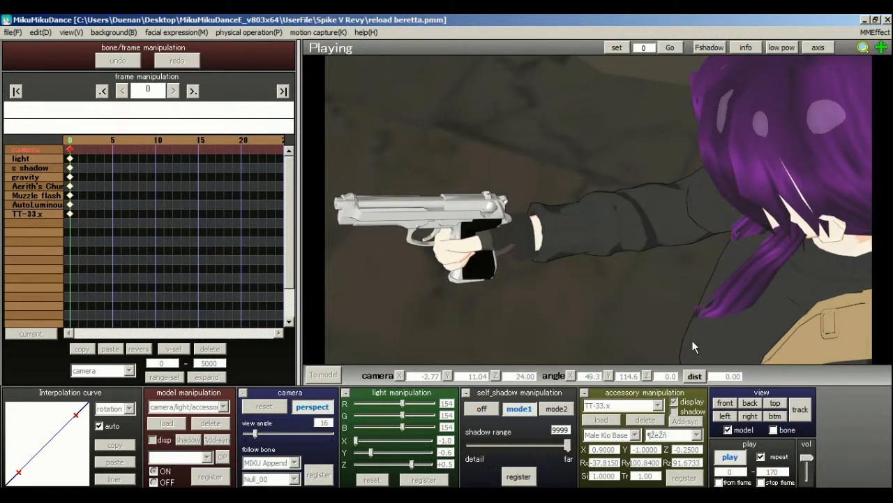
{"action": "left_click", "coordinate": [740, 459]}
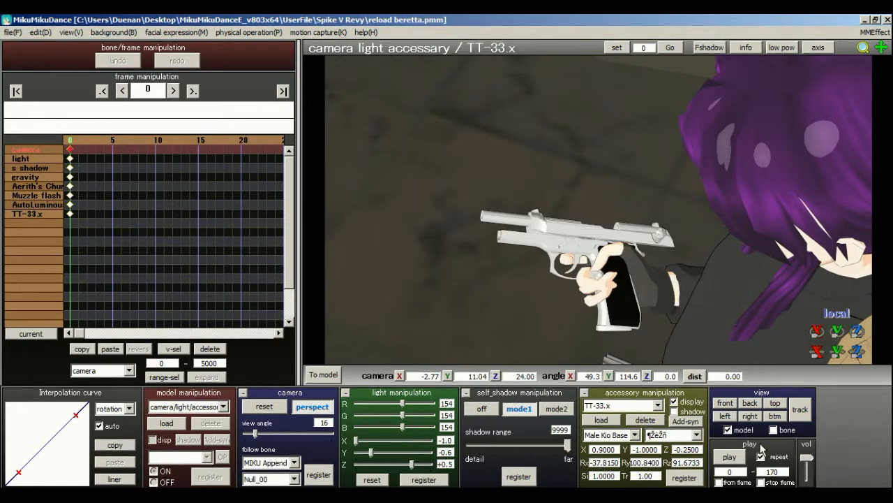
{"action": "left_click", "coordinate": [730, 458]}
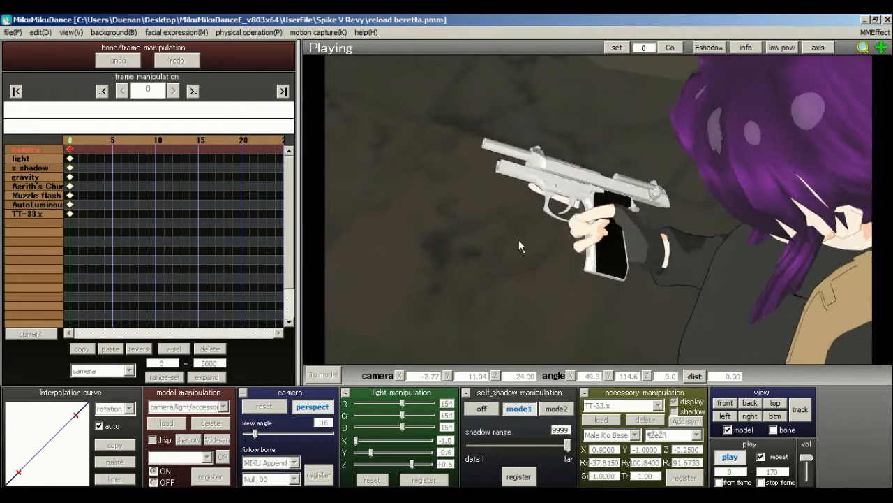
{"action": "left_click", "coordinate": [726, 456]}
Return to model editing, set the playback end frame to 40 and move to frame 43.
{"action": "left_click_drag", "start_coordinate": [221, 144], "coordinate": [255, 145]}
{"action": "left_click_drag", "start_coordinate": [182, 142], "coordinate": [177, 142]}
{"action": "left_click", "coordinate": [319, 377]}
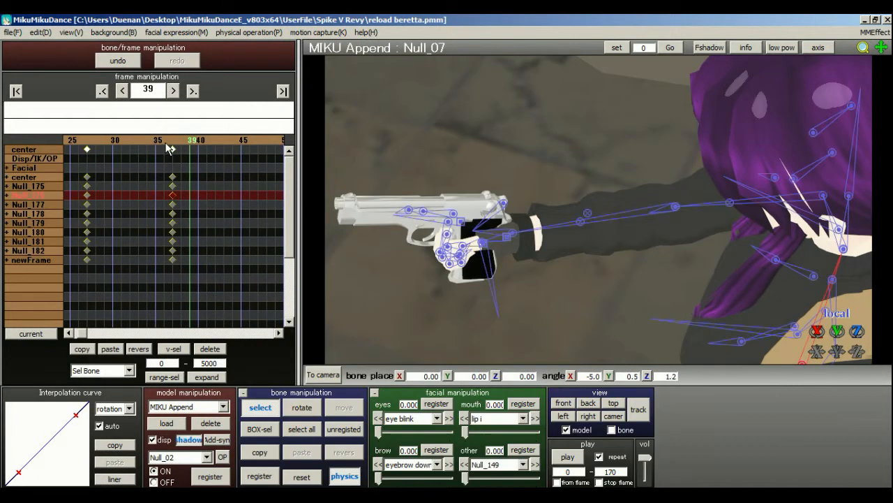
{"action": "left_click", "coordinate": [166, 142]}
{"action": "left_click", "coordinate": [202, 143]}
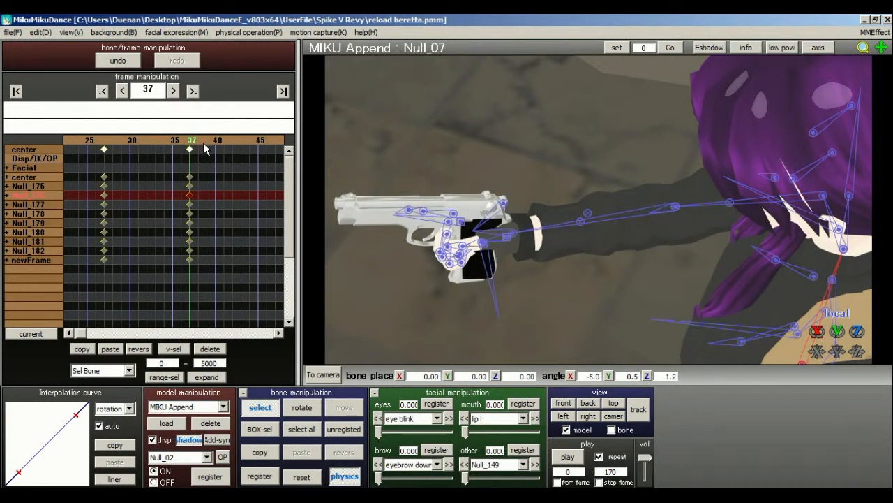
{"action": "left_click", "coordinate": [204, 141]}
{"action": "left_click", "coordinate": [208, 138]}
{"action": "left_click", "coordinate": [158, 143]}
{"action": "type", "text": "3"}
{"action": "left_click", "coordinate": [242, 139]}
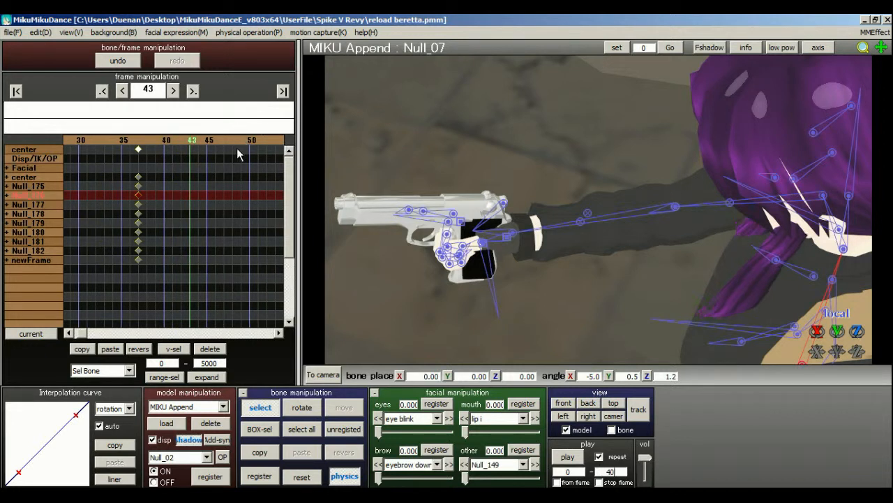
Move the Null_01 bone of MIKU Append at frame 43 to about X 0.17, Y -0.56, Z -0.08.
{"action": "left_click", "coordinate": [214, 406]}
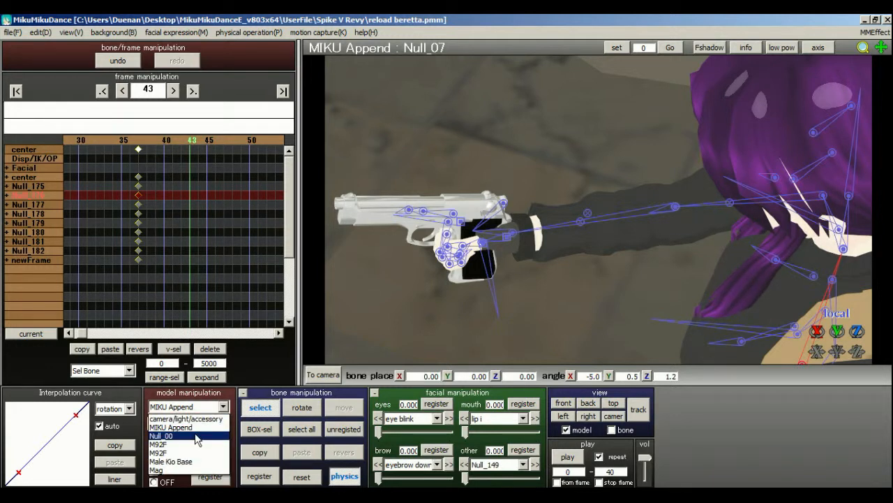
{"action": "left_click", "coordinate": [180, 427]}
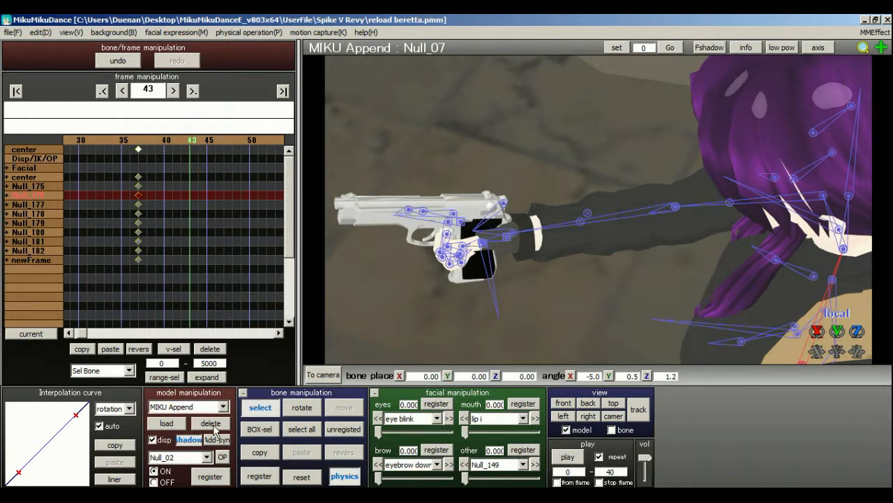
{"action": "right_click_drag", "start_coordinate": [420, 333], "coordinate": [543, 298]}
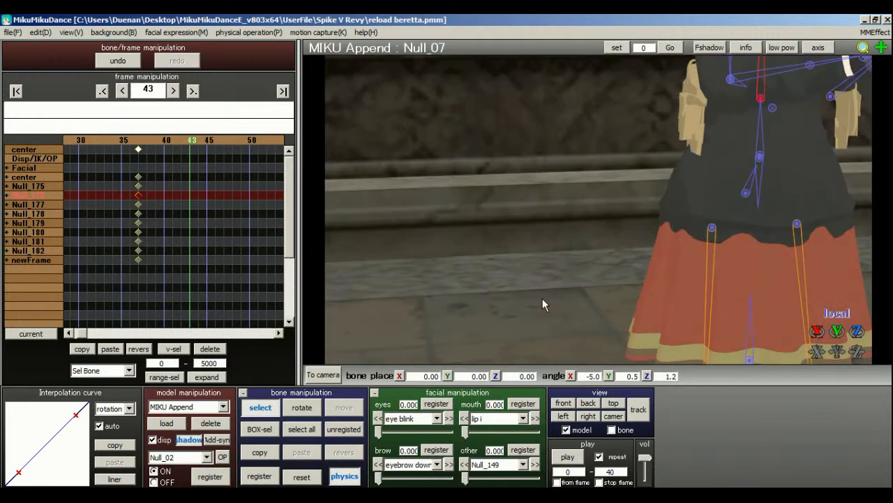
{"action": "scroll", "coordinate": [542, 298], "scroll_direction": "down", "scroll_amount": 3}
{"action": "right_click_drag", "start_coordinate": [568, 223], "coordinate": [594, 245]}
{"action": "scroll", "coordinate": [594, 246], "scroll_direction": "down", "scroll_amount": 2}
{"action": "middle_click_drag", "start_coordinate": [590, 218], "coordinate": [530, 160]}
{"action": "left_click", "coordinate": [509, 257]}
{"action": "left_click", "coordinate": [344, 407]}
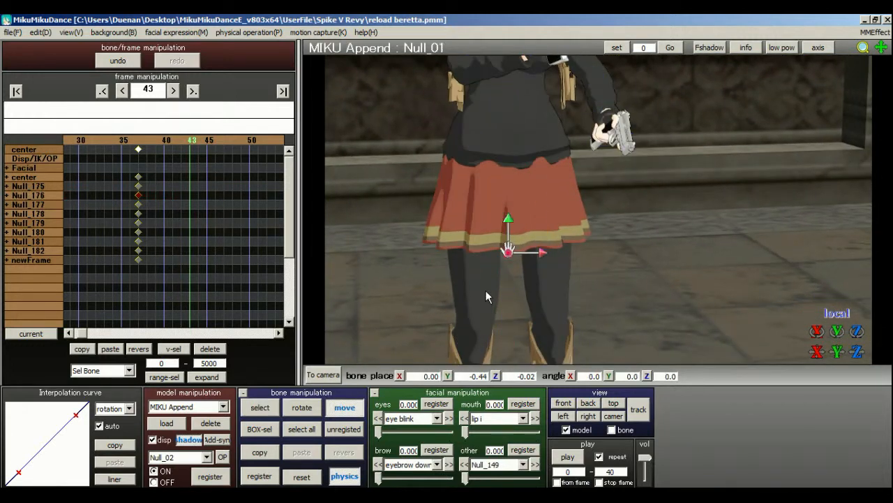
{"action": "left_click_drag", "start_coordinate": [509, 253], "coordinate": [524, 250]}
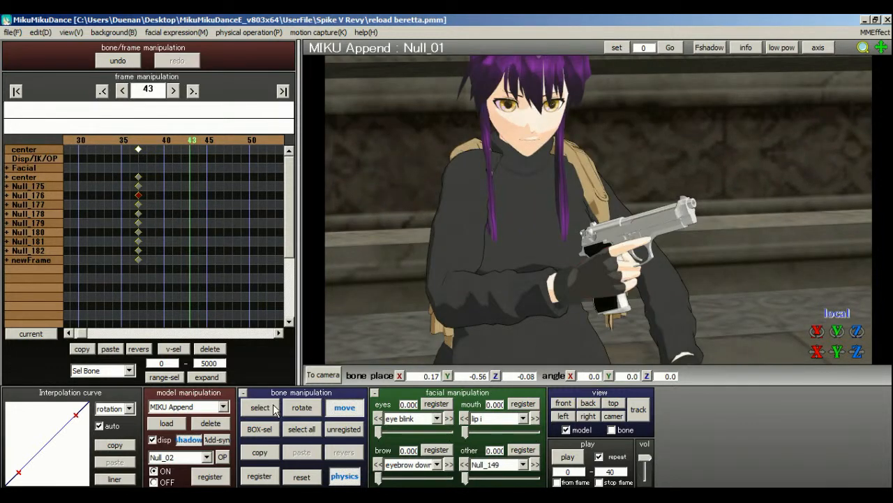
Rotate the Null_07 torso bone at frame 43 to about X -10.1, Y 0.6, Z 0.1 degrees.
{"action": "left_click", "coordinate": [274, 409]}
{"action": "left_click", "coordinate": [519, 299]}
{"action": "left_click", "coordinate": [301, 407]}
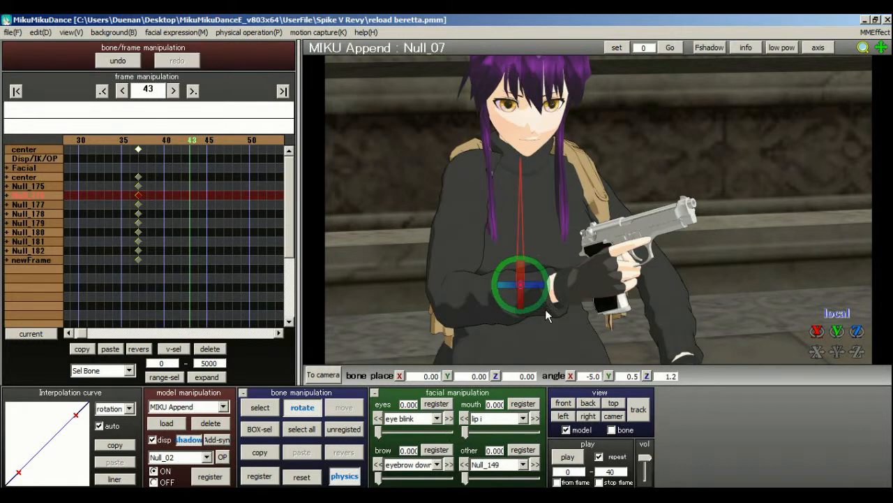
{"action": "left_click_drag", "start_coordinate": [525, 304], "coordinate": [527, 301]}
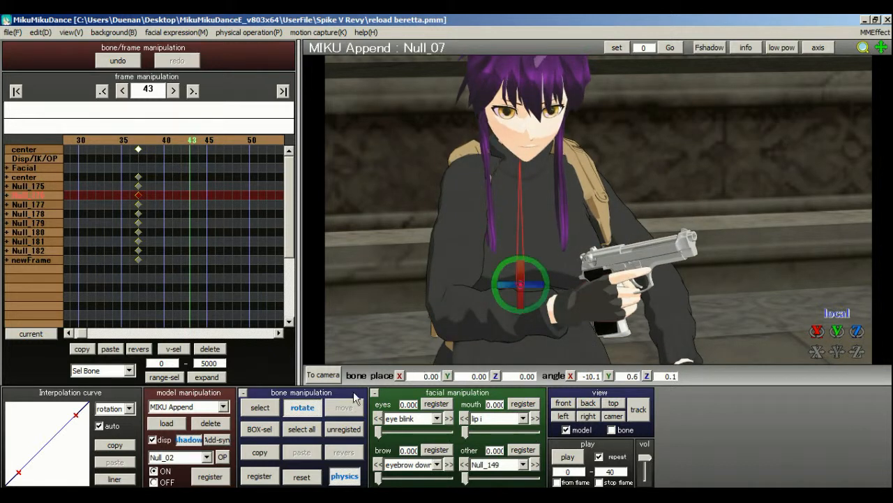
{"action": "left_click", "coordinate": [272, 412]}
Rotate the Null_06 bone at the waist to about X -1.7, Y 0.0, Z -0.4 degrees.
{"action": "right_click_drag", "start_coordinate": [661, 273], "coordinate": [644, 256]}
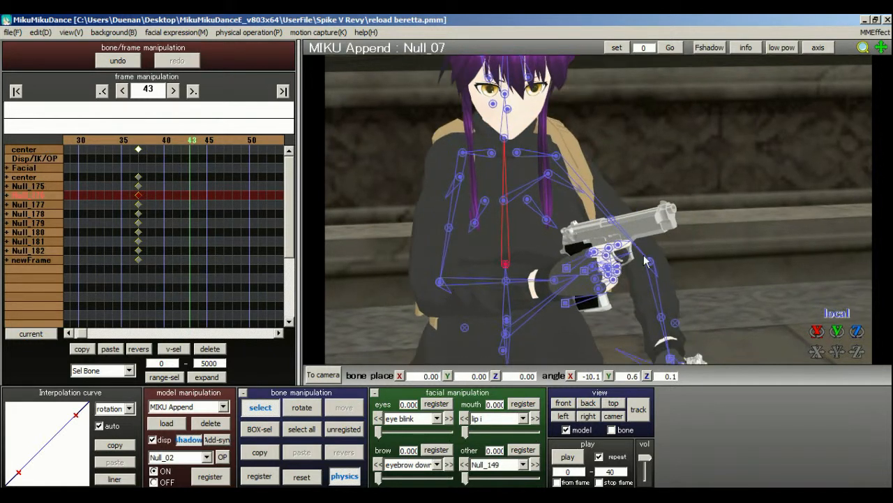
{"action": "left_click", "coordinate": [507, 320]}
{"action": "left_click", "coordinate": [510, 320]}
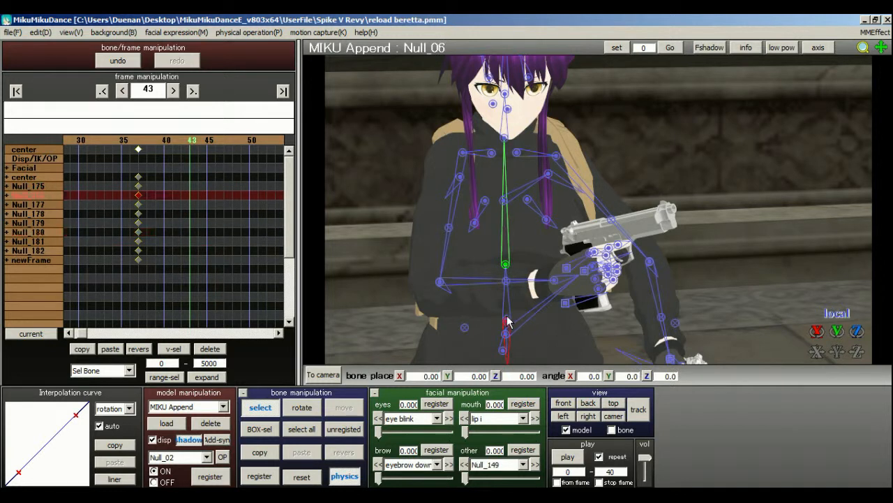
{"action": "left_click_drag", "start_coordinate": [508, 331], "coordinate": [511, 340]}
{"action": "left_click", "coordinate": [259, 407]}
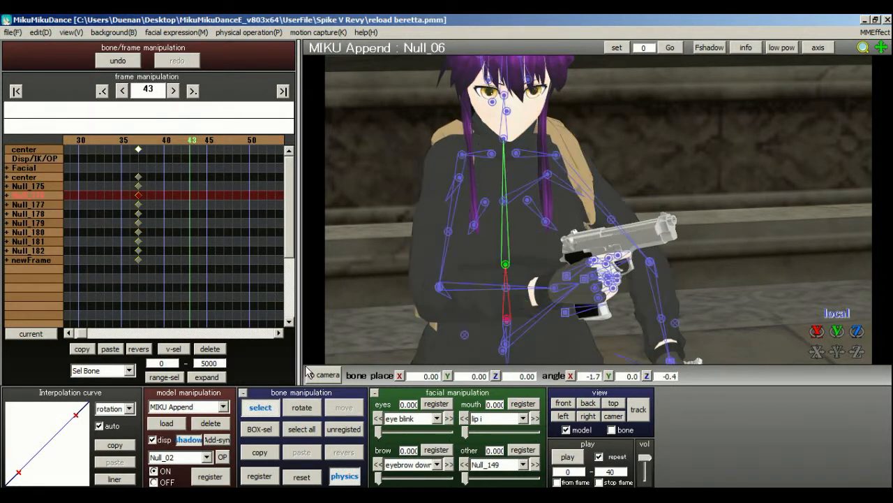
Reset the rotations of the right shoulder bones shoulderP_R and Null_15 at frame 43.
{"action": "left_click", "coordinate": [462, 155]}
{"action": "left_click", "coordinate": [491, 154]}
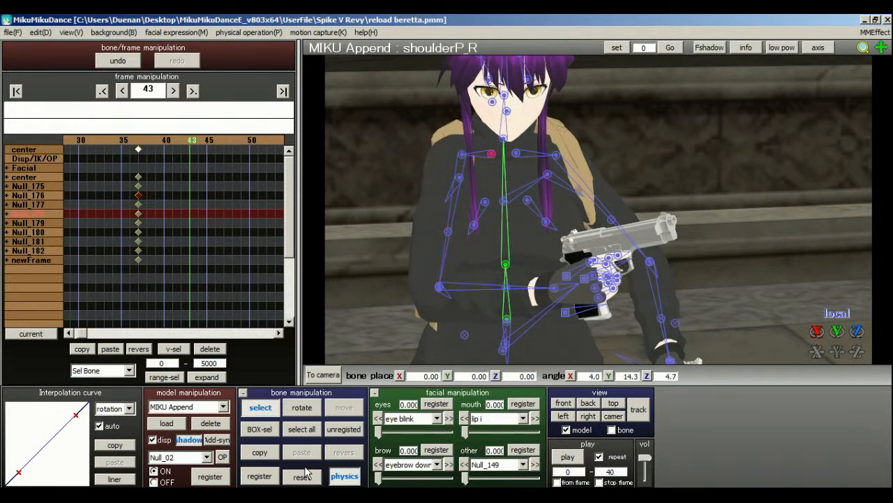
{"action": "left_click", "coordinate": [302, 477]}
{"action": "left_click", "coordinate": [490, 158]}
{"action": "left_click", "coordinate": [492, 156]}
{"action": "left_click", "coordinate": [491, 156]}
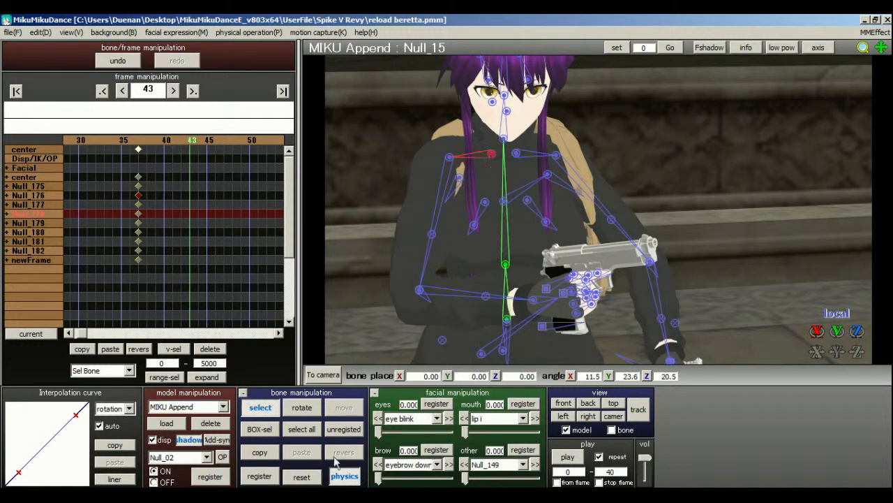
{"action": "left_click", "coordinate": [301, 476]}
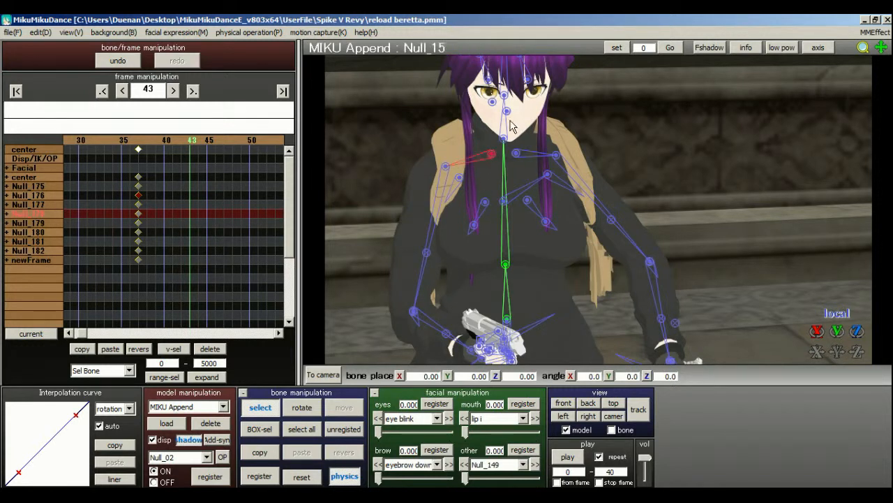
Rotate the shoulderP_R bone to about X -1.6, Y 1.2, Z 8.7 degrees.
{"action": "left_click", "coordinate": [492, 155]}
{"action": "key", "text": "x"}
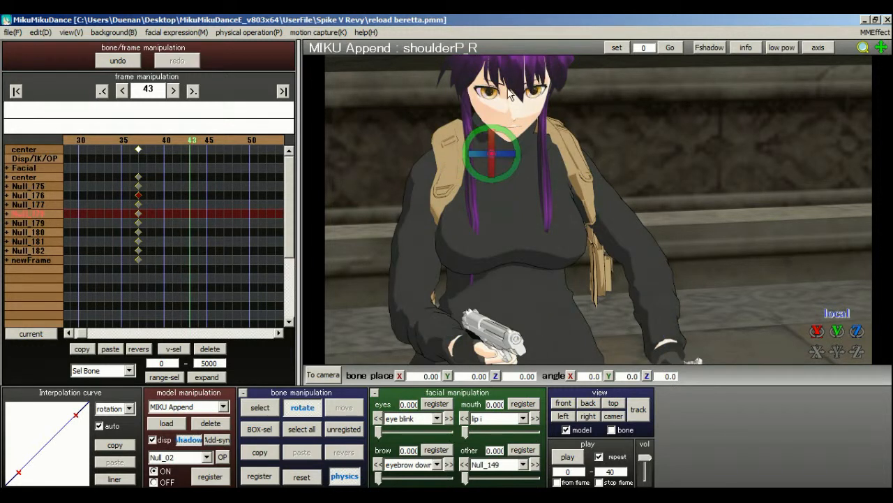
{"action": "left_click_drag", "start_coordinate": [520, 149], "coordinate": [506, 166]}
{"action": "key", "text": "c"}
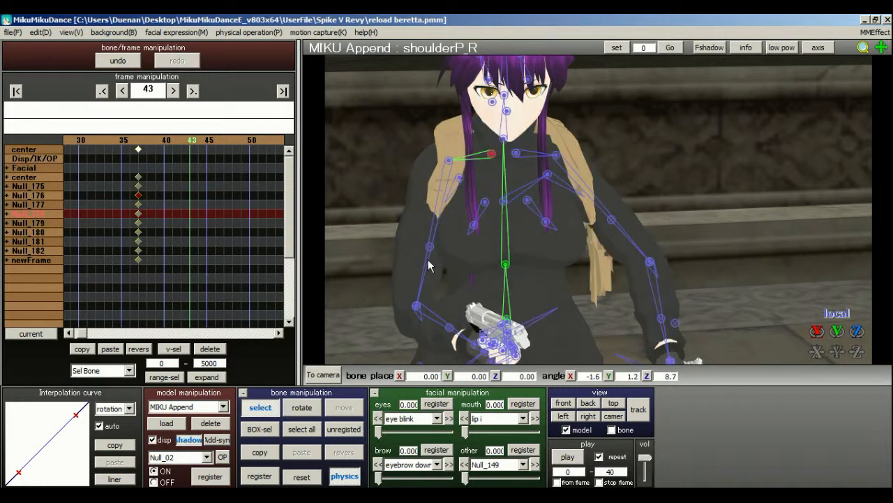
Rotate the right upper arm bone Null_17 to about X 34.0, Y 3.9, Z -26.8 degrees.
{"action": "left_click", "coordinate": [449, 161]}
{"action": "left_click", "coordinate": [301, 408]}
{"action": "left_click_drag", "start_coordinate": [457, 173], "coordinate": [464, 194]}
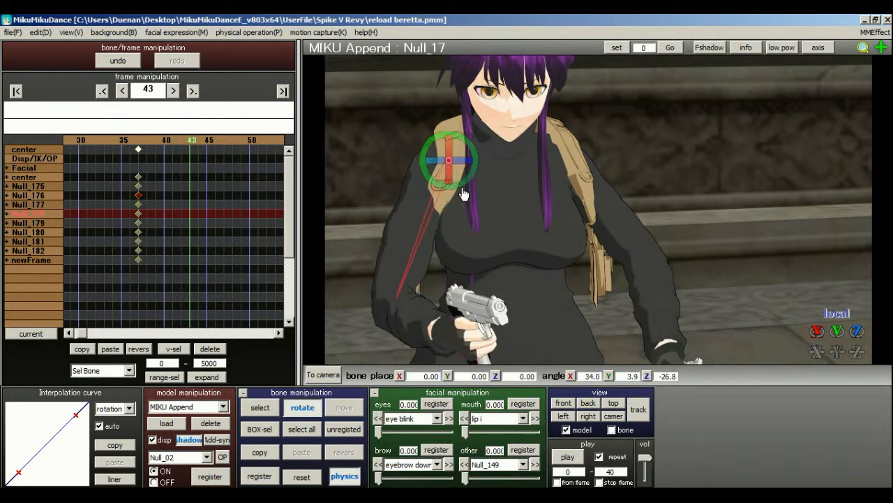
Register all bones at frame 43, then move those keyframes to frame 54 and view the pose at frame 51.
{"action": "left_click", "coordinate": [301, 429]}
{"action": "left_click", "coordinate": [258, 476]}
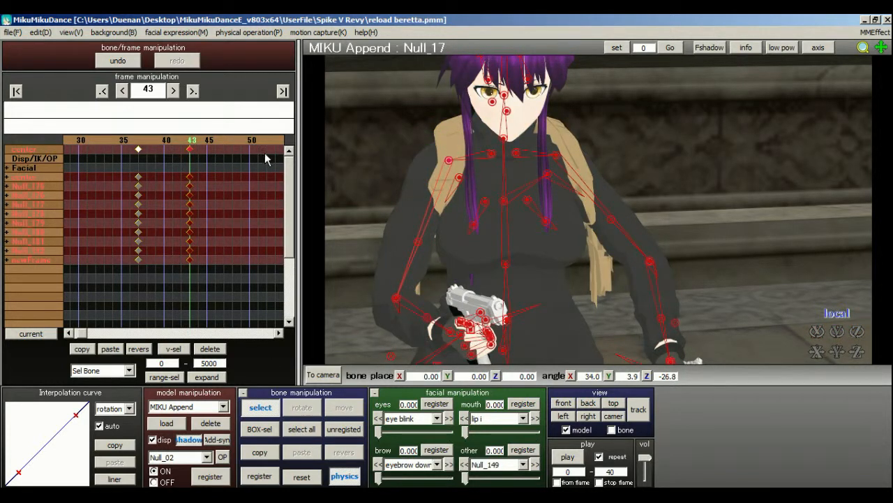
{"action": "left_click_drag", "start_coordinate": [265, 154], "coordinate": [282, 150]}
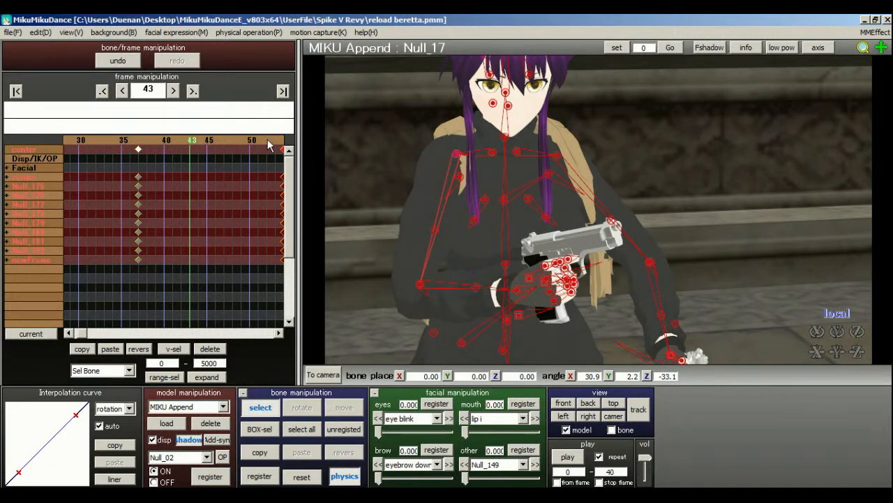
{"action": "left_click", "coordinate": [260, 141]}
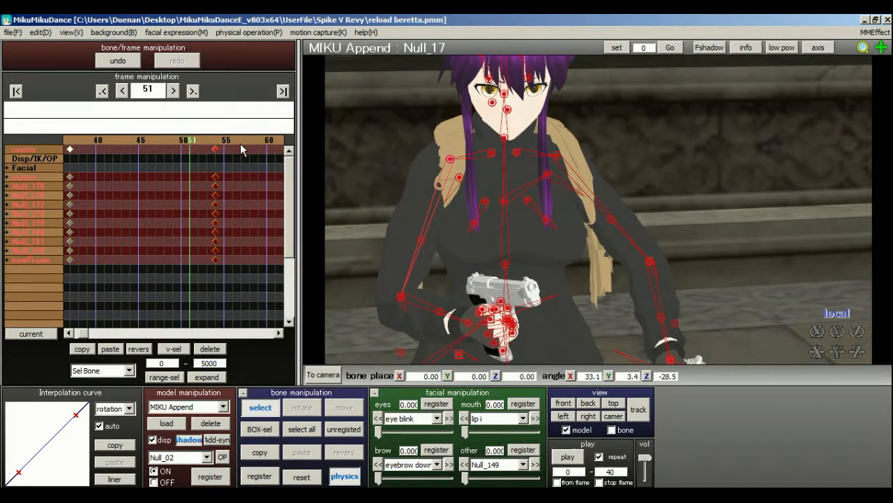
Switch from the model to the camera view and save the project.
{"action": "double_click", "coordinate": [611, 472]}
{"action": "left_click", "coordinate": [331, 375]}
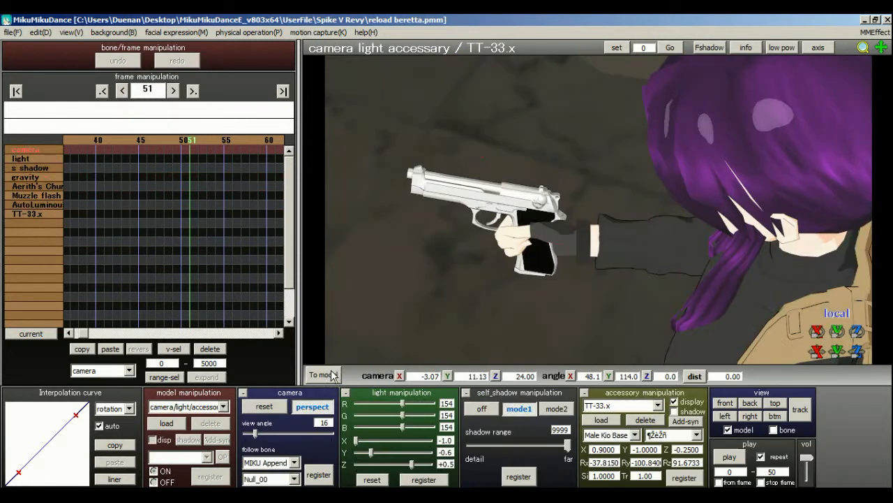
{"action": "left_click", "coordinate": [13, 32]}
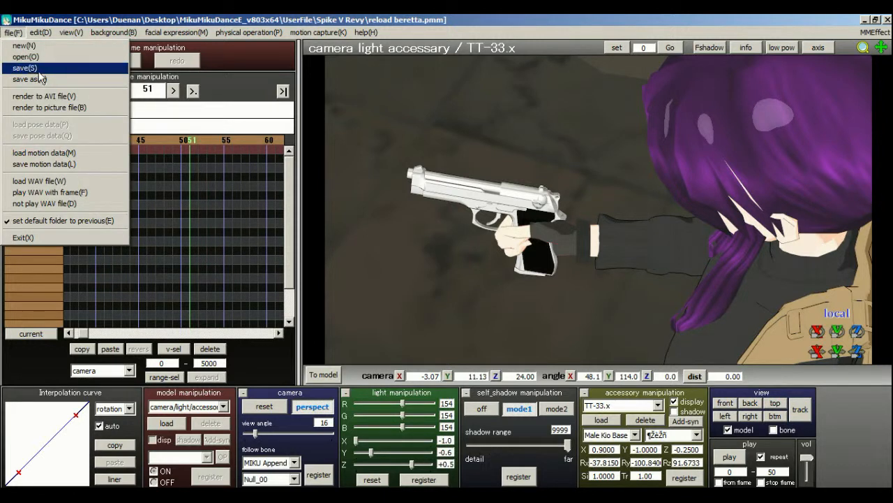
{"action": "left_click", "coordinate": [39, 70]}
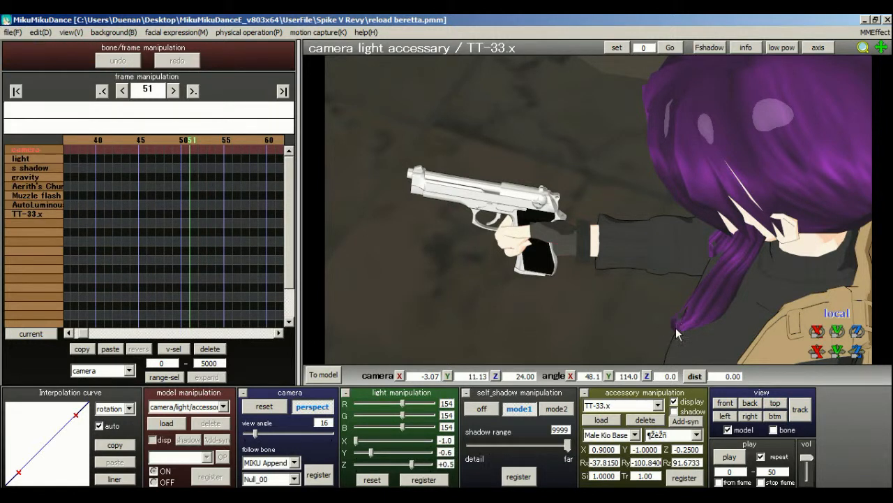
Play the reload animation through the camera over frames 0 to 50, stop it and save the project.
{"action": "left_click", "coordinate": [729, 458]}
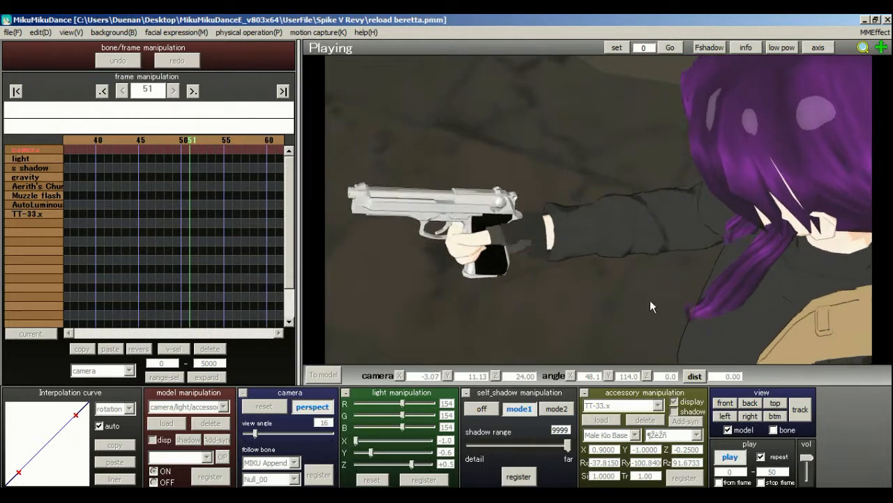
{"action": "left_click", "coordinate": [743, 459]}
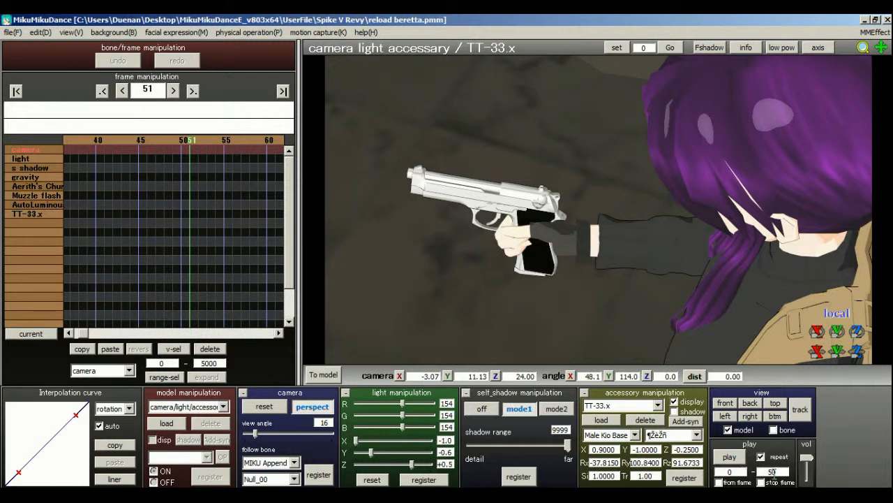
{"action": "left_click", "coordinate": [12, 33]}
{"action": "left_click", "coordinate": [24, 68]}
Start rendering the animation to an AVI file named Reload Beretta in the Spike V Revy documents folder.
{"action": "left_click", "coordinate": [11, 33]}
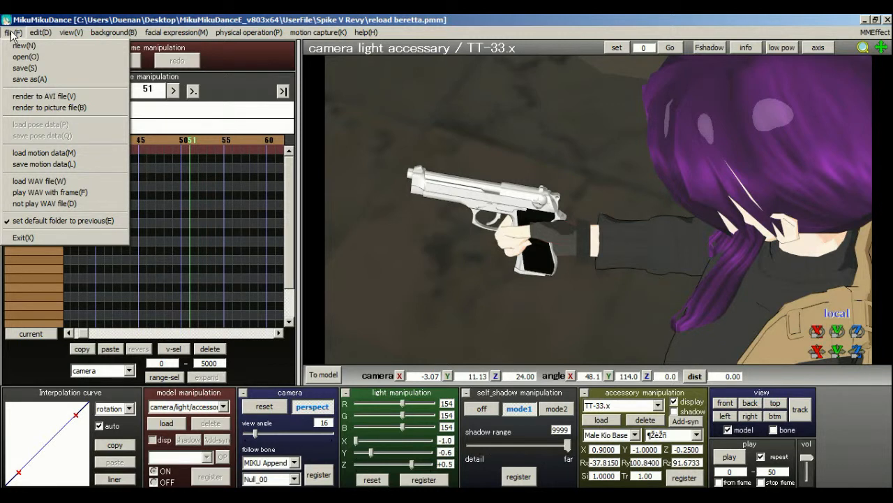
{"action": "left_click", "coordinate": [62, 26]}
{"action": "left_click", "coordinate": [40, 32]}
{"action": "left_click", "coordinate": [42, 90]}
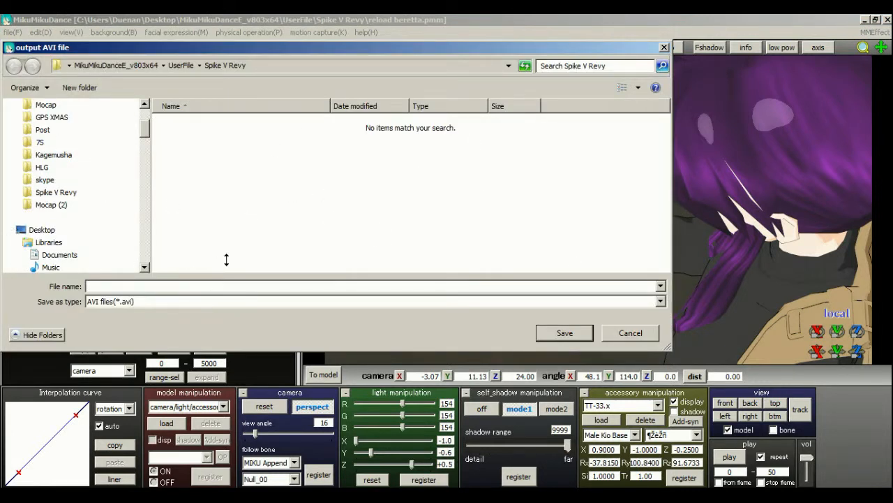
{"action": "left_click", "coordinate": [66, 193]}
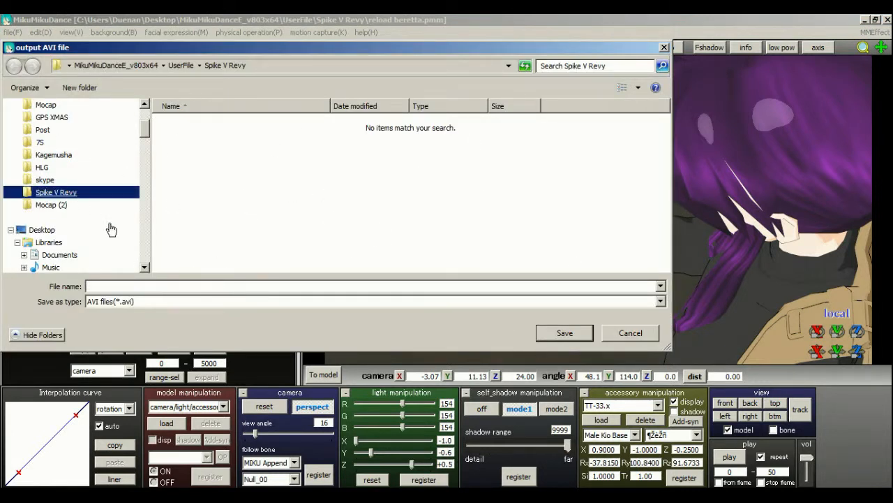
{"action": "left_click", "coordinate": [185, 287]}
{"action": "type", "text": "Reload Beretta"}
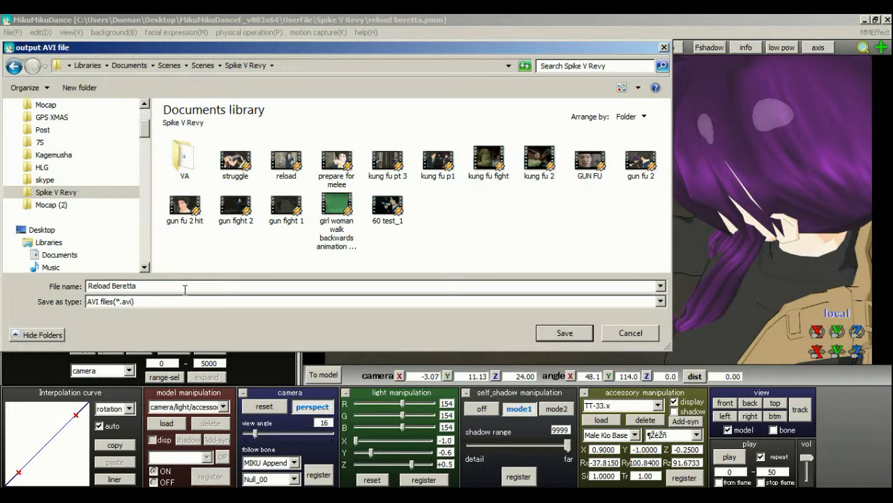
{"action": "left_click", "coordinate": [555, 334]}
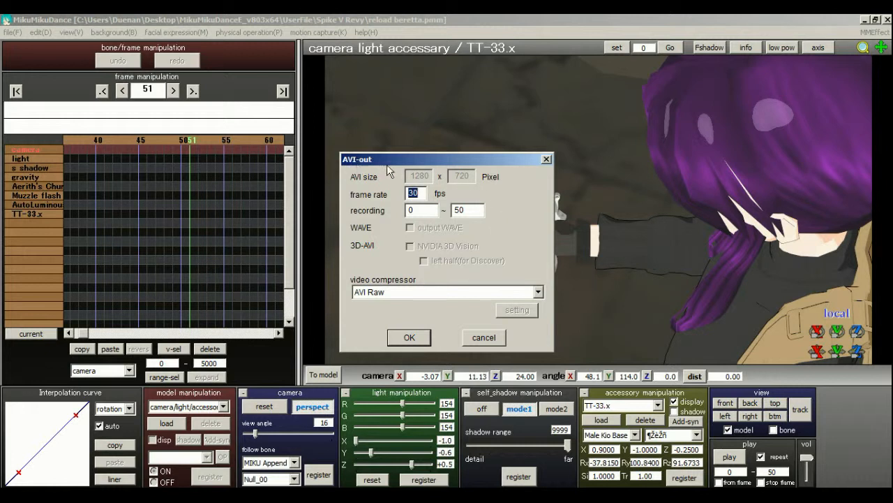
Set the AVI output frame rate to 60 fps and choose AVI Raw as the video compressor.
{"action": "type", "text": "60"}
{"action": "key", "text": "shift+Home"}
{"action": "left_click", "coordinate": [432, 292]}
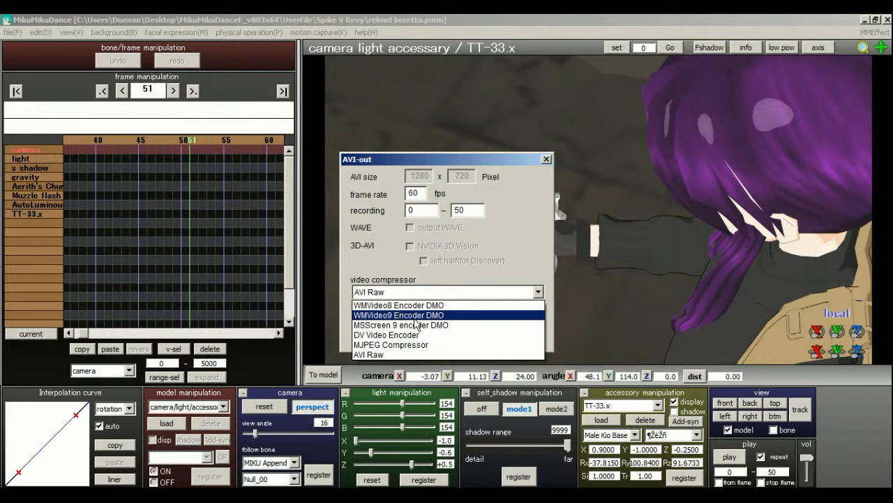
{"action": "left_click", "coordinate": [479, 266]}
{"action": "left_click", "coordinate": [424, 295]}
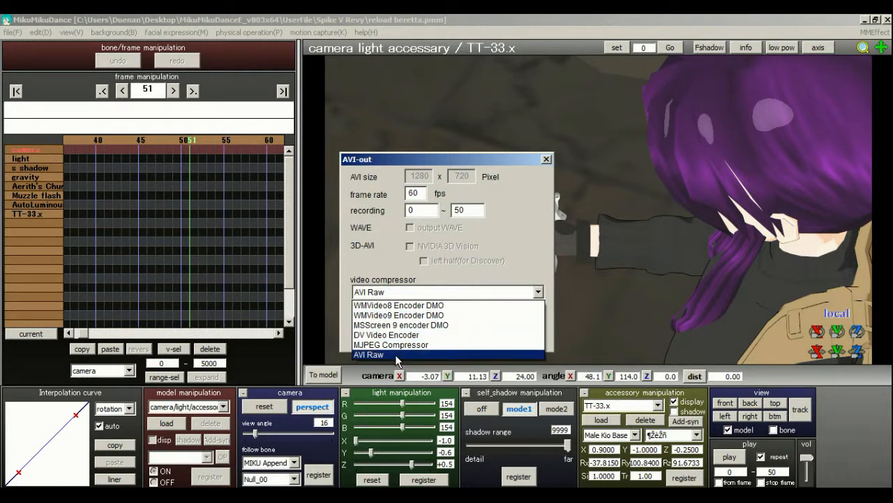
{"action": "left_click", "coordinate": [396, 356]}
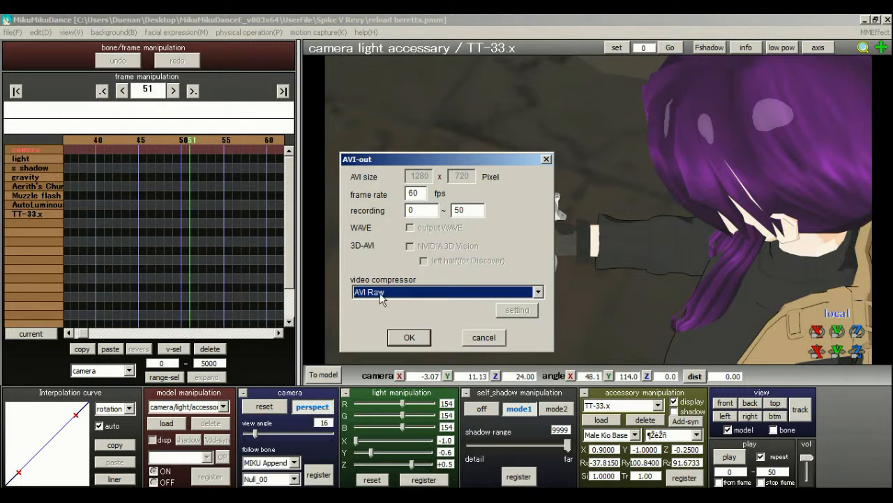
Try the DV Video Encoder and MJPEG Compressor options, return to AVI Raw and cancel the AVI output.
{"action": "left_click", "coordinate": [457, 293]}
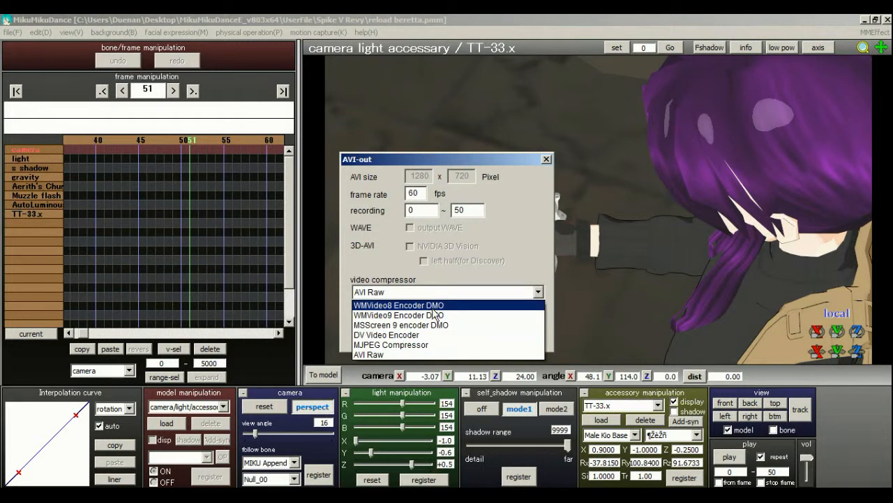
{"action": "left_click", "coordinate": [480, 279]}
{"action": "left_click", "coordinate": [454, 296]}
{"action": "left_click", "coordinate": [454, 304]}
{"action": "left_click", "coordinate": [502, 292]}
{"action": "left_click", "coordinate": [465, 333]}
{"action": "left_click", "coordinate": [509, 293]}
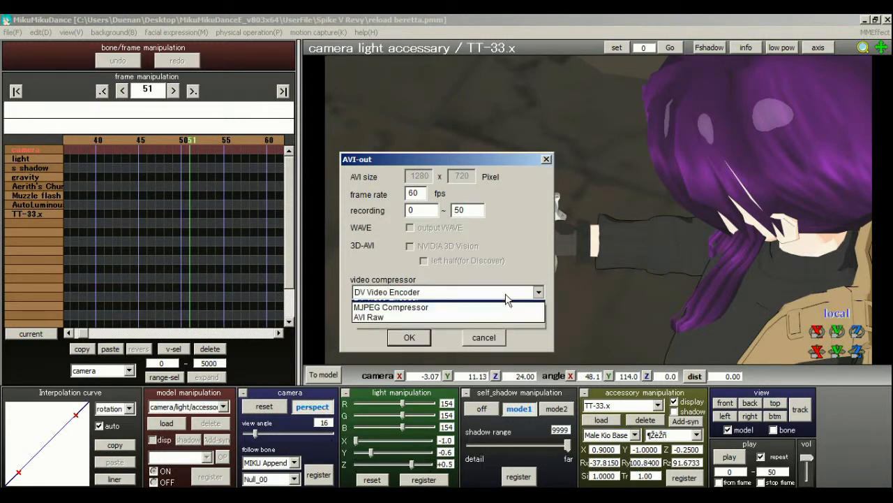
{"action": "left_click", "coordinate": [461, 345]}
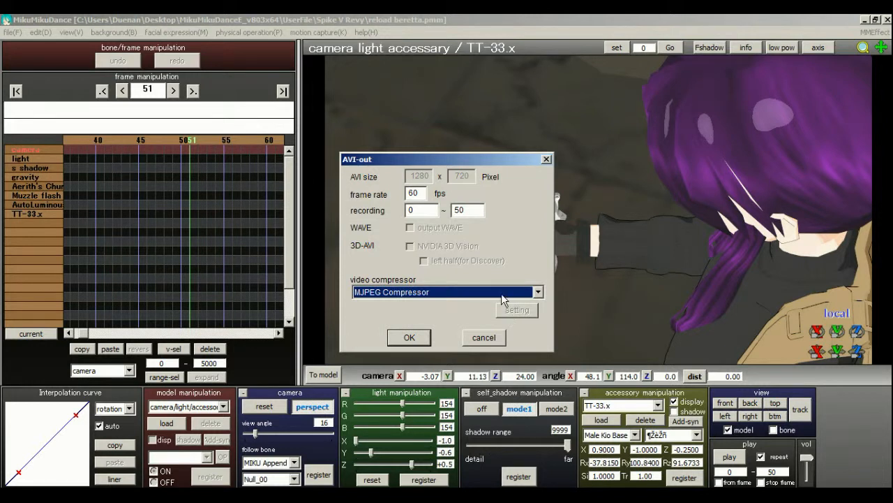
{"action": "left_click", "coordinate": [503, 293]}
{"action": "left_click", "coordinate": [421, 354]}
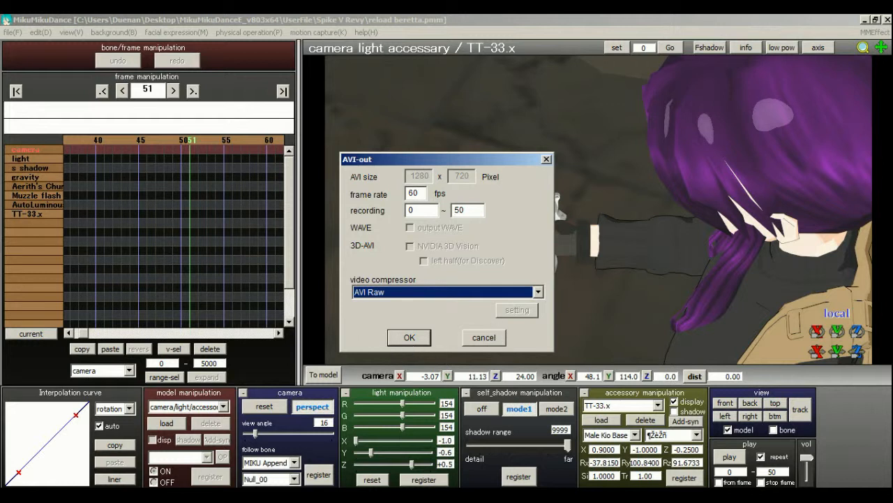
{"action": "left_click", "coordinate": [481, 339]}
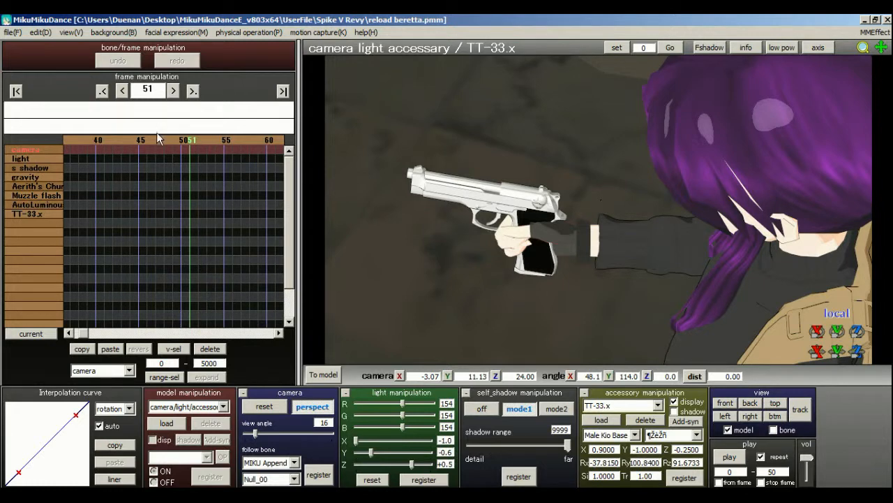
Replay the reload animation from the camera view, stop it and save the project again.
{"action": "left_click", "coordinate": [729, 456]}
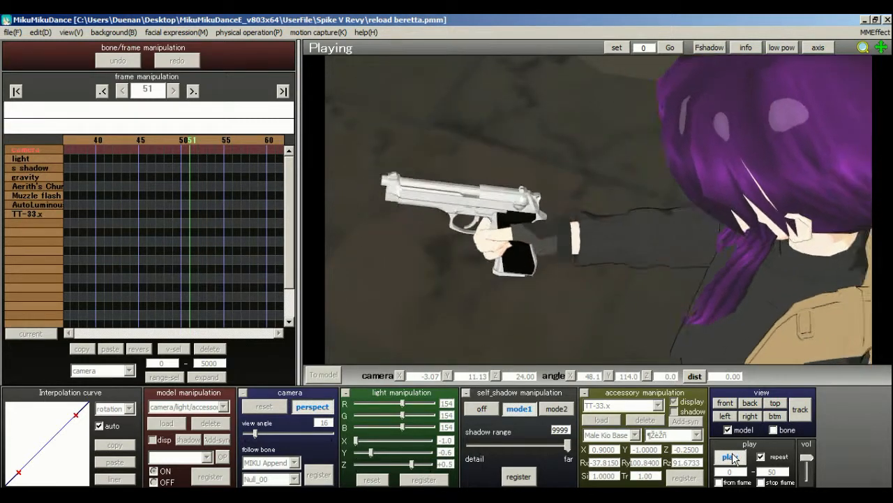
{"action": "left_click", "coordinate": [730, 457]}
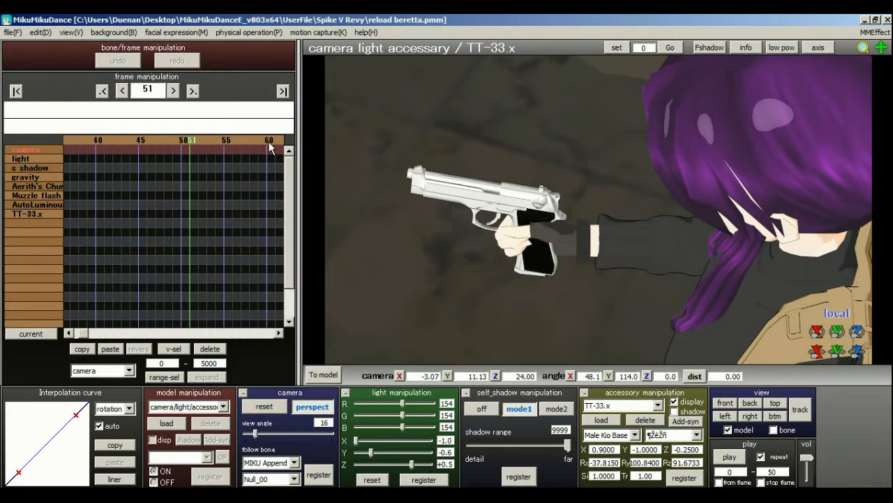
{"action": "left_click", "coordinate": [12, 32]}
{"action": "left_click", "coordinate": [23, 68]}
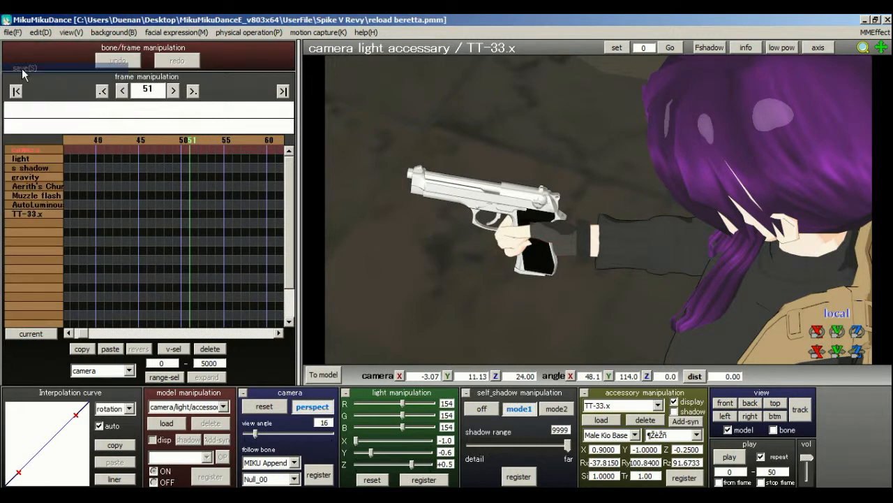